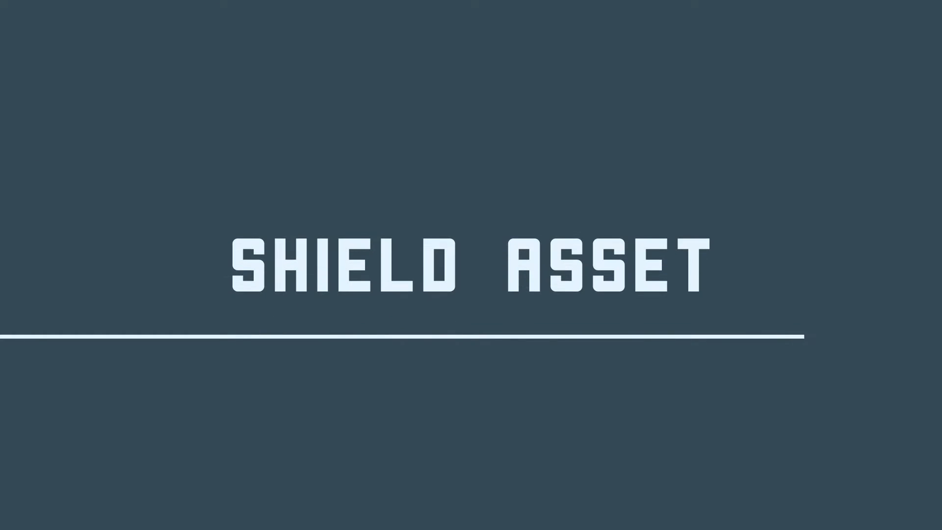
Step: Create two project folders named media and comps
right_click(34, 168)
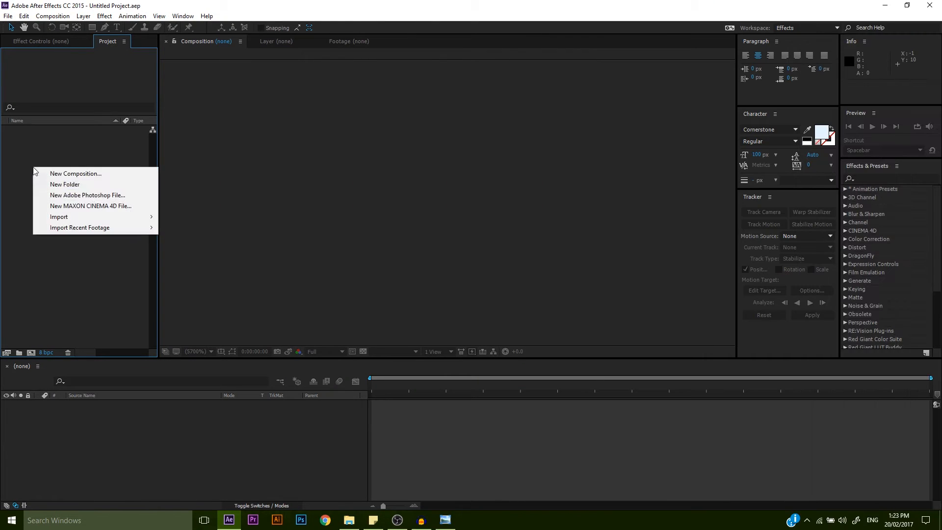
mouse_move(122, 221)
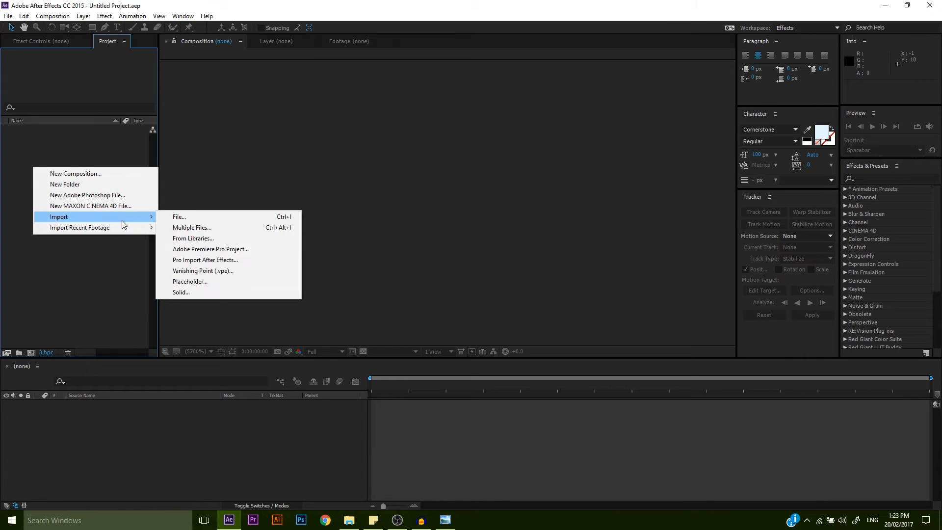
left_click(114, 185)
type("media")
key("Return")
right_click(95, 181)
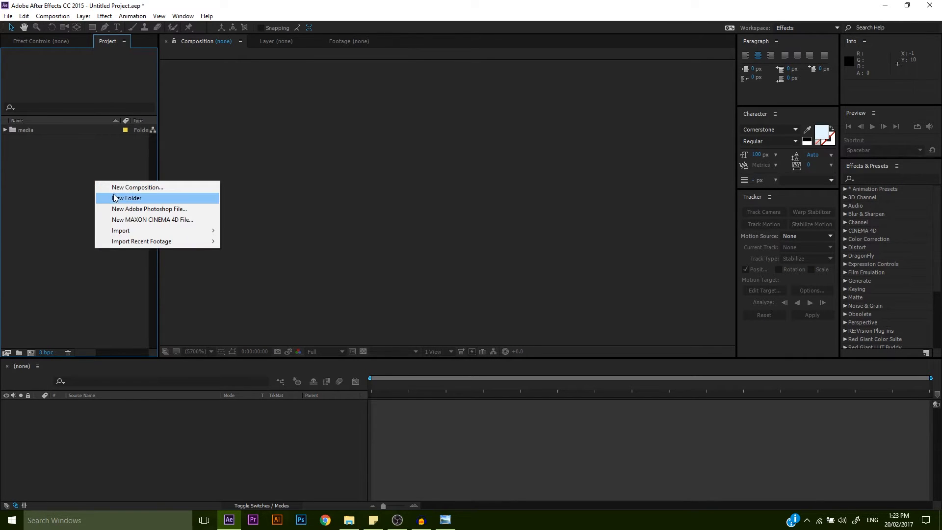
left_click(113, 195)
type("comps")
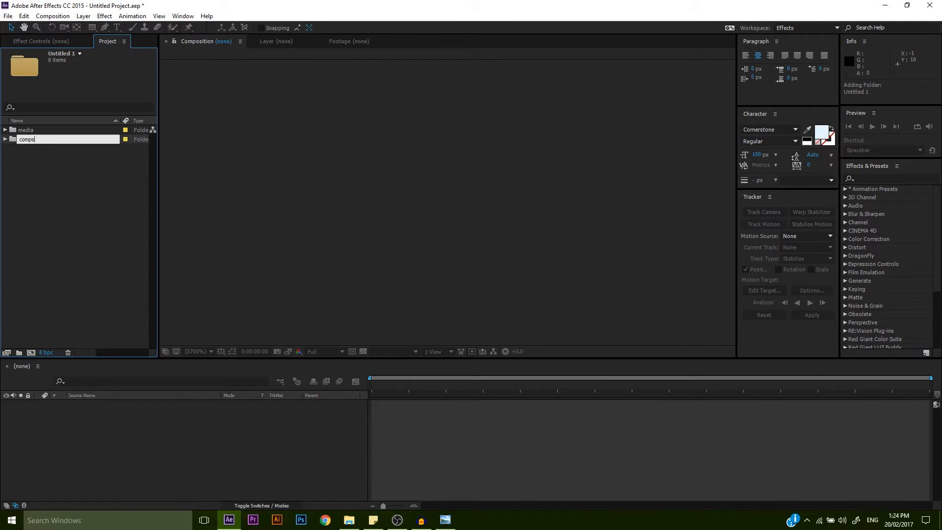
key("Return")
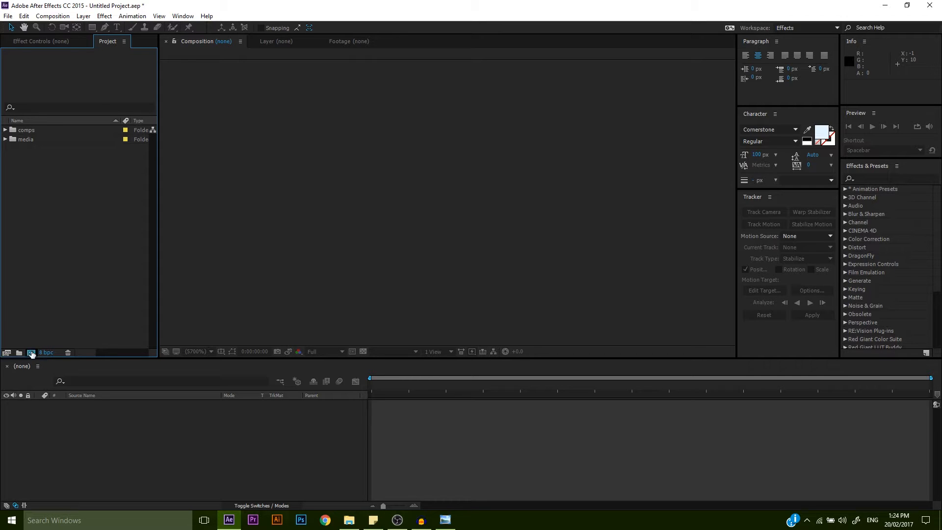
Step: Start a new composition named Shield with its aspect ratio locked to 16:9
left_click(31, 353)
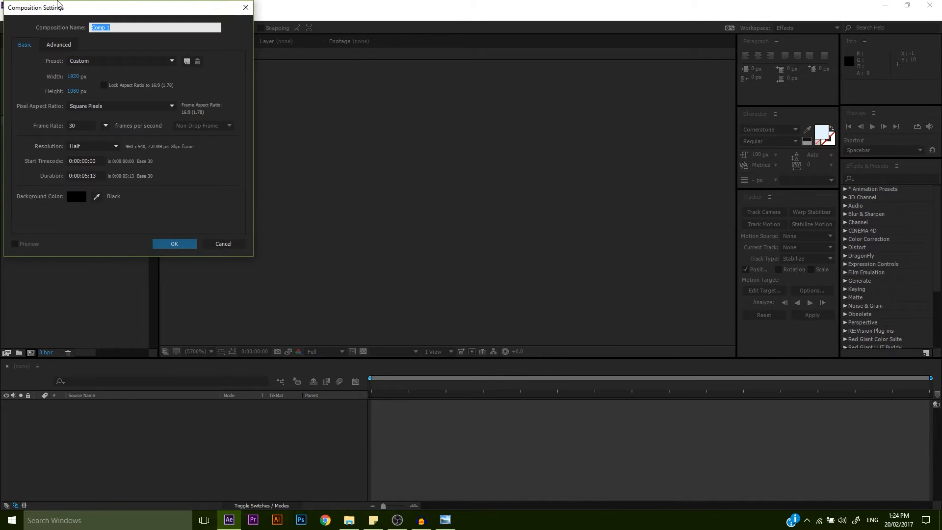
type("Shield")
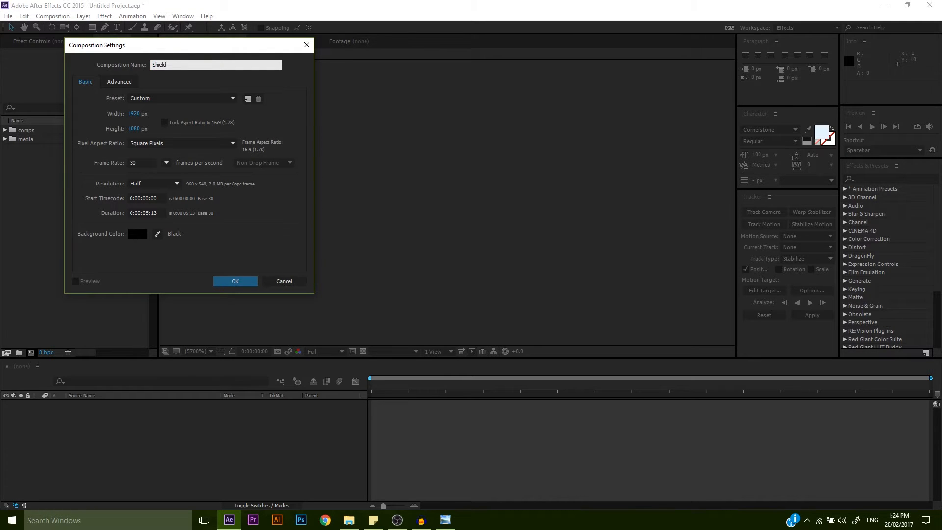
left_click(164, 123)
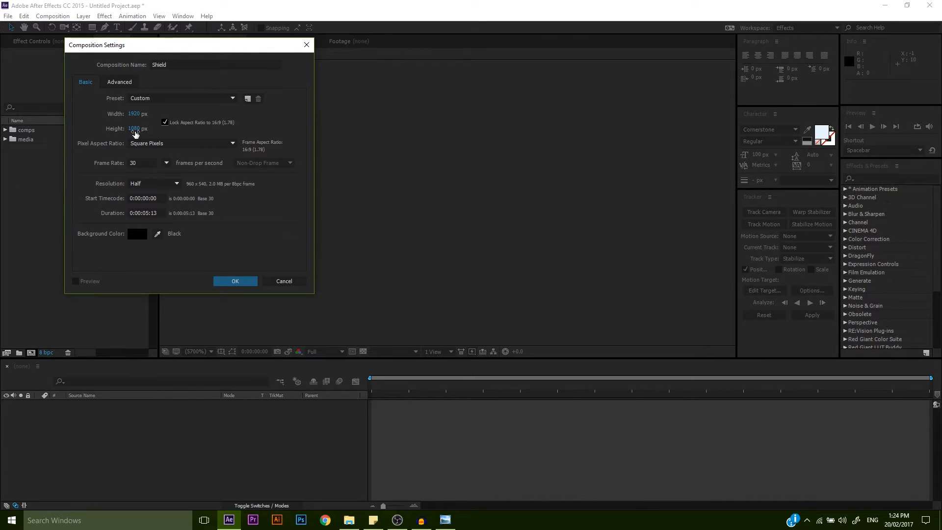
Step: Try a composition height of 1440 px and return it to 1080 px
left_click(134, 129)
type("1440")
left_click(103, 125)
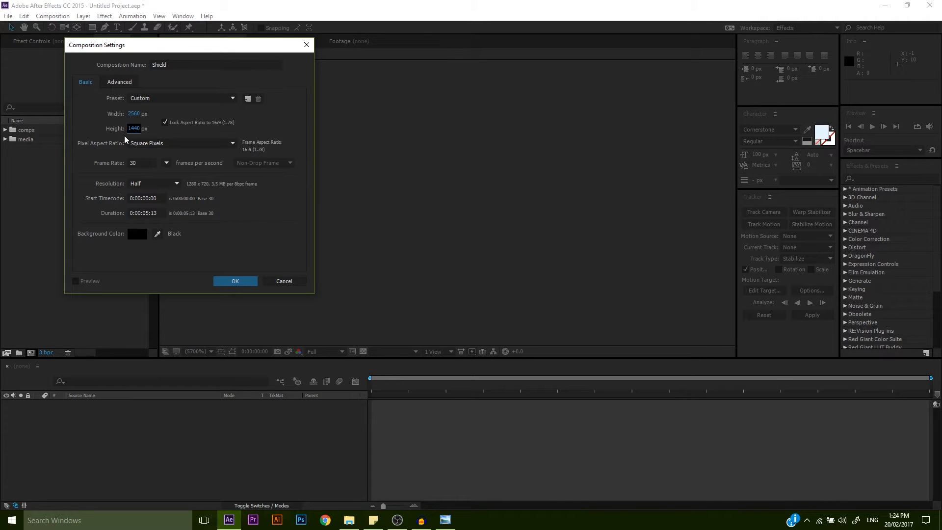
type("1080")
key("Tab")
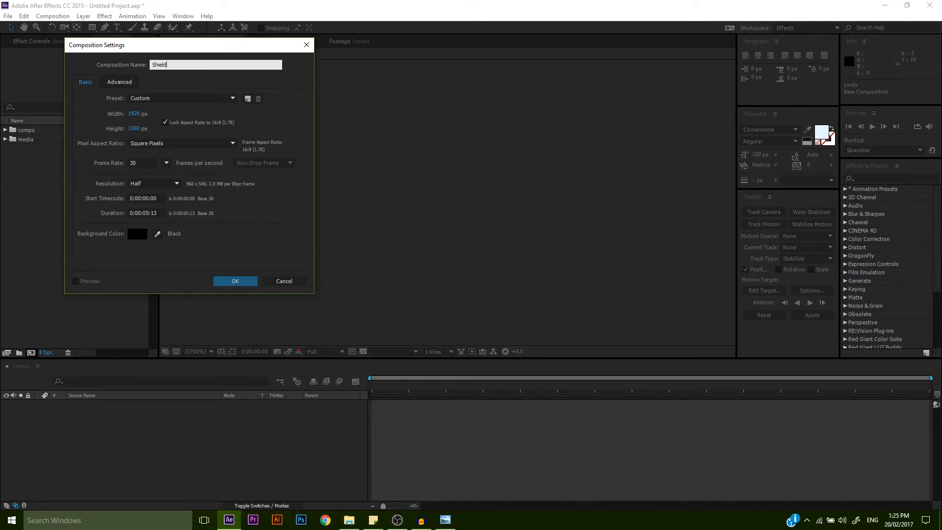
Step: Set the composition's width to 2560 px and its frame rate to 23.976 fps, and create it
left_click(133, 115)
type("2560")
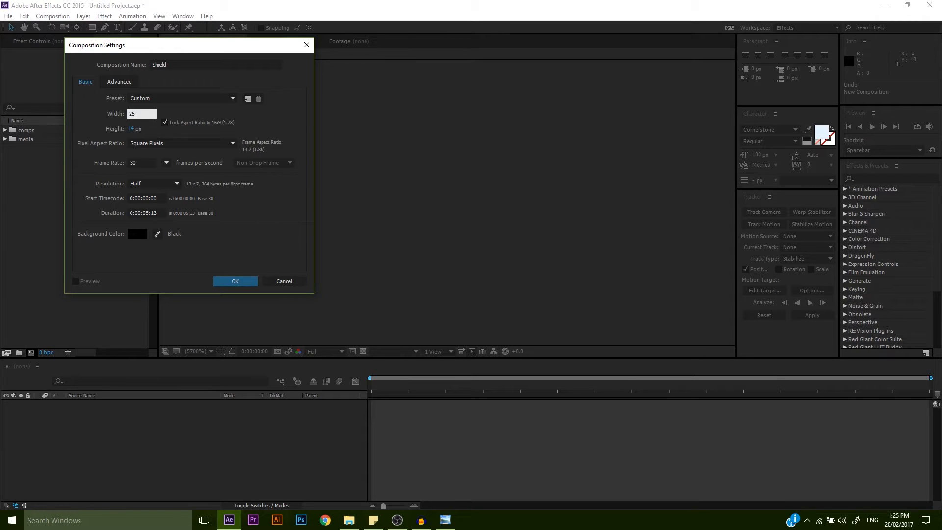
left_click(107, 135)
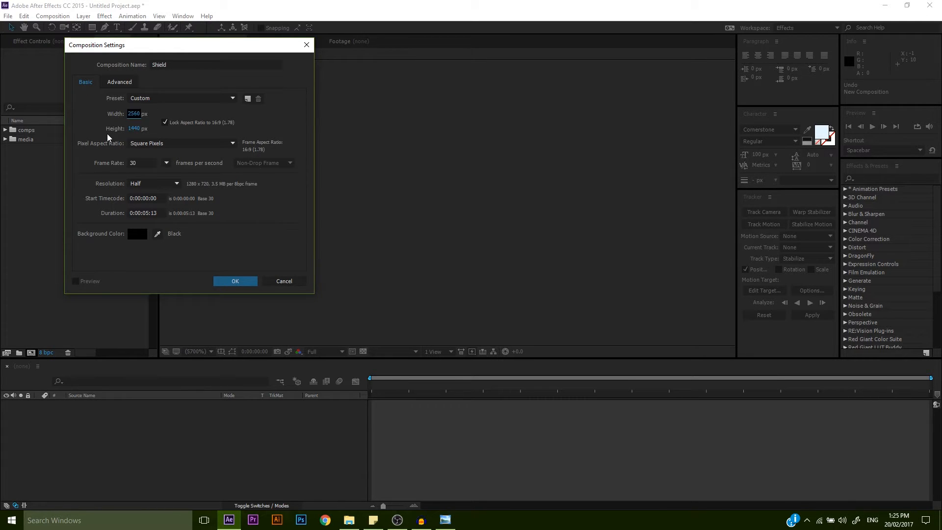
left_click(167, 167)
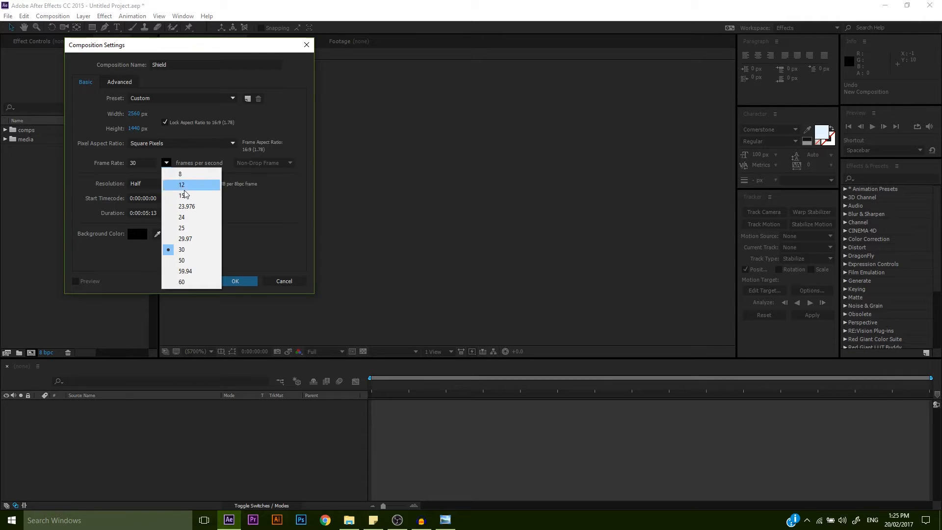
left_click(191, 207)
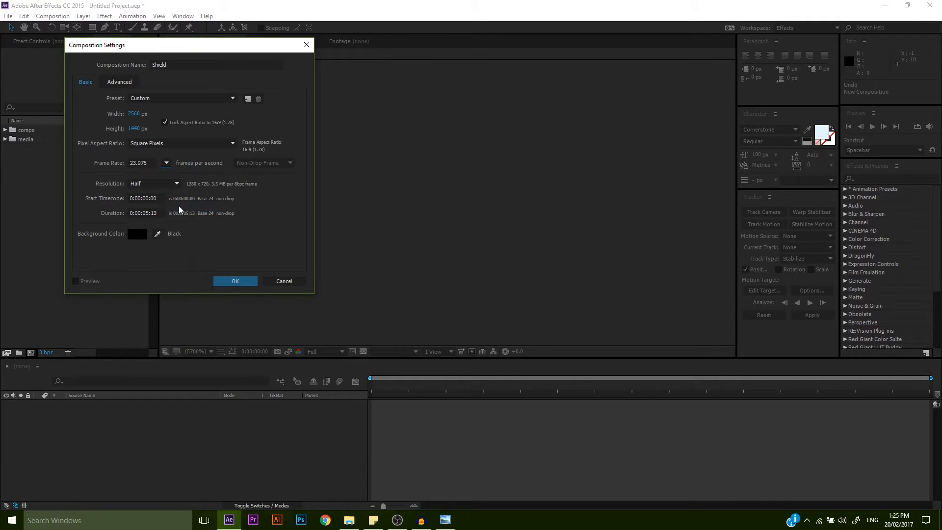
left_click(167, 163)
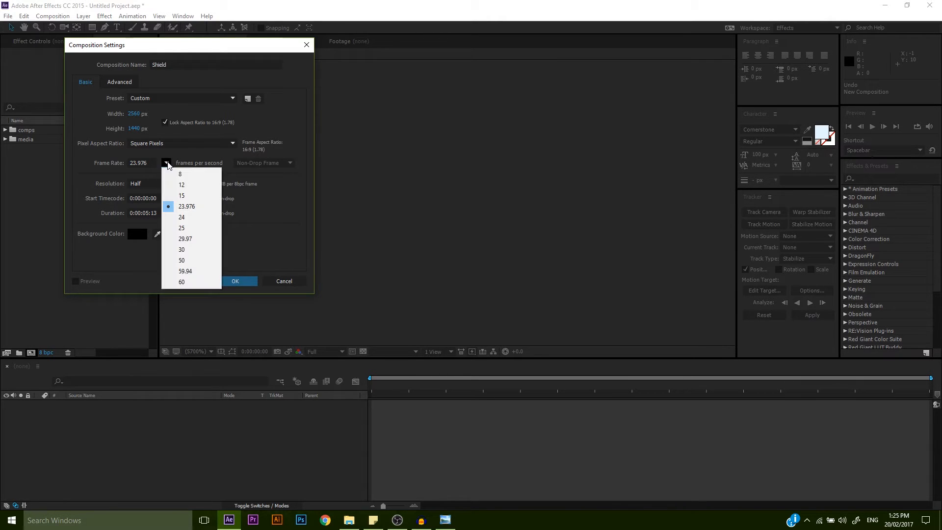
left_click(109, 178)
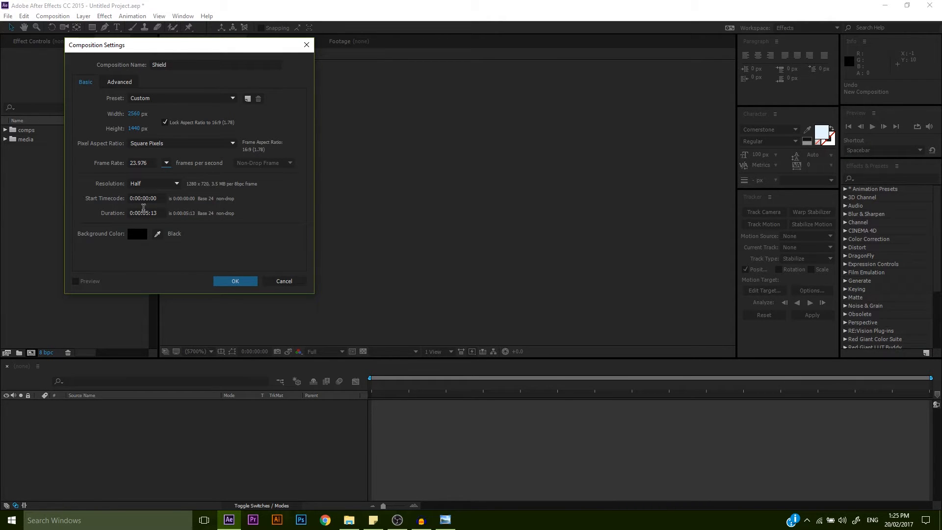
left_click(241, 286)
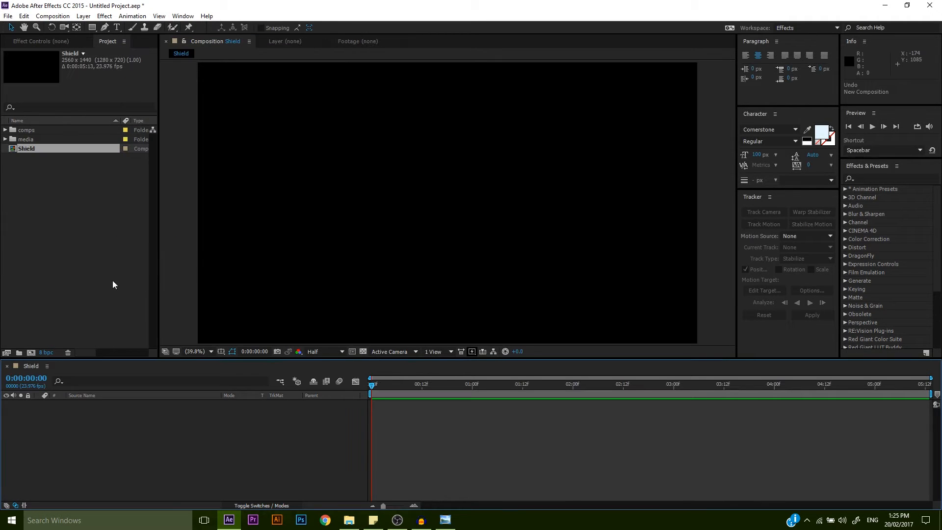
Step: Display the proportional grid over the Shield composition and check its divisions in the Grids & Guides preferences
left_click(221, 351)
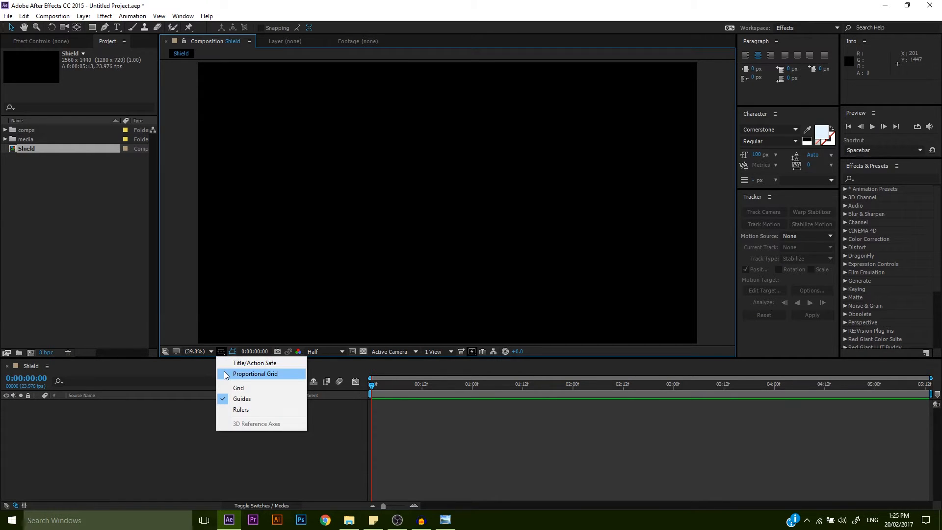
left_click(226, 375)
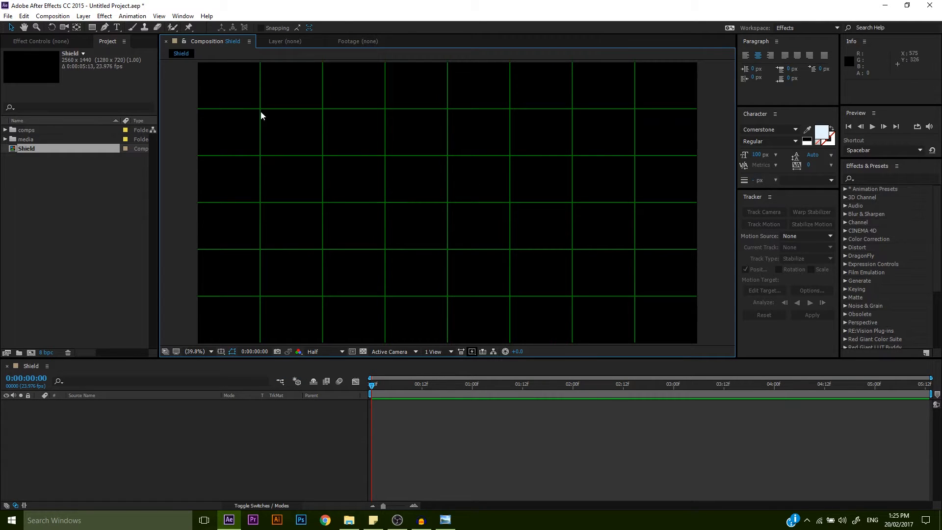
left_click(52, 16)
mouse_move(24, 16)
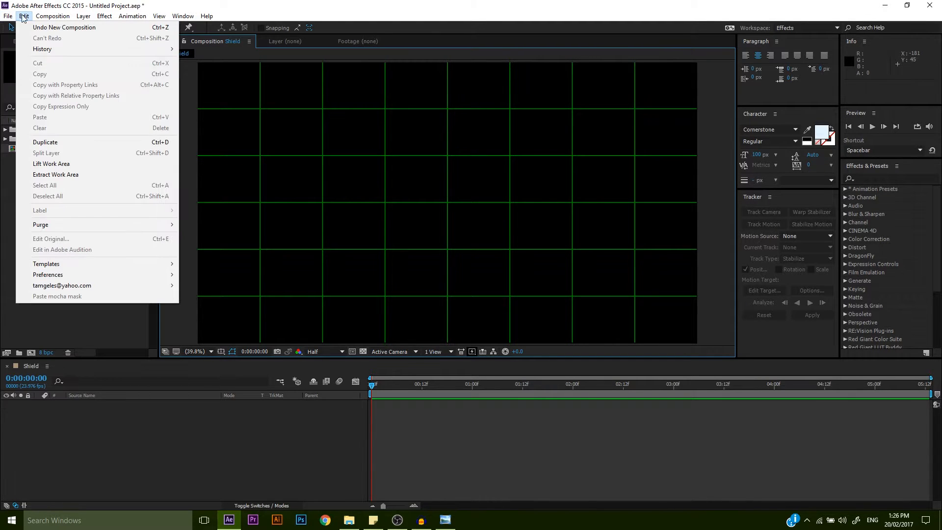
mouse_move(103, 272)
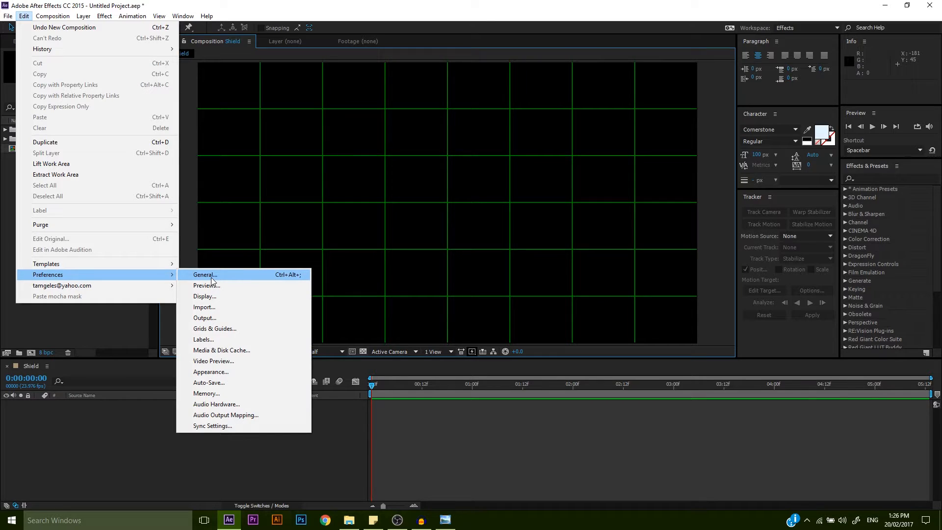
left_click(218, 329)
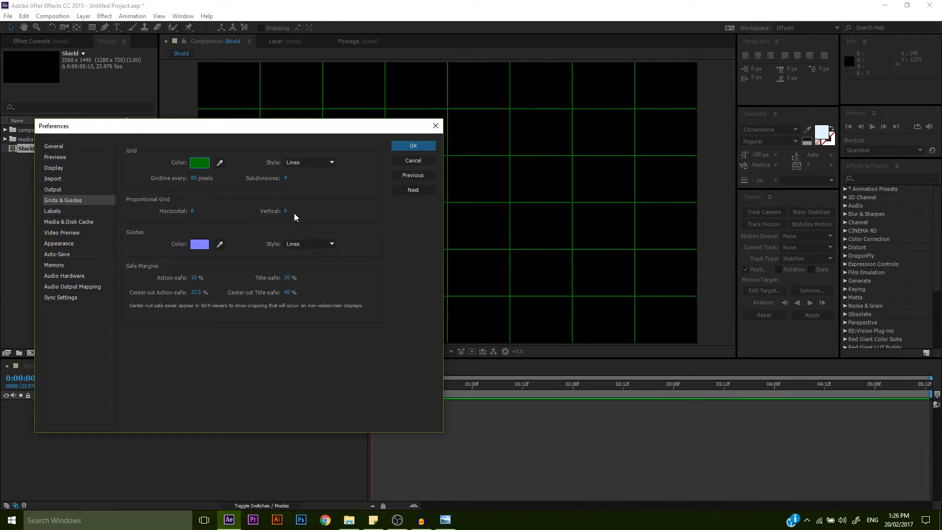
left_click(412, 146)
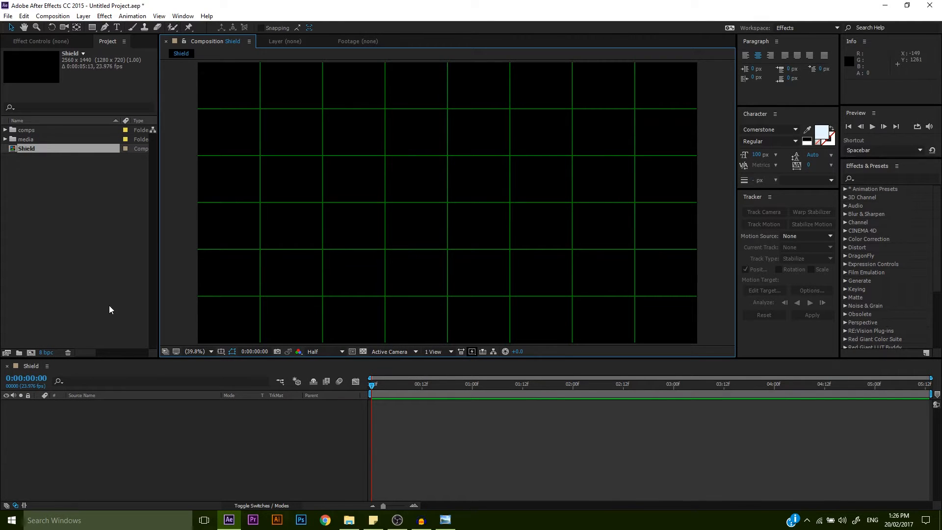
Step: Add a text layer to the Shield composition with the placeholder text "kdsfjlfsldfjhdfjlvvrhejfv"
right_click(242, 425)
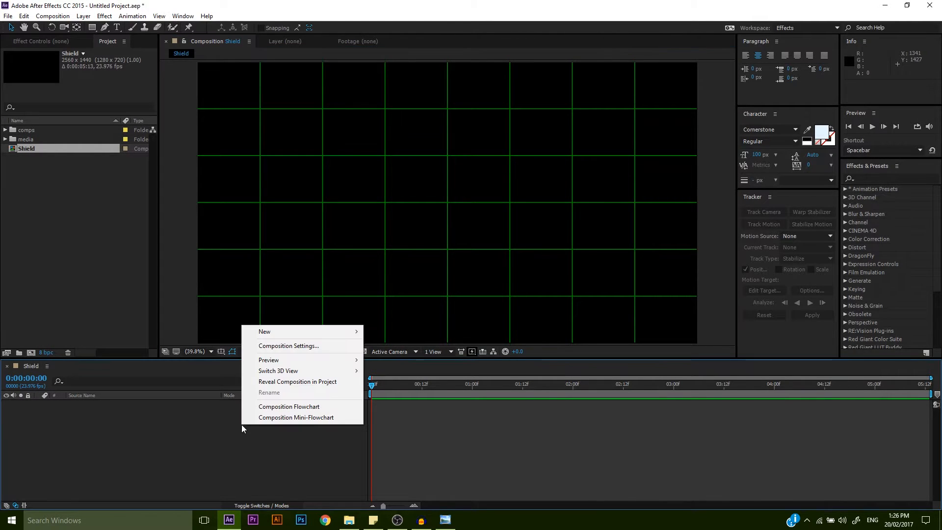
mouse_move(341, 335)
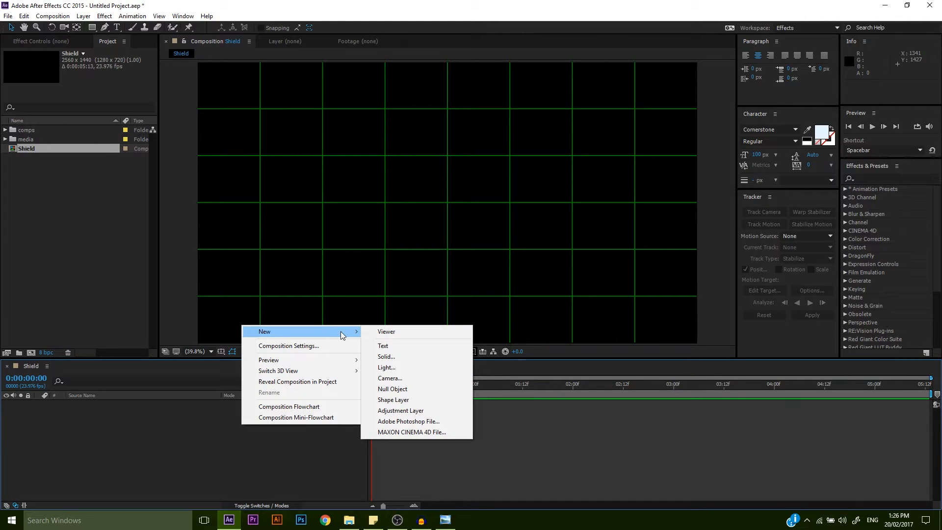
left_click(393, 349)
type("kdsfjlfsldfjhdfjlvvrhejfv")
Step: Change the font of the placeholder text to Dovahkiin
key("shift+Left")
key("shift+Left")
key("shift+Left")
key("shift+Left")
key("shift+Left")
key("shift+Left")
key("shift+Left")
key("shift+Left")
key("shift+Left")
key("shift+Left")
key("shift+Left")
key("shift+Left")
key("shift+Left")
key("shift+Left")
key("shift+Left")
key("shift+Left")
key("shift+Left")
key("shift+Left")
key("shift+Left")
key("shift+Left")
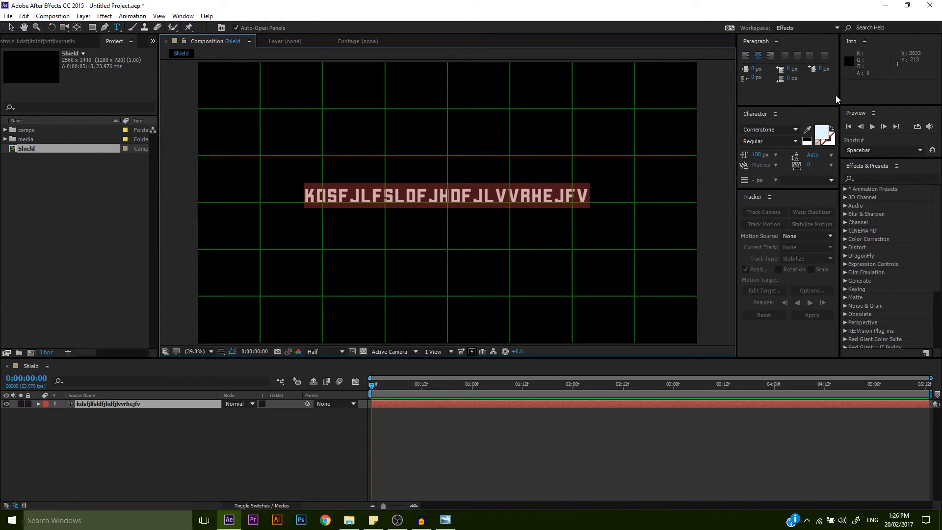
left_click(784, 131)
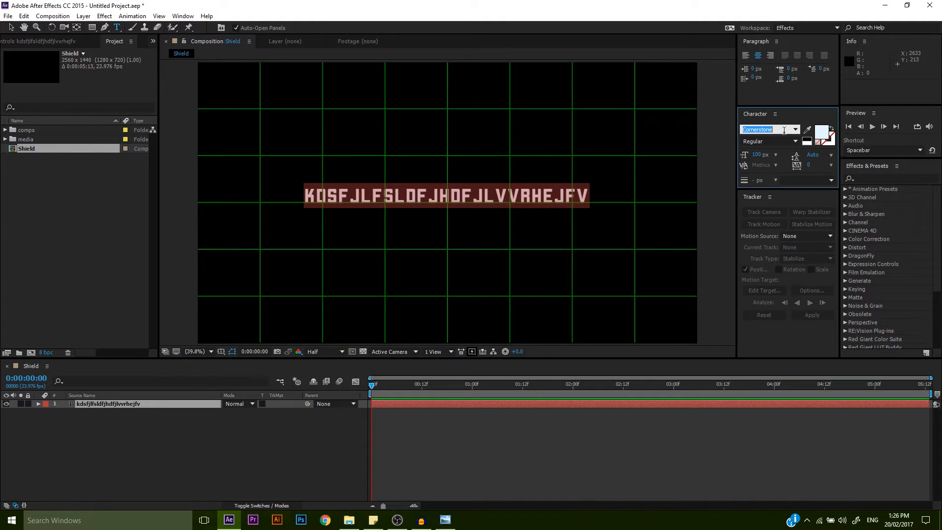
left_click(795, 129)
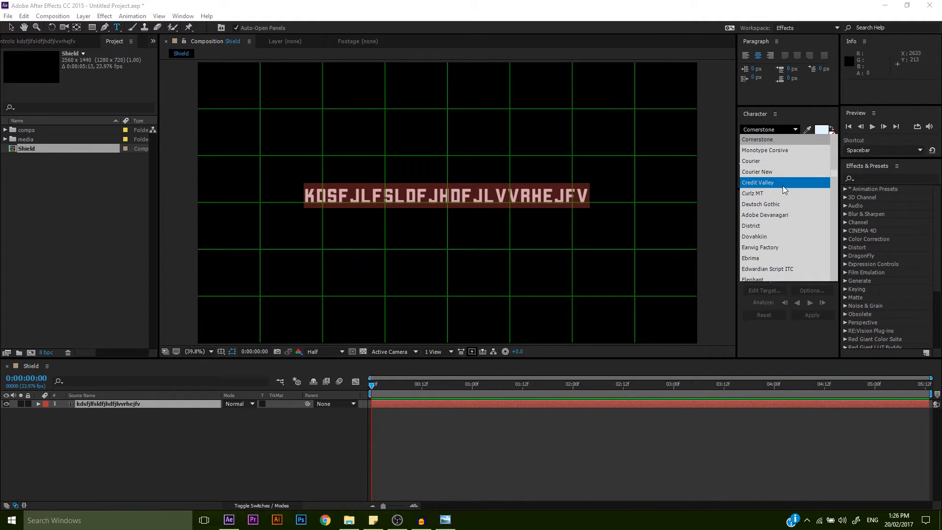
left_click(780, 237)
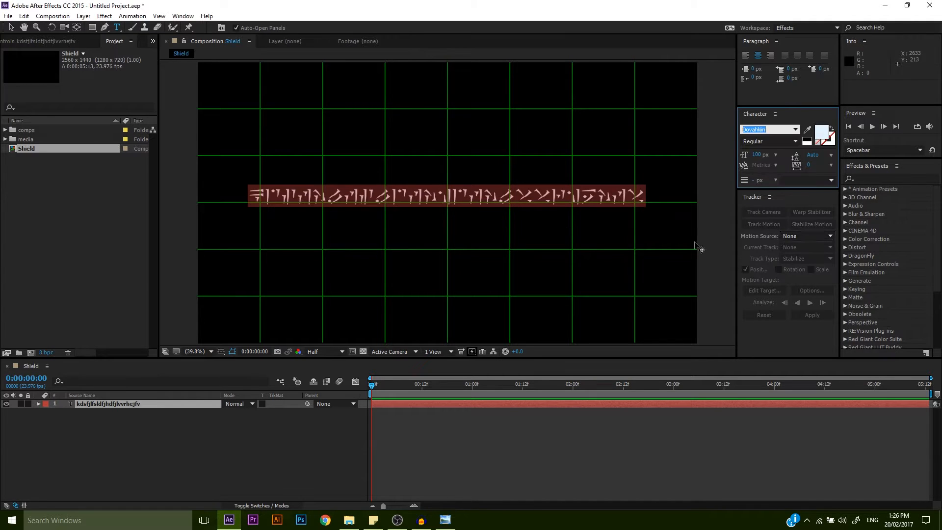
Step: Extend the placeholder text with more random letters past both sides of the frame and set its tracking to 400
left_click(647, 196)
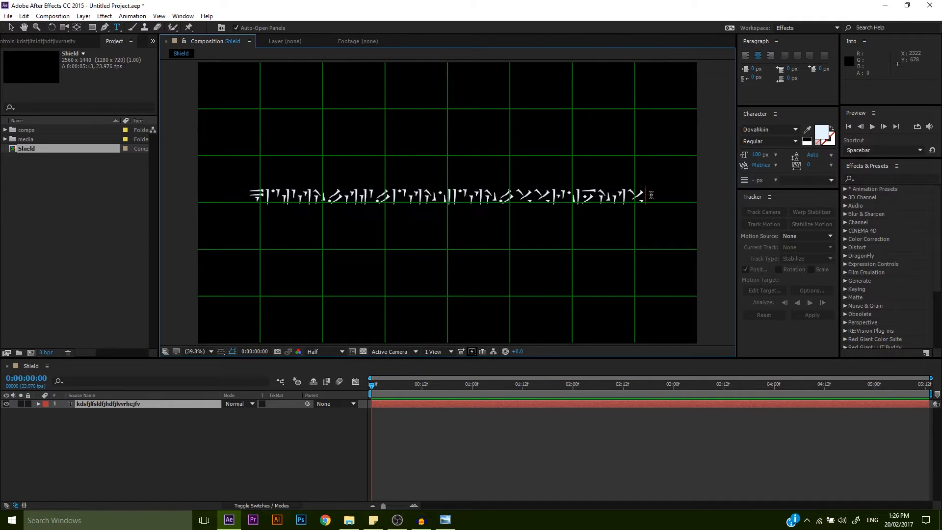
left_click_drag(646, 196, 183, 197)
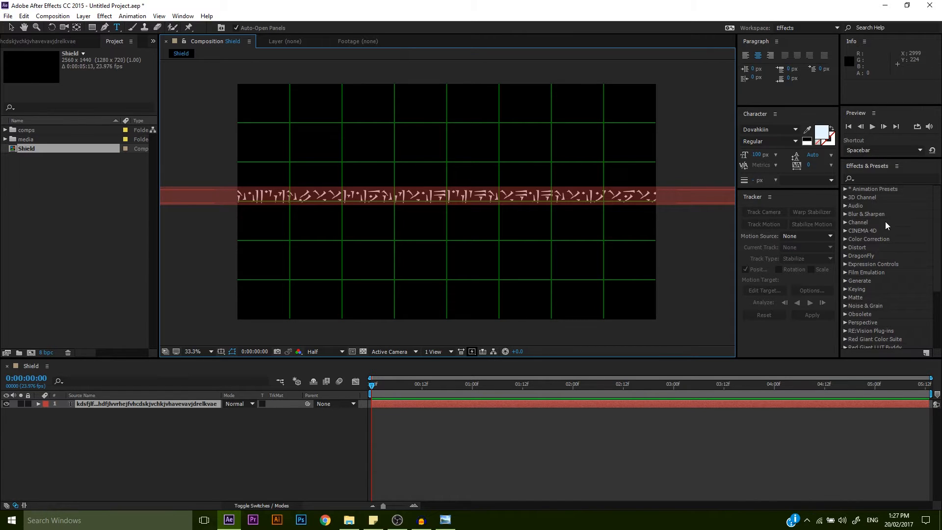
left_click(811, 164)
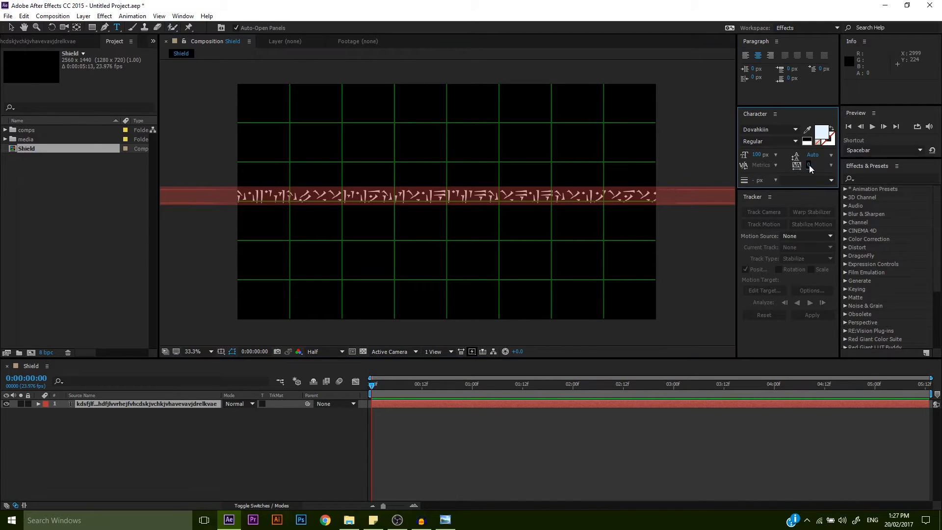
type("400")
key("Return")
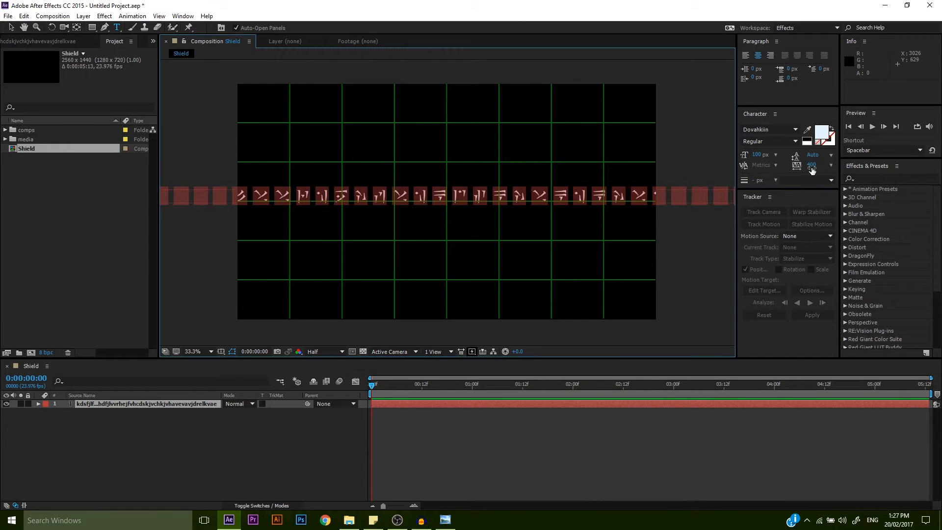
left_click(726, 441)
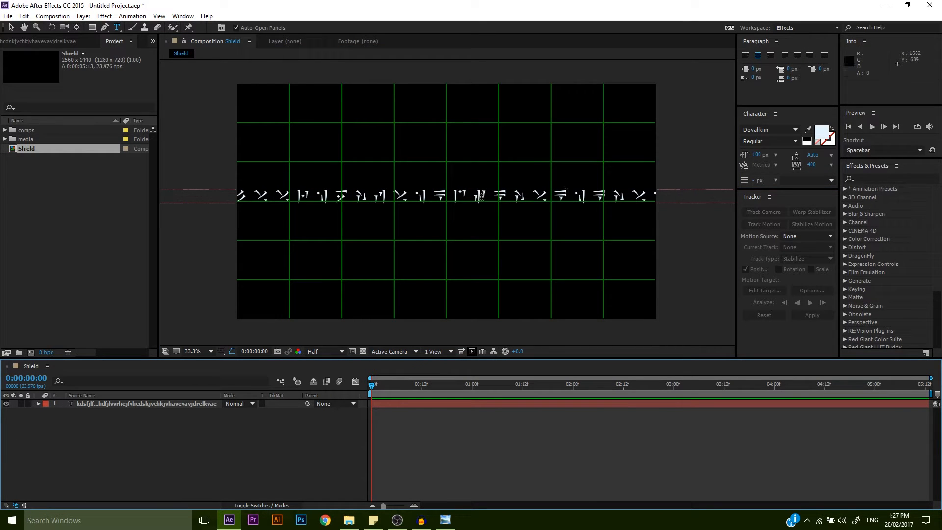
key("v")
left_click(131, 404)
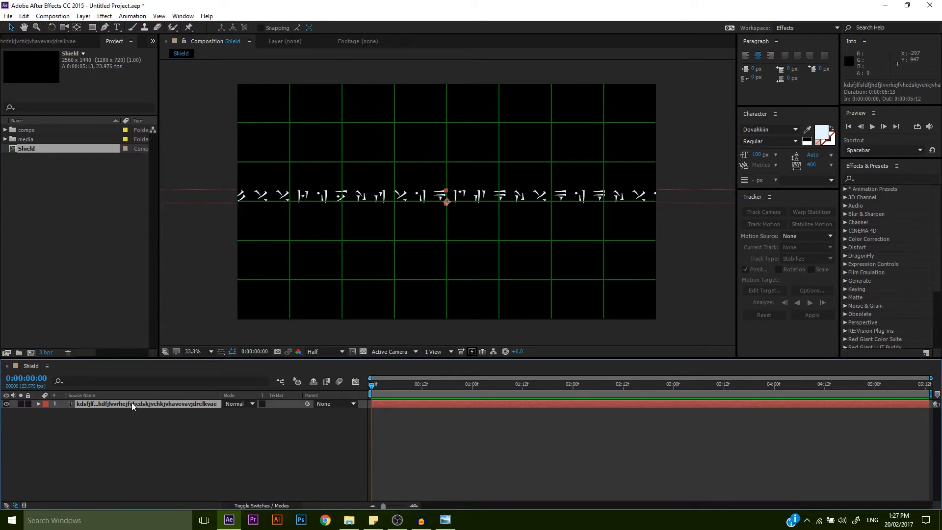
Step: Center the anchor point of the rune text layer within its layer content
key("slash")
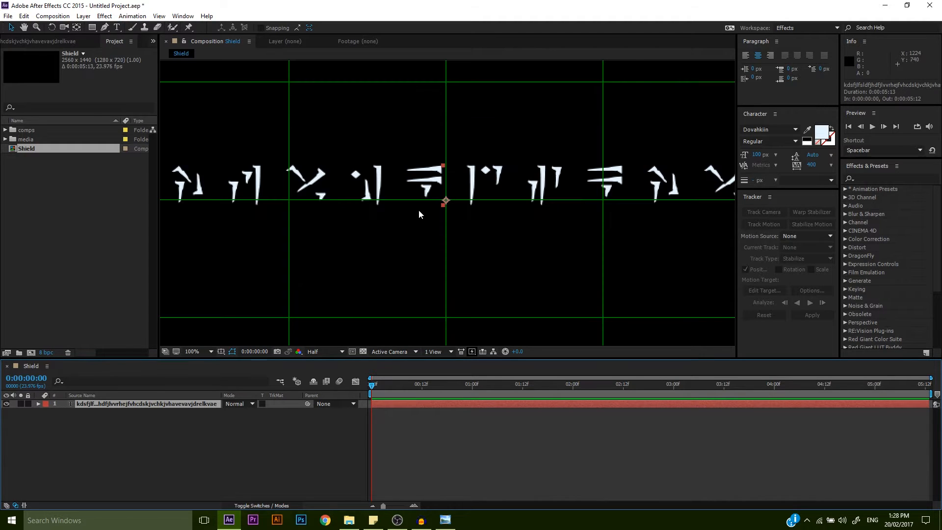
right_click(485, 180)
mouse_move(539, 162)
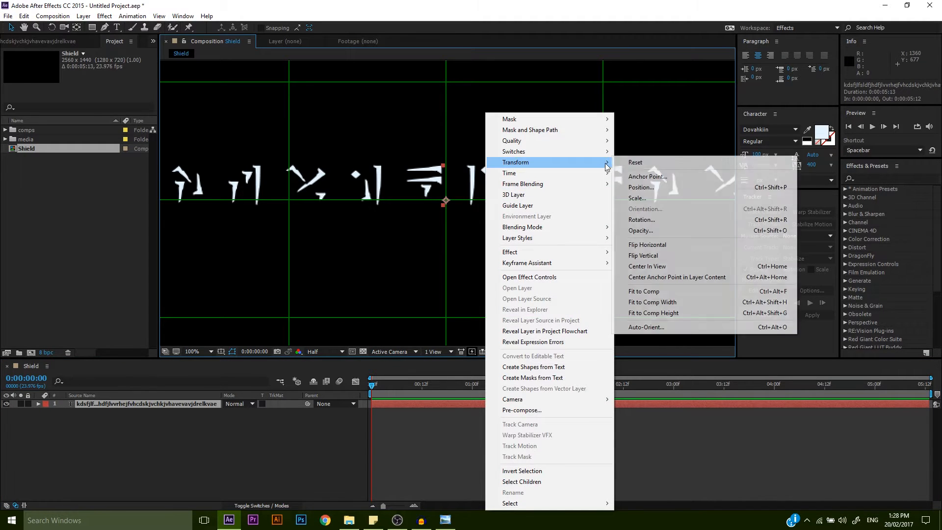
left_click(661, 278)
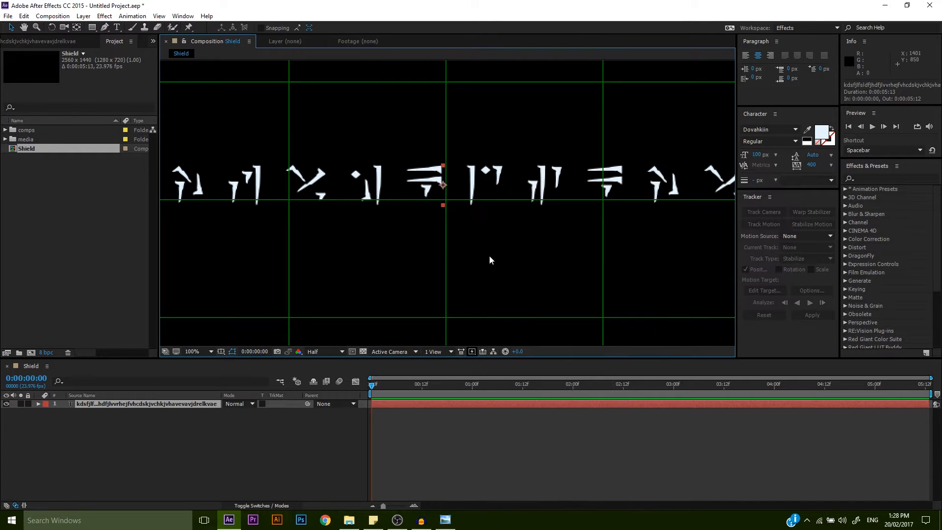
scroll(525, 189, "down", 6)
scroll(472, 214, "up", 4)
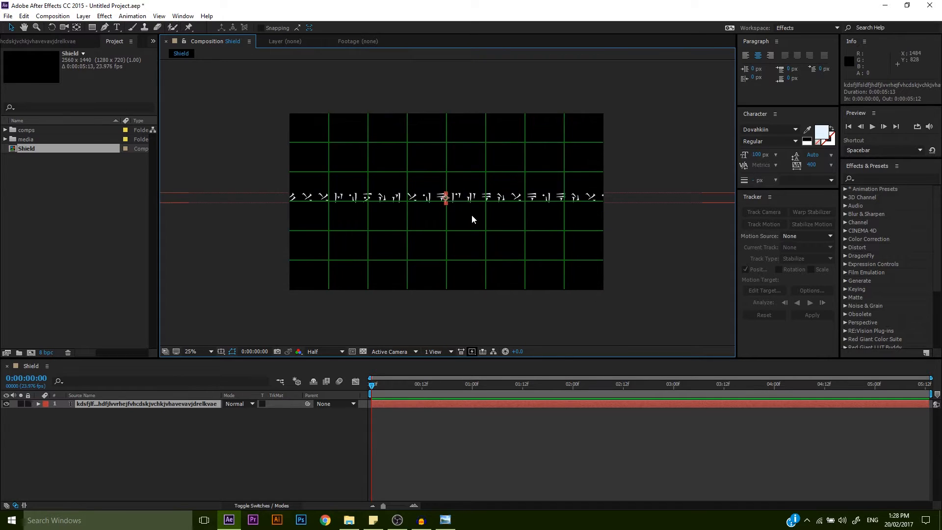
Step: Center the rune text layer in the composition view and deselect it
right_click(472, 188)
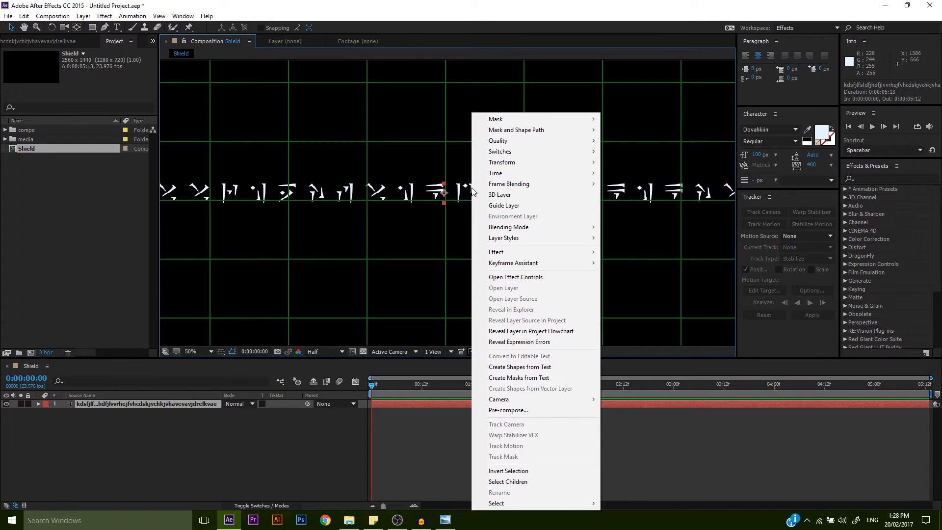
mouse_move(563, 164)
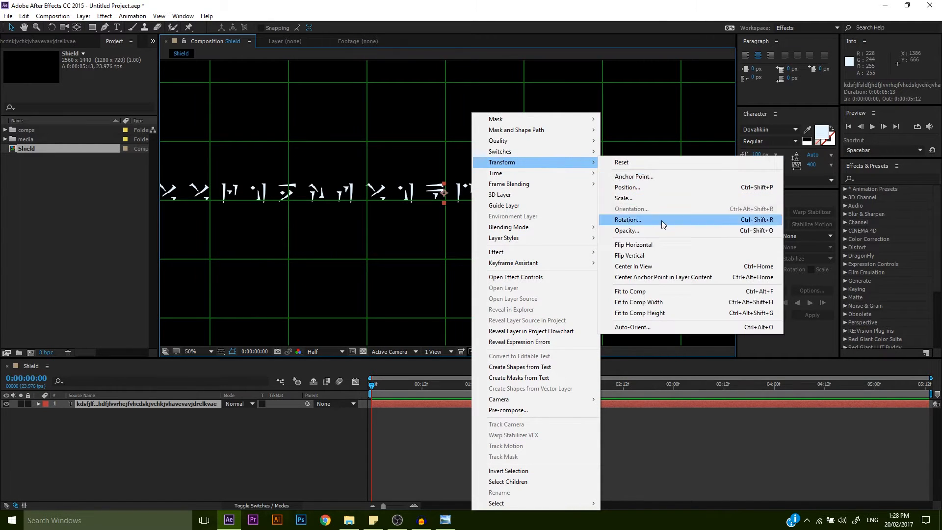
left_click(633, 266)
scroll(498, 187, "down", 2)
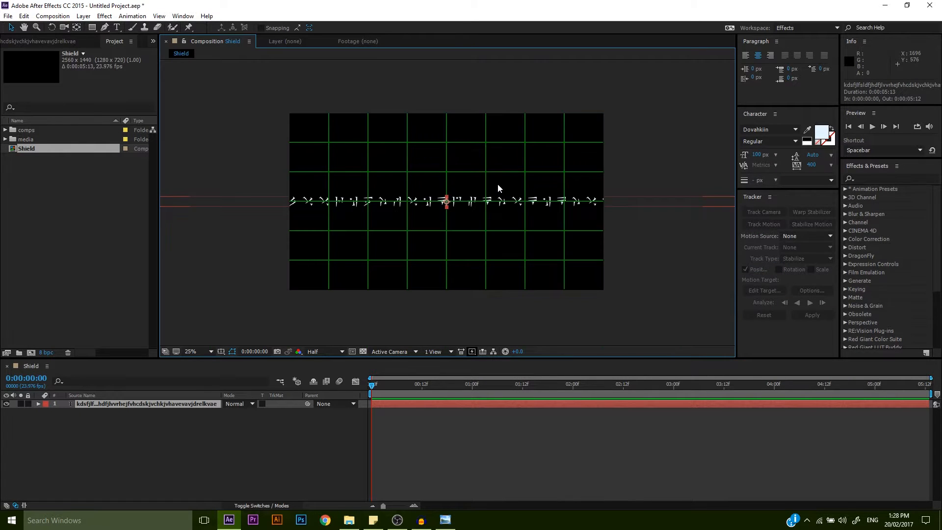
left_click(225, 447)
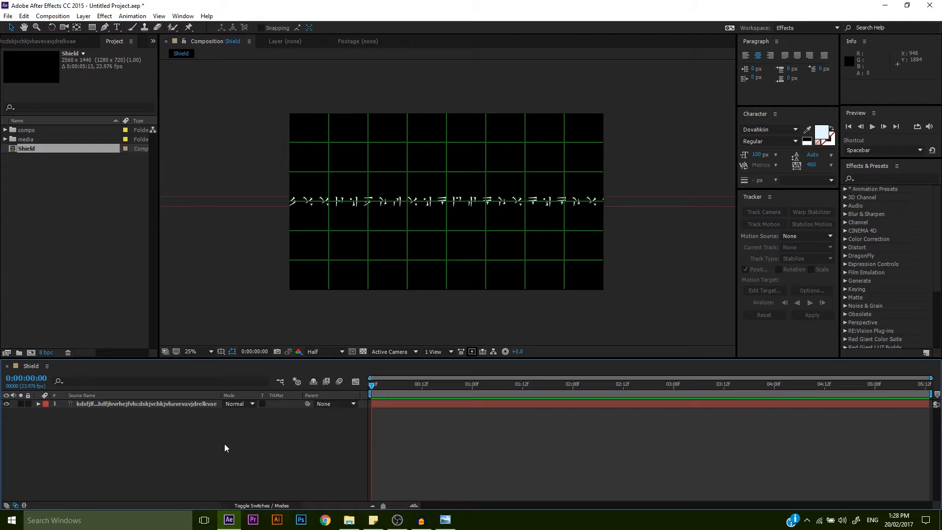
Step: Duplicate the rune text layer and move the copy straight down below the original, to about Y 864
right_click(193, 403)
left_click(140, 443)
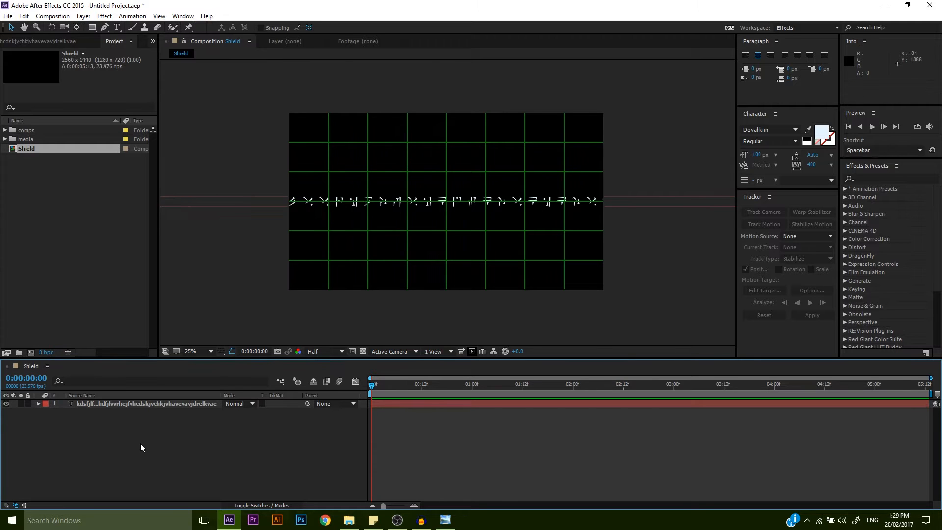
left_click(149, 403)
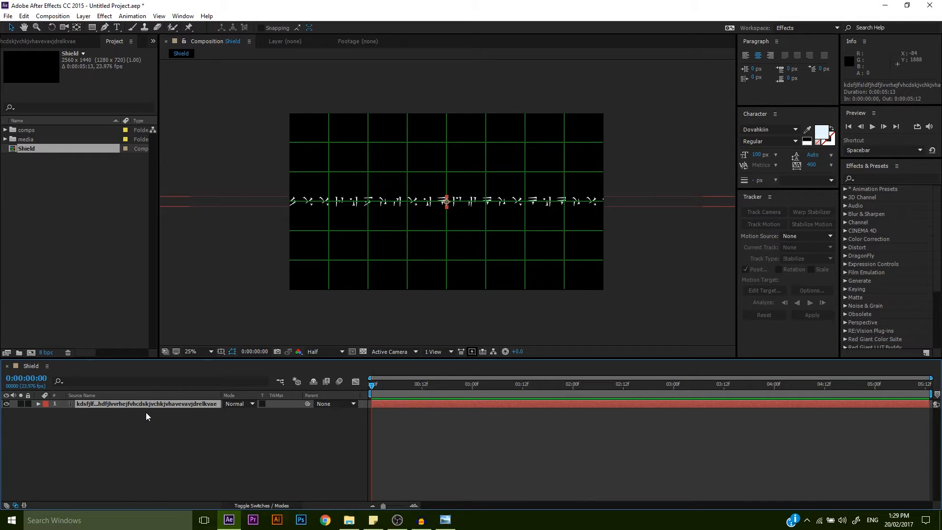
key("ctrl+d")
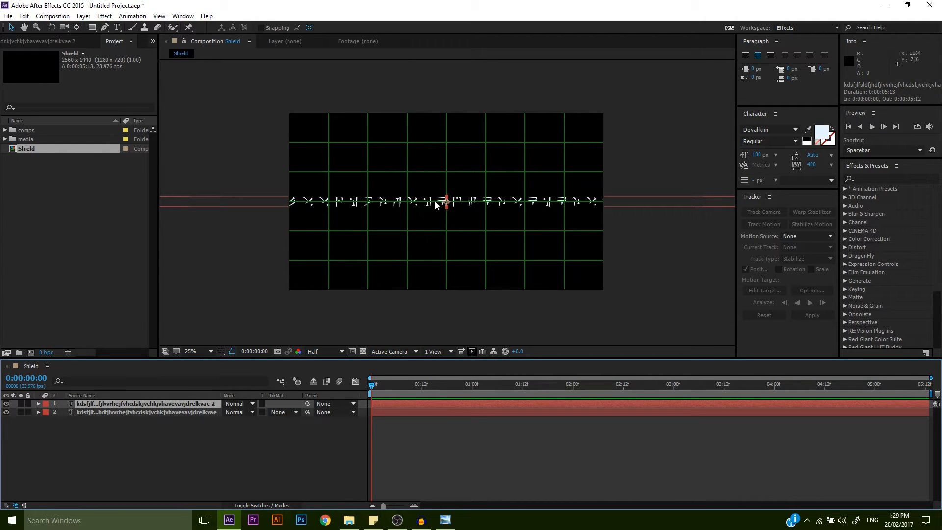
left_click_drag(435, 205, 442, 227)
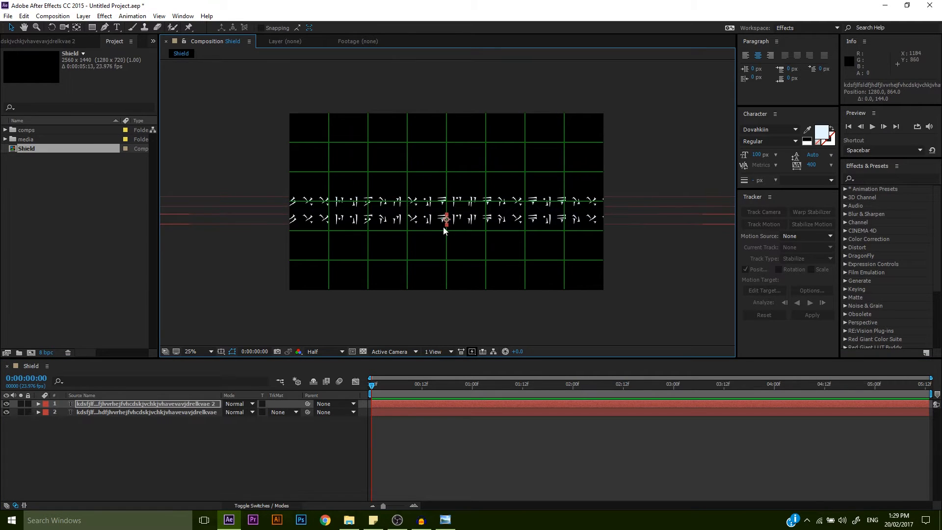
Step: Nudge the duplicated rune line up to position 1280, 847
key("period")
key("period")
key("period")
key("Up")
key("Up")
key("Up")
key("Up")
key("Up")
key("Up")
key("Up")
key("Up")
key("Up")
key("Up")
key("Up")
key("Up")
key("Up")
key("Up")
key("Up")
key("Up")
key("Up")
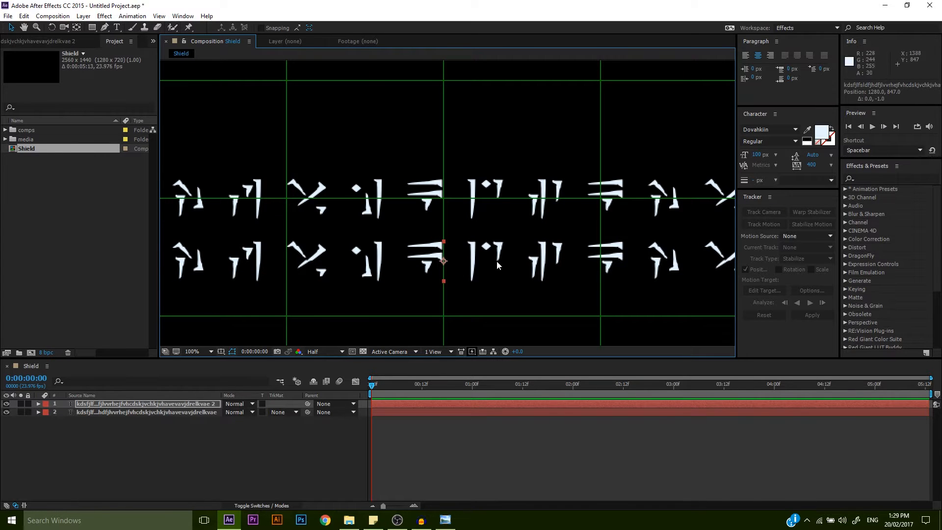
Step: Set the font size of the duplicated lower rune line to 50 px
key("comma")
double_click(481, 234)
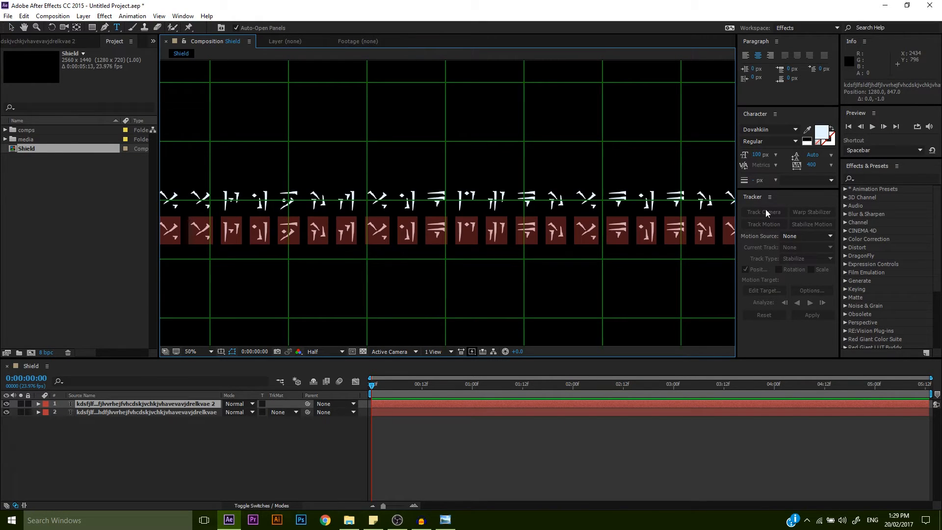
left_click_drag(757, 157, 734, 156)
left_click(753, 155)
type("0")
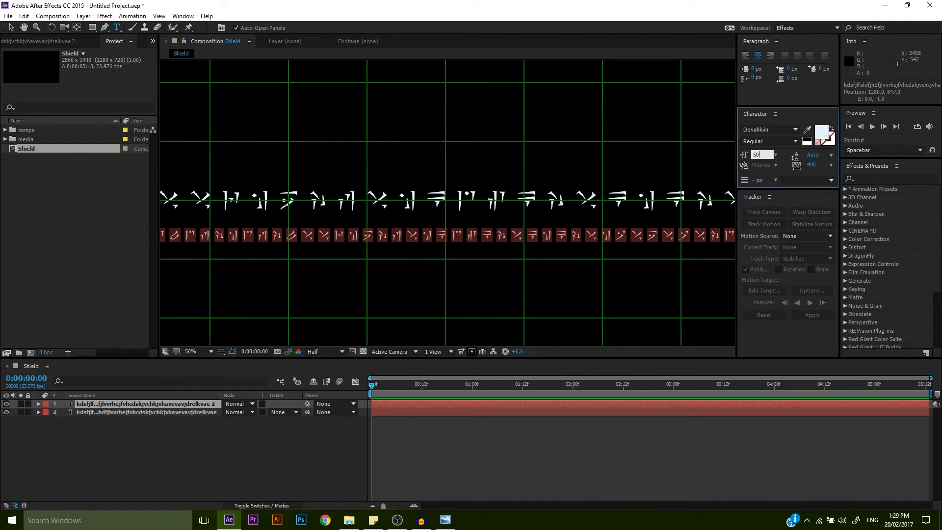
left_click(291, 475)
scroll(484, 216, "down", 2)
Step: Set the tracking of the lower rune line to 200
left_click(484, 216)
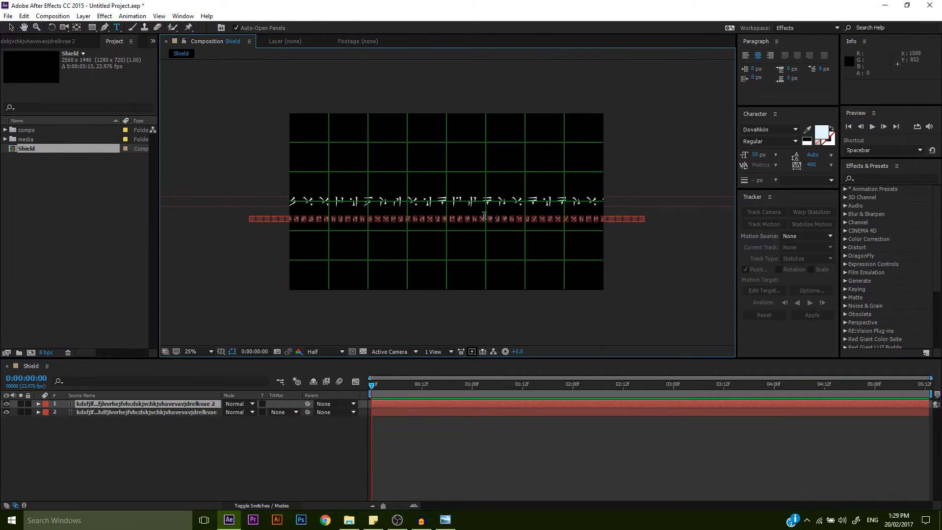
left_click(810, 165)
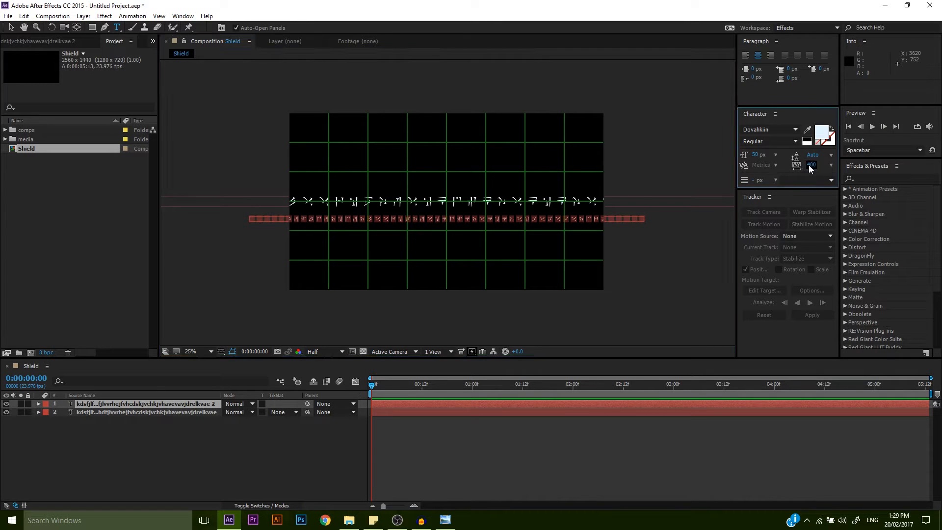
type("200")
key("Return")
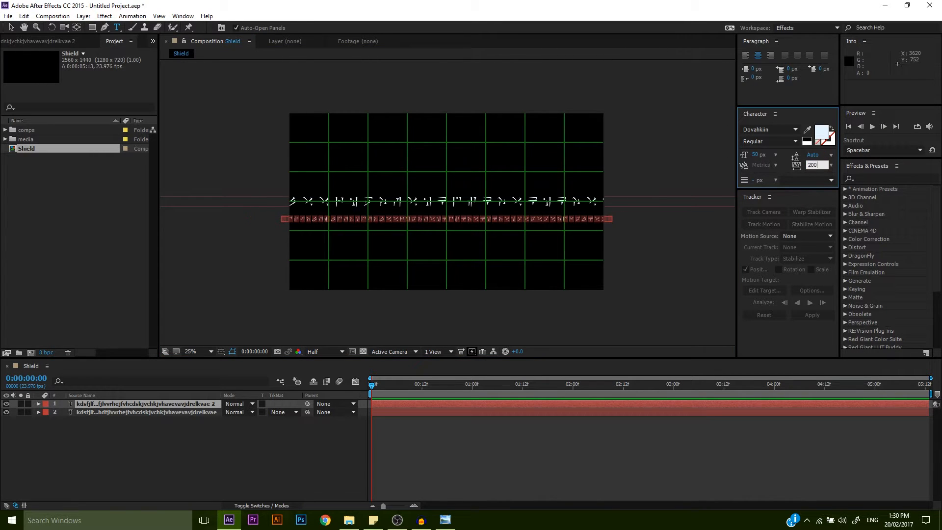
Step: Extend the lower rune line with random letters such as "fhweiufehfifgajehfgvkauyfgvkuygruygfvae" so it runs well past both sides of the frame
type("ew")
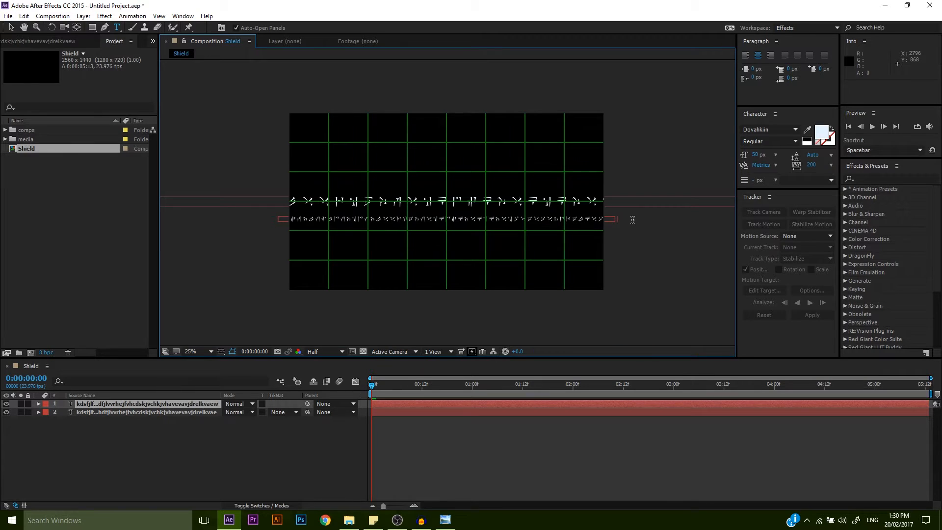
type("fhweiufehfifgajehfgvkauyfgvkuygruygfvae")
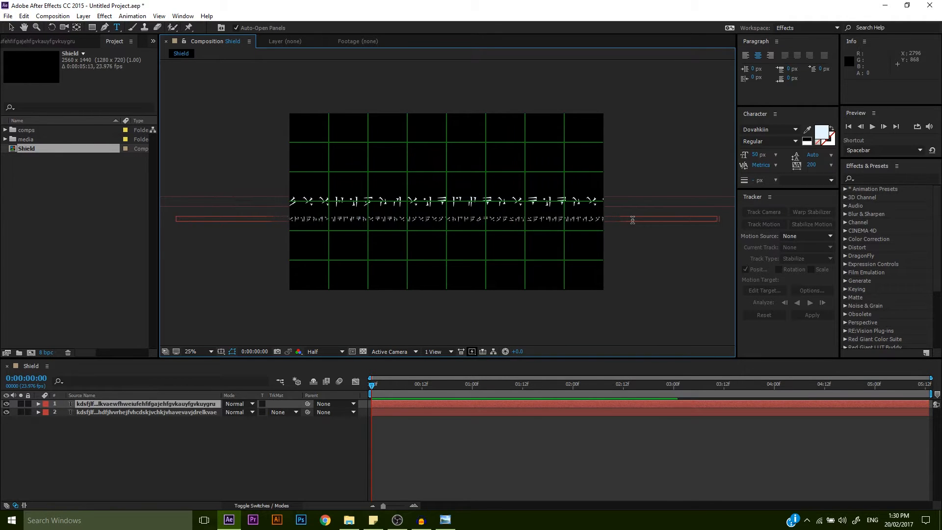
left_click(346, 449)
double_click(169, 405)
left_click(130, 432)
Step: Duplicate the small rune line and move the copy up near the top of the frame, to position 1280, 163
left_click(158, 405)
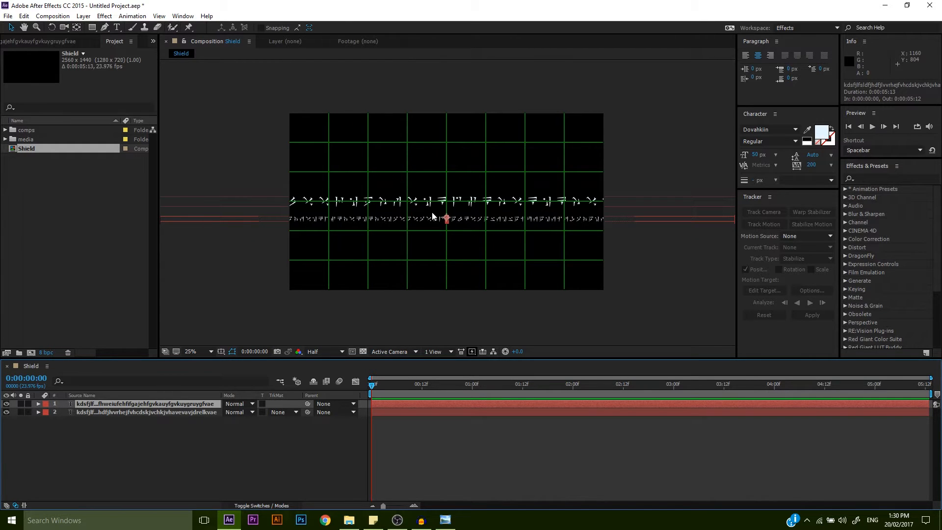
key("ctrl+d")
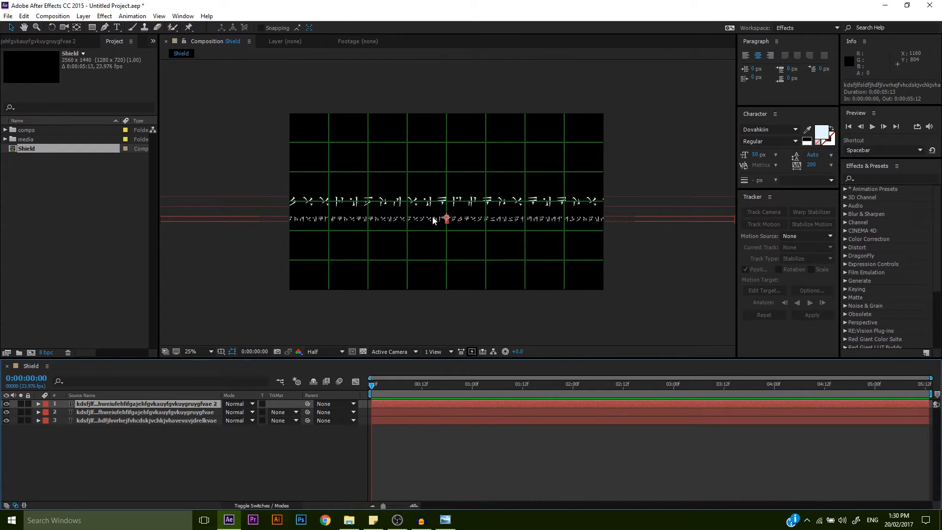
left_click_drag(434, 220, 439, 139)
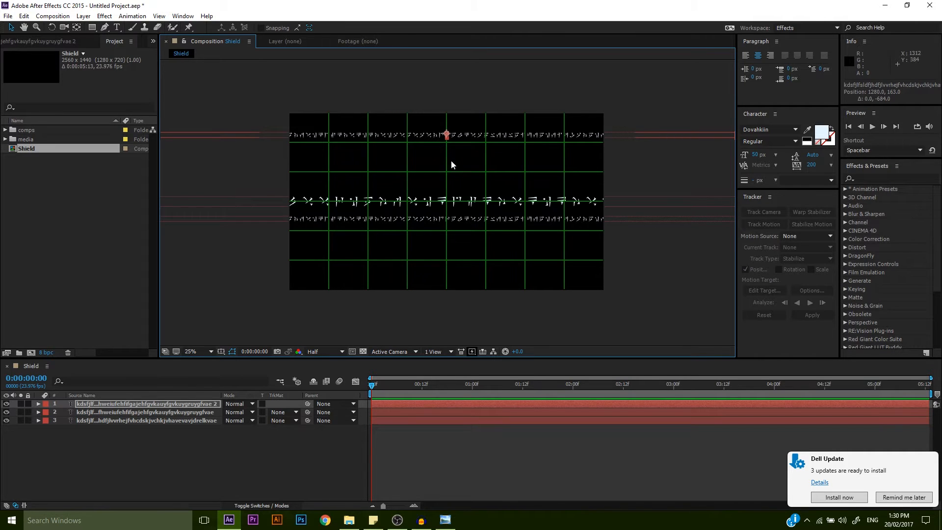
Step: Reduce the font size of the top rune line and set the small lower line's font size to 45 px
double_click(481, 134)
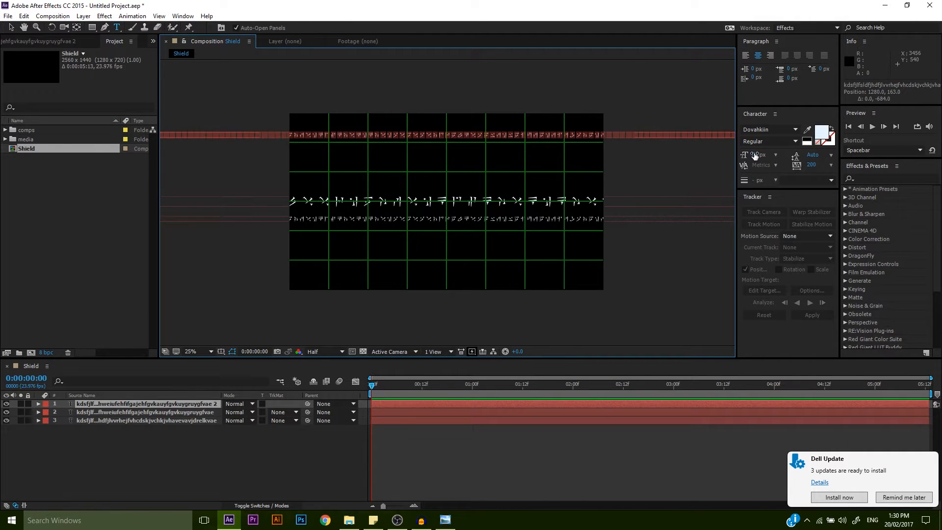
double_click(508, 219)
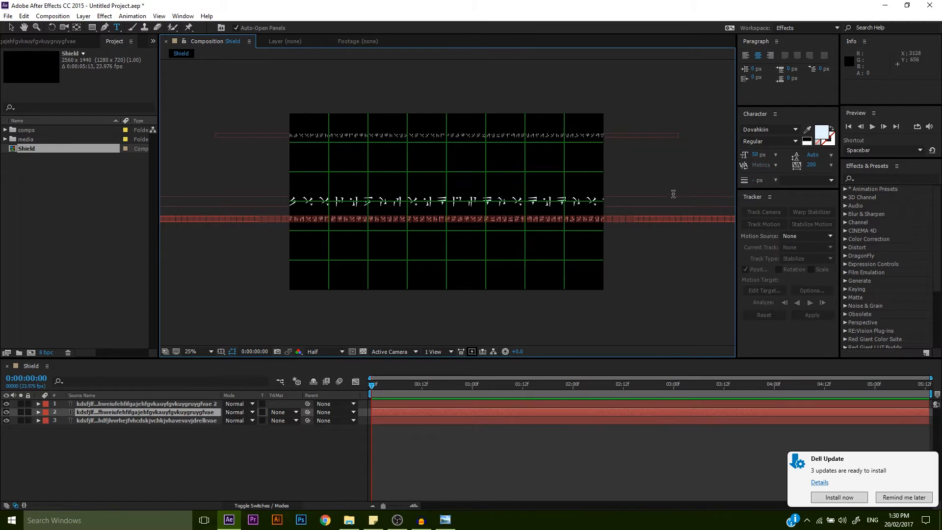
left_click(757, 155)
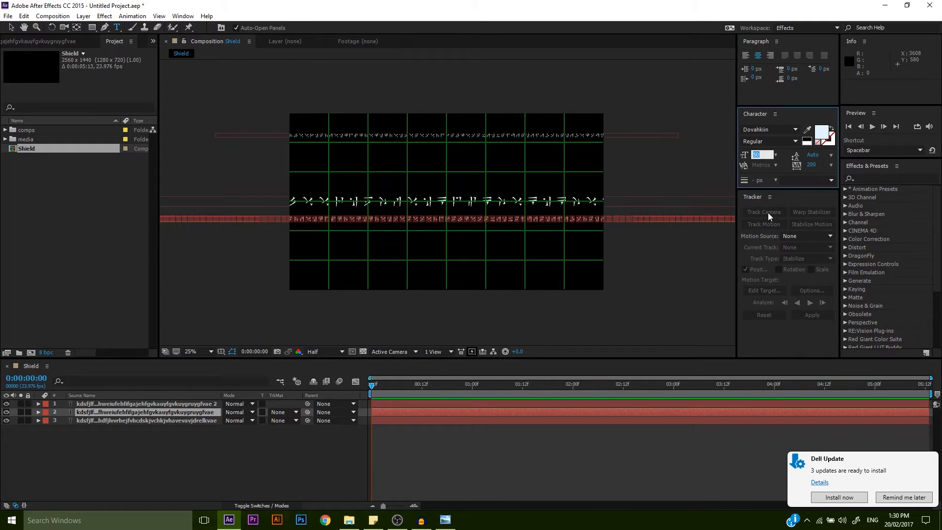
type("45")
key("Return")
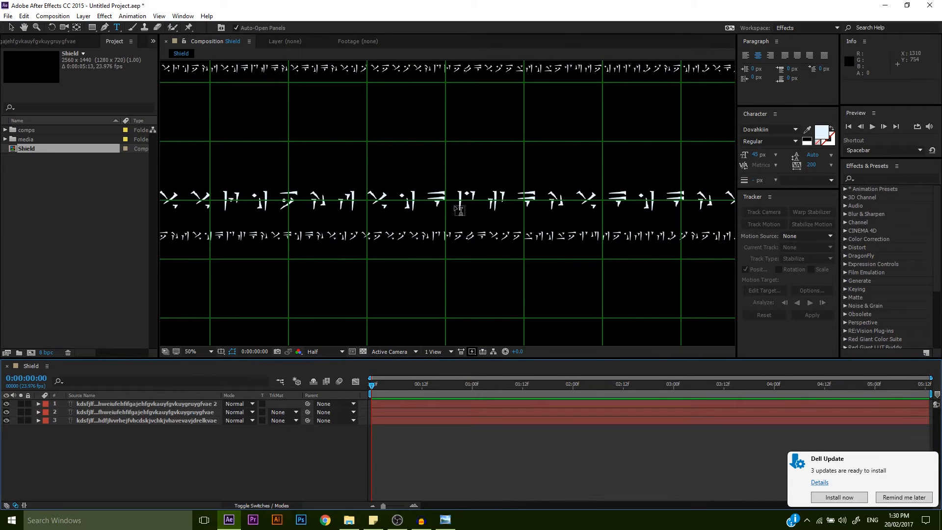
scroll(459, 210, "down", 2)
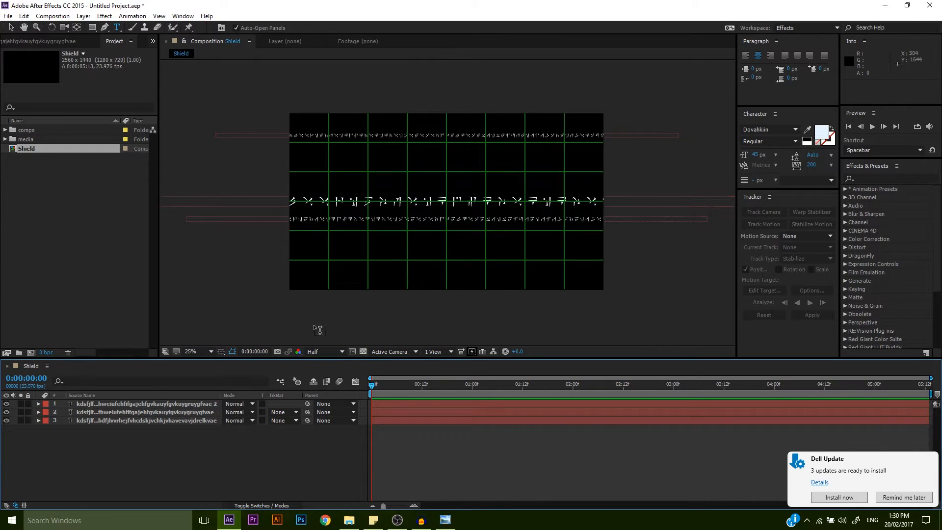
Step: Shift the small lower rune line horizontally to the right, keeping it at Y 847
left_click(190, 413)
key("v")
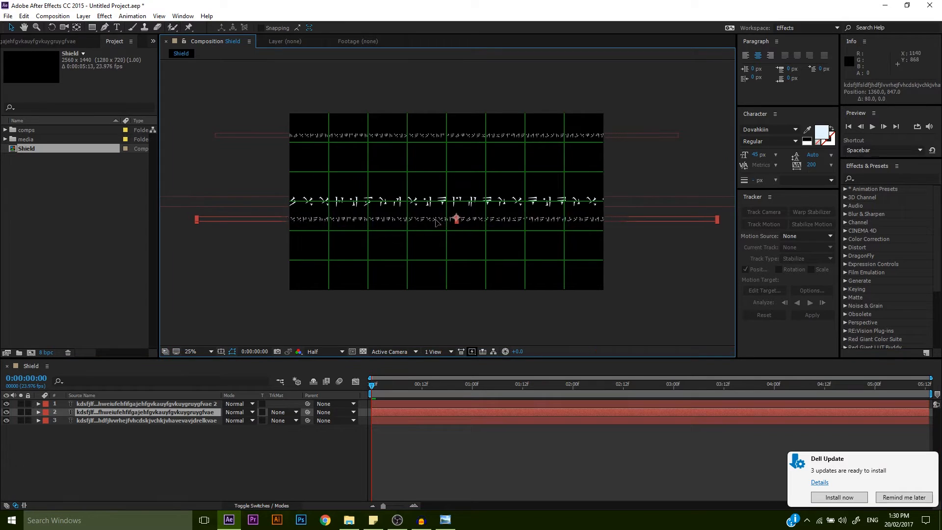
right_click(234, 451)
mouse_move(312, 355)
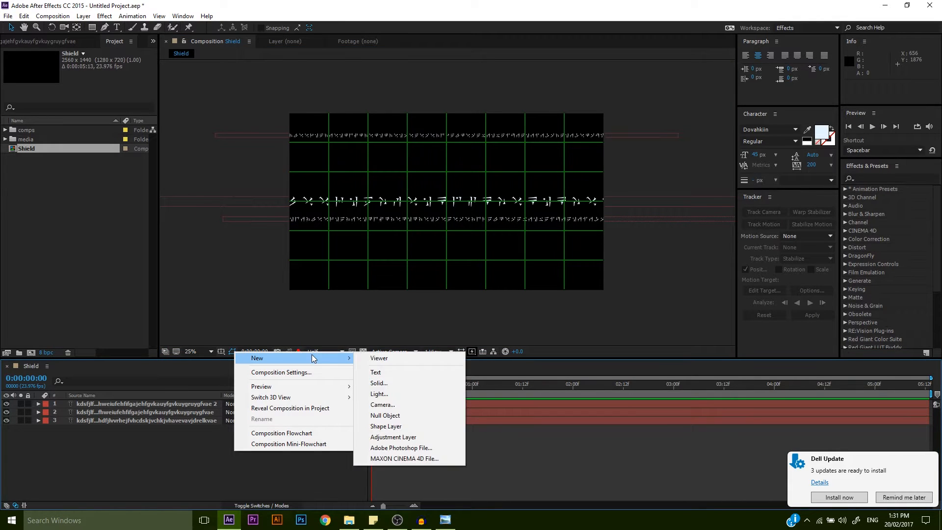
left_click(188, 461)
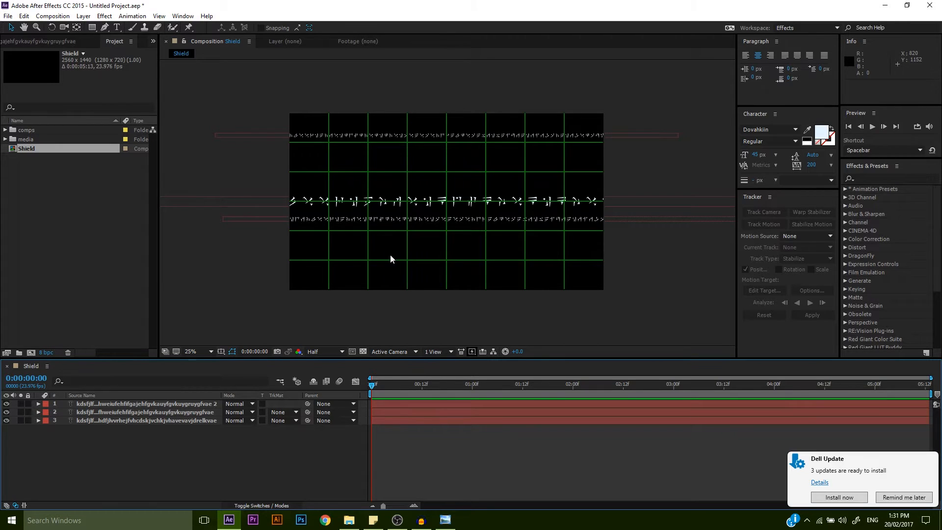
Step: Create a white solid layer named "Line" at the full composition size
left_click(83, 16)
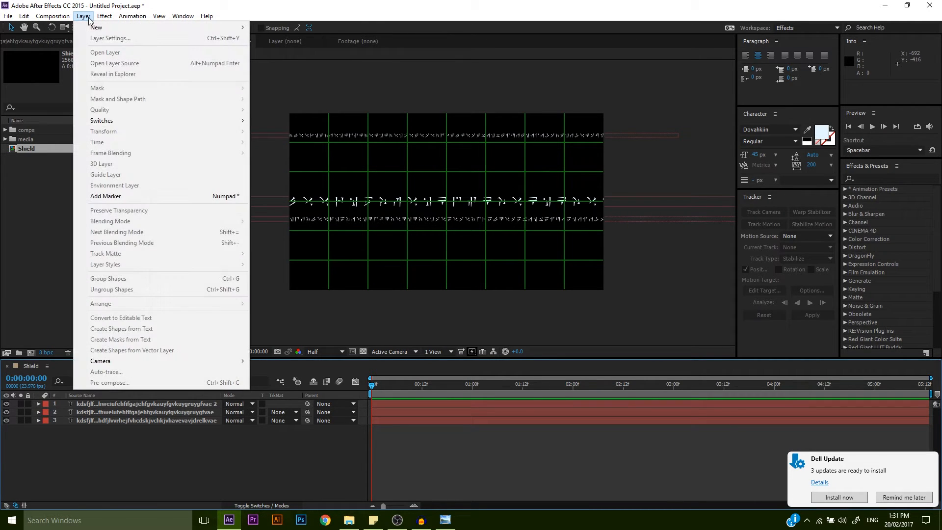
mouse_move(135, 28)
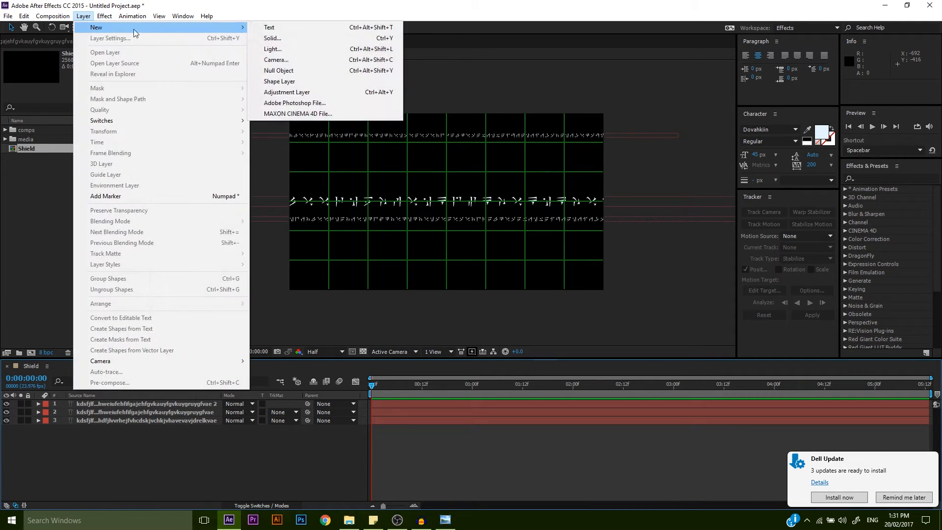
left_click(292, 38)
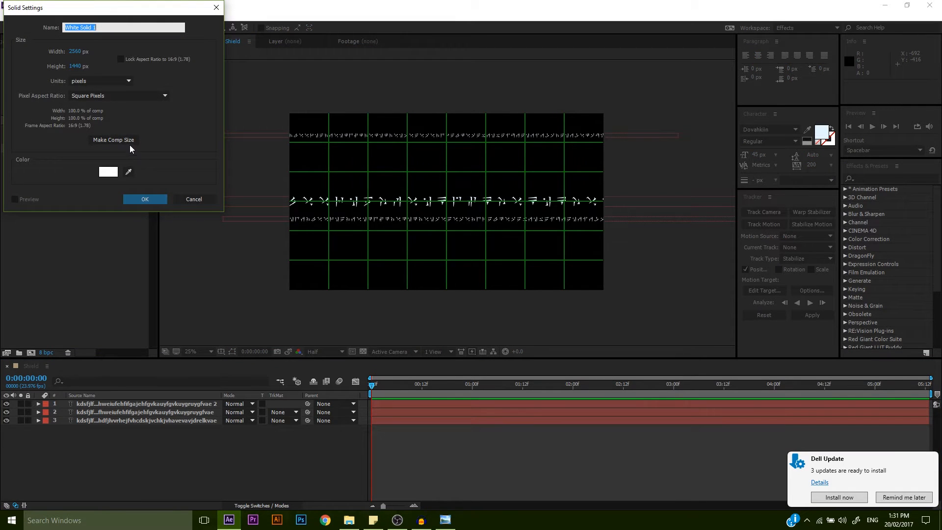
left_click(131, 139)
left_click_drag(111, 24, 64, 28)
type("Line")
key("Return")
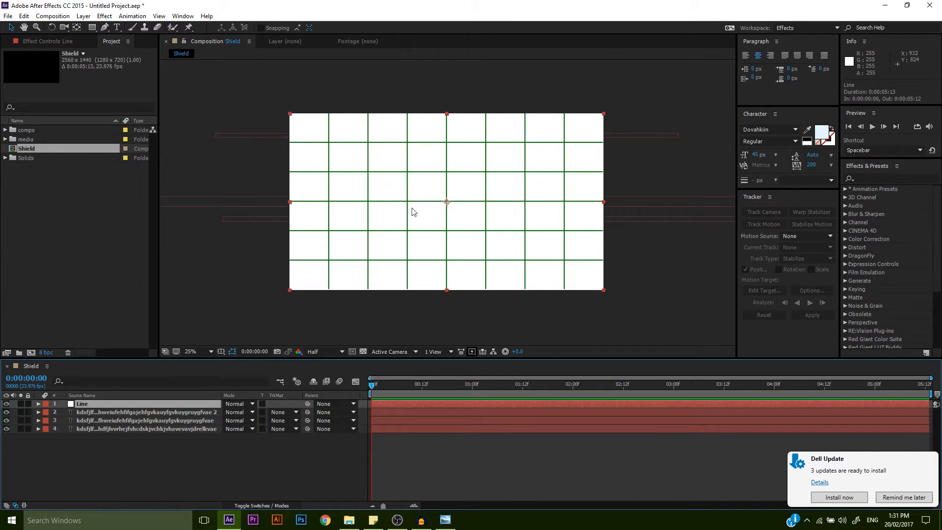
Step: Squash the Line solid into a thin horizontal bar and place it between the large and small rune lines, at position 1280, 784
left_click_drag(446, 117, 447, 170)
left_click_drag(426, 172, 443, 221)
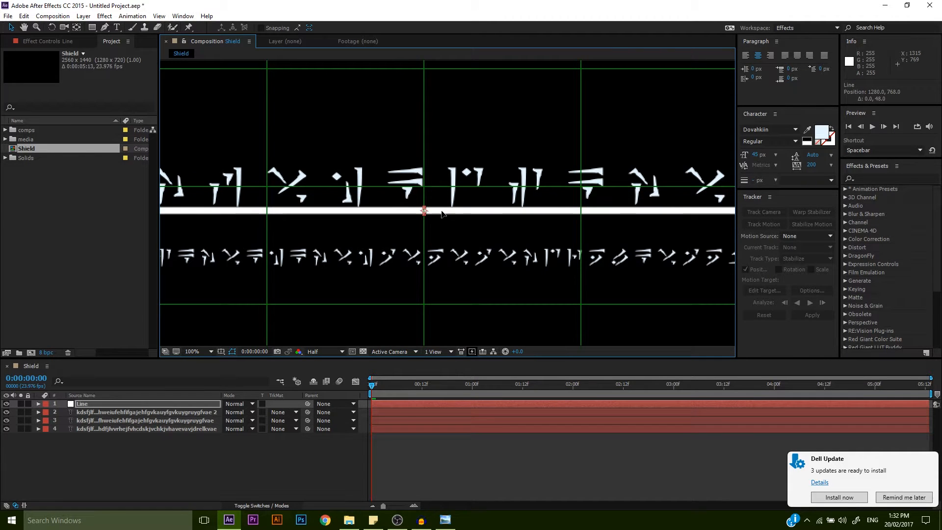
right_click(443, 222)
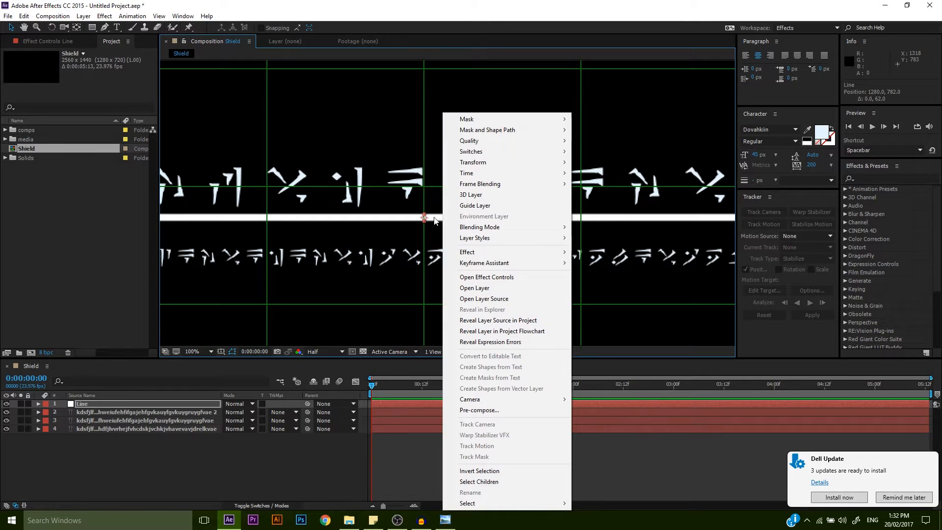
left_click(436, 221)
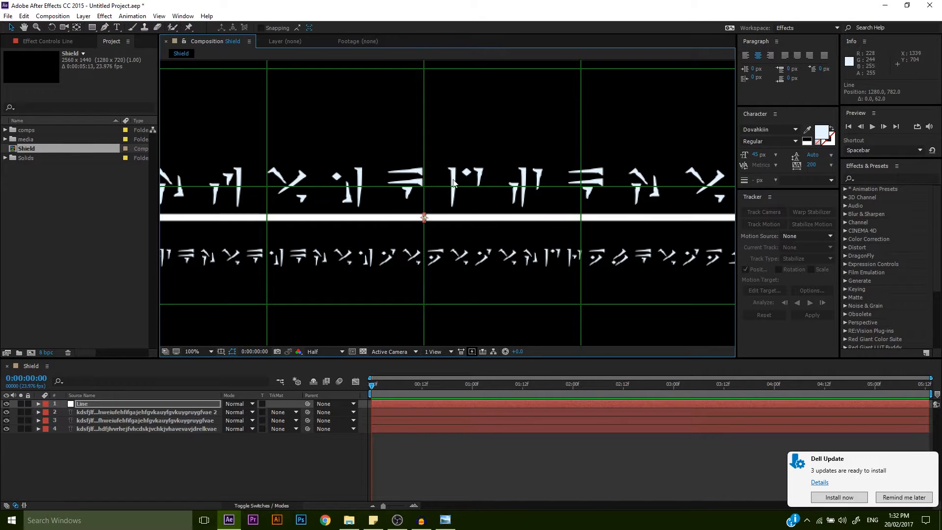
key("Down")
key("Down")
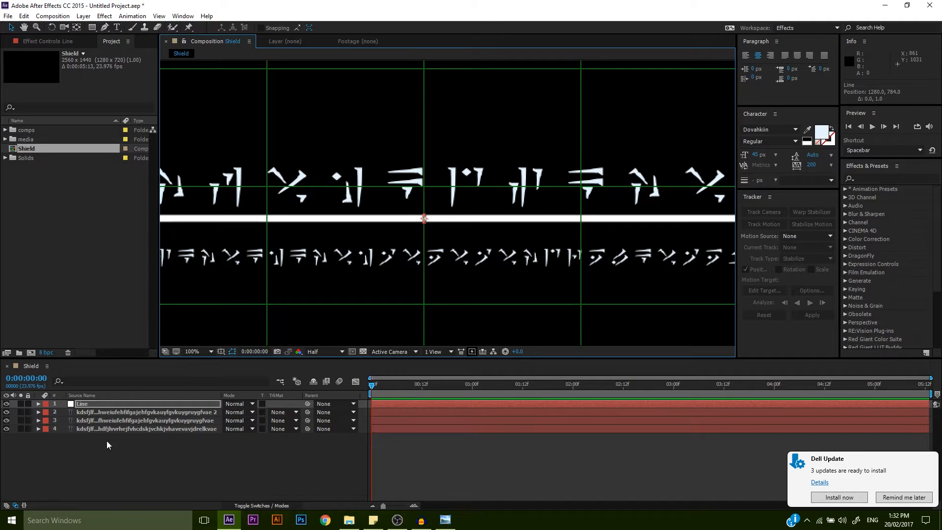
Step: Duplicate the Line layer and move the copy just above the large rune line, to position 1280, 637
left_click(98, 405)
key("ctrl+d")
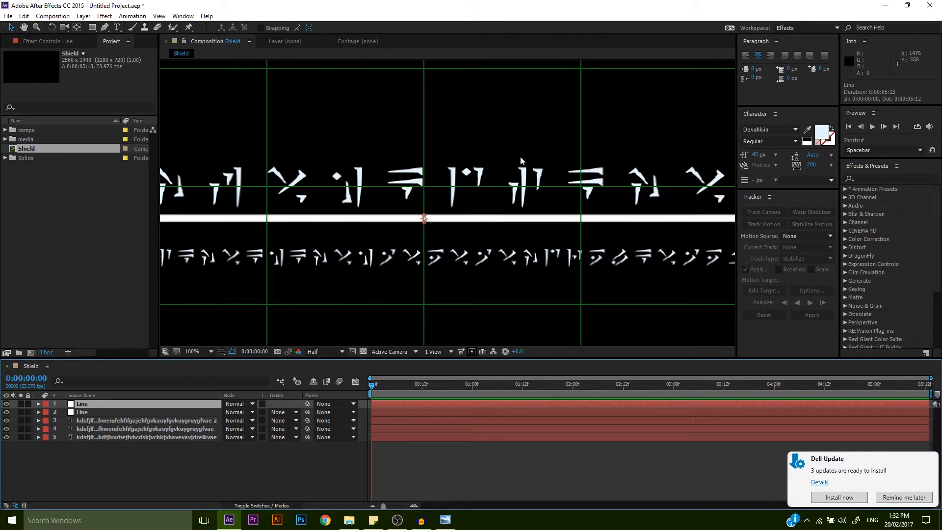
left_click_drag(456, 218, 461, 147)
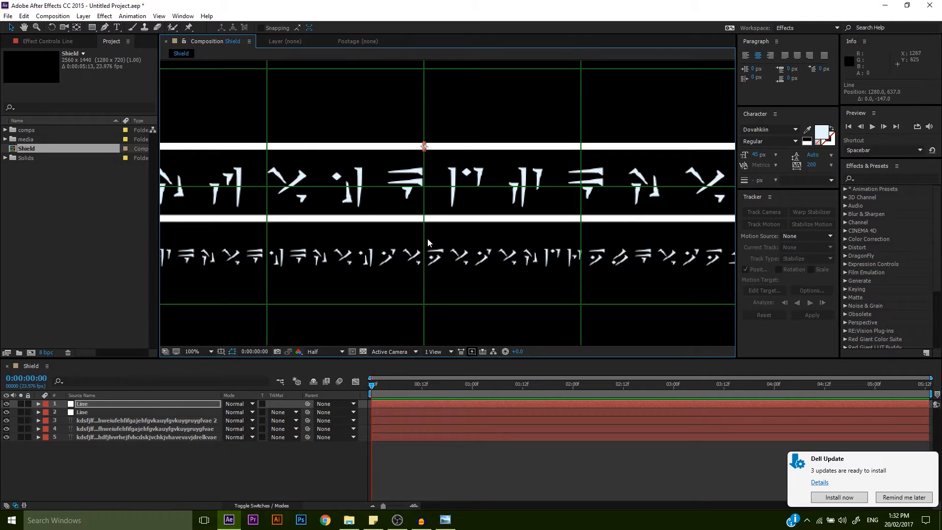
Step: Duplicate the bar above the large runes and move the copy further up, to position 1280, 563
left_click(162, 403)
key("ctrl+d")
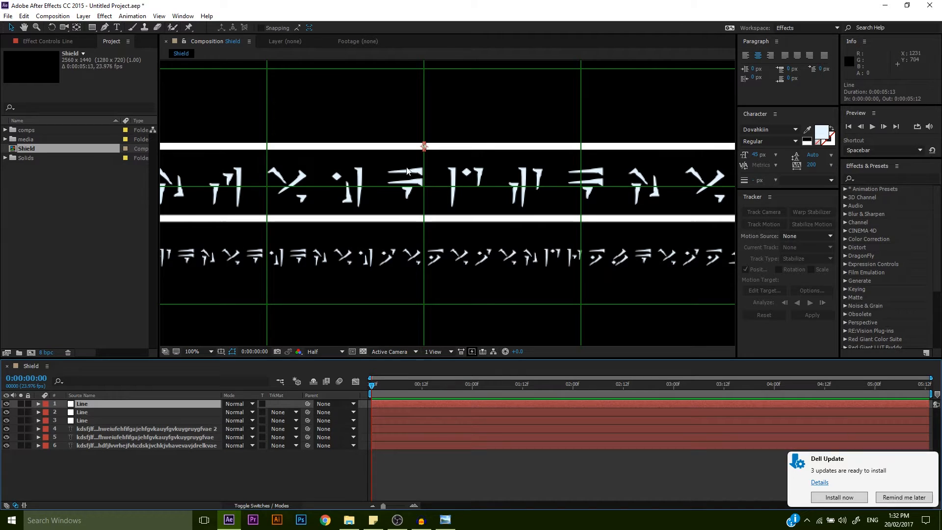
left_click_drag(412, 147, 409, 113)
left_click_drag(519, 252, 535, 227)
left_click(98, 482)
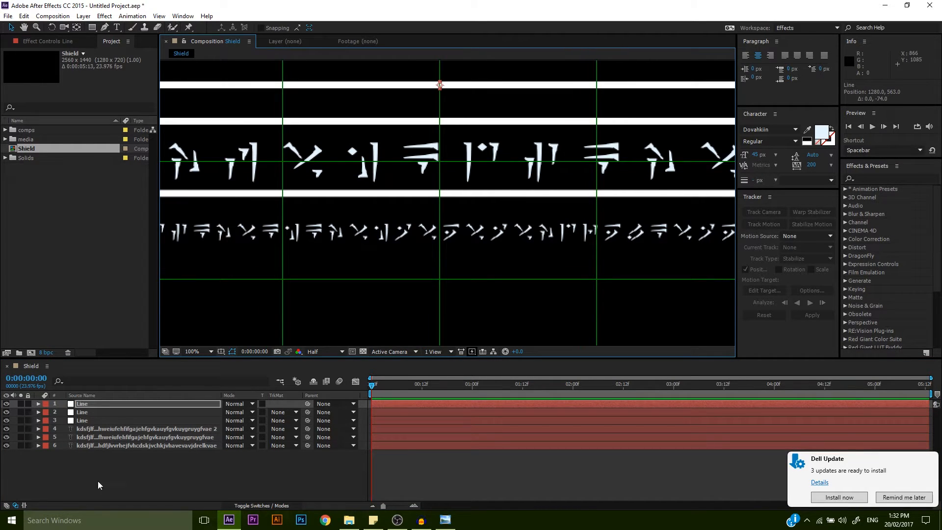
Step: Duplicate the uppermost bar, move the copy below the small lower rune line to position 1280, 917, and make it thinner
left_click(105, 403)
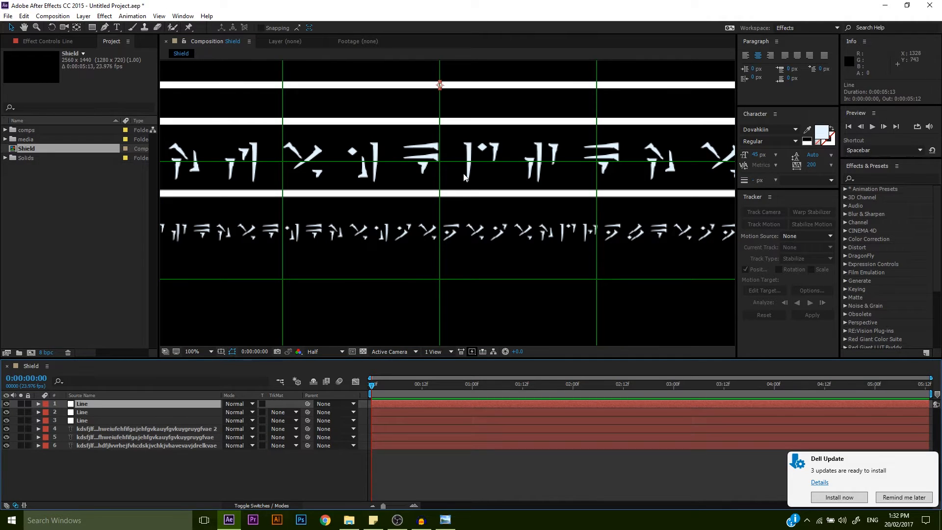
key("ctrl+d")
left_click_drag(472, 89, 461, 265)
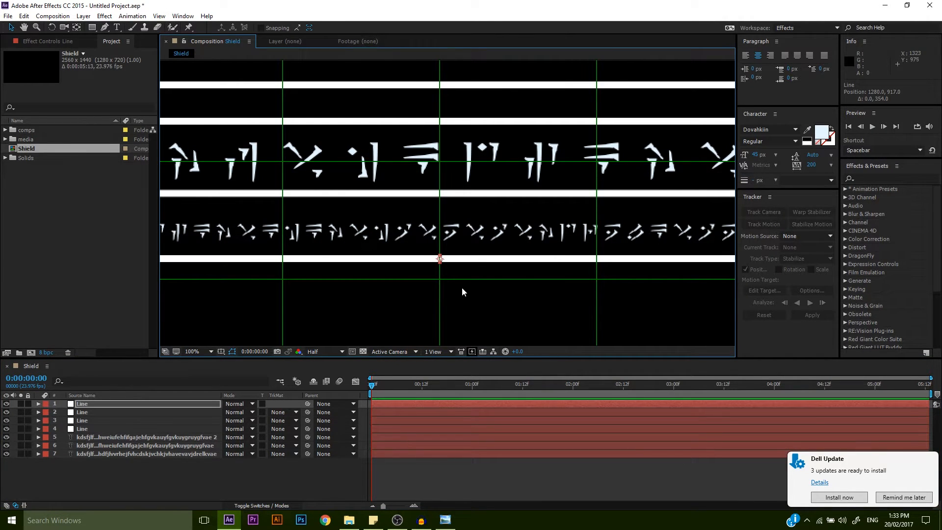
scroll(462, 292, "up", 4)
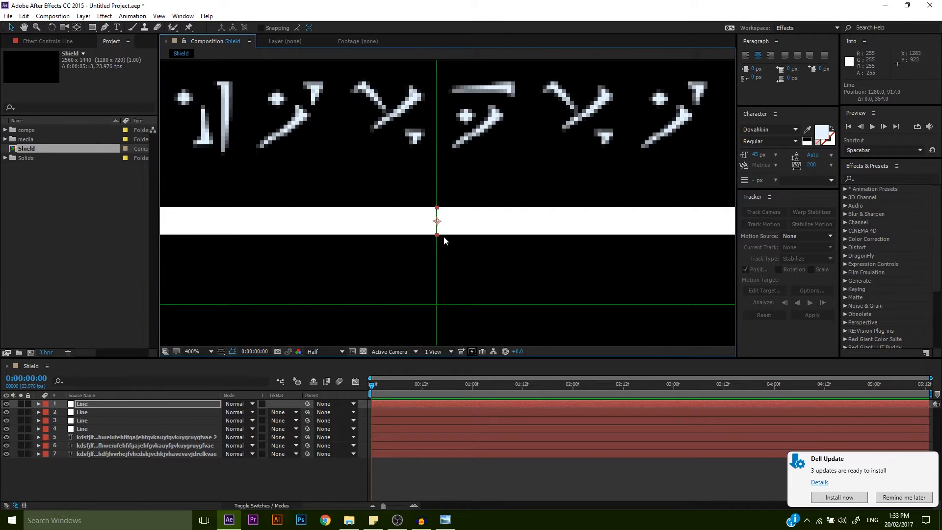
left_click_drag(437, 235, 437, 228)
scroll(457, 232, "down", 6)
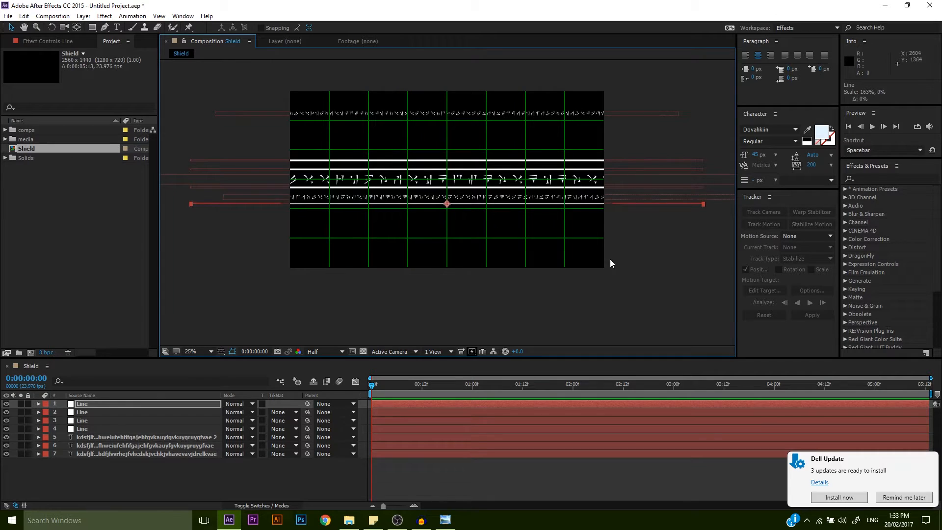
left_click(661, 263)
Step: Duplicate the thinner bar and move the copy up just beneath the top rune line, to about position 1280, 213
key("slash")
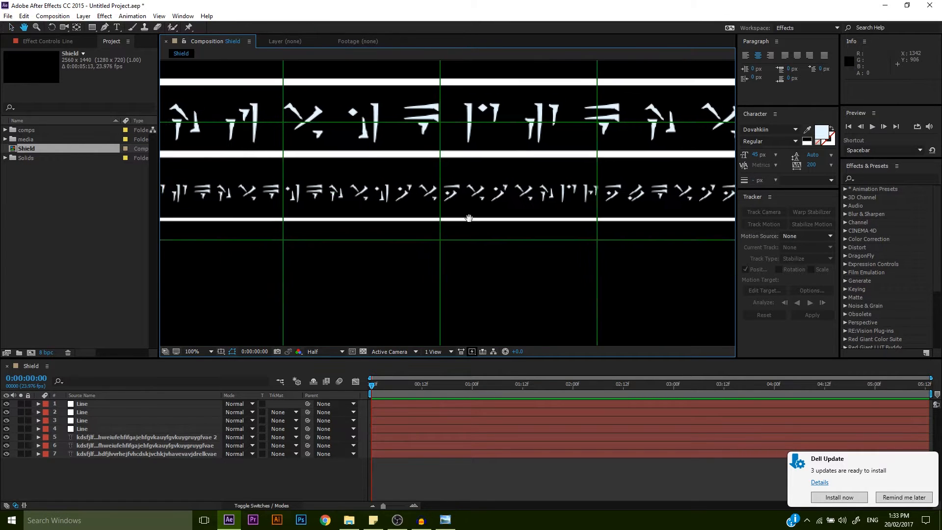
left_click_drag(470, 214, 452, 234)
left_click(142, 402)
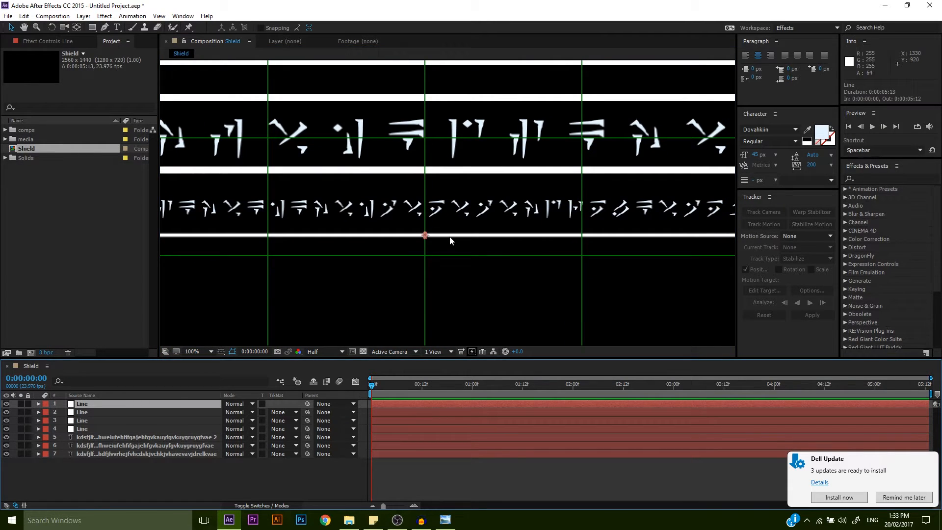
key("ctrl+d")
scroll(451, 245, "down", 2)
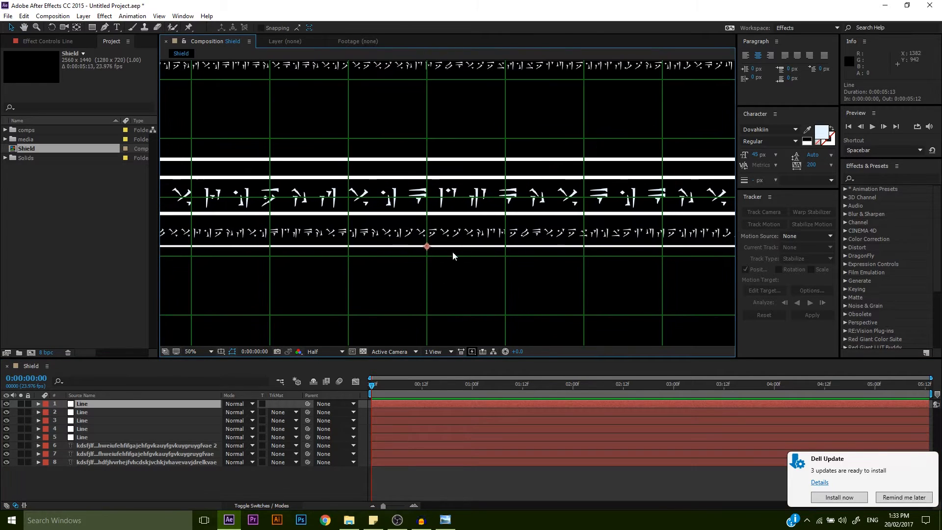
left_click_drag(452, 248, 466, 175)
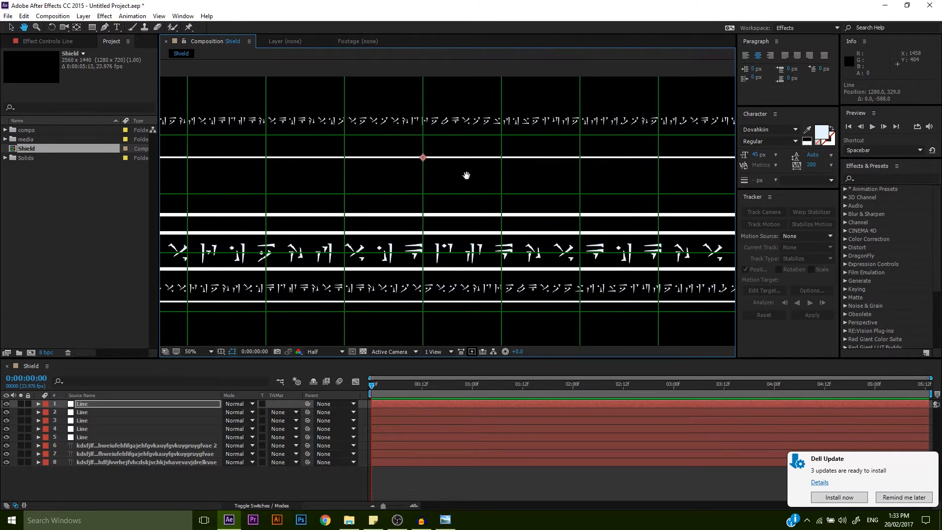
left_click(453, 153)
left_click_drag(451, 159, 455, 129)
scroll(420, 130, "up", 2)
key("space")
scroll(421, 129, "down", 3)
scroll(478, 187, "up", 2)
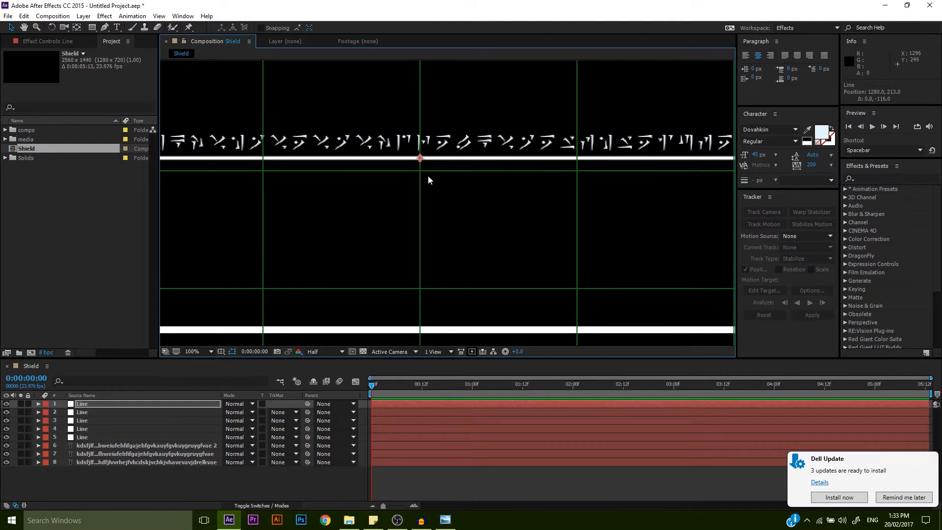
scroll(432, 191, "up", 1)
left_click_drag(425, 172, 425, 170)
scroll(426, 169, "down", 6)
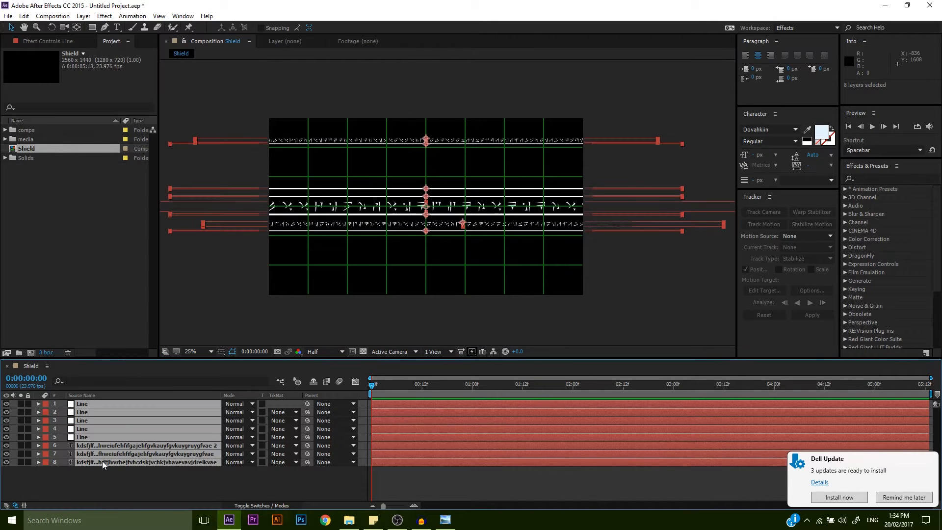
Step: Pre-compose all the Line and rune text layers into a composition named "Circle_Pattern", moving all attributes into it
right_click(102, 461)
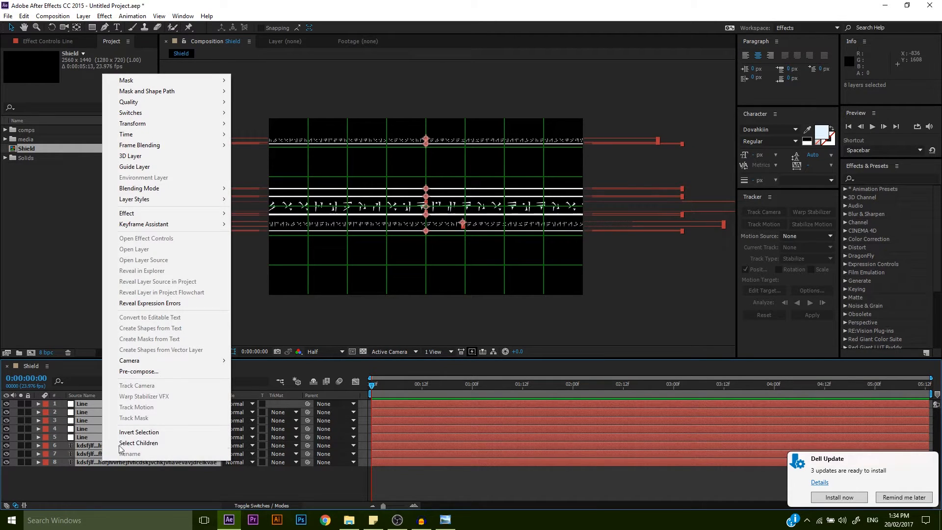
left_click_drag(167, 485, 105, 402)
right_click(113, 455)
left_click(178, 366)
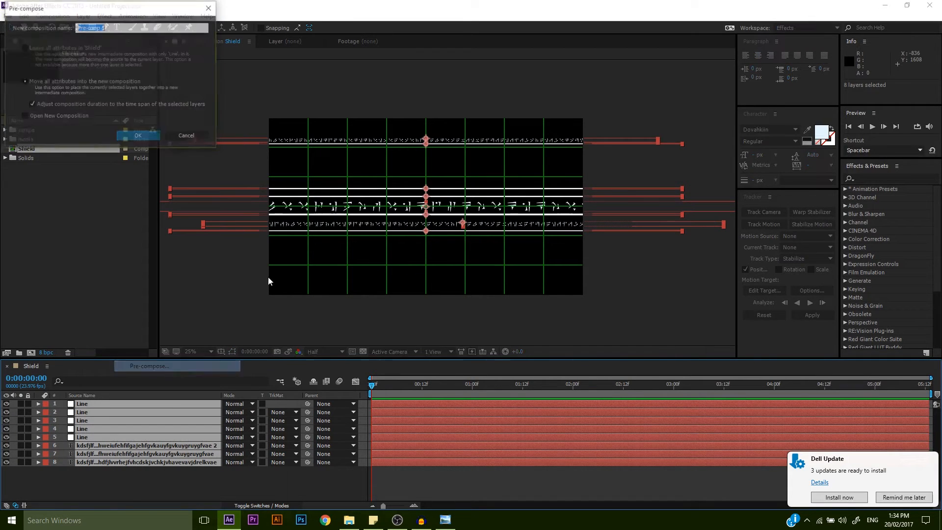
type("Circle_Pattern")
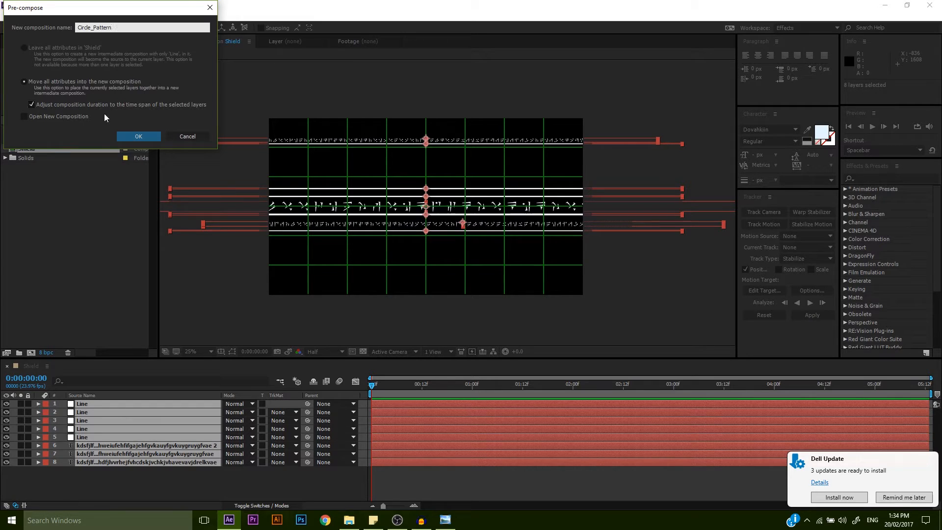
left_click(139, 136)
Step: Turn off the proportional grid overlay in the composition view
left_click(201, 403)
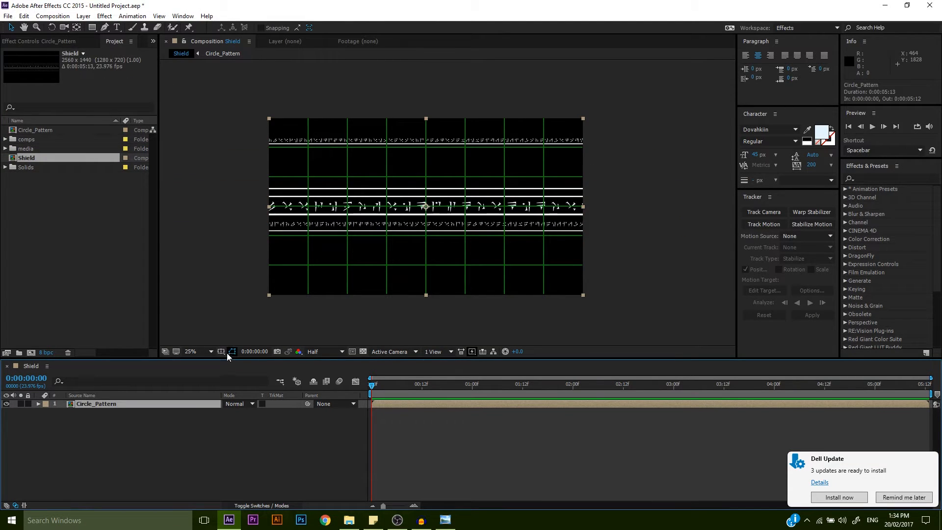
left_click(213, 352)
left_click(220, 352)
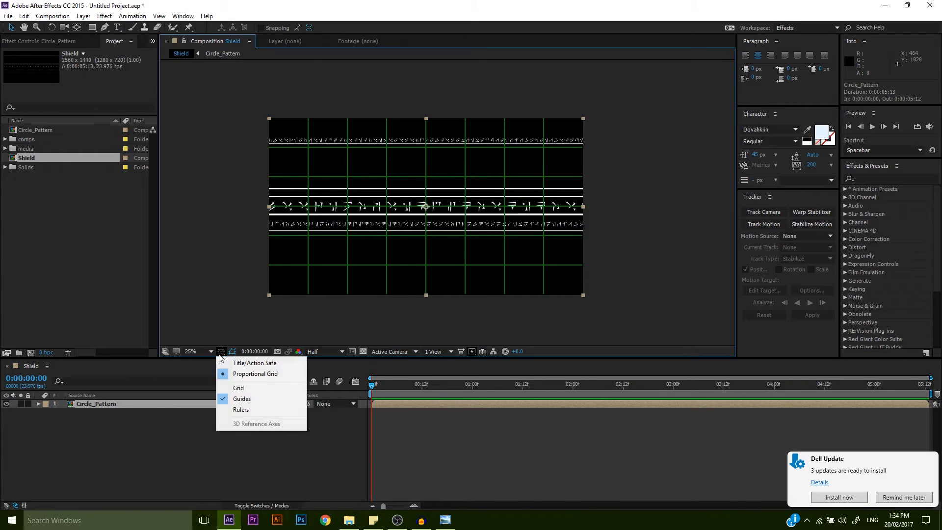
left_click(243, 378)
left_click(242, 430)
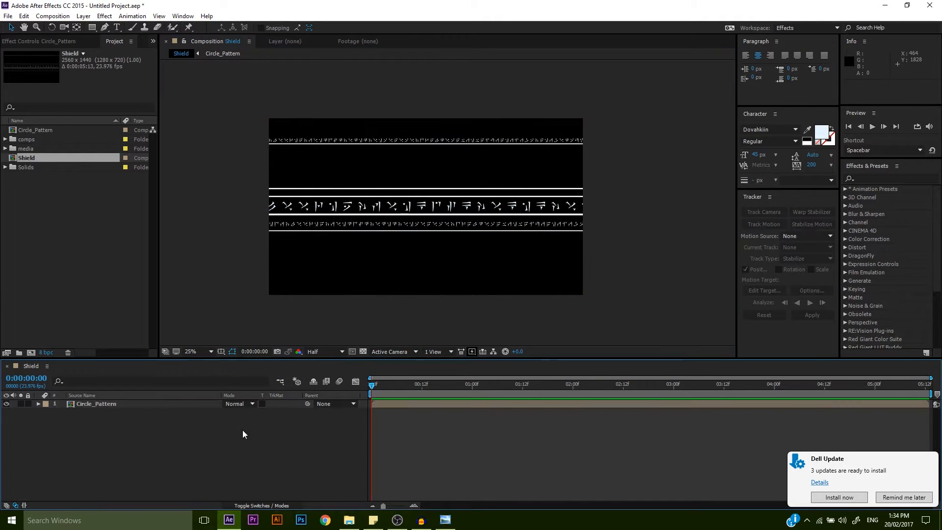
Step: Find the Polar Coordinates effect, apply it to the Circle_Pattern layer, and dismiss the Dell Update notification
left_click(176, 406)
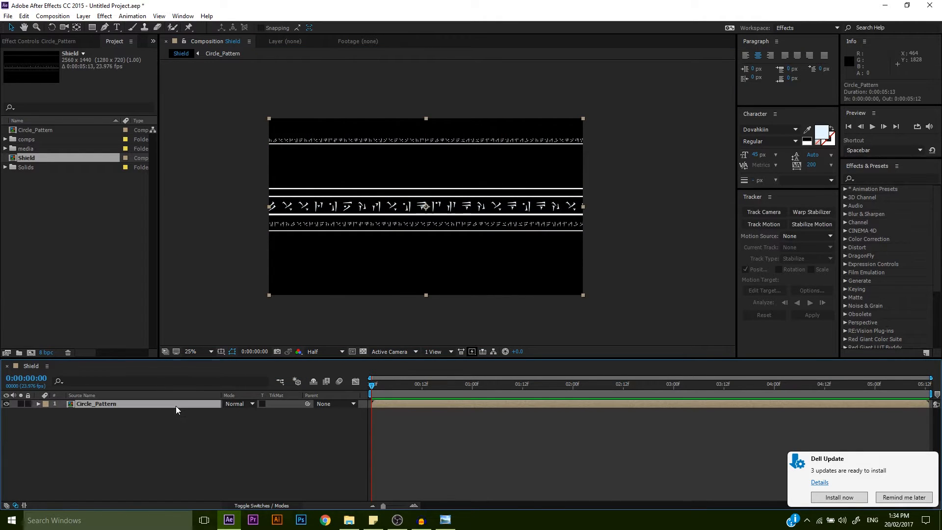
left_click(879, 179)
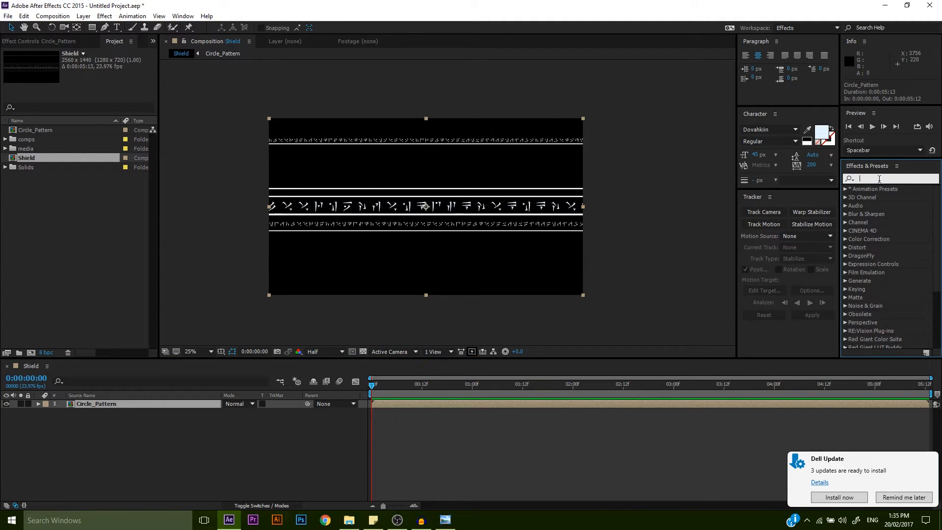
type("polar")
left_click_drag(892, 196, 583, 404)
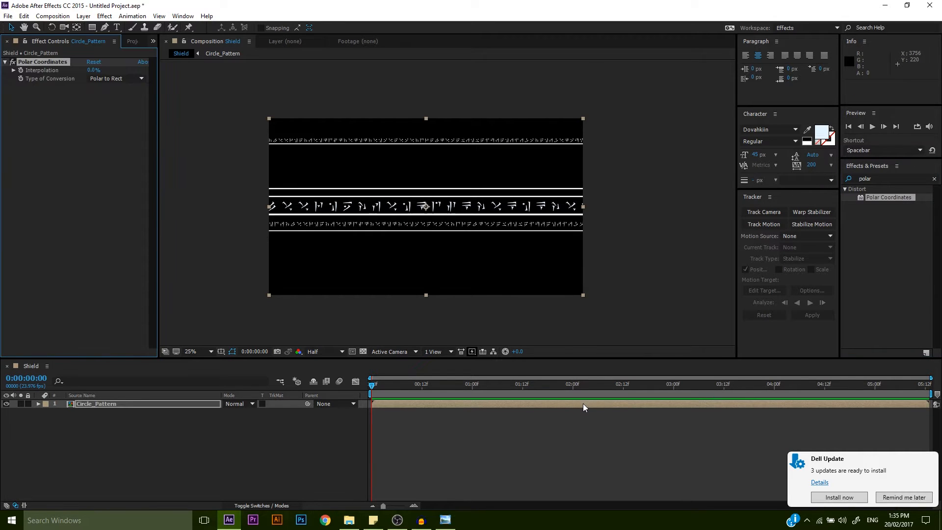
left_click(899, 500)
Step: Set the Polar Coordinates conversion type to Rect to Polar and its interpolation to 100%
left_click(109, 80)
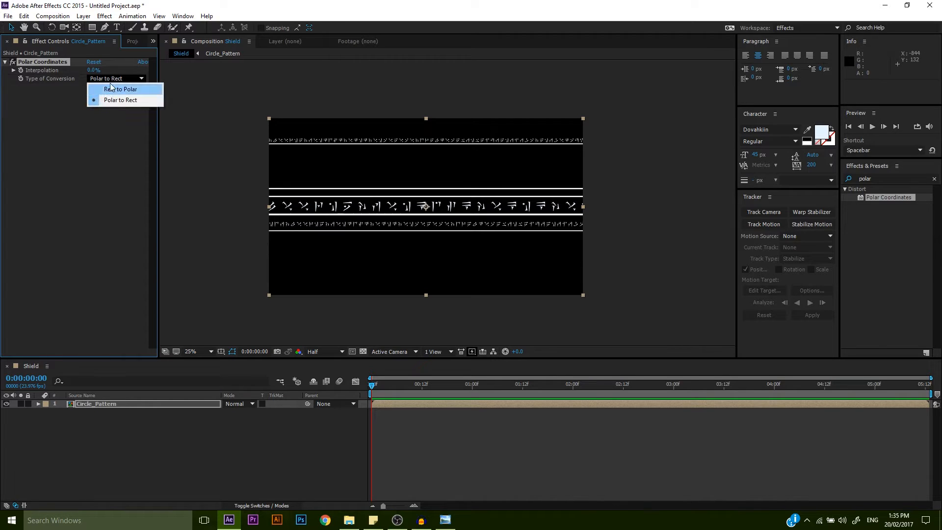
left_click(51, 86)
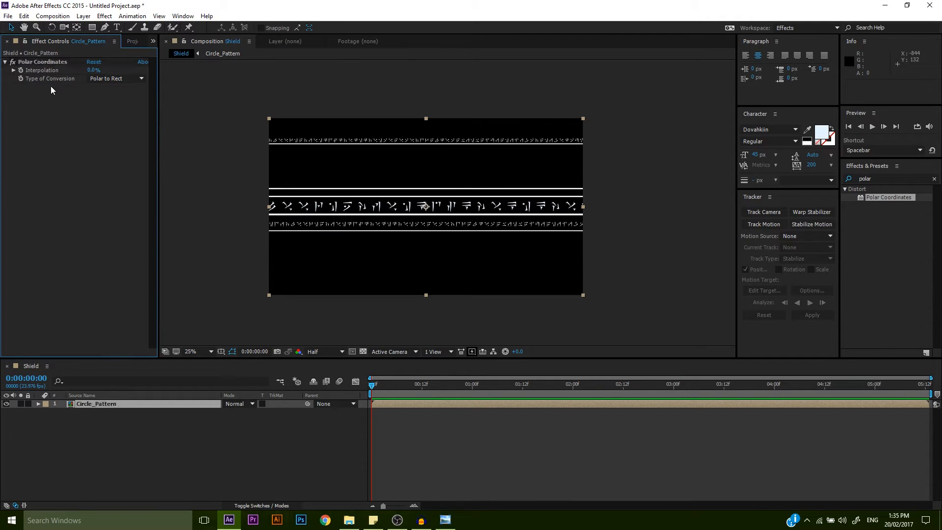
left_click(99, 79)
left_click(100, 88)
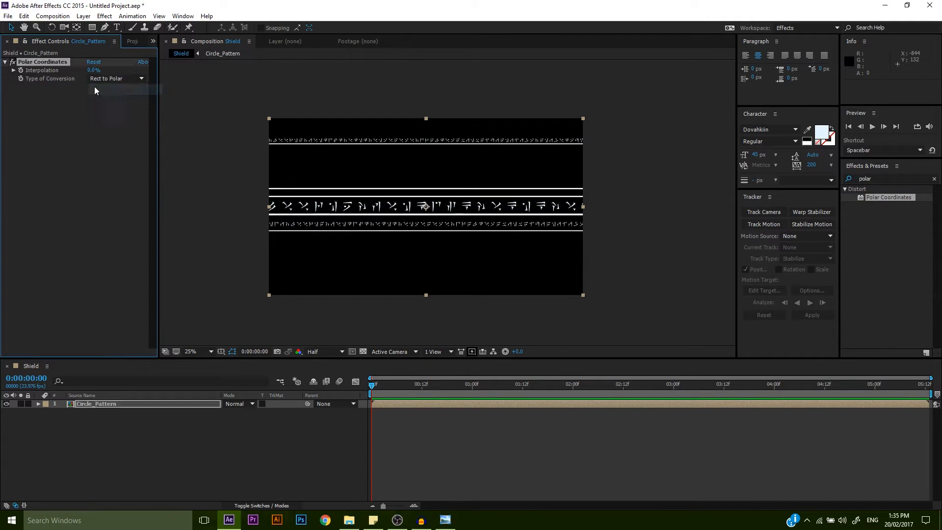
left_click_drag(93, 75, 607, 76)
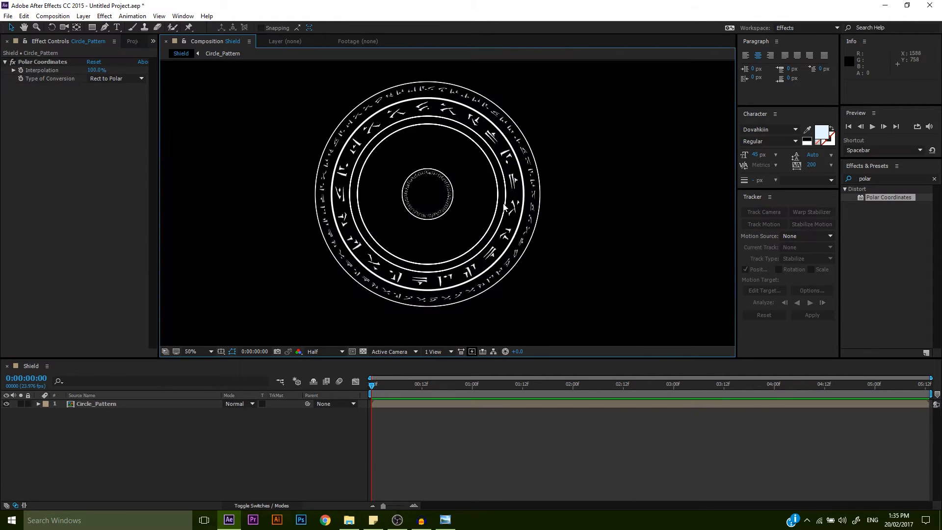
Step: Inspect the circular rune pattern in the Shield composition up close and as a whole
scroll(494, 214, "down", 2)
left_click_drag(495, 214, 505, 225)
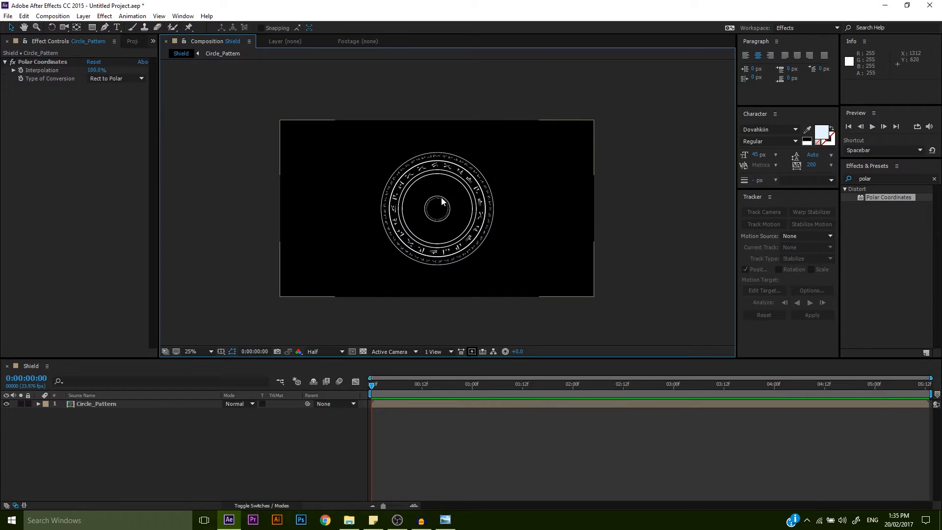
scroll(444, 201, "up", 2)
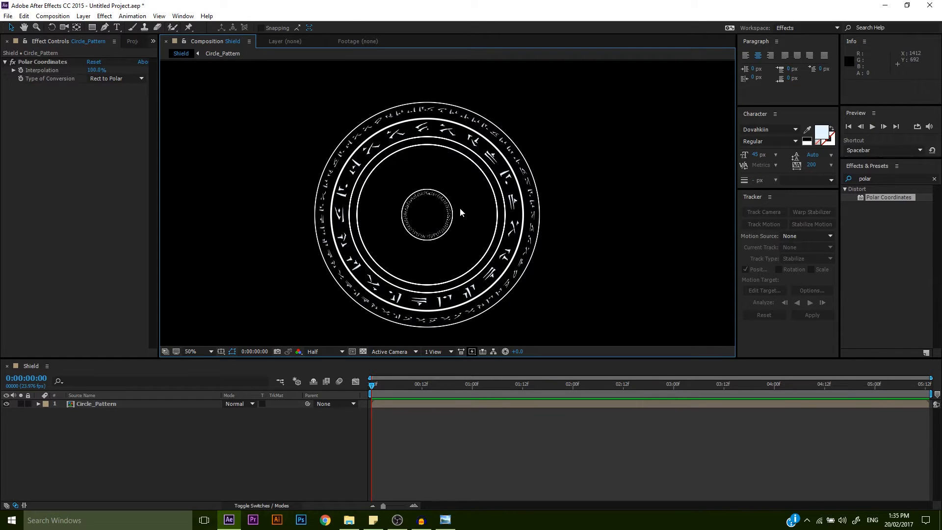
scroll(460, 208, "down", 2)
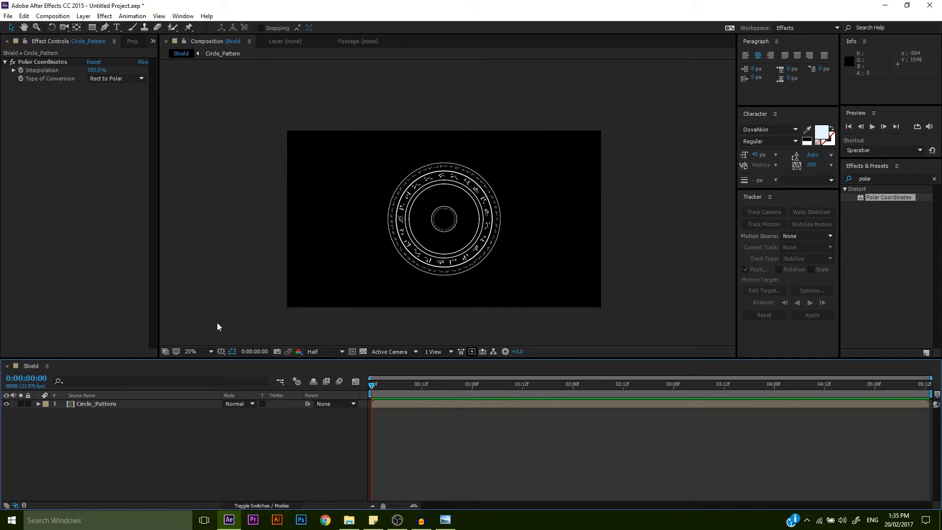
left_click(106, 403)
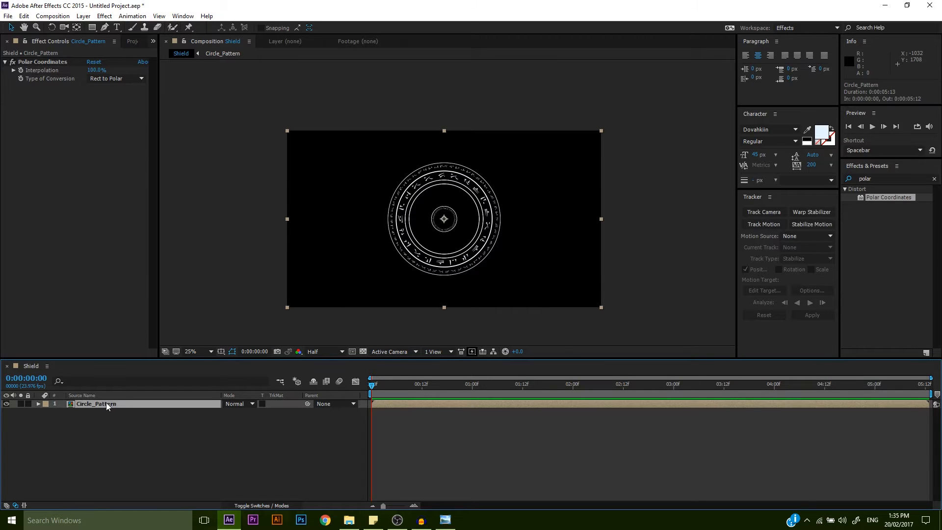
left_click(132, 41)
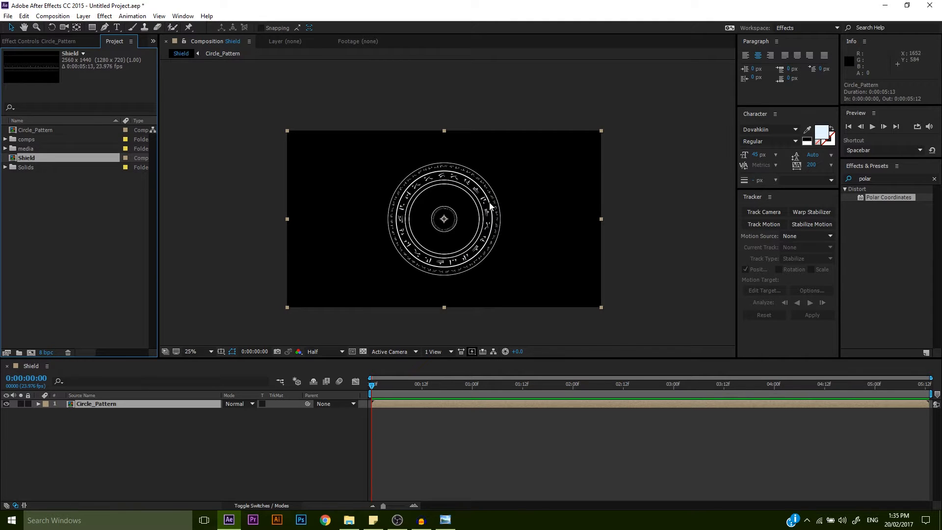
scroll(510, 177, "up", 2)
scroll(477, 181, "down", 3)
scroll(462, 166, "up", 1)
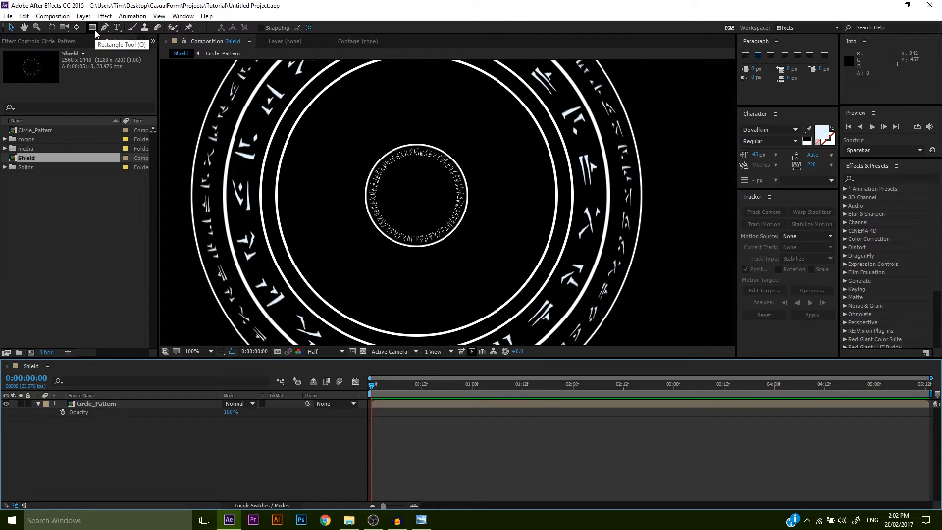
Step: Choose the Rounded Rectangle tool with no fill and a white 1 px stroke
left_click(92, 28)
left_click(93, 28)
key("q")
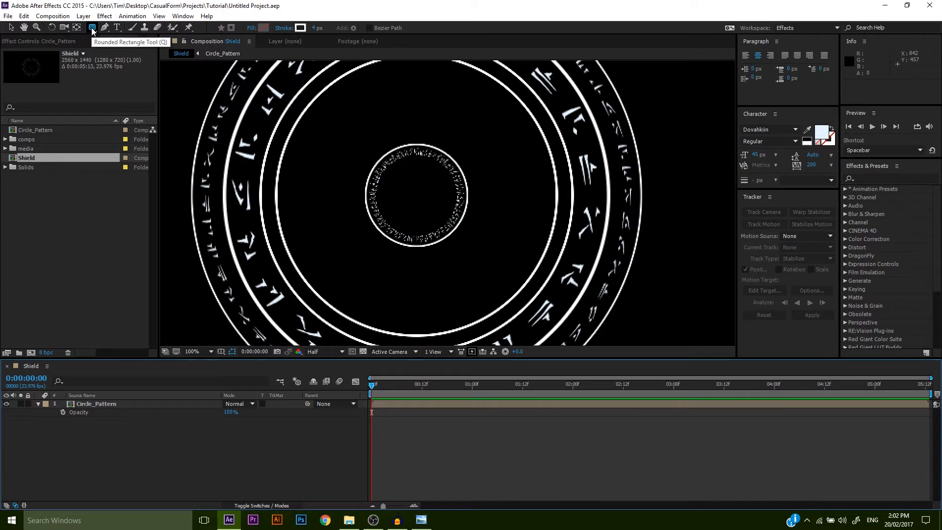
left_click(314, 28)
type("1")
key("Return")
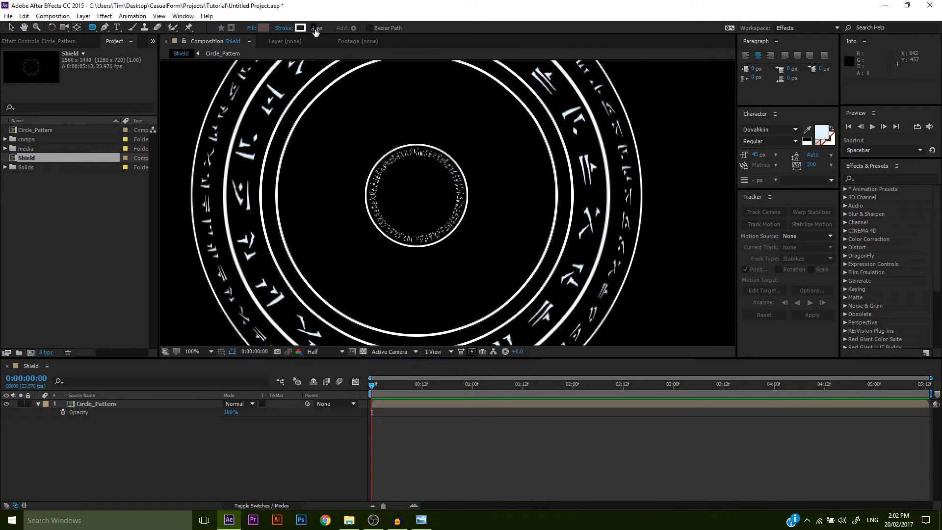
left_click(265, 29, "alt")
left_click(266, 28, "alt")
left_click(300, 29, "alt")
Step: Show the proportional grid and draw a rounded square about 282 px wide outward from the composition's centre
left_click(219, 352)
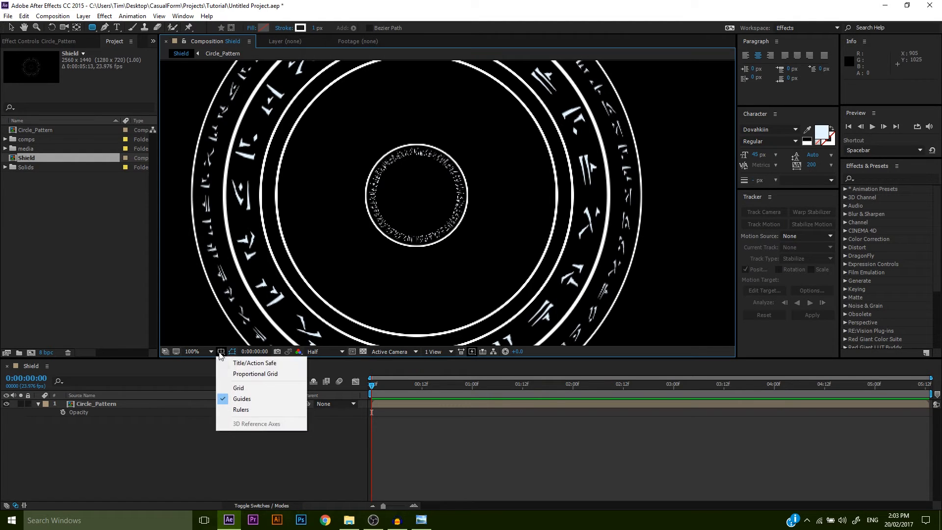
left_click(248, 376)
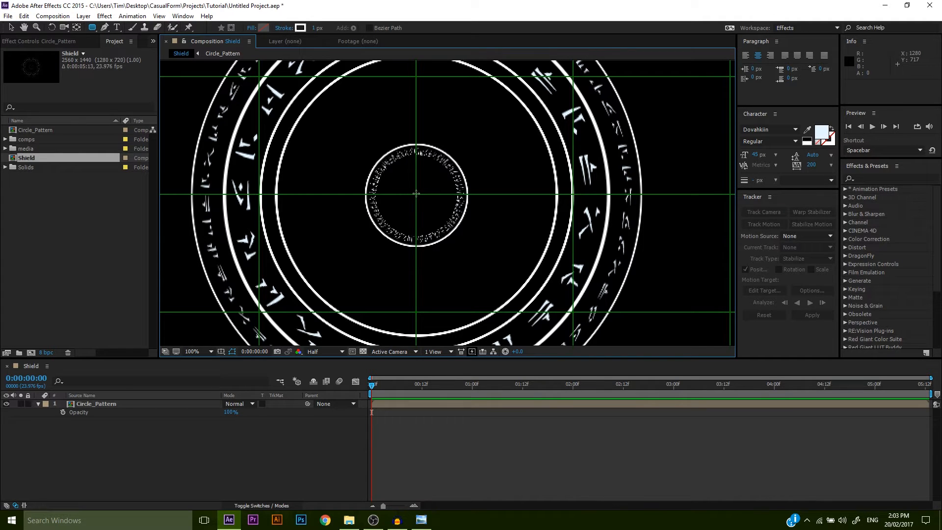
scroll(416, 194, "up", 1)
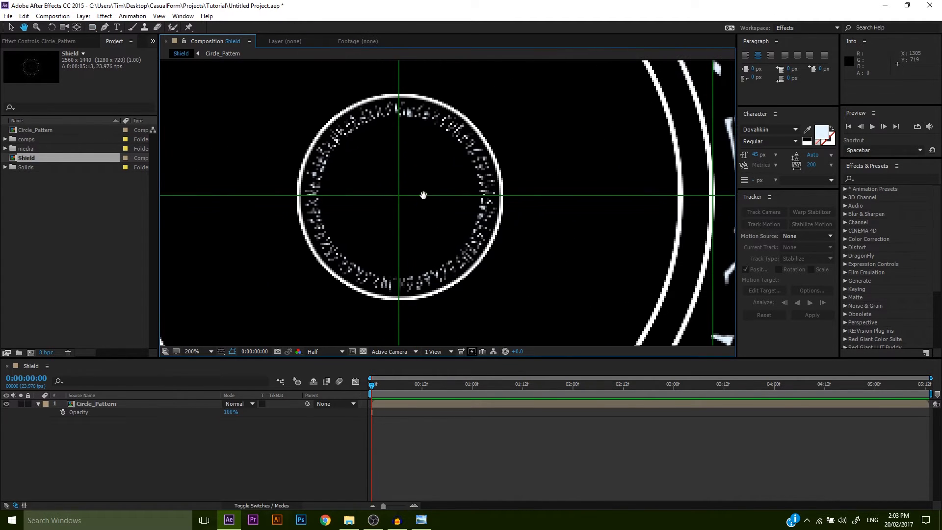
left_click(405, 197)
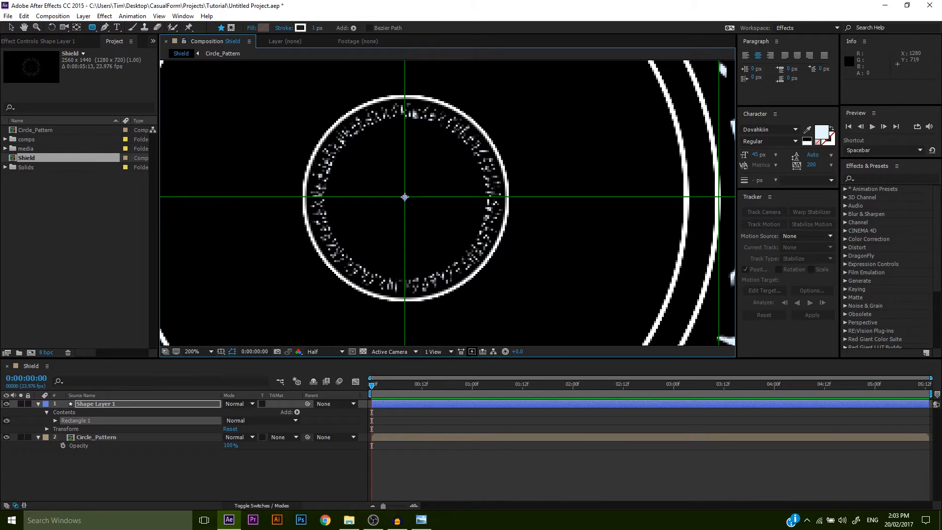
mouse_move(405, 197)
left_mouse_down()
mouse_move(422, 217)
mouse_move(456, 231)
mouse_move(480, 268)
mouse_move(537, 275)
mouse_move(542, 285)
left_mouse_up()
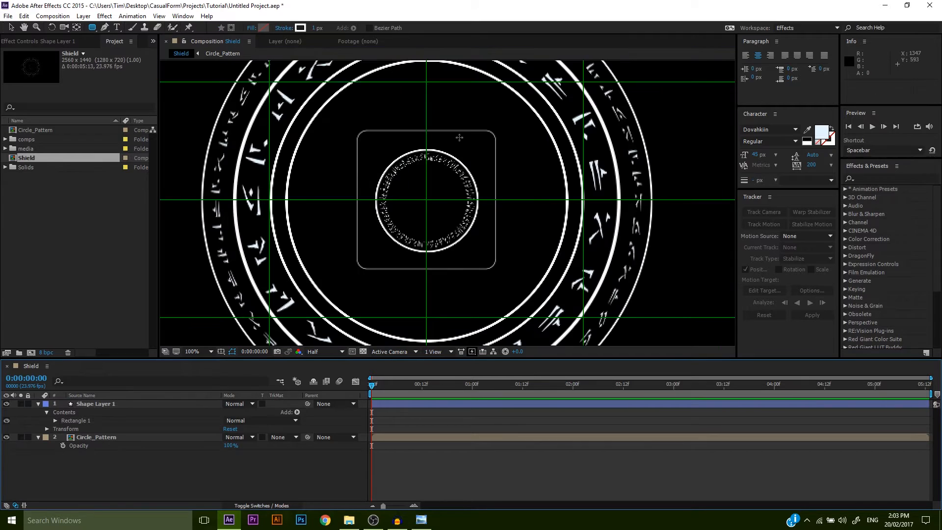
Step: Set the rounded rectangle path's size to 265 by 265 px
left_click(55, 421)
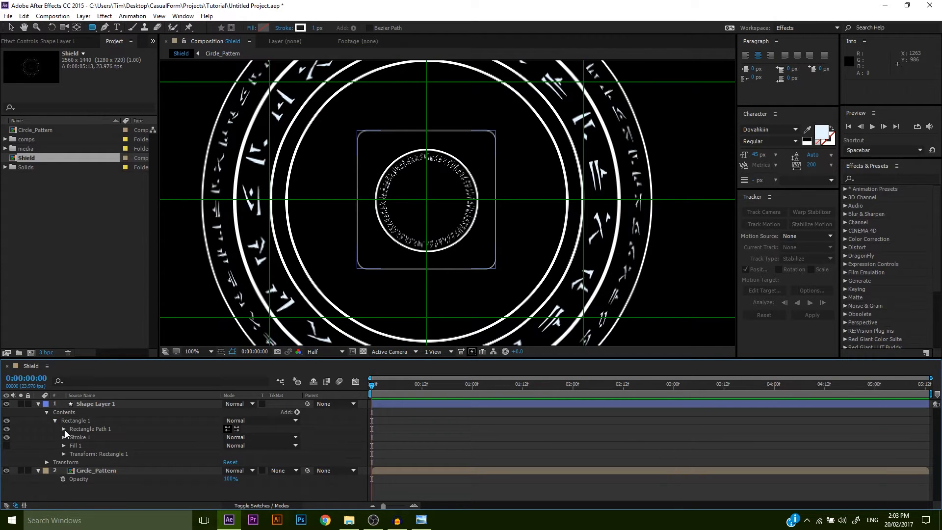
left_click(64, 429)
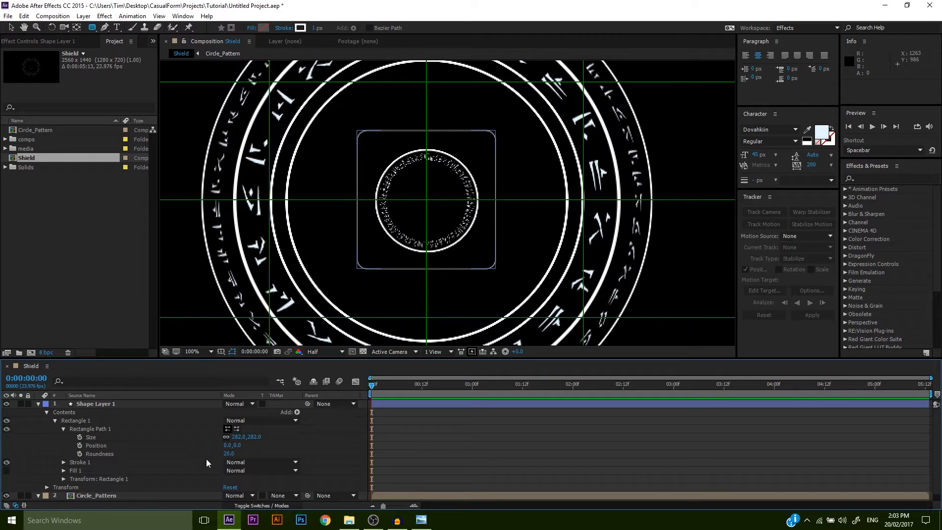
left_click_drag(236, 436, 231, 437)
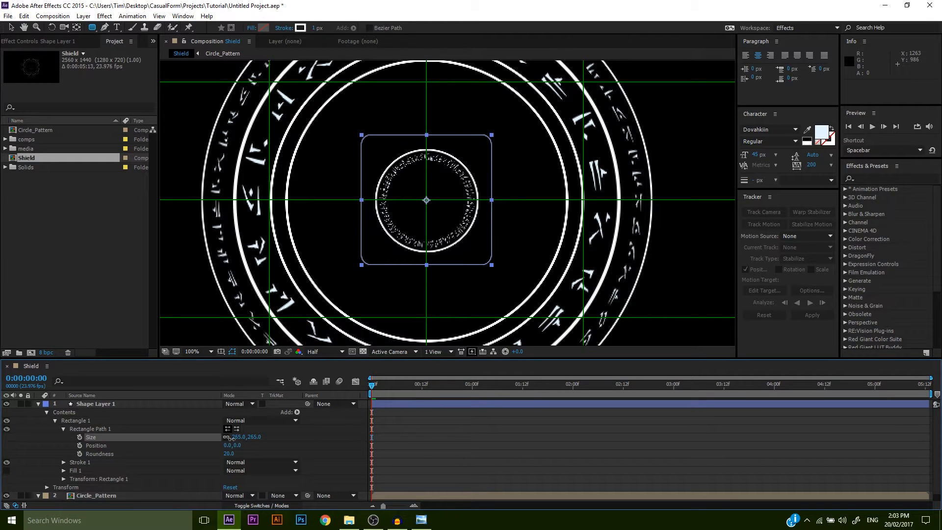
Step: Add an ellipse path to the shape layer and set its size to 417 by 417 px
left_click(47, 412)
left_click(296, 412)
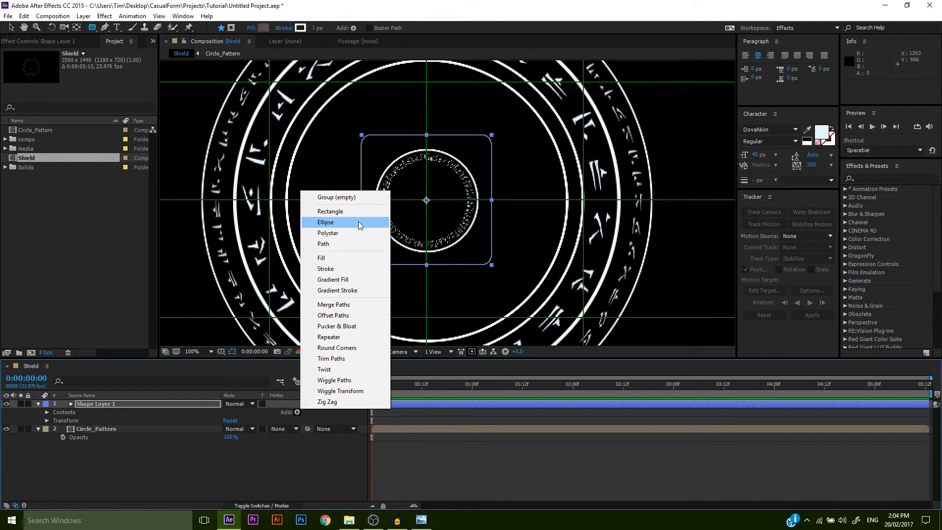
left_click(359, 224)
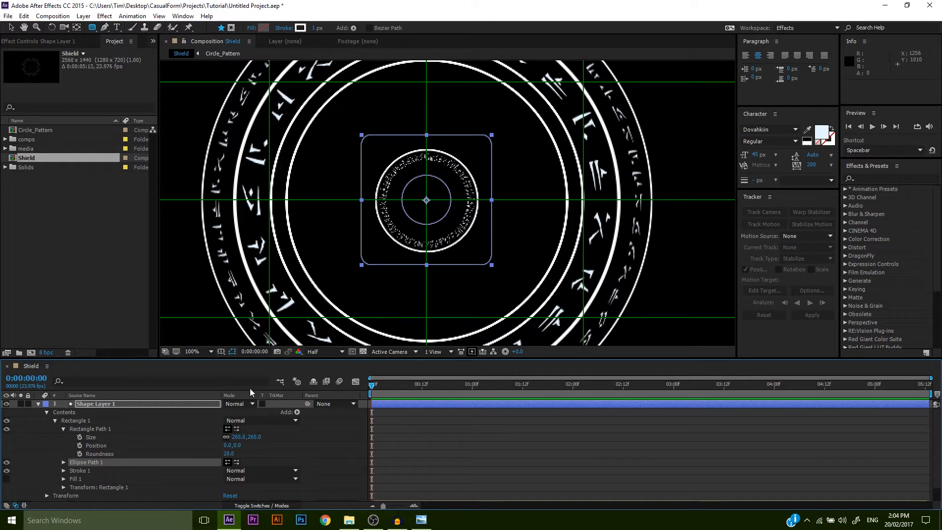
left_click(64, 462)
left_click_drag(239, 470, 402, 480)
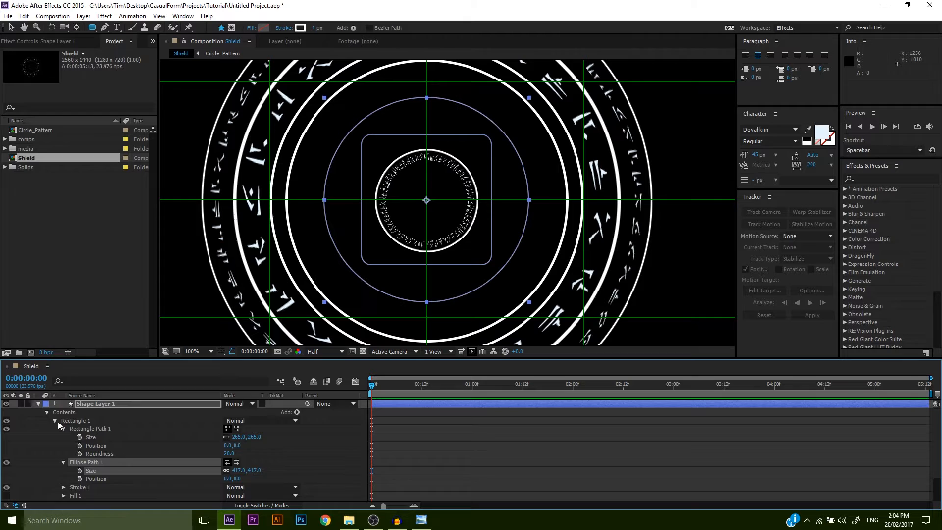
left_click(55, 421)
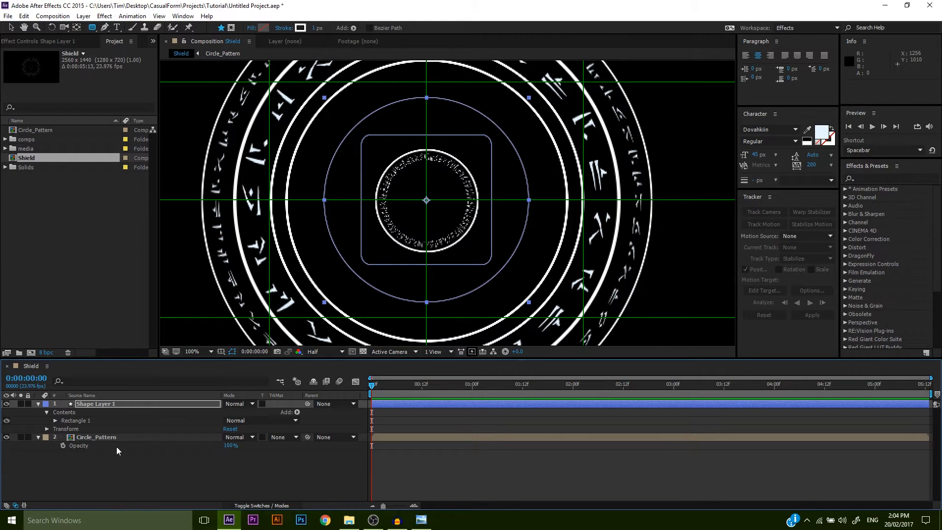
Step: Add a polystar path to the shape layer and set both its inner and outer radius to 125
left_click(297, 412)
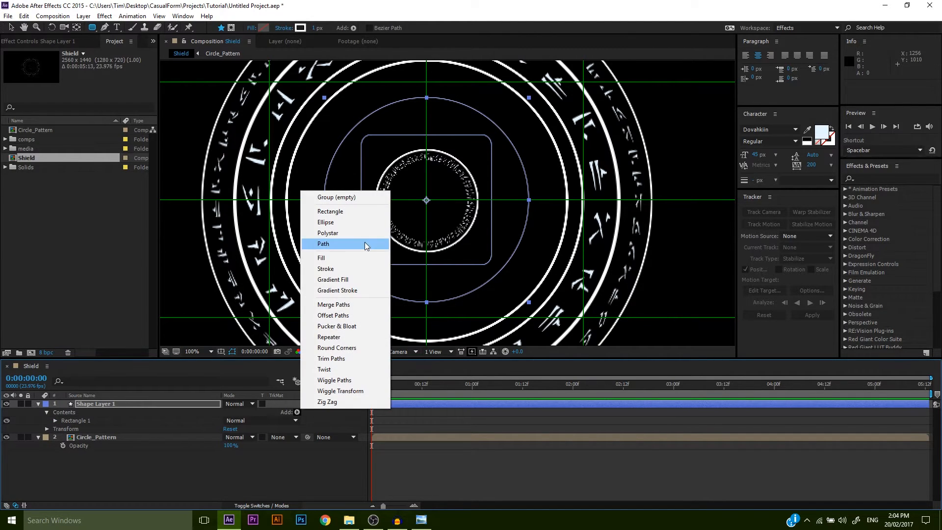
left_click(332, 231)
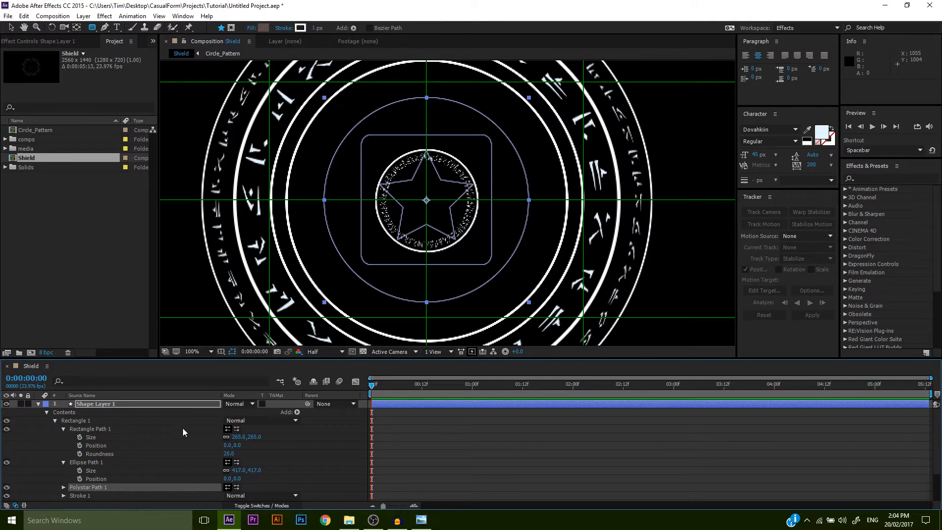
scroll(183, 427, "down", 1)
left_click(63, 462)
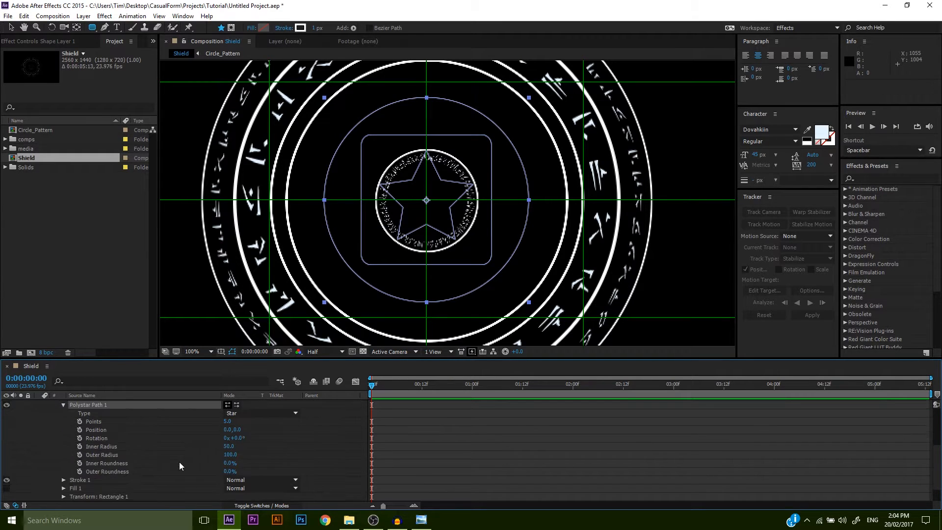
left_click_drag(227, 446, 230, 447)
left_click(228, 446)
type("125")
key("Return")
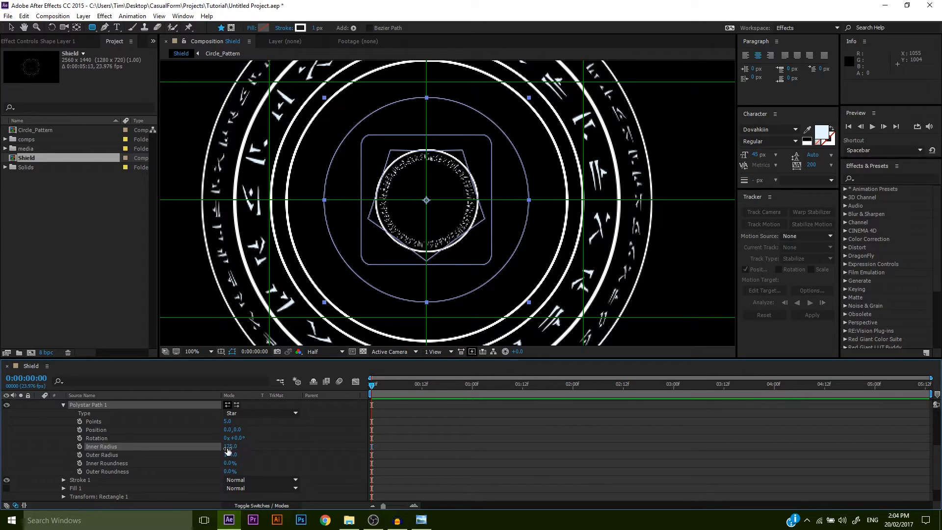
left_click(234, 456)
type("125")
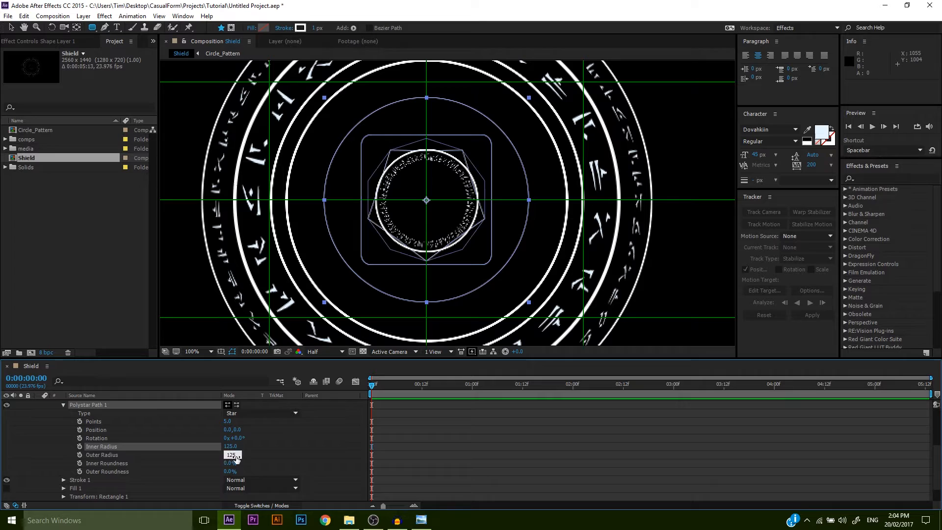
key("Return")
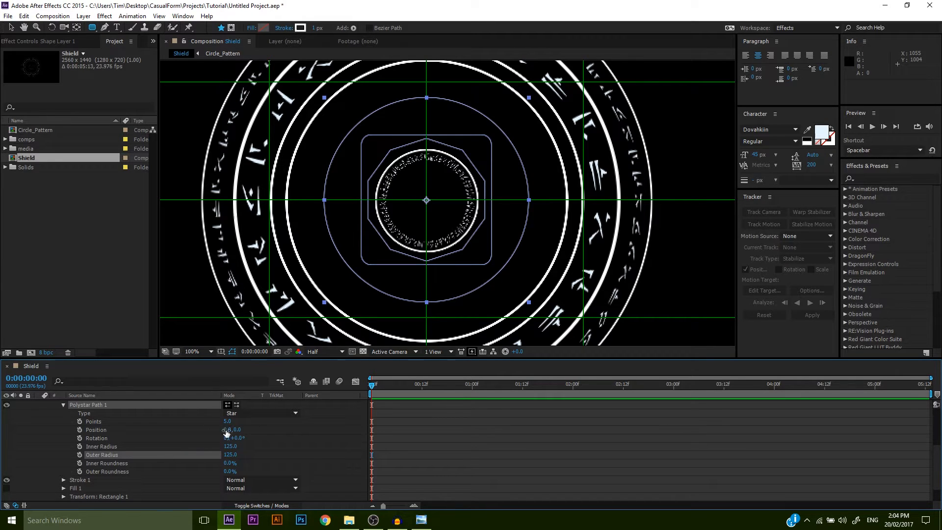
Step: Add a second polystar path to the shape layer with inner and outer radius both set to 265
scroll(180, 428, "up", 3)
left_click(297, 412)
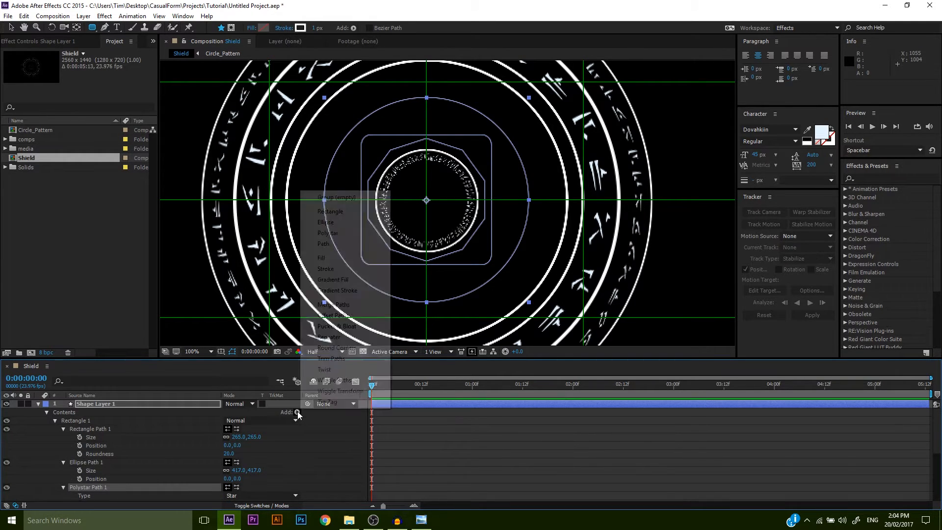
left_click(333, 233)
scroll(160, 464, "down", 5)
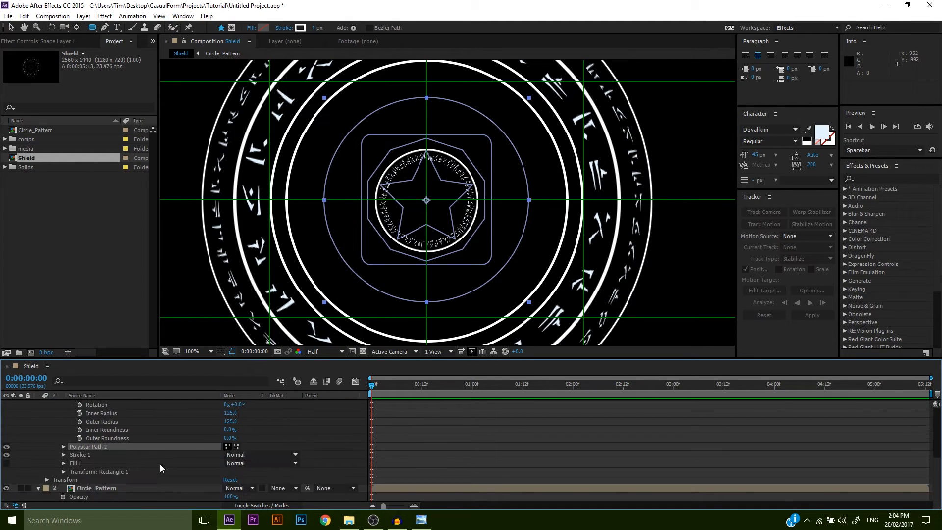
left_click(62, 445)
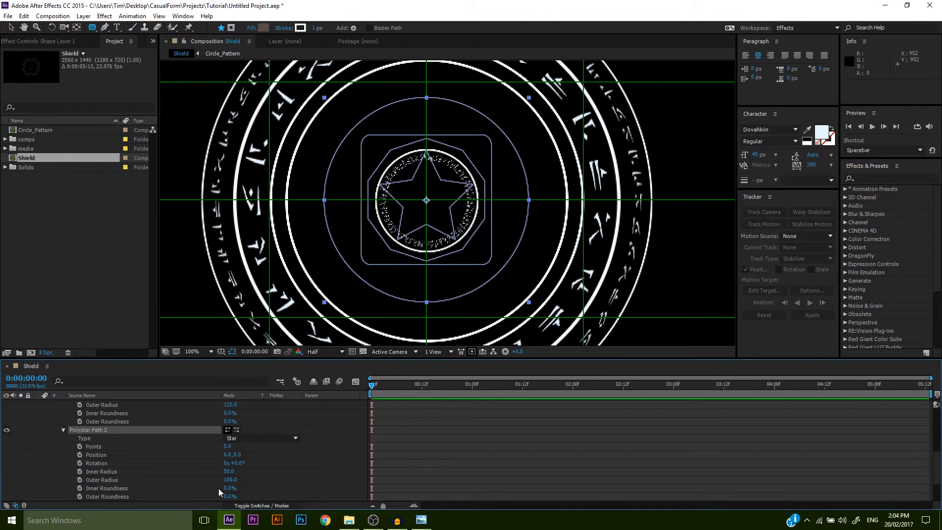
mouse_move(230, 472)
left_mouse_down()
mouse_move(250, 472)
mouse_move(227, 469)
left_mouse_up()
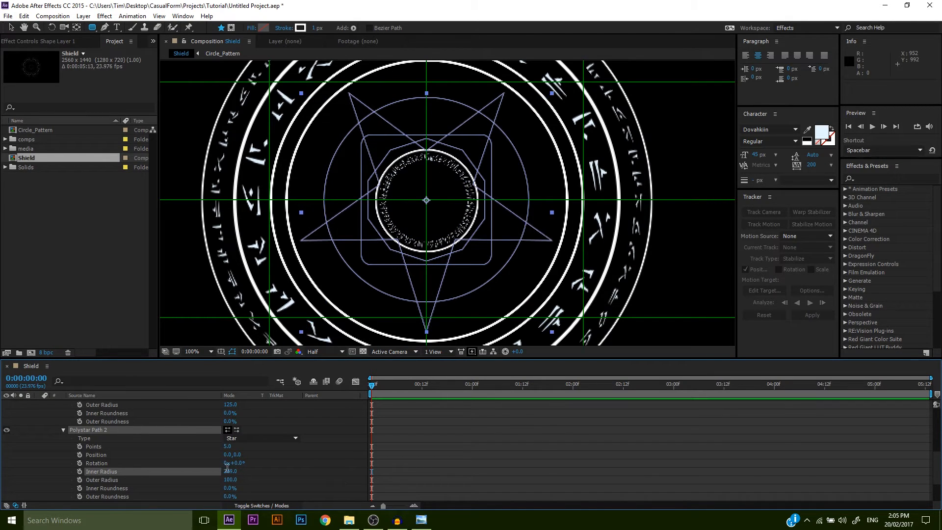
type("265")
left_click(229, 480)
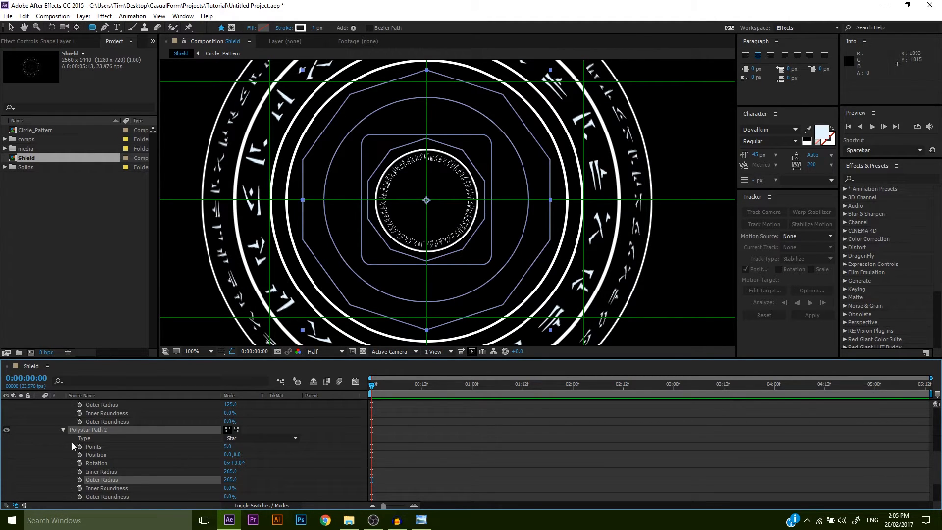
Step: Set the stroke width of the shape layer's Stroke 1 to 1 px
scroll(72, 442, "up", 6)
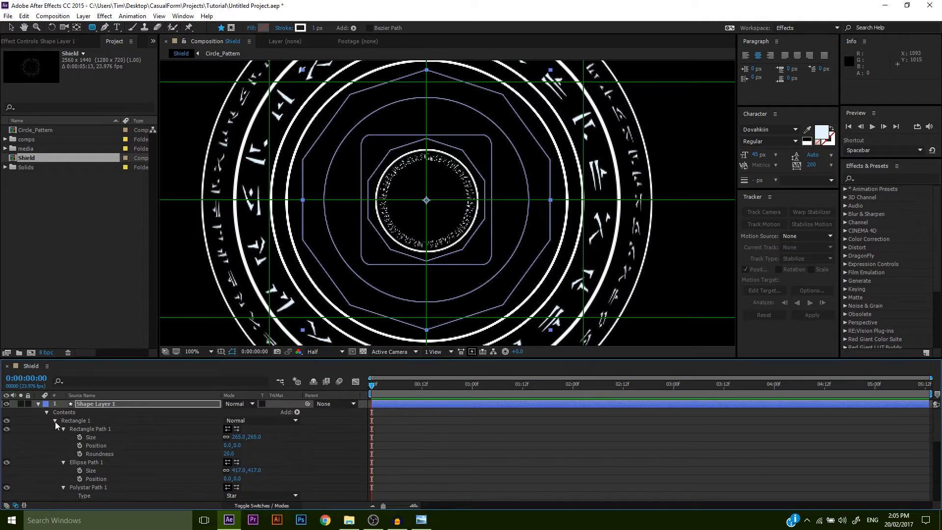
scroll(87, 440, "down", 6)
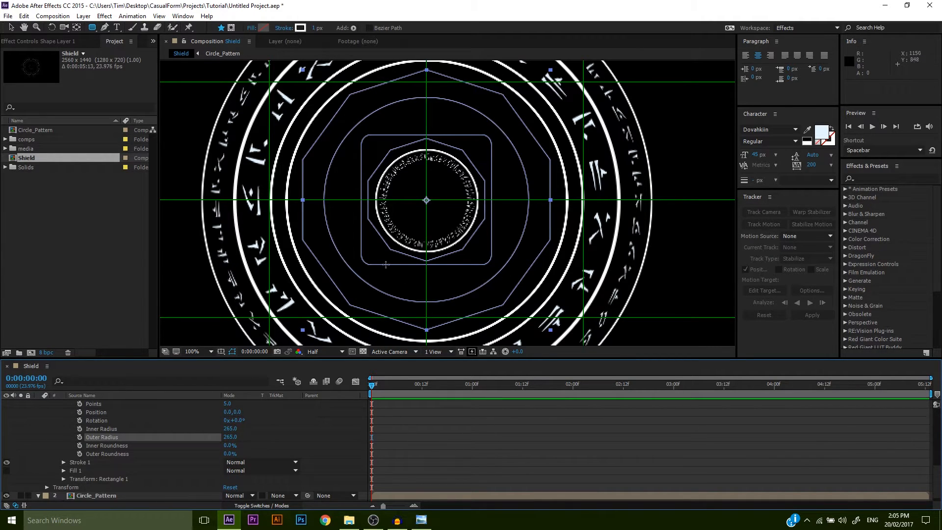
left_click(64, 463)
mouse_move(227, 463)
left_mouse_down()
mouse_move(250, 462)
mouse_move(228, 463)
left_mouse_up()
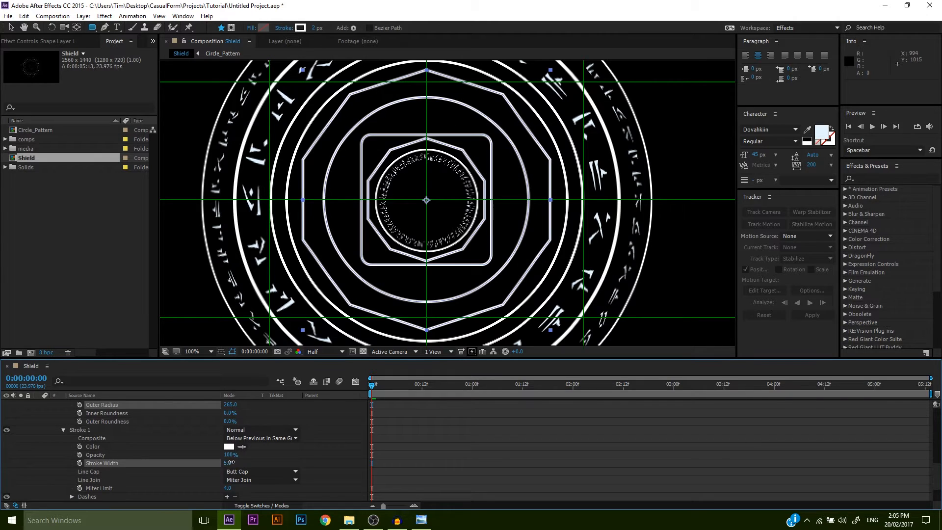
left_click(227, 462)
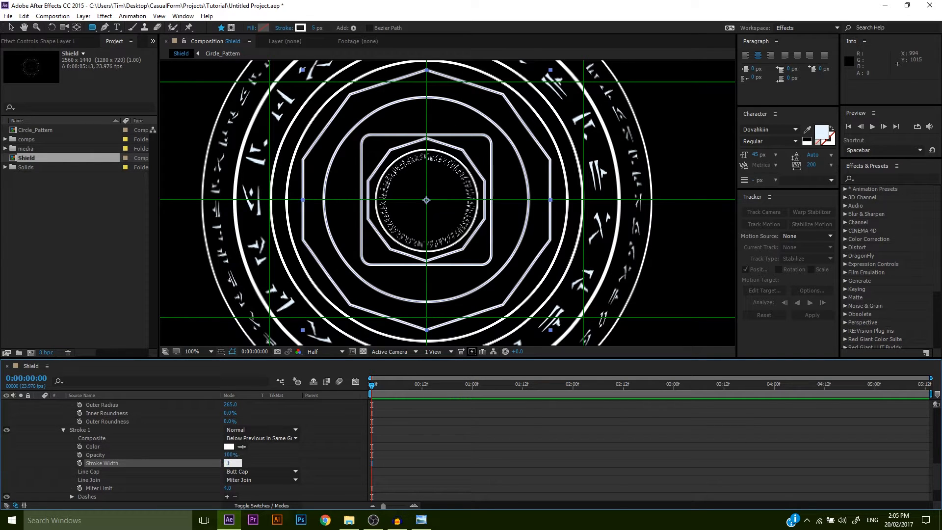
key("Return")
key("v")
key("comma")
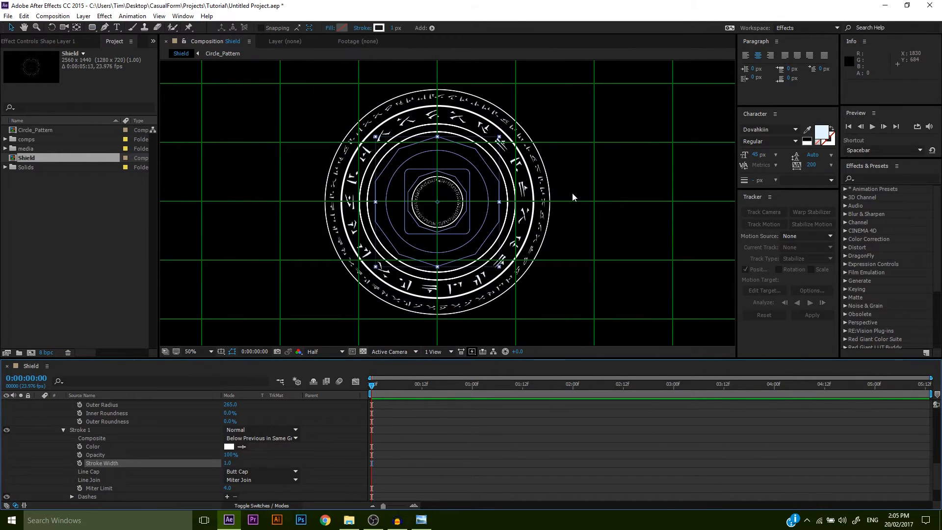
key("period")
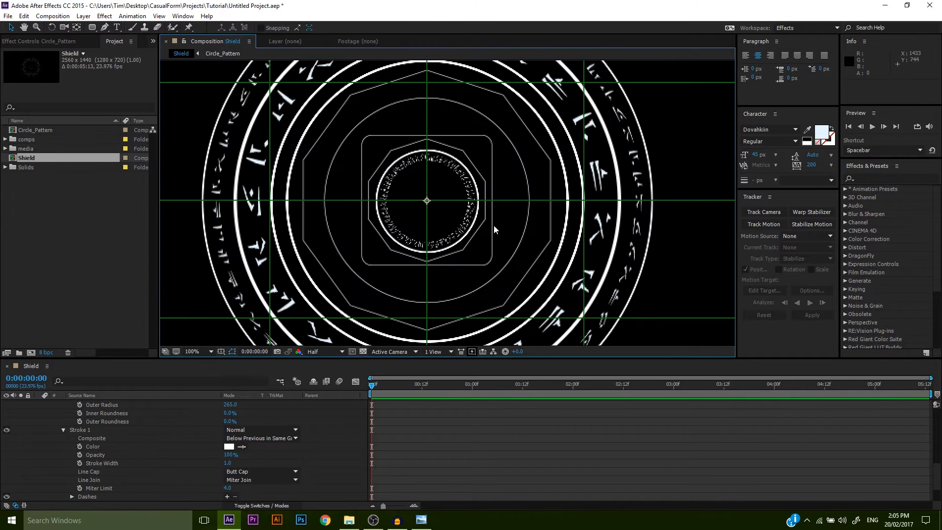
Step: Collapse the individual path properties of the shape group and add a Repeater to the shape layer
left_click(187, 431)
scroll(68, 424, "up", 6)
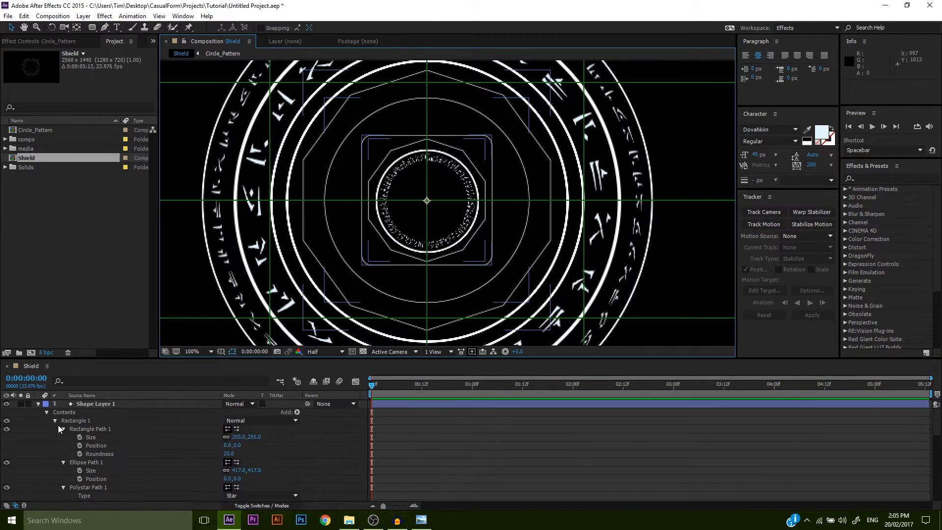
left_click(55, 421)
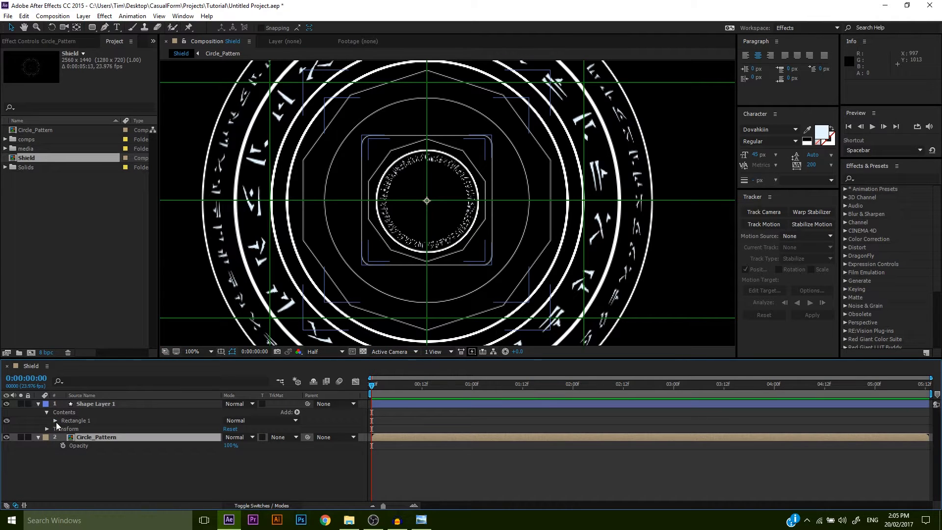
left_click(56, 422)
scroll(64, 413, "down", 1)
left_click(63, 420)
left_click(64, 429)
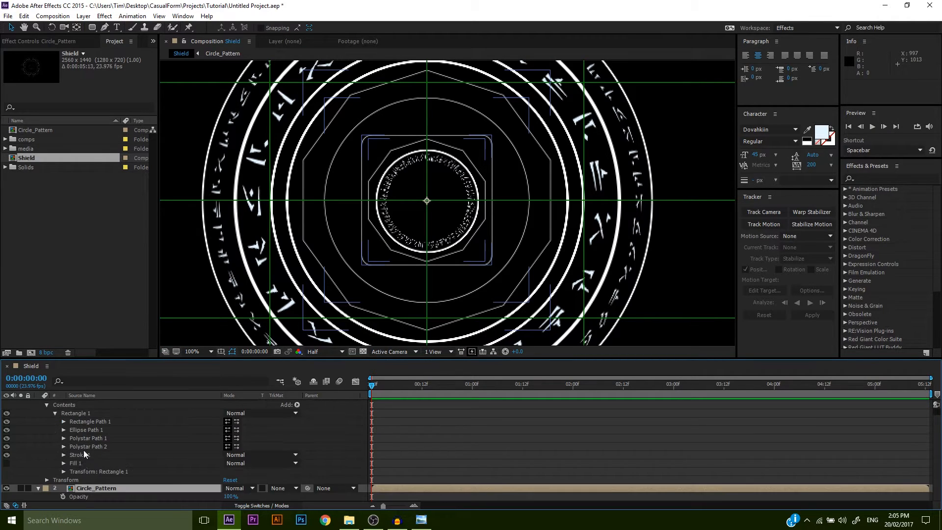
left_click(296, 405)
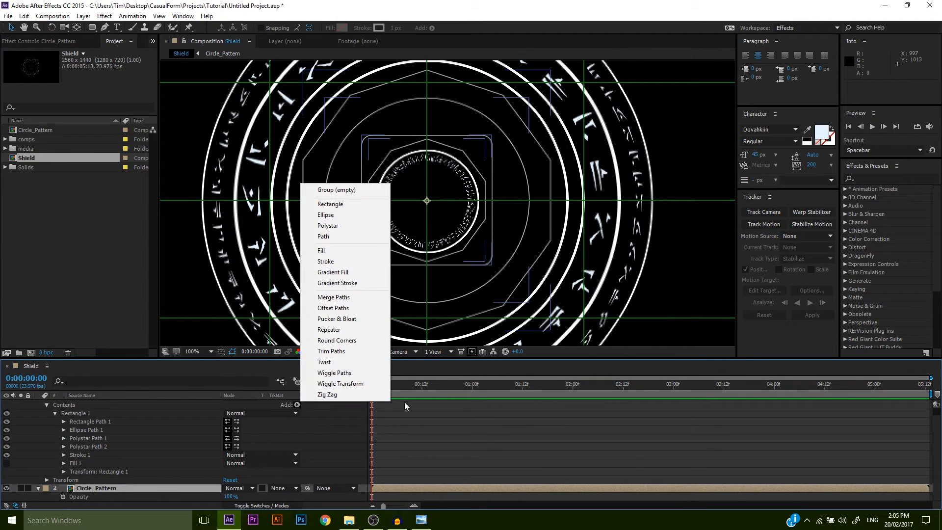
left_click(349, 330)
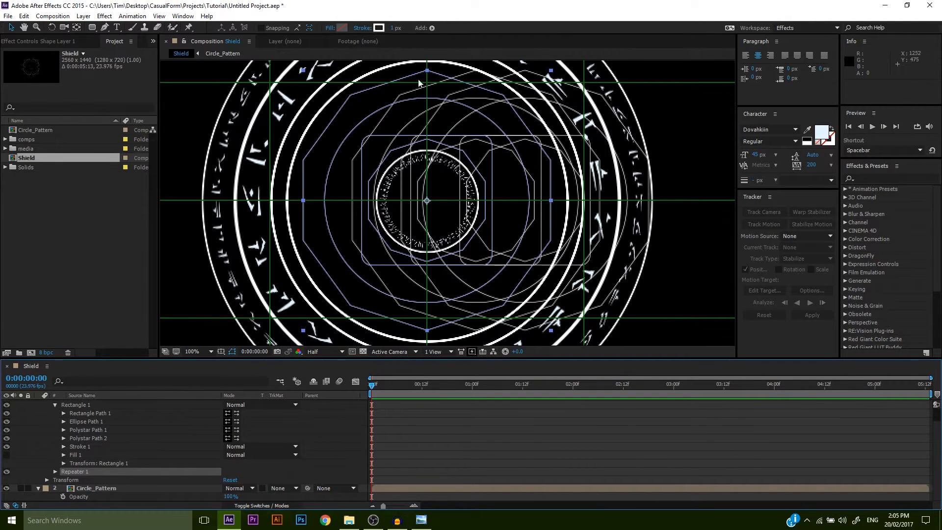
Step: Set the Repeater's number of copies to 5
left_click(55, 471)
scroll(84, 466, "down", 1)
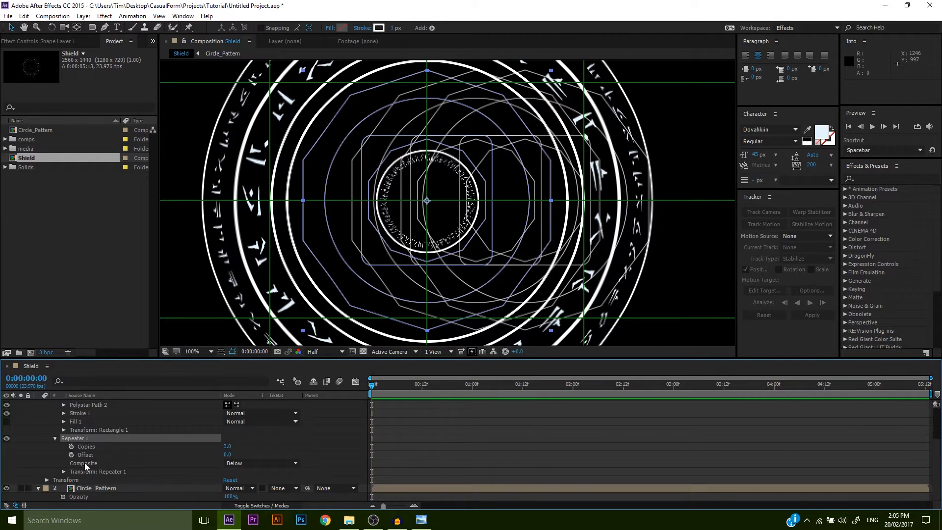
left_click(229, 445)
type("5")
key("Return")
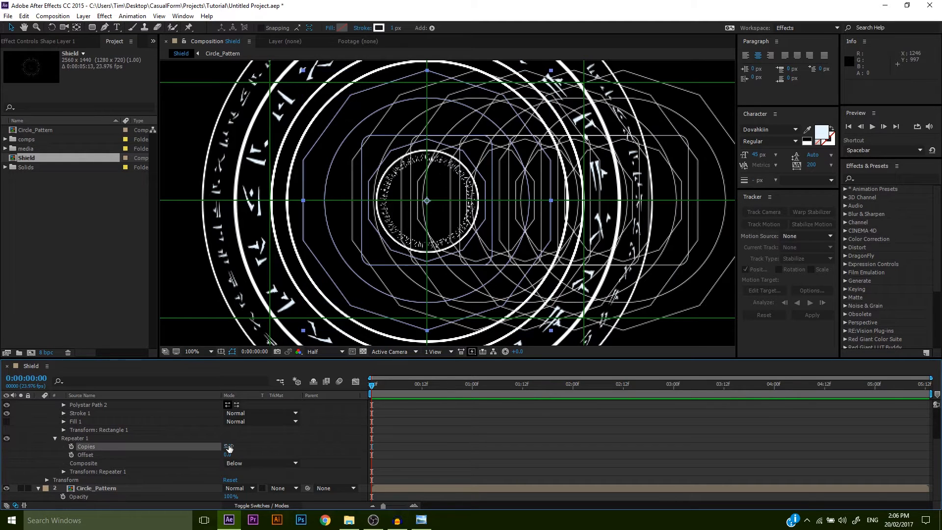
Step: In the Repeater's transform, set the horizontal position to 0 and the rotation to 30°
left_click(63, 471)
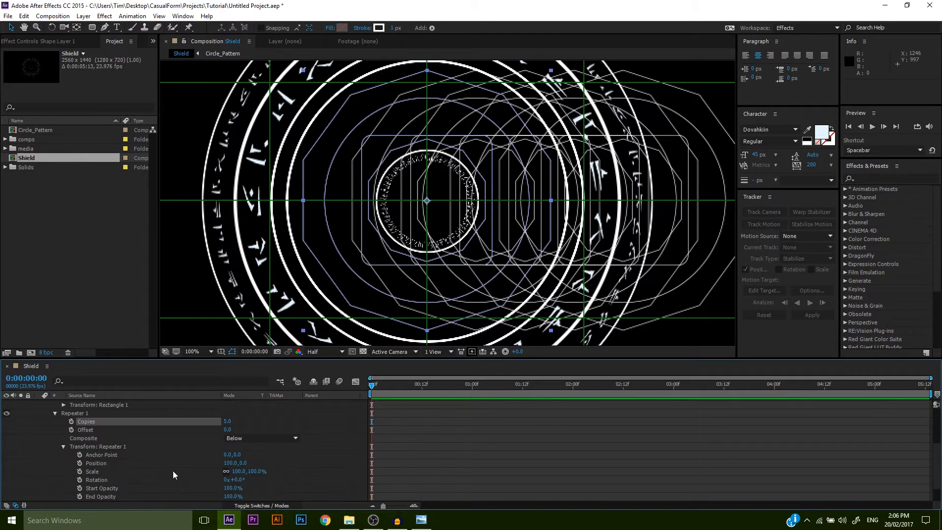
scroll(142, 461, "down", 1)
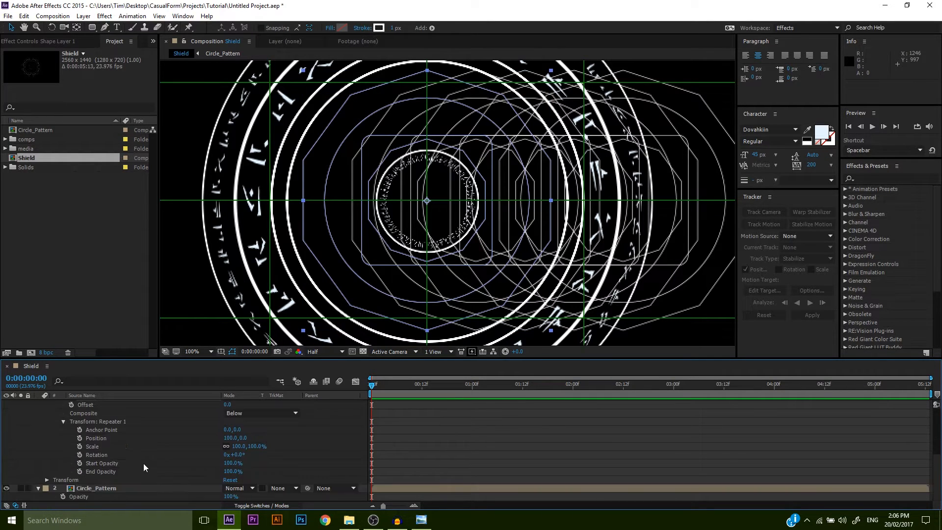
left_click(230, 437)
type("0")
key("Return")
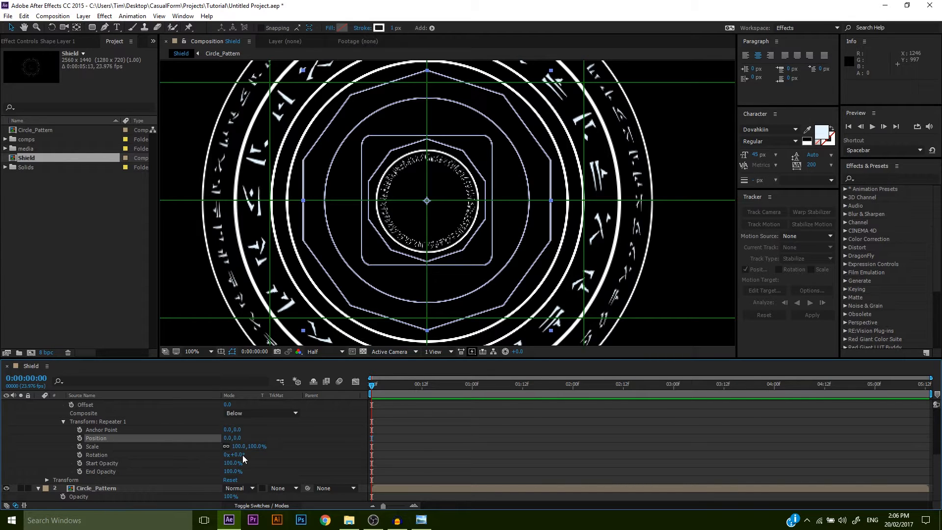
left_click_drag(239, 455, 310, 461)
left_click(438, 441)
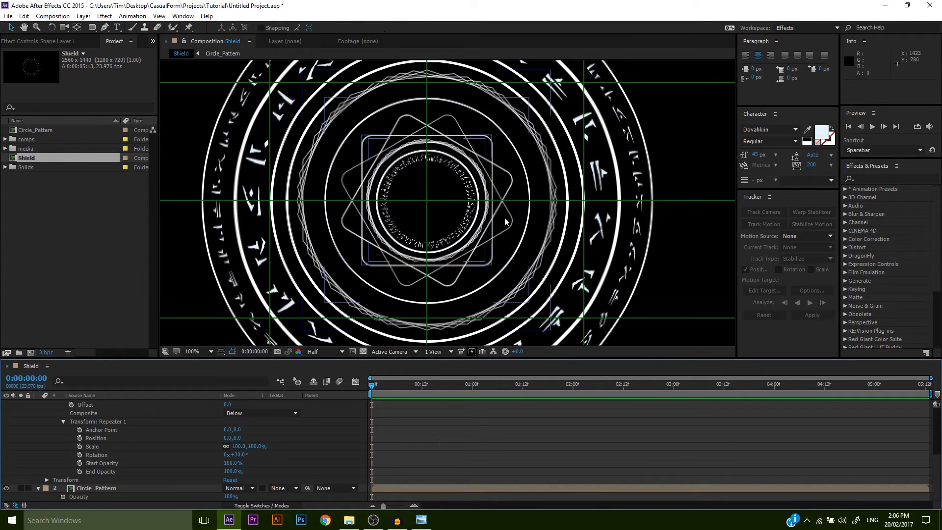
Step: Set the preview to full resolution, hide the proportional grid and collapse the shape layer's properties
key("ctrl+j")
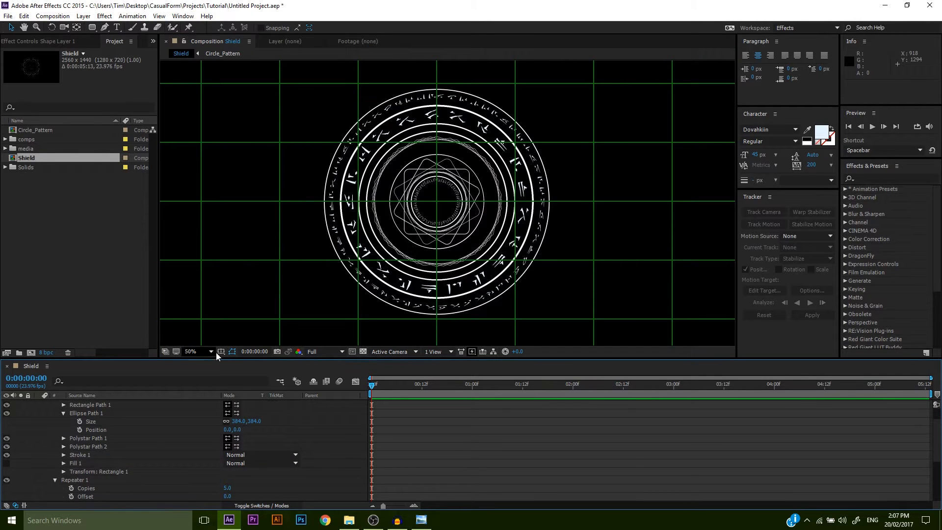
left_click(221, 351)
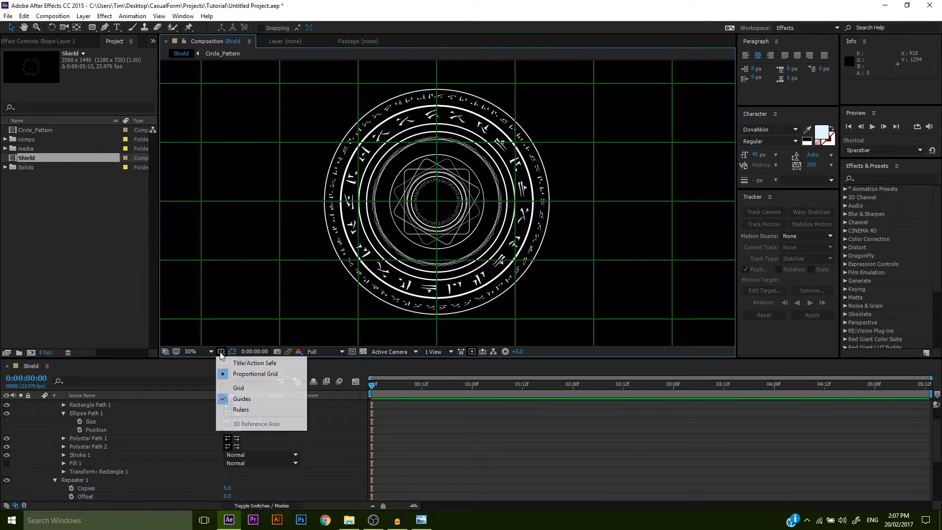
left_click(245, 377)
key("comma")
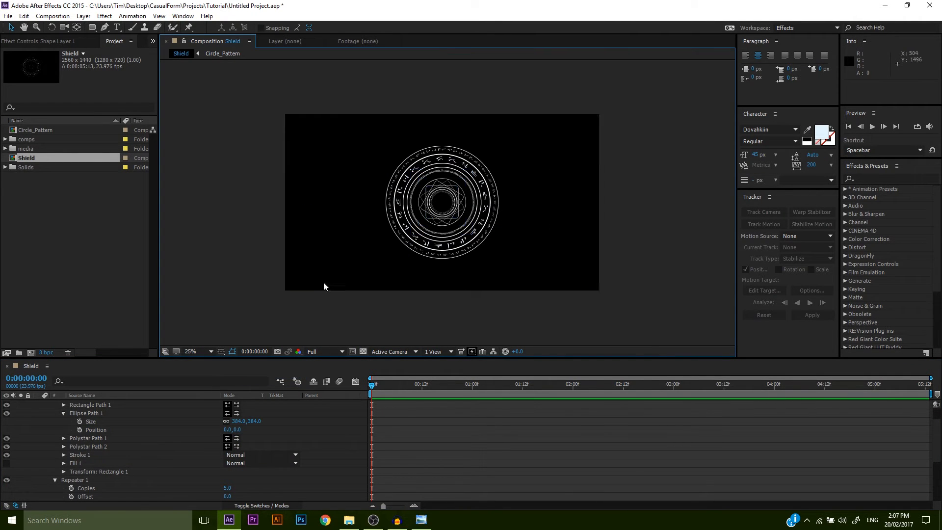
scroll(227, 428, "up", 2)
left_click(38, 403)
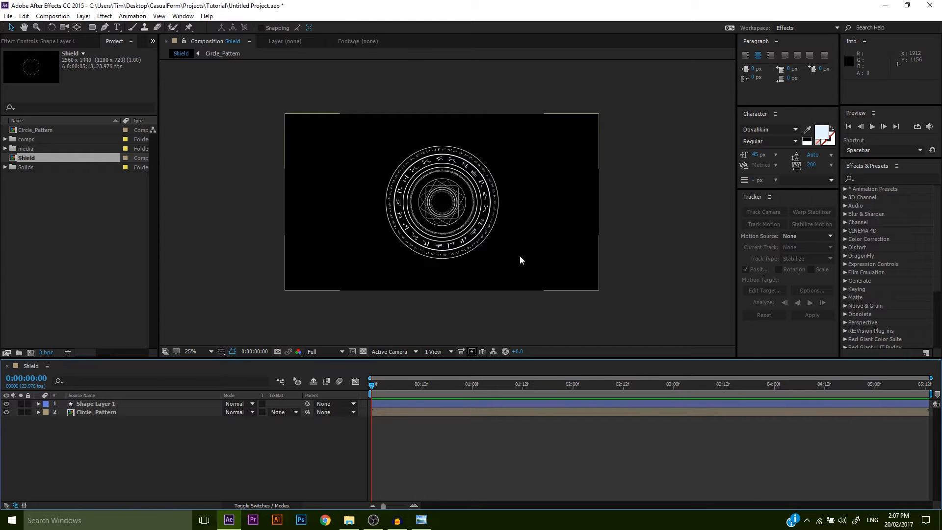
Step: Hide the shape layer to view the rune circles alone, and undo the hiding
key("period")
left_click(81, 404)
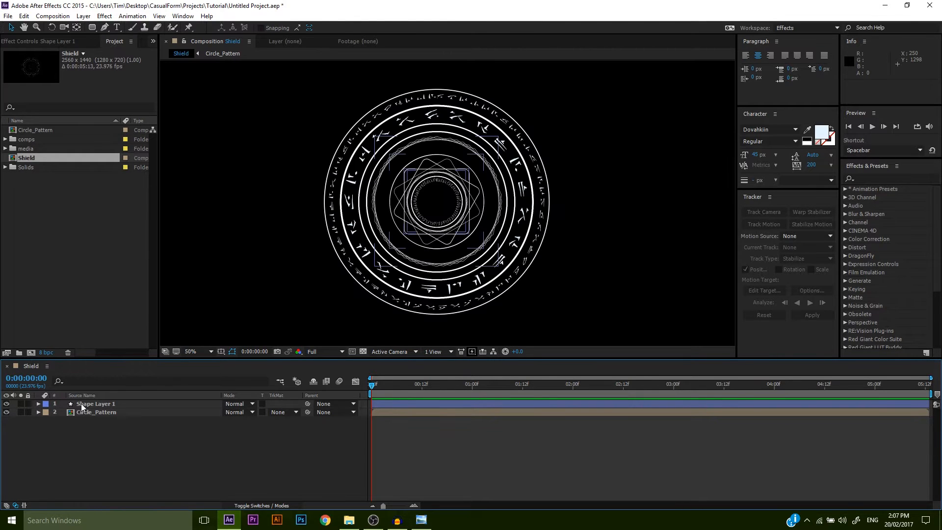
left_click(6, 403)
left_click(107, 447)
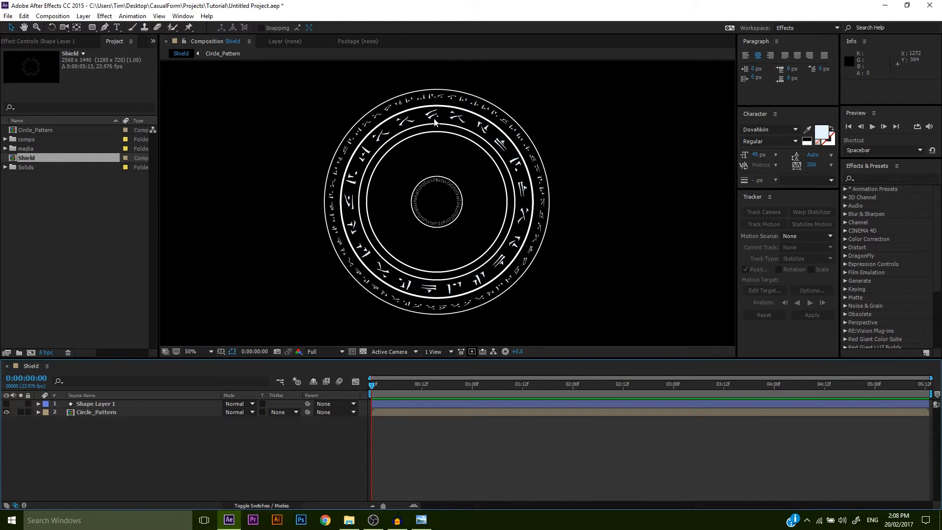
key("ctrl+z")
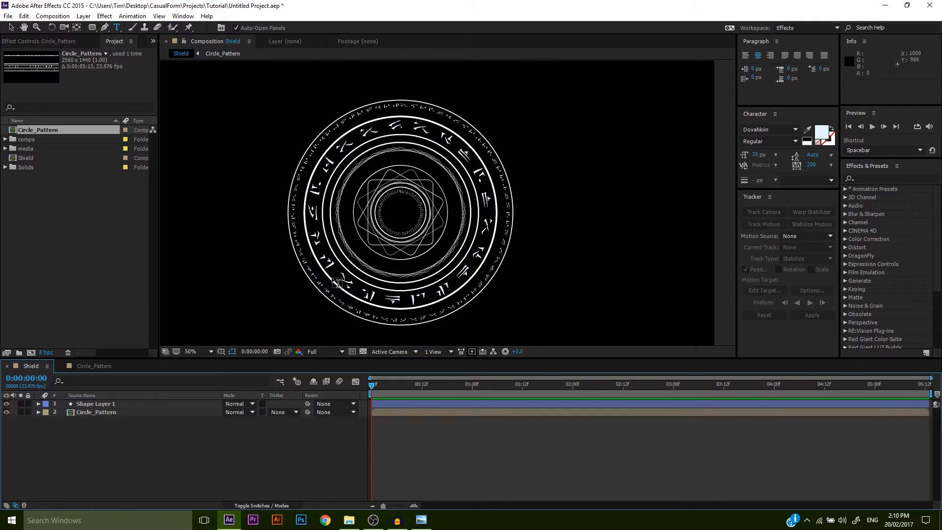
Step: Review the flat rune rows in the Circle_Pattern composition and return to the Shield composition
key("v")
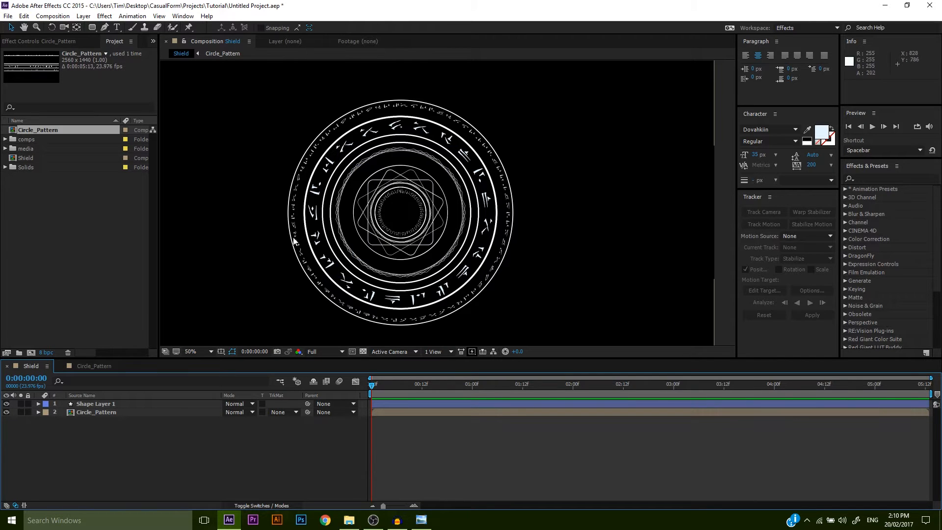
left_click(86, 371)
scroll(432, 221, "up", 1)
scroll(439, 223, "down", 1)
left_click(46, 363)
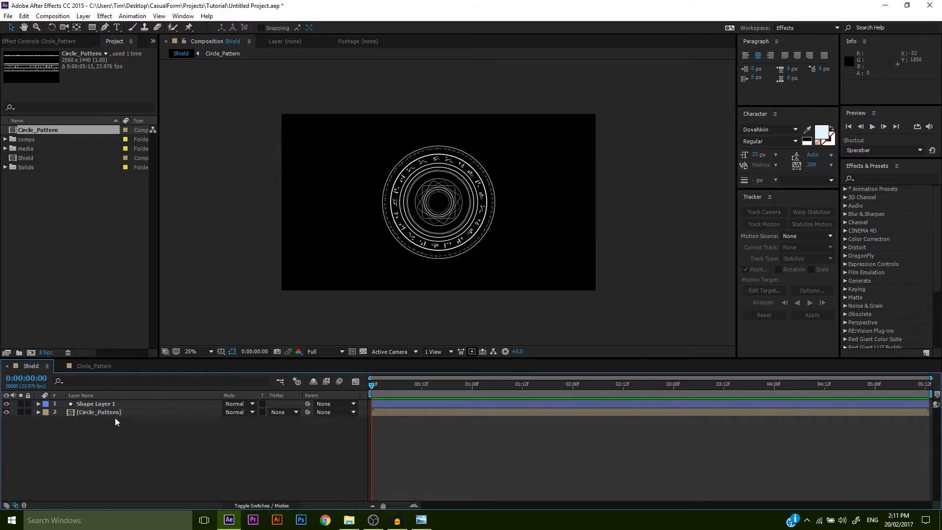
Step: Pre-compose the Circle_Pattern layer as Split, moving all attributes into the new composition
left_click(115, 413)
right_click(115, 413)
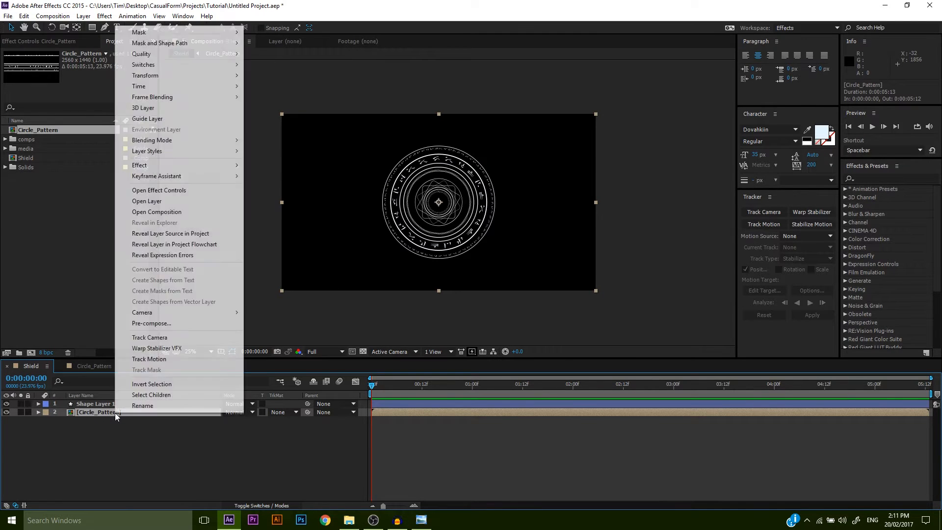
left_click(162, 324)
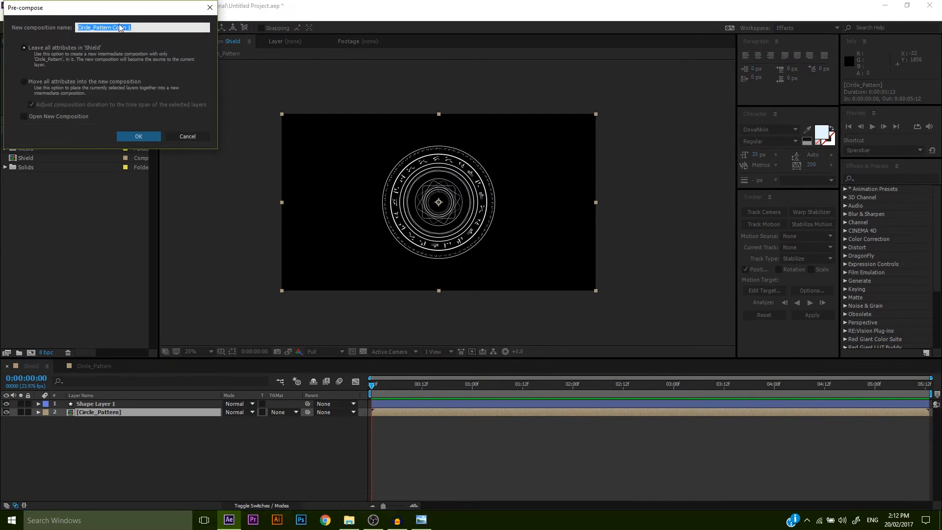
left_click(62, 135)
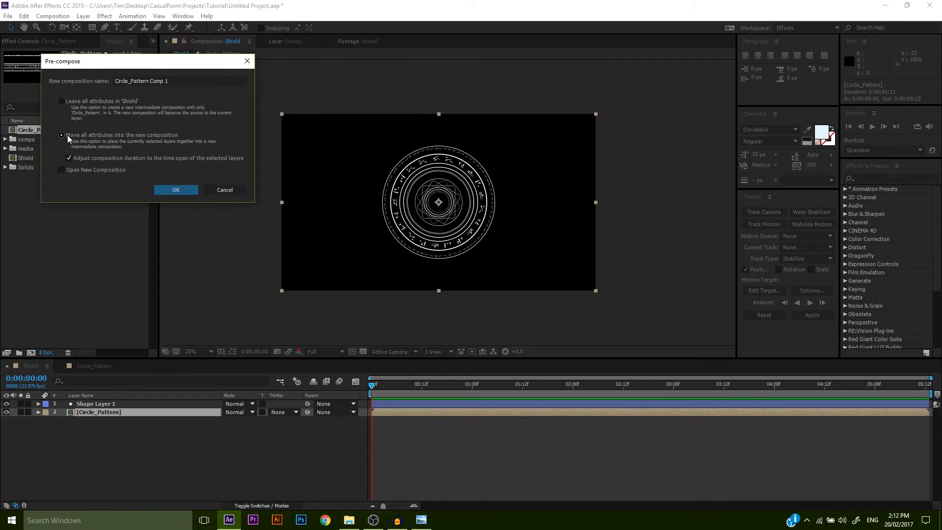
left_click_drag(245, 80, 75, 78)
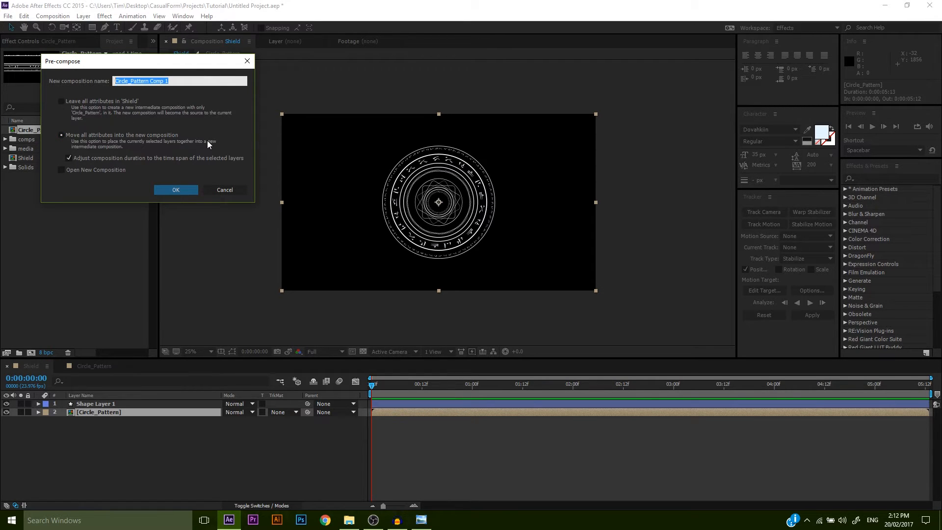
type("Split")
key("Return")
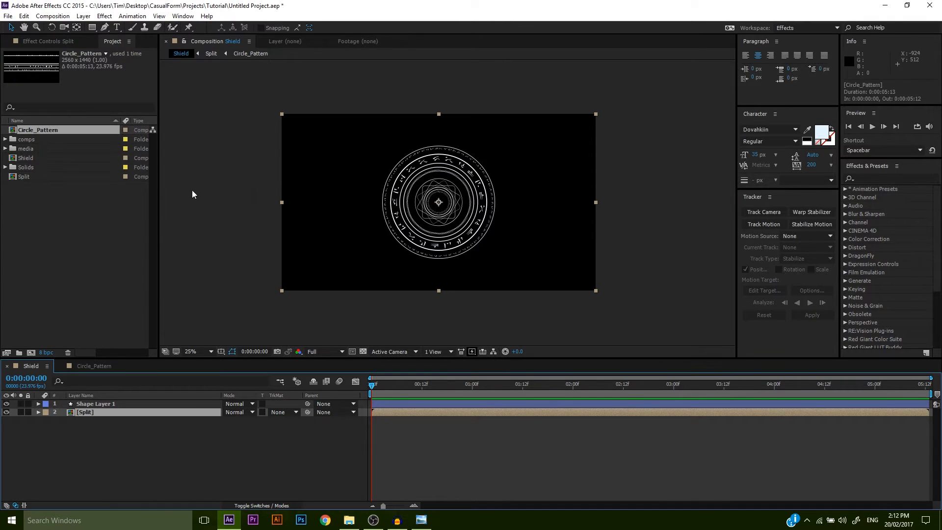
Step: Duplicate the Split layer twice and rename the lowest copy as Inner_Split
key("ctrl+d")
key("ctrl+d")
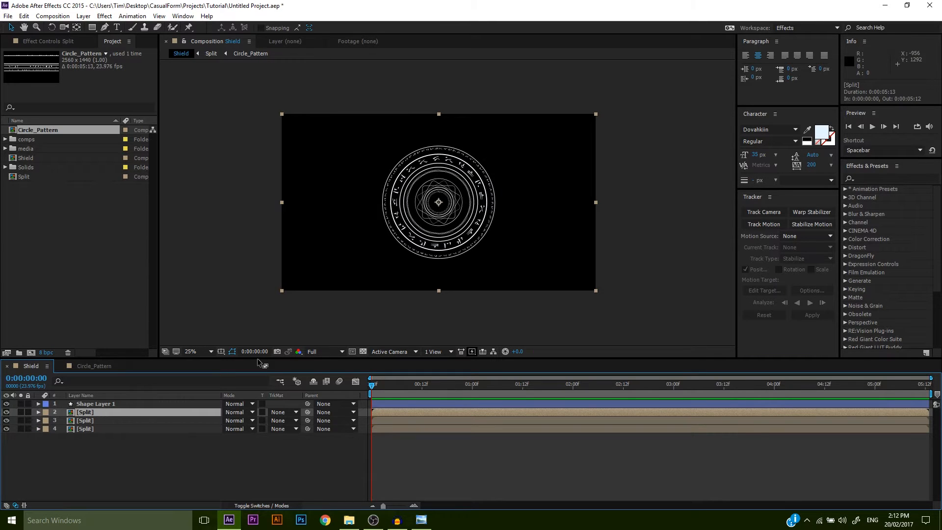
right_click(81, 428)
left_click(107, 423)
type("Inner_Split")
key("Return")
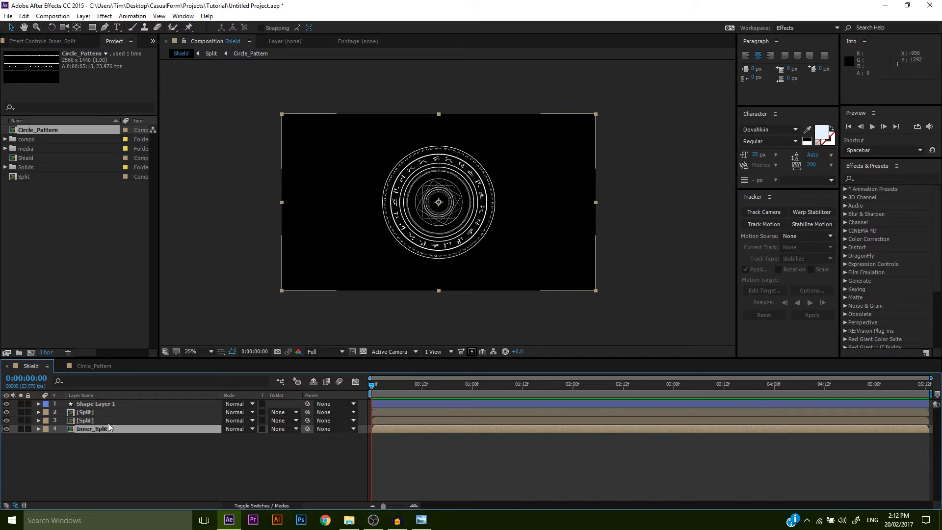
Step: Rename the Split layer directly above Inner_Split as Middle_Split
right_click(98, 421)
left_click(108, 413)
type("Middle_Split")
key("Return")
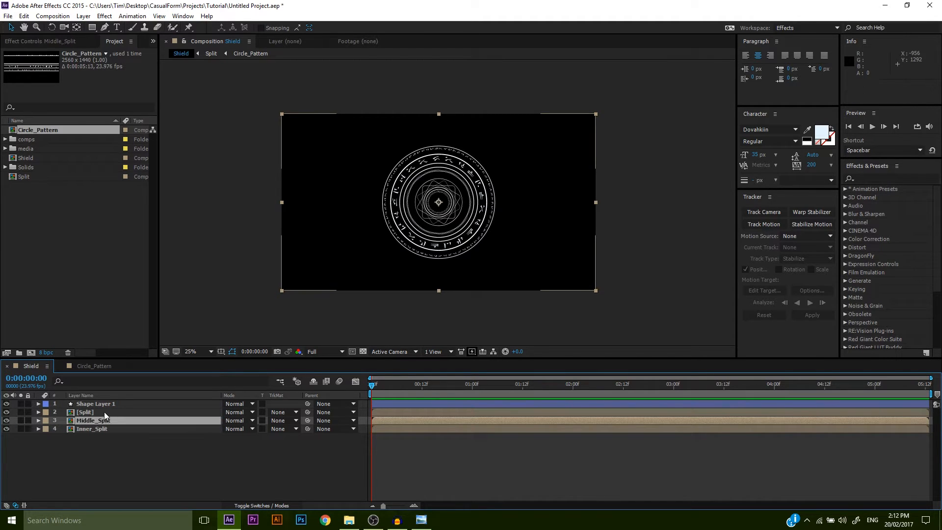
Step: Rename the topmost Split layer as Outer_Split
right_click(93, 412)
left_click(114, 403)
type("O")
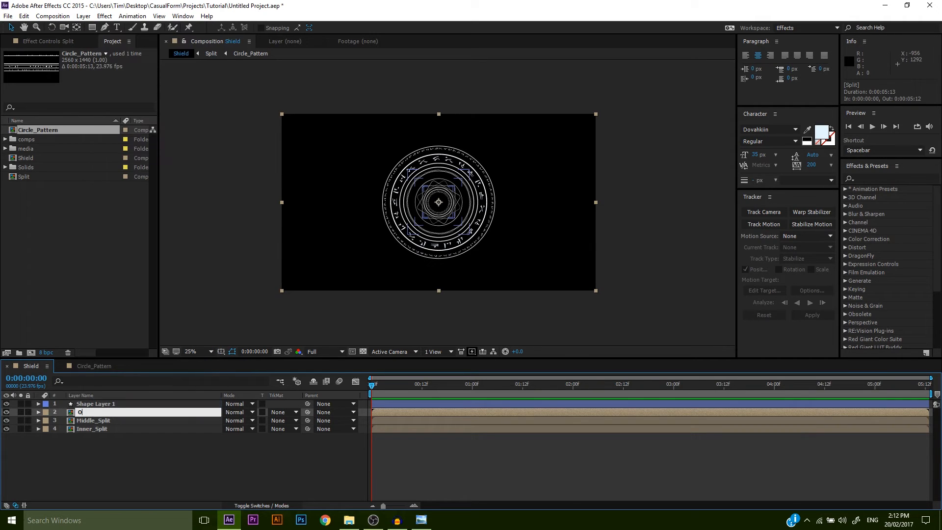
type("uter_Split")
key("Return")
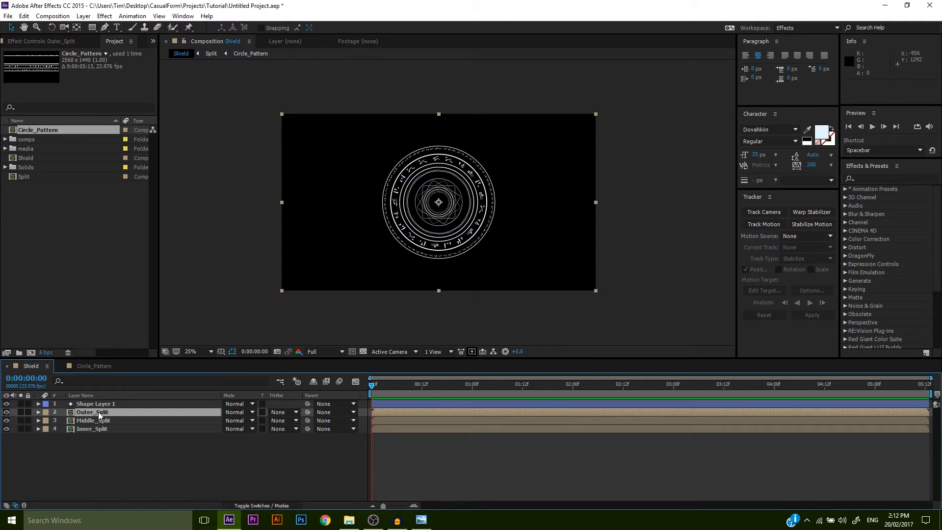
Step: Move the Outer_Split and Middle_Split layers above Shape Layer 1, keeping Outer_Split at the top
left_click_drag(105, 413, 102, 403)
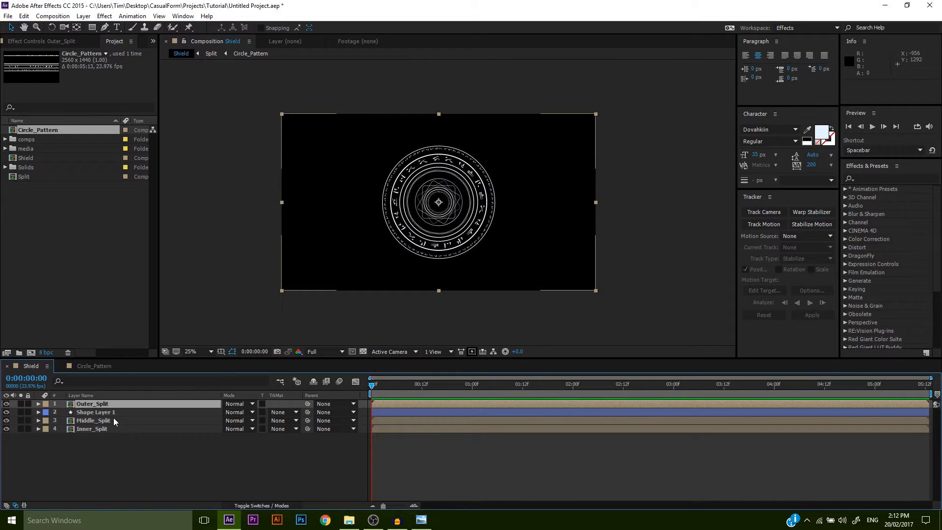
left_click_drag(95, 418, 94, 408)
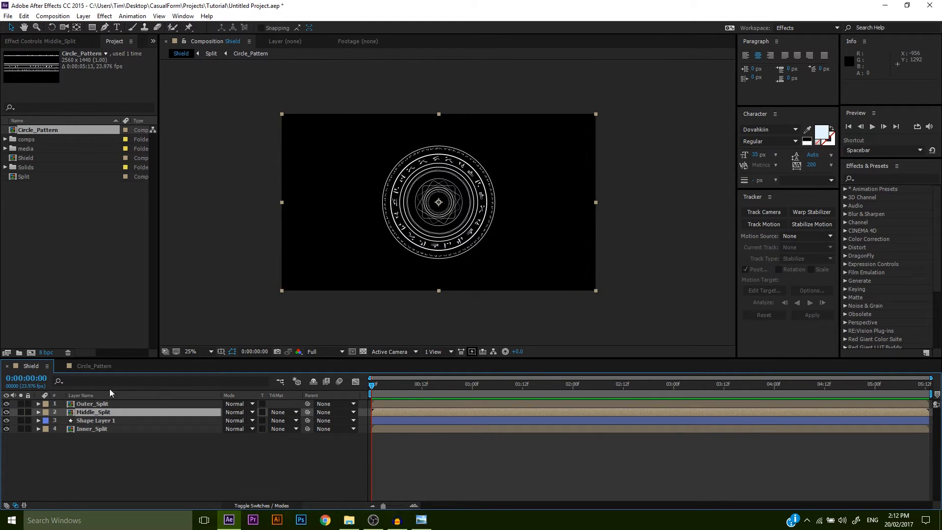
left_click(134, 465)
Step: Solo the Inner_Split layer and frame its innermost rune ring
scroll(432, 201, "up", 2)
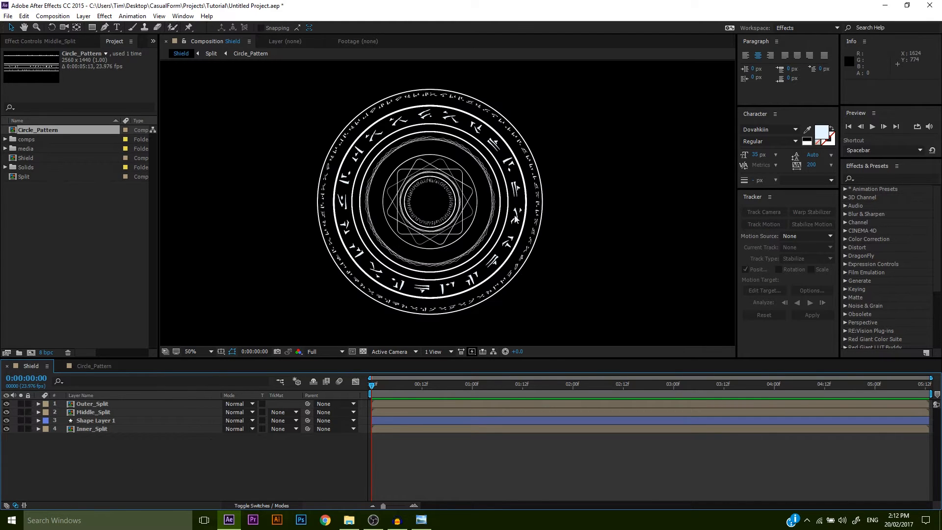
left_click(105, 430)
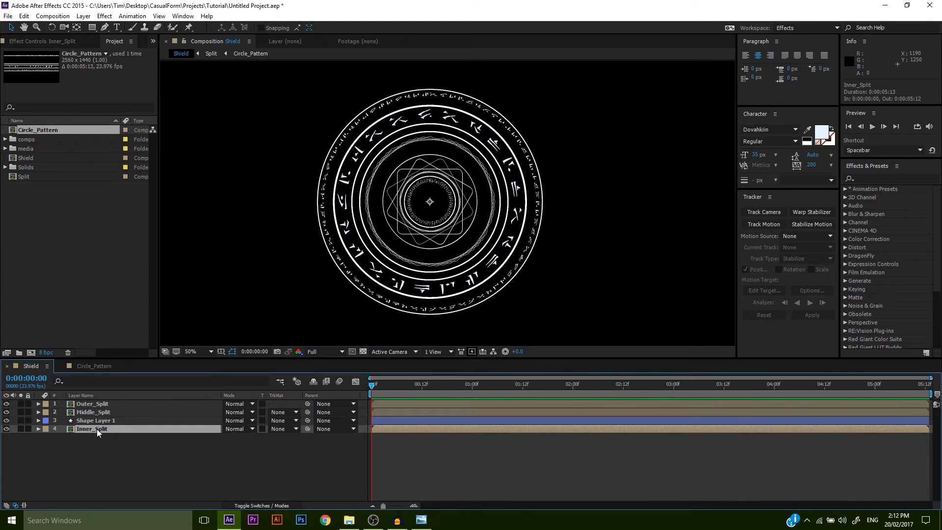
left_click(21, 427)
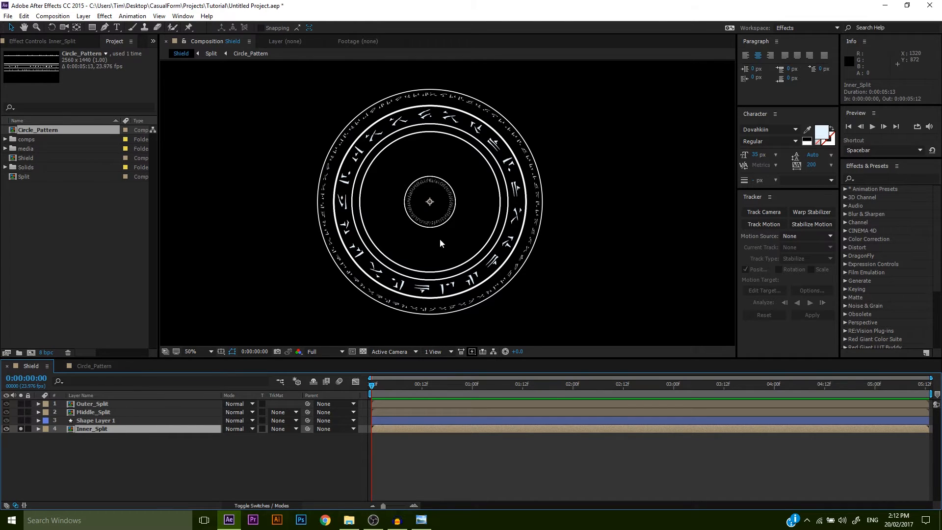
left_click_drag(440, 239, 428, 241)
scroll(428, 239, "up", 1)
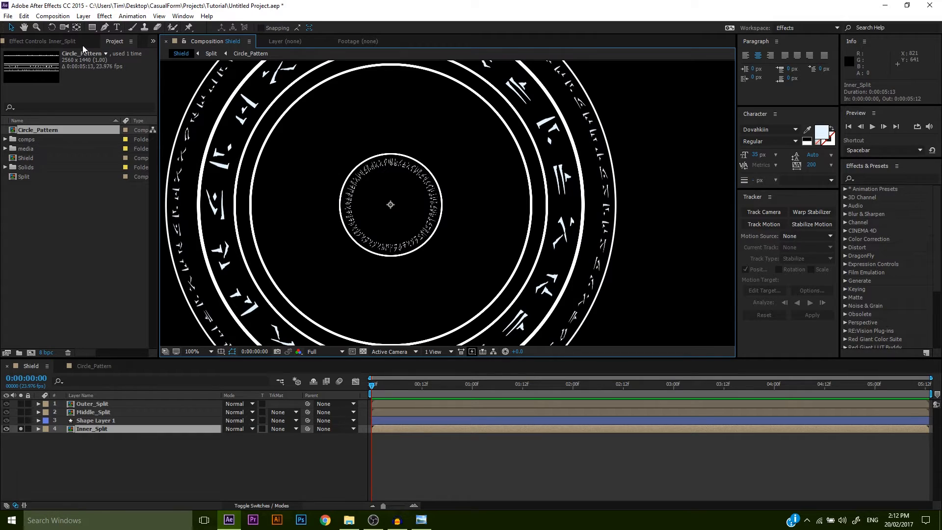
Step: Draw a circular mask with a radius of about 114 px from the centre of Inner_Split, enclosing only the innermost rune ring
key("q")
key("q")
key("q")
scroll(403, 214, "up", 1)
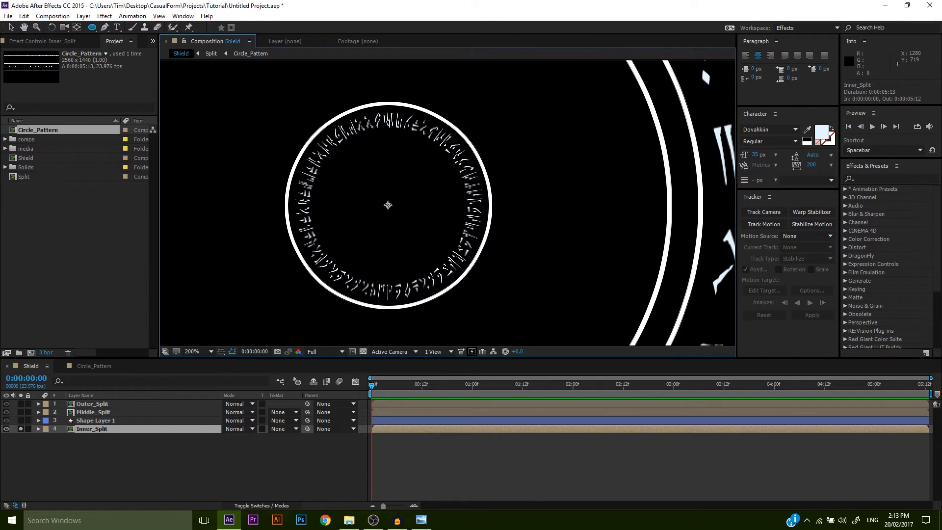
left_click_drag(387, 205, 499, 293)
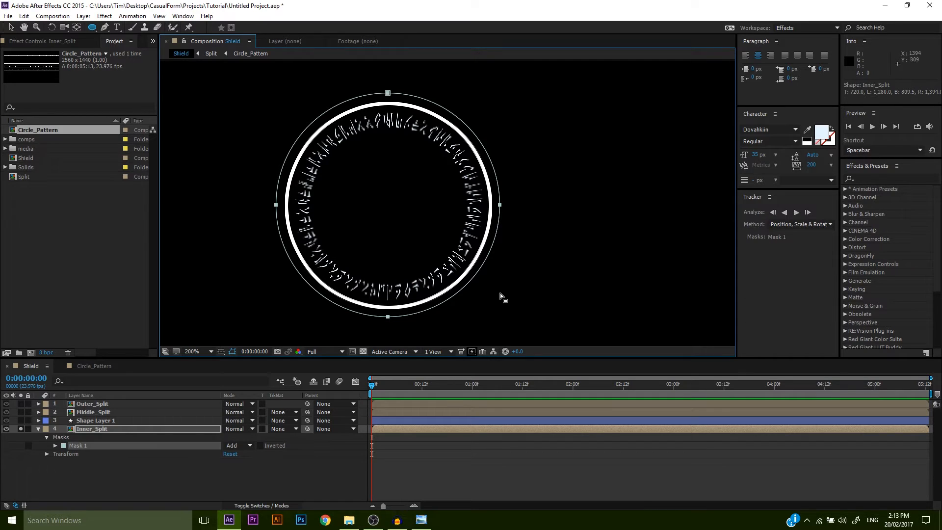
left_click(262, 476)
key("comma")
key("comma")
key("v")
key("comma")
key("comma")
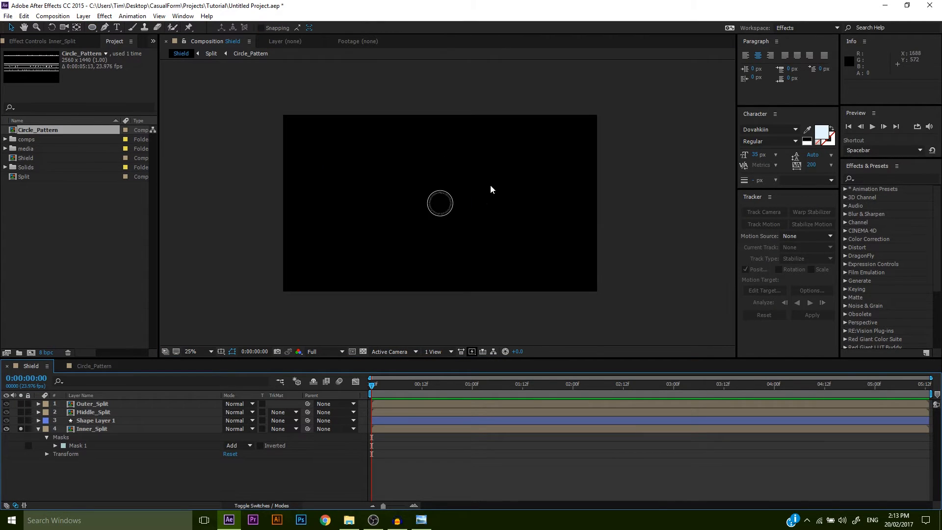
Step: Solo the Middle_Split layer and copy Mask 1 from Inner_Split onto it
left_click_drag(490, 185, 490, 206)
scroll(467, 223, "up", 2)
left_click_drag(511, 237, 519, 236)
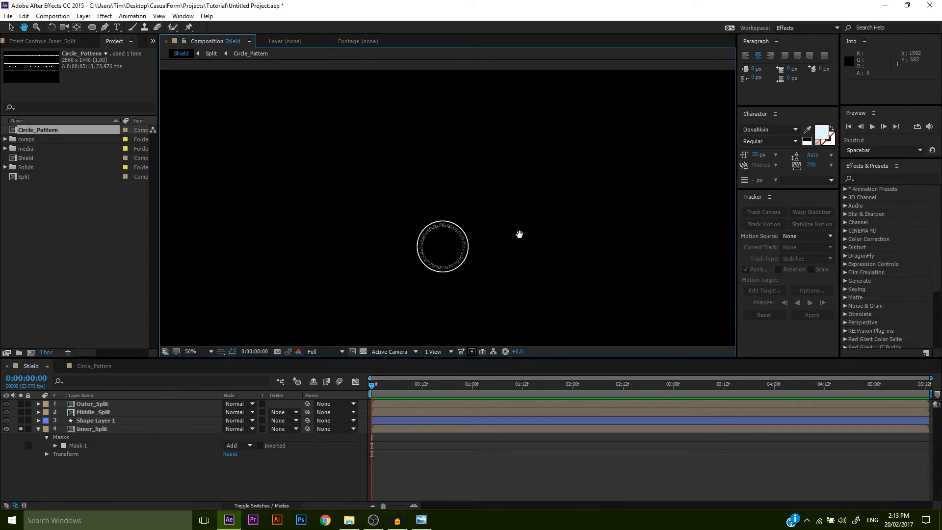
left_click_drag(414, 237, 384, 201)
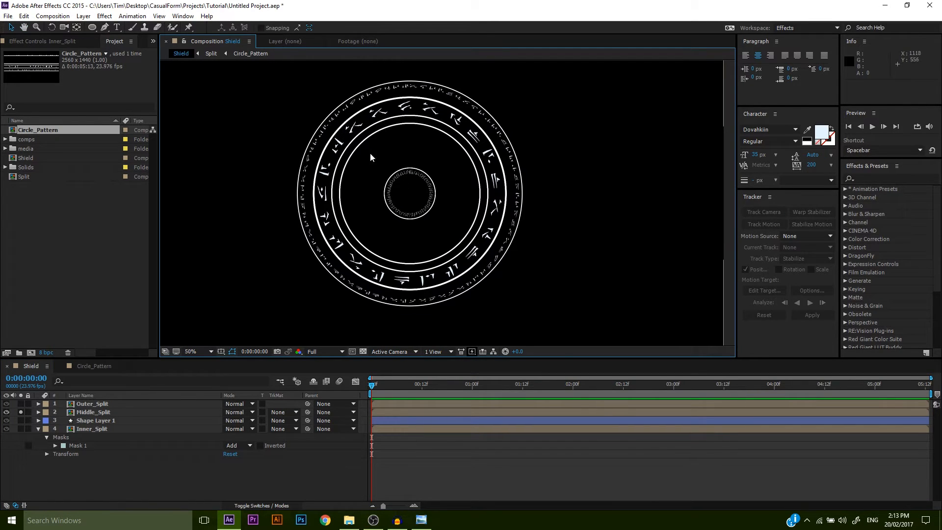
left_click(100, 428)
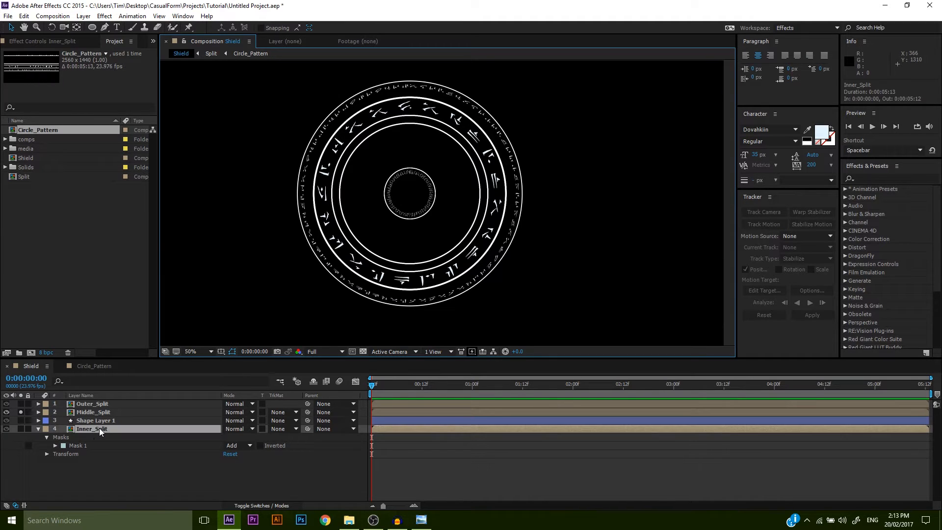
left_click(87, 444)
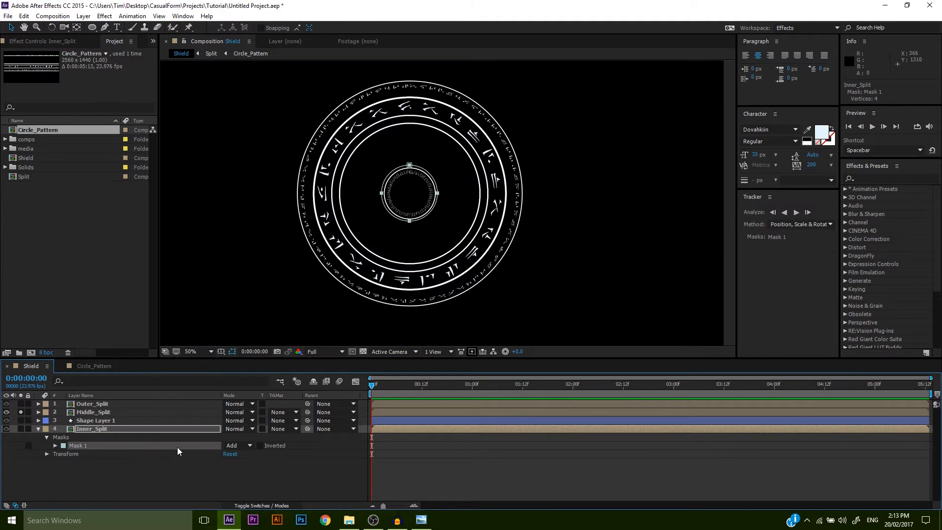
left_click(98, 412)
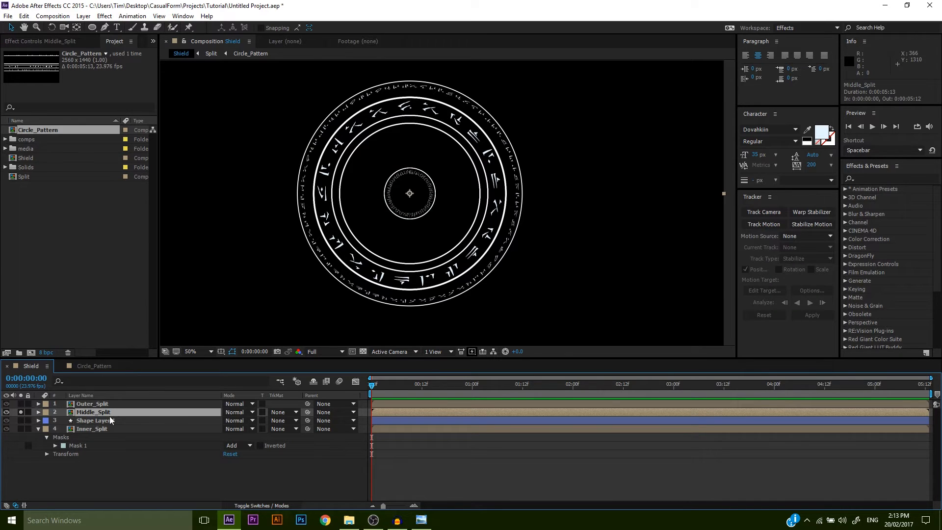
left_click(96, 430)
left_click(90, 412)
left_click(85, 445)
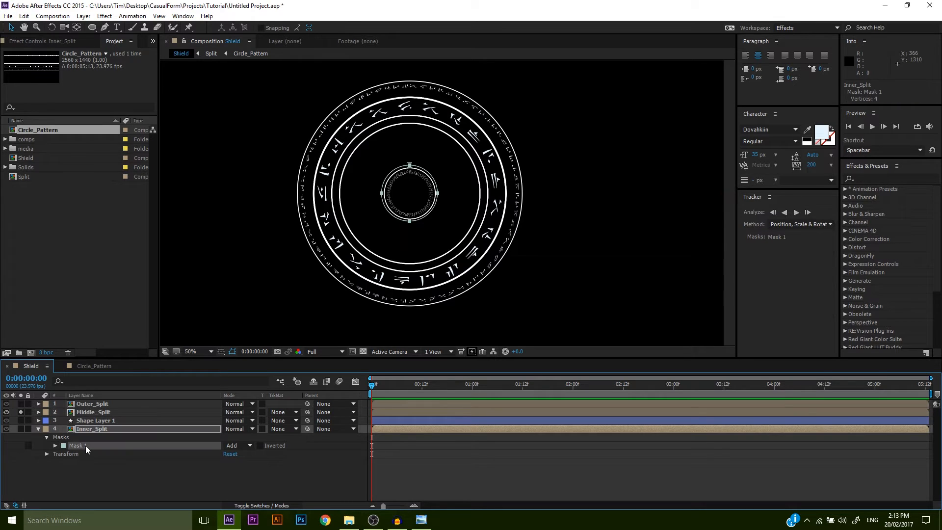
left_click(88, 414)
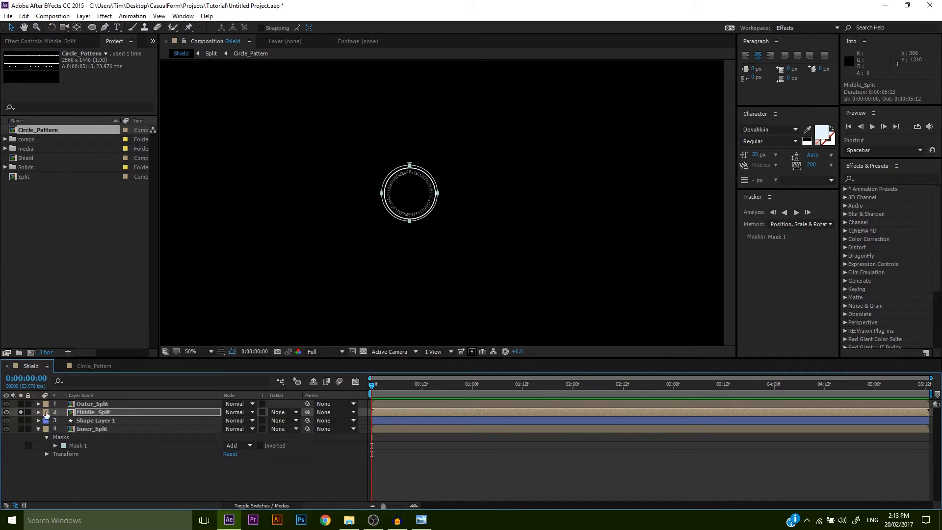
Step: Set the mode of Mask 1 on Middle_Split to Subtract
key("m")
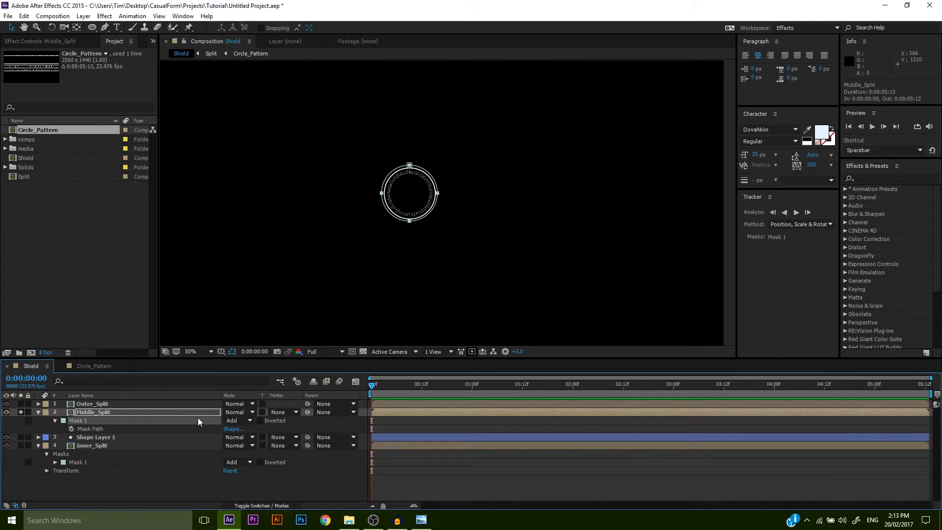
left_click(240, 422)
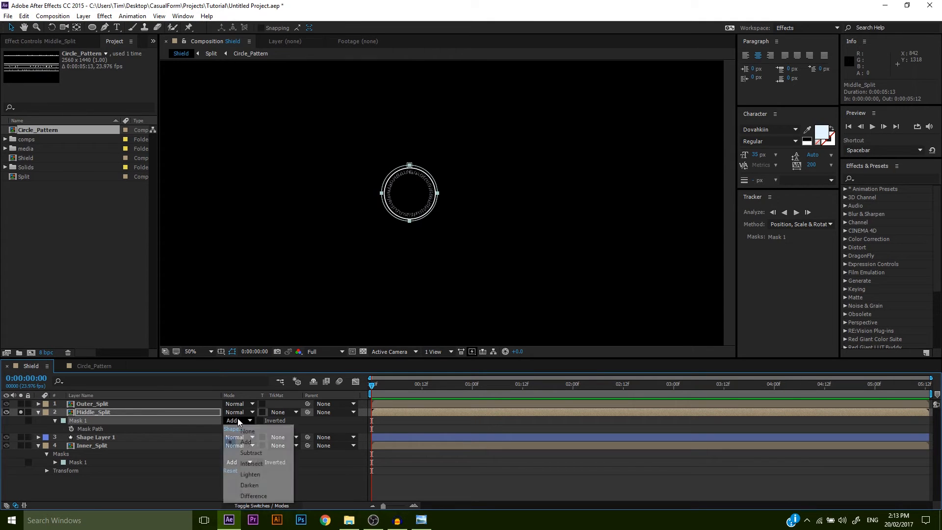
left_click(253, 451)
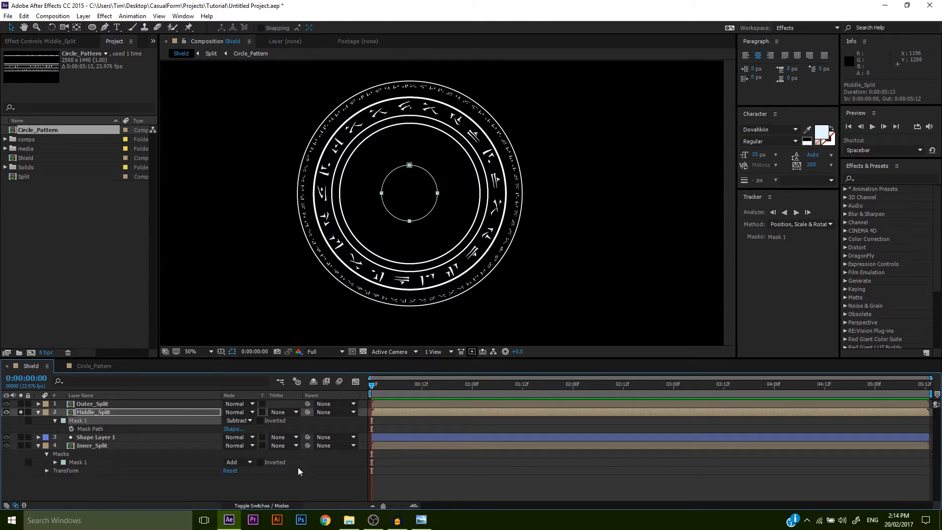
left_click(237, 482)
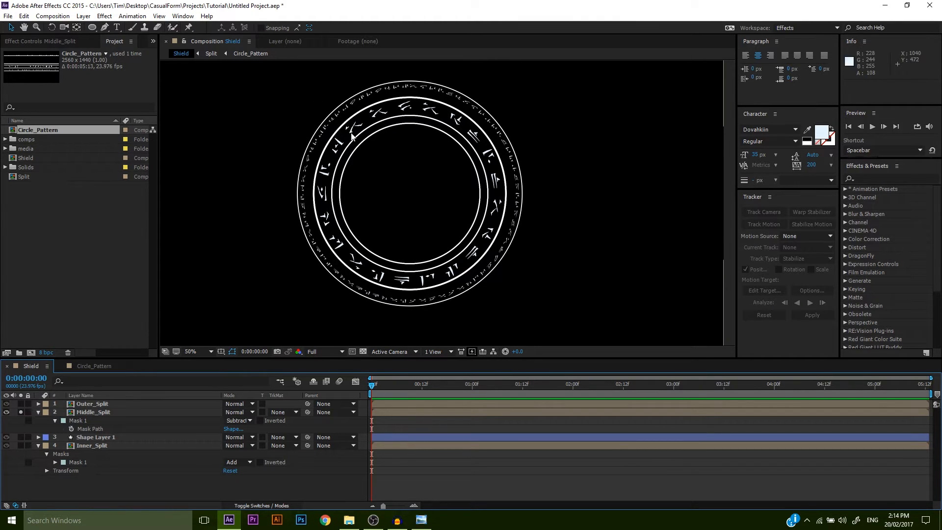
Step: Draw a second circular mask, about 410 px in radius, from Middle_Split's centre around the large rune ring and set it to Intersect
left_click_drag(380, 253, 376, 264)
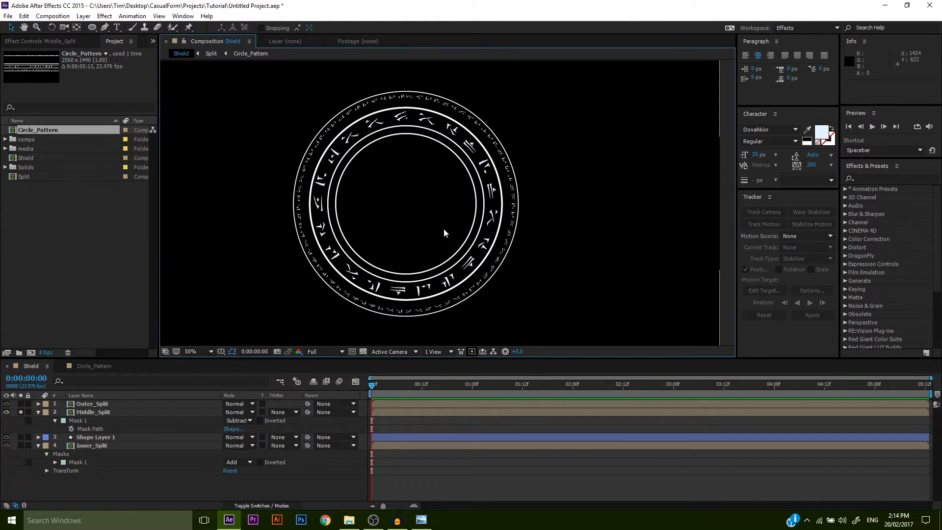
left_click(92, 27)
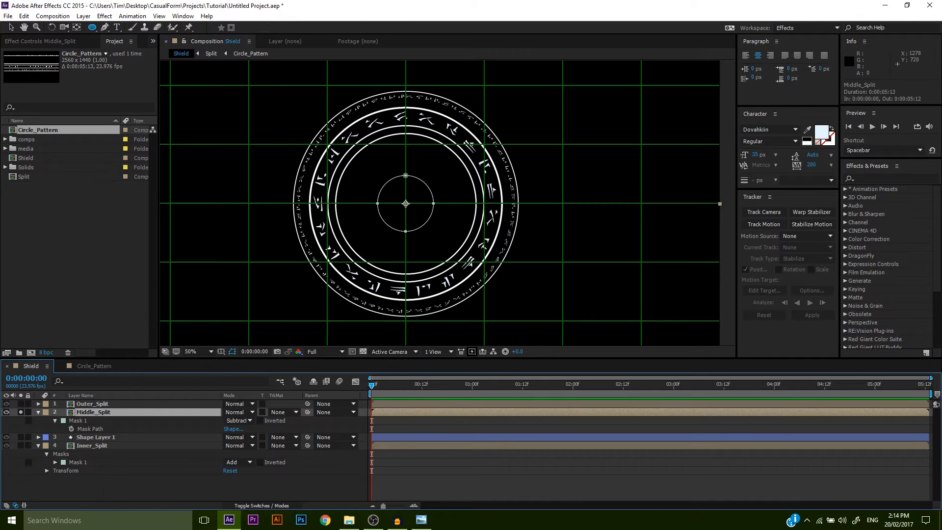
left_click_drag(405, 203, 507, 249)
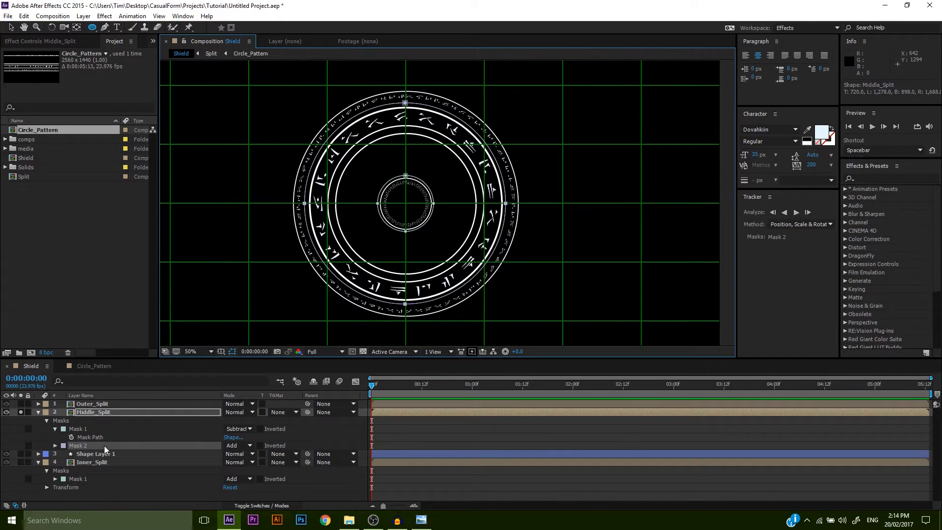
left_click(229, 446)
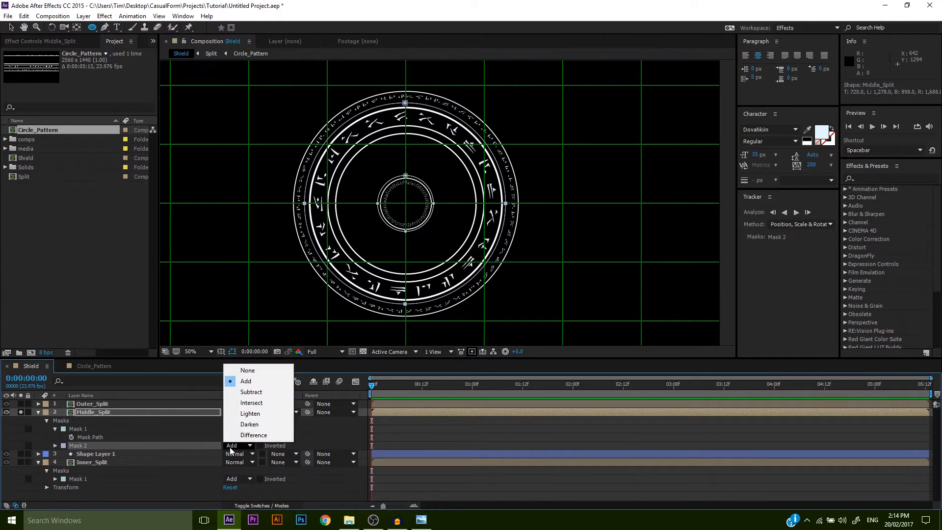
left_click(249, 402)
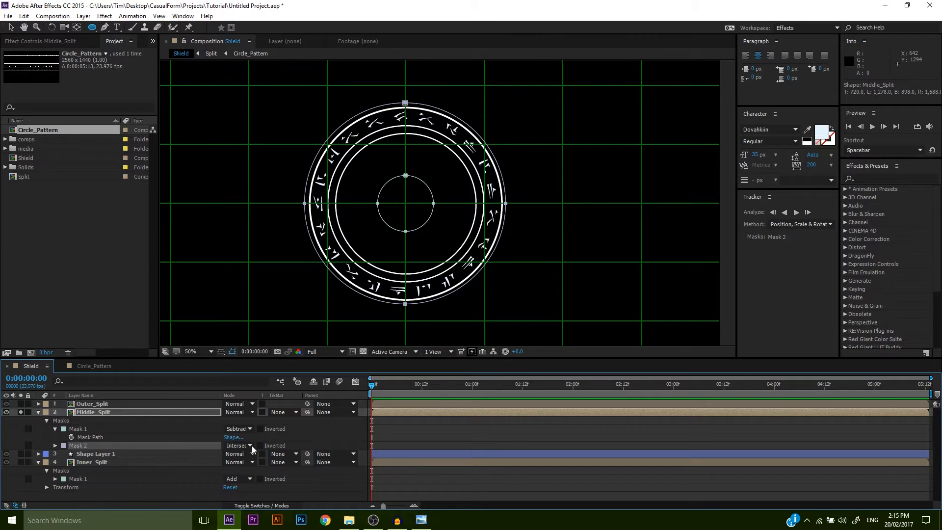
left_click(177, 488)
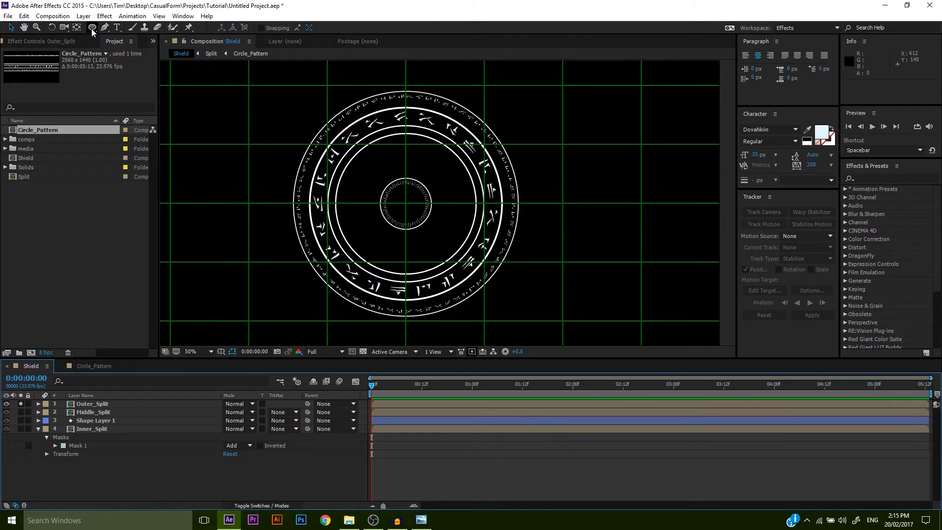
Step: Solo the Outer_Split layer and copy Mask 2 from Middle_Split onto it
left_click(91, 412)
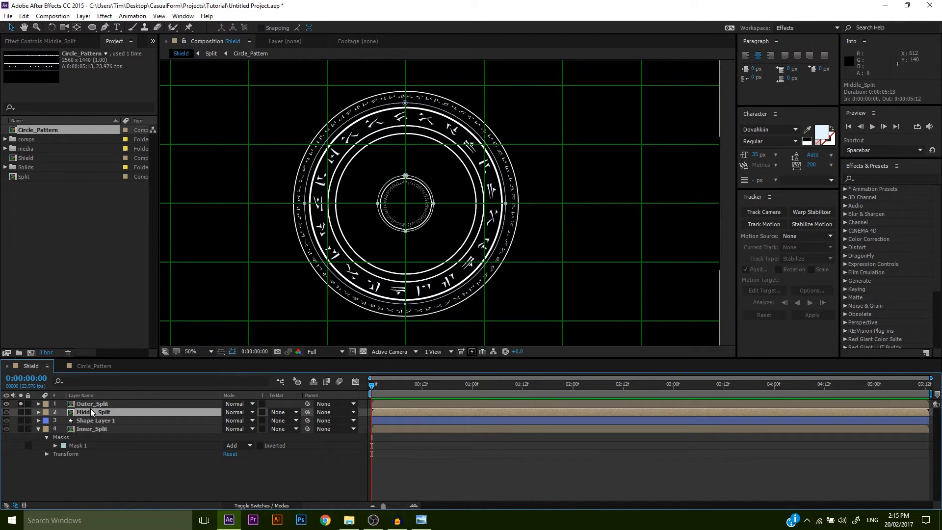
key("m")
left_click(82, 436)
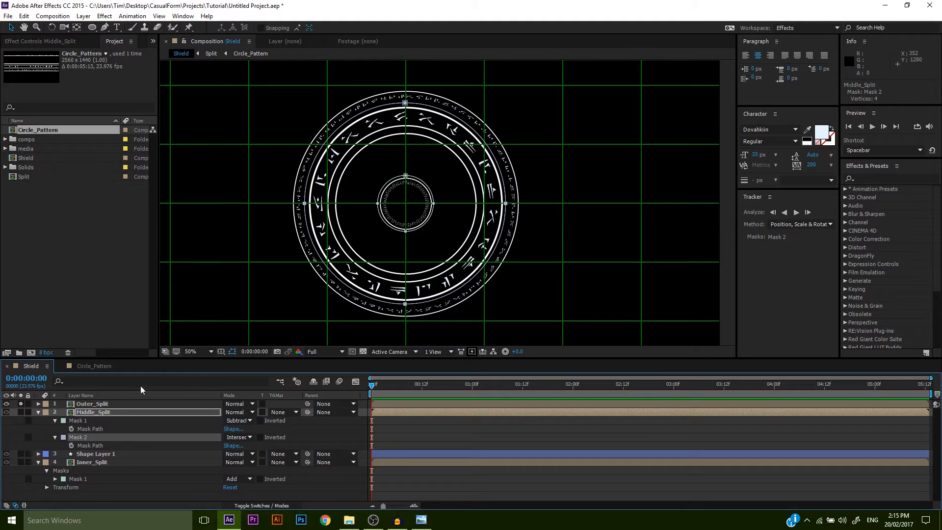
left_click(90, 403)
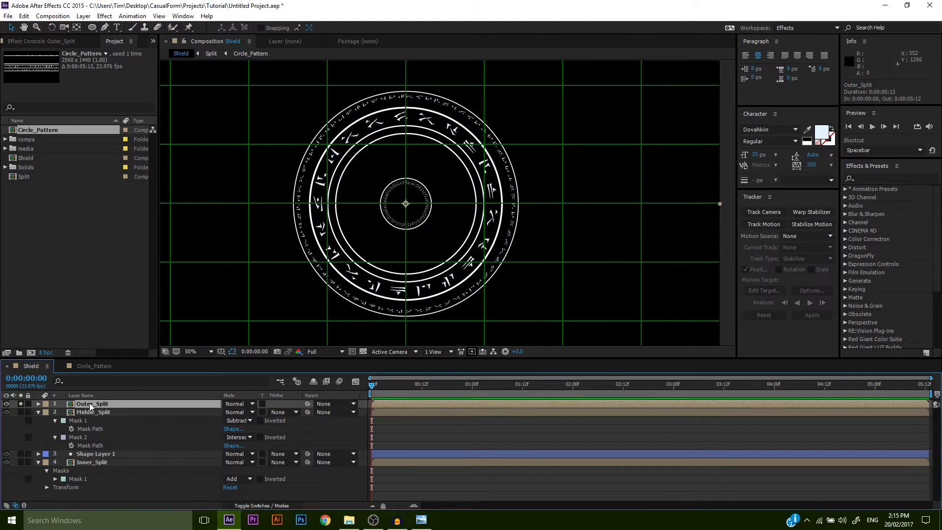
key("ctrl+v")
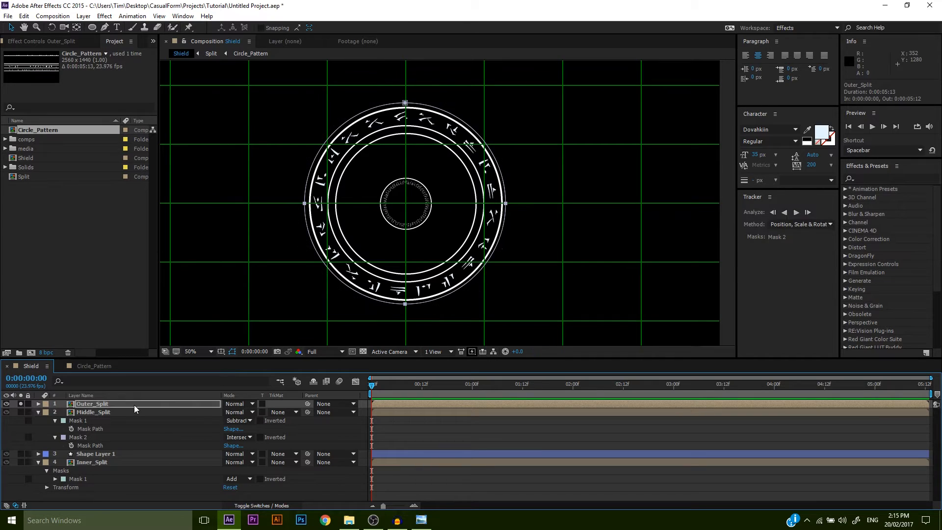
Step: Set the mode of Mask 2 on Outer_Split to Subtract and turn off the layer's solo
left_click(38, 412)
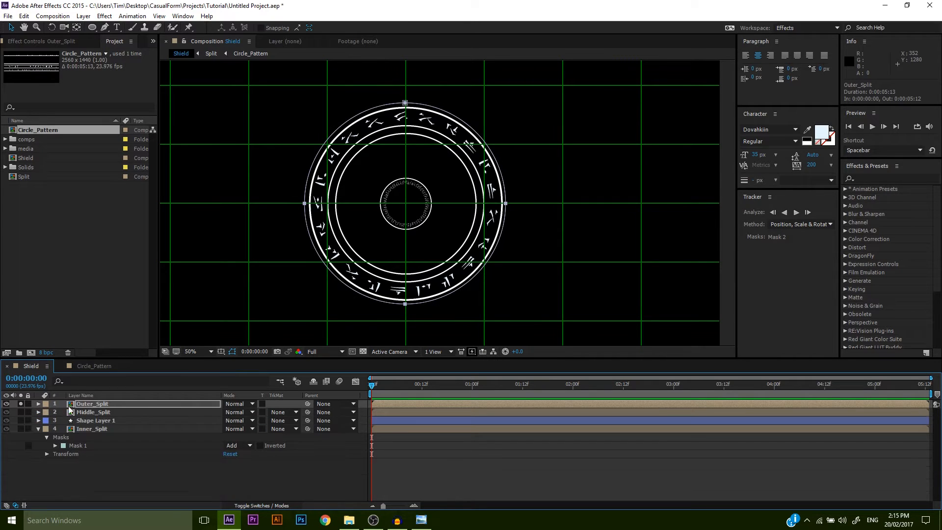
key("m")
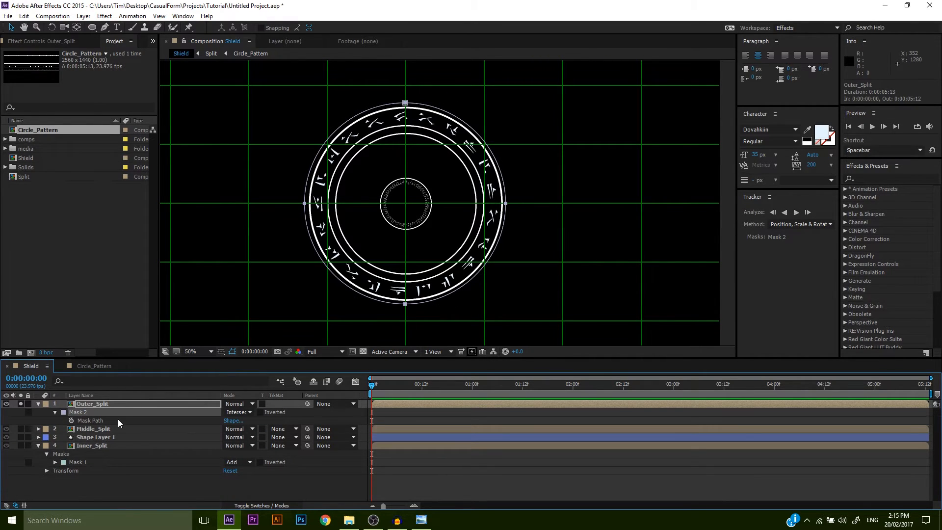
left_click(235, 412)
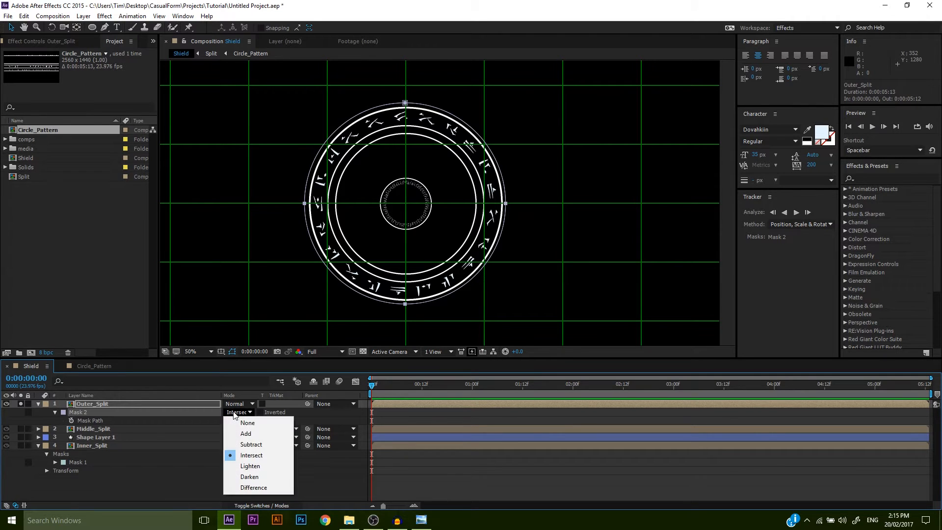
left_click(243, 445)
left_click(174, 487)
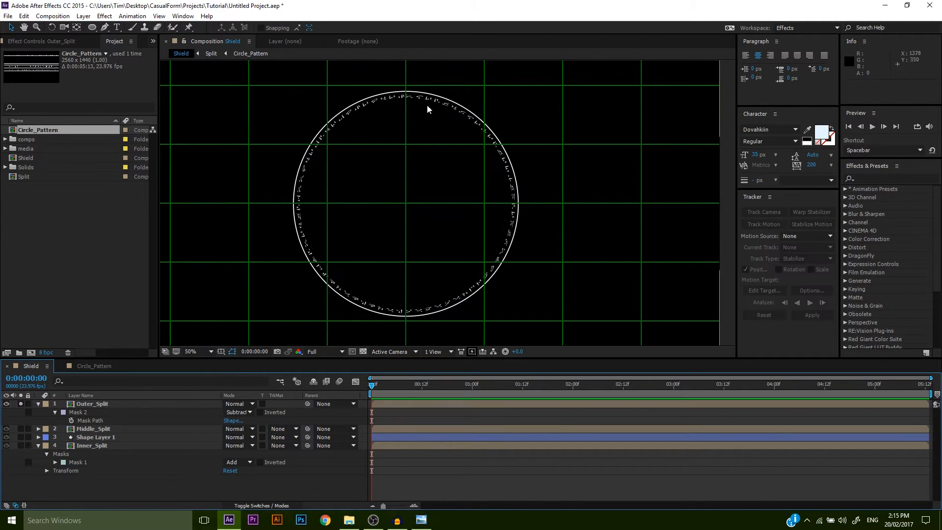
left_click(38, 403)
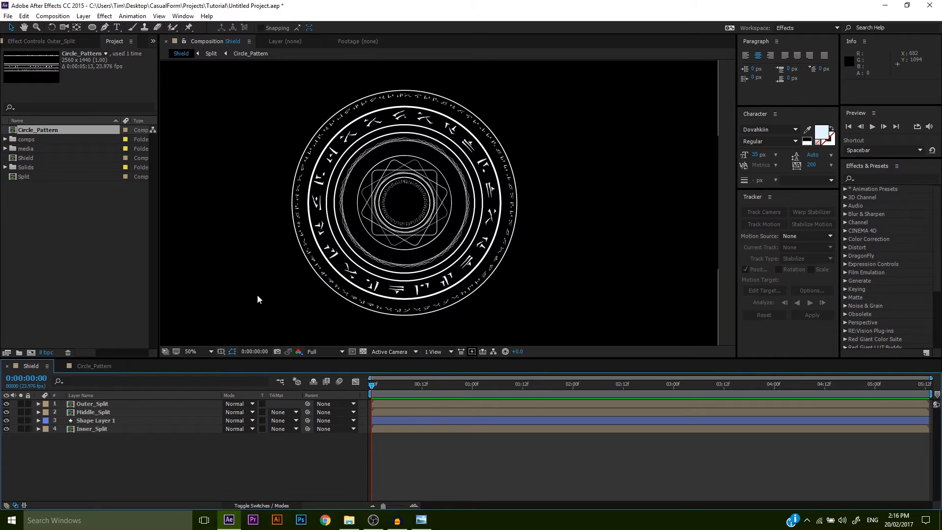
Step: Set the Shield composition's duration to 0:00:10:13
left_click(95, 421)
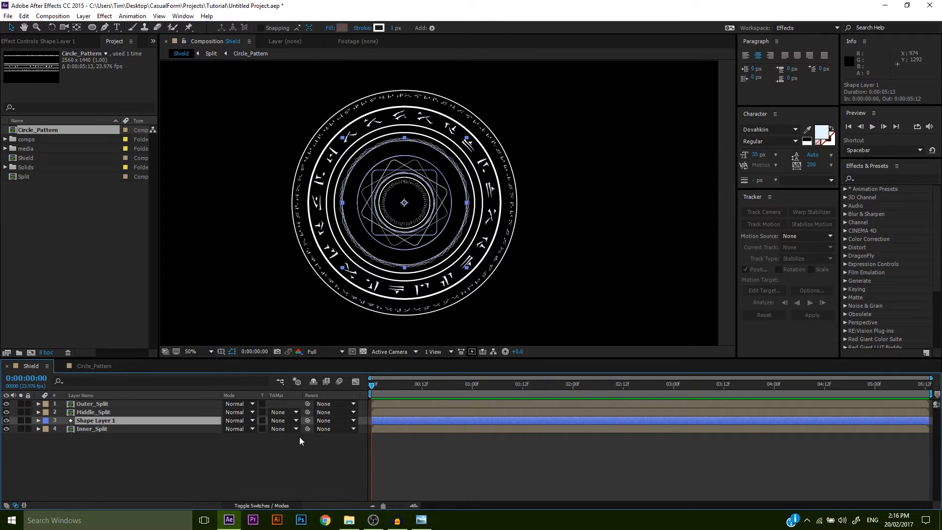
key("r")
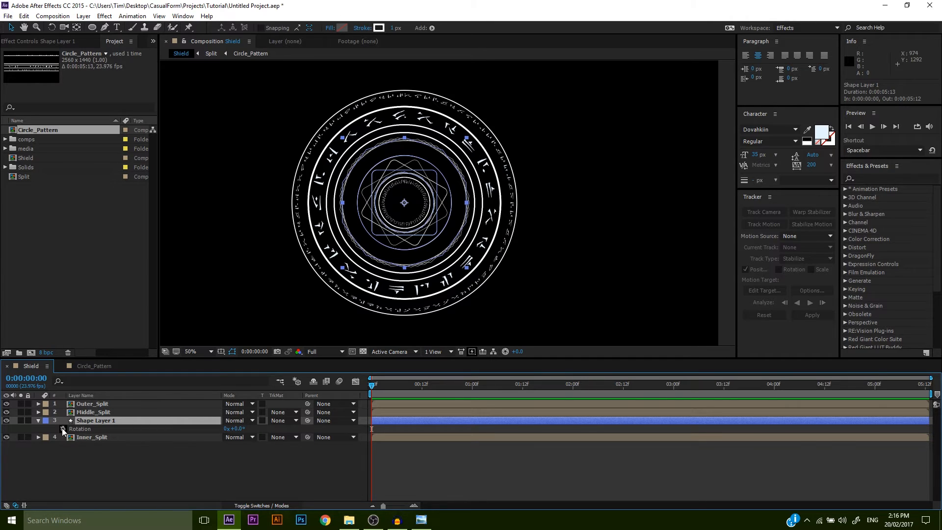
left_click(47, 366)
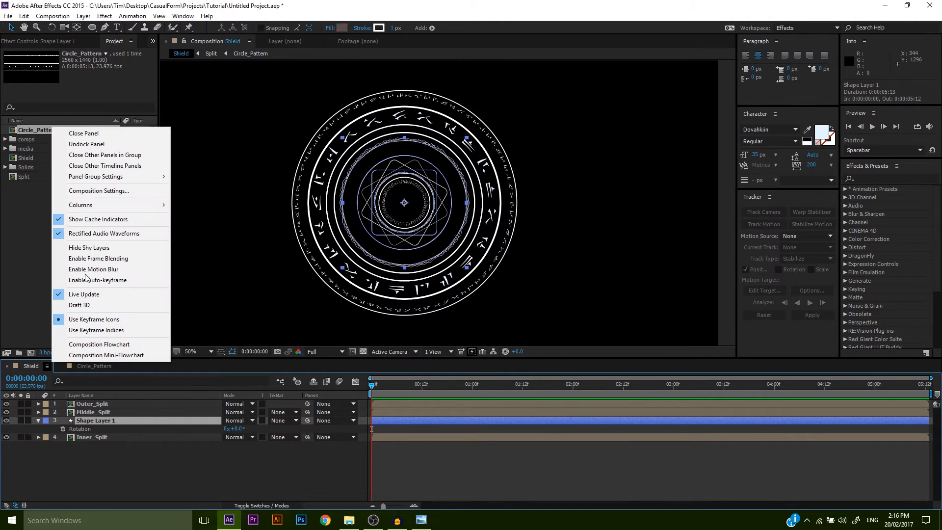
left_click(119, 191)
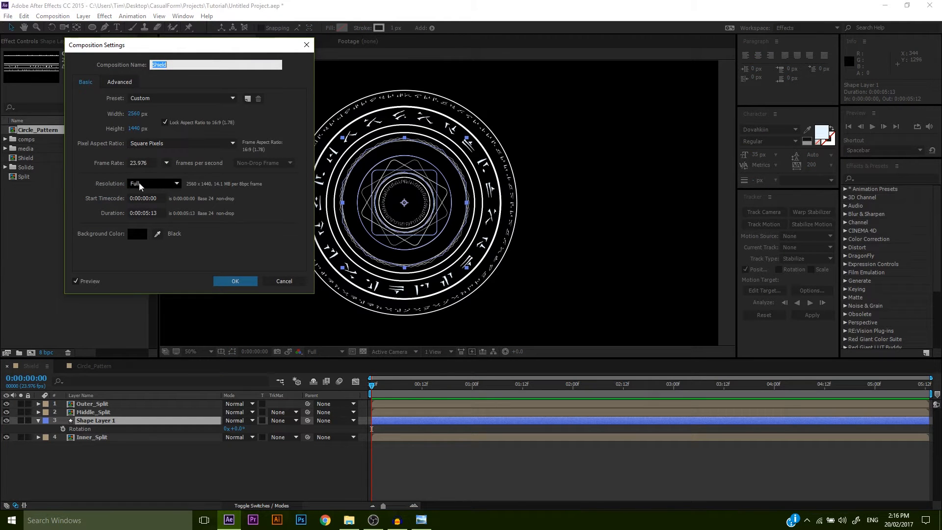
key("Escape")
left_click(48, 367)
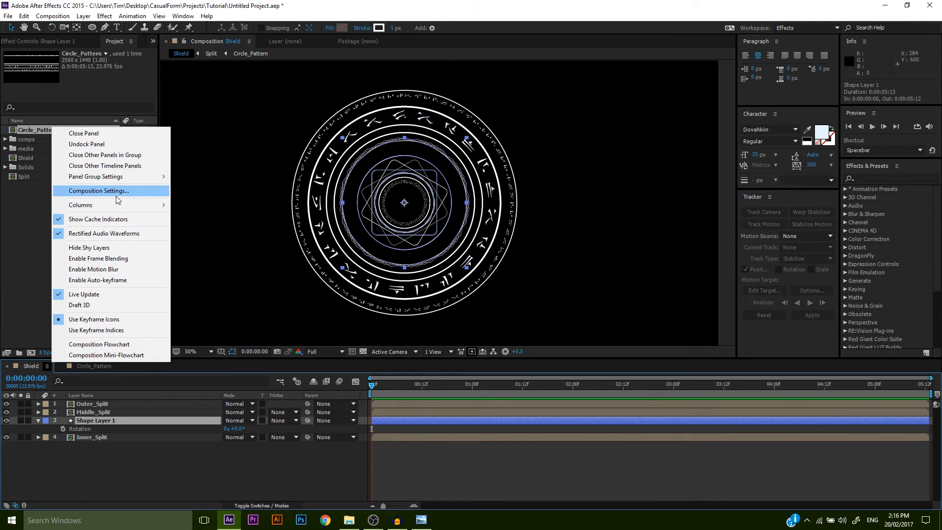
left_click(117, 196)
left_click(148, 211)
left_click_drag(149, 211, 146, 213)
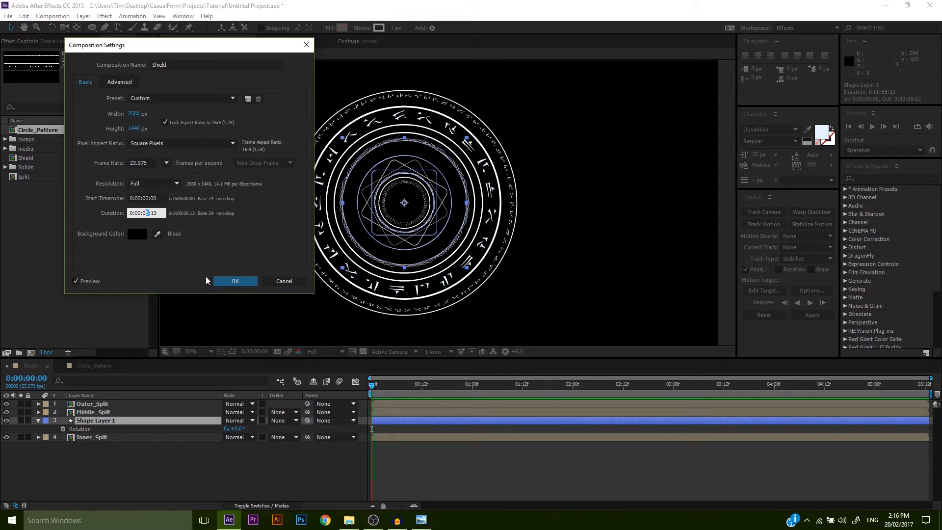
left_click(232, 281)
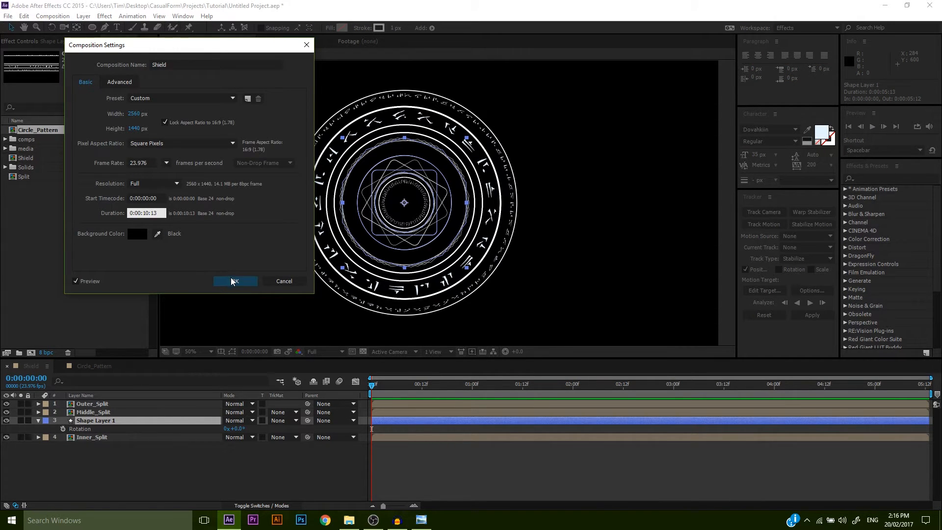
Step: Set the duration of the Circle_Pattern and Split compositions to 0:00:10:13 and extend all layers in Shield to the composition's end
left_click(103, 368)
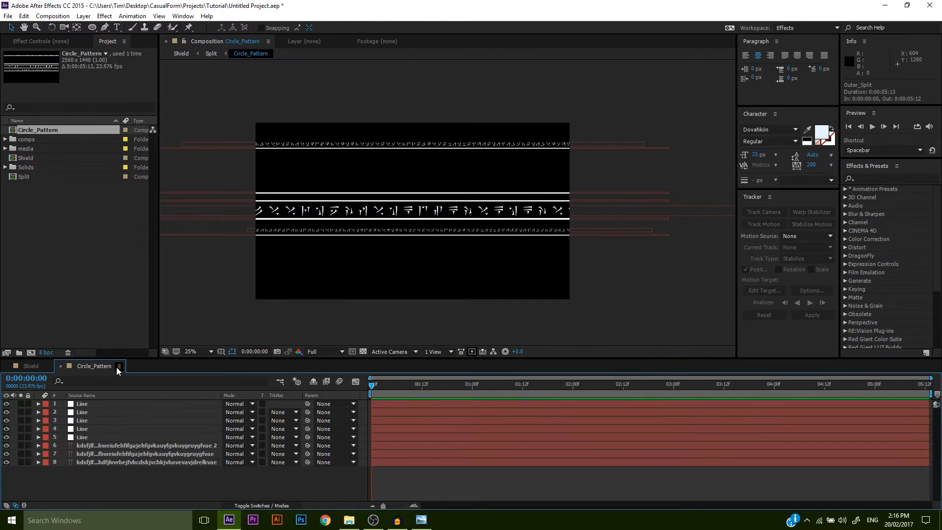
left_click(118, 367)
left_click(151, 191)
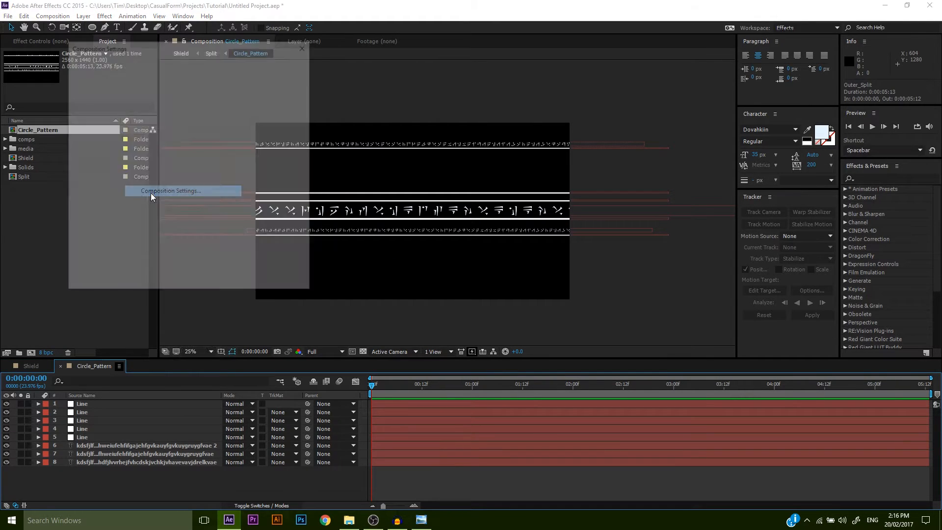
left_click(148, 214)
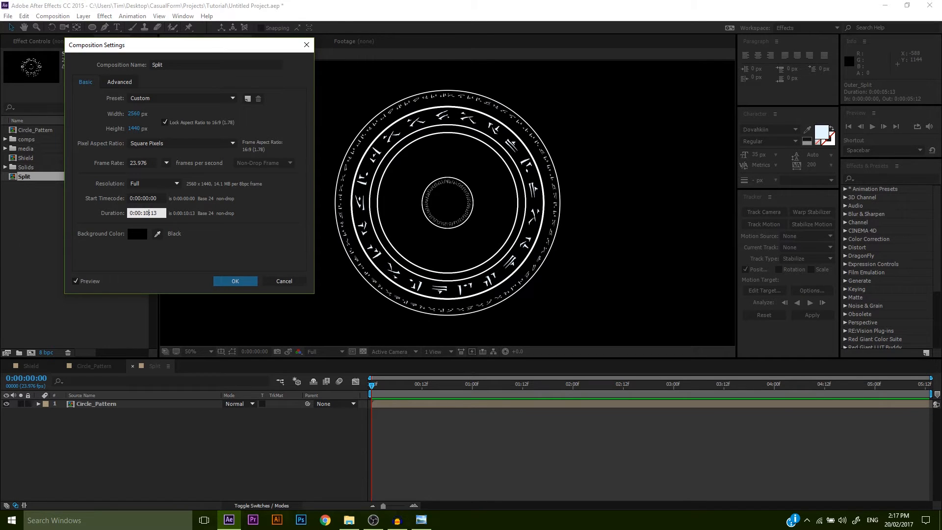
key("Return")
left_click(42, 369)
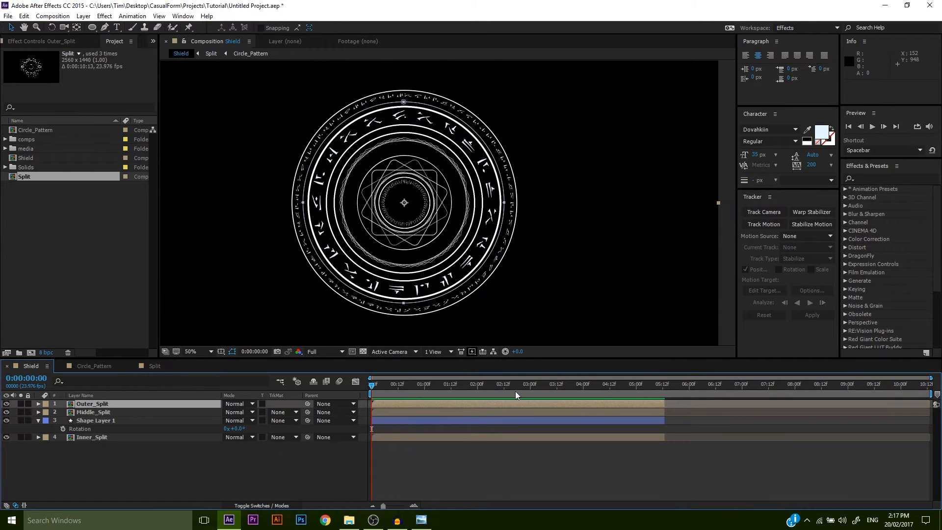
key("ctrl+a")
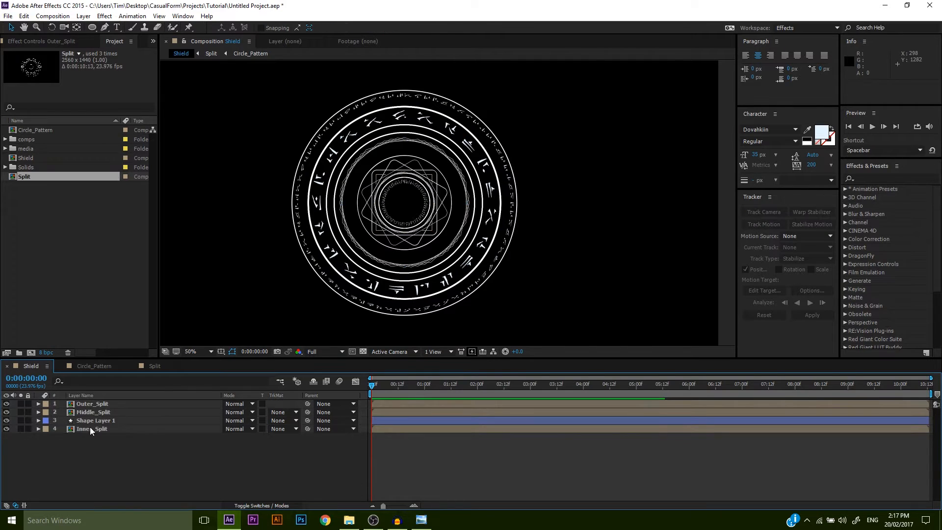
Step: Keyframe Inner_Split's rotation from 0° at the first frame to 110° at 0:00:10:12
left_click(90, 427)
key("slash")
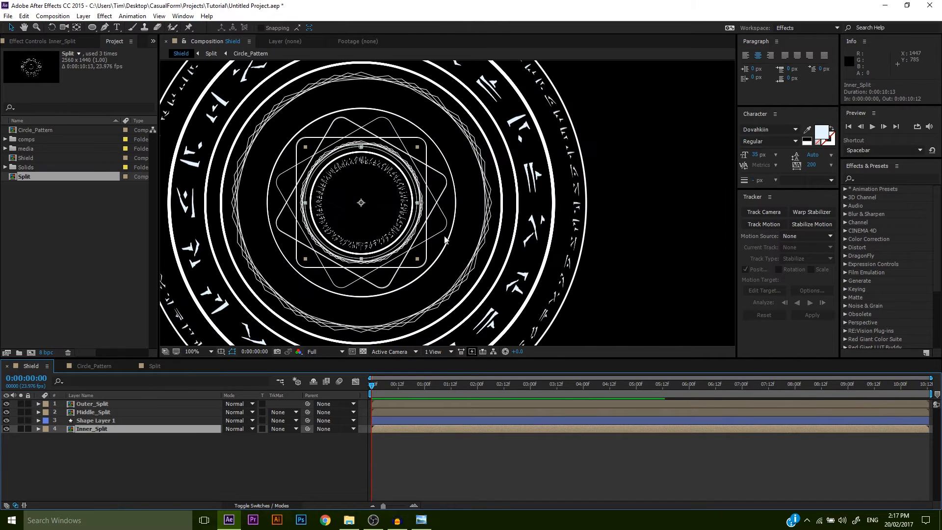
key("r")
left_click(65, 438)
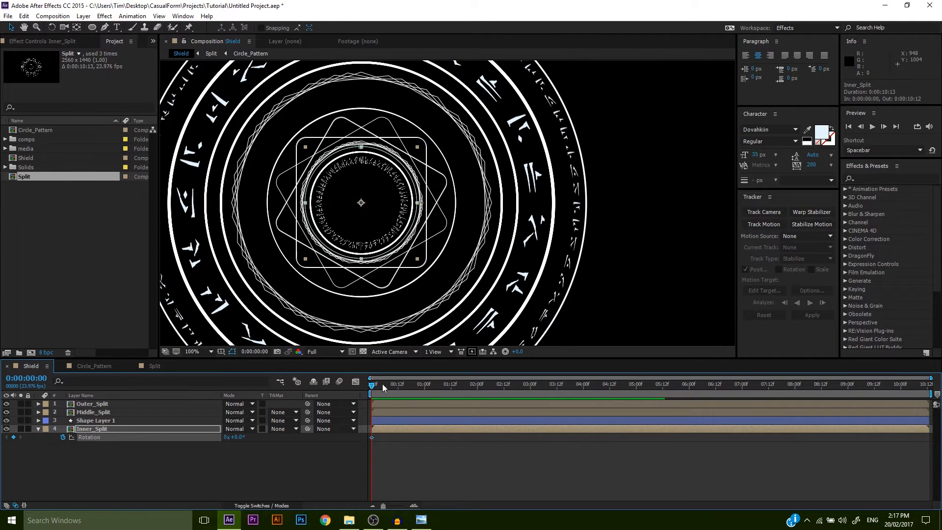
left_click_drag(373, 385, 907, 408)
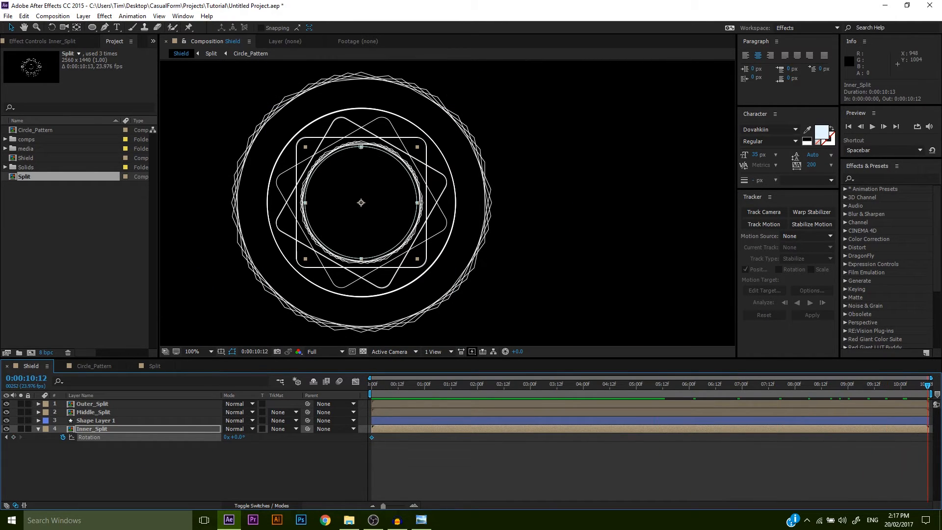
left_click_drag(239, 437, 292, 439)
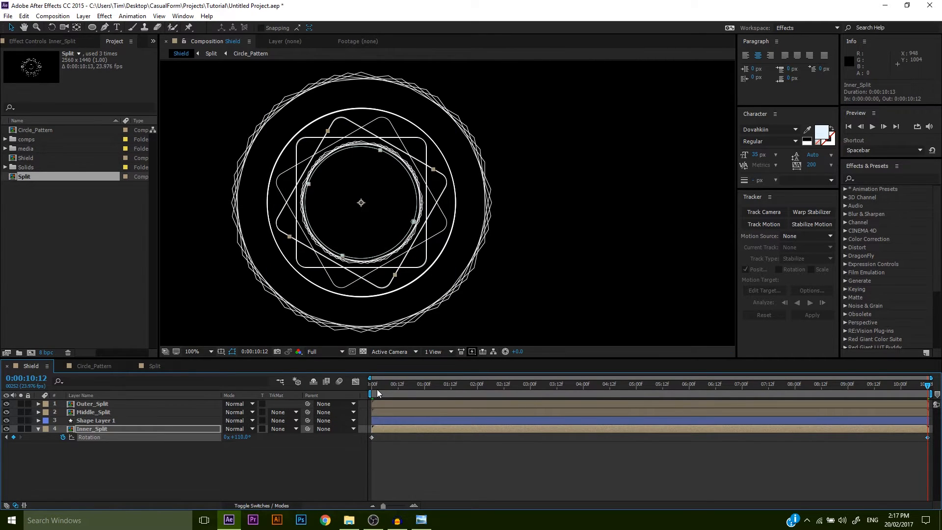
Step: Preview the Inner_Split rotation from the start and check the first and last frames
left_click(376, 390)
key("space")
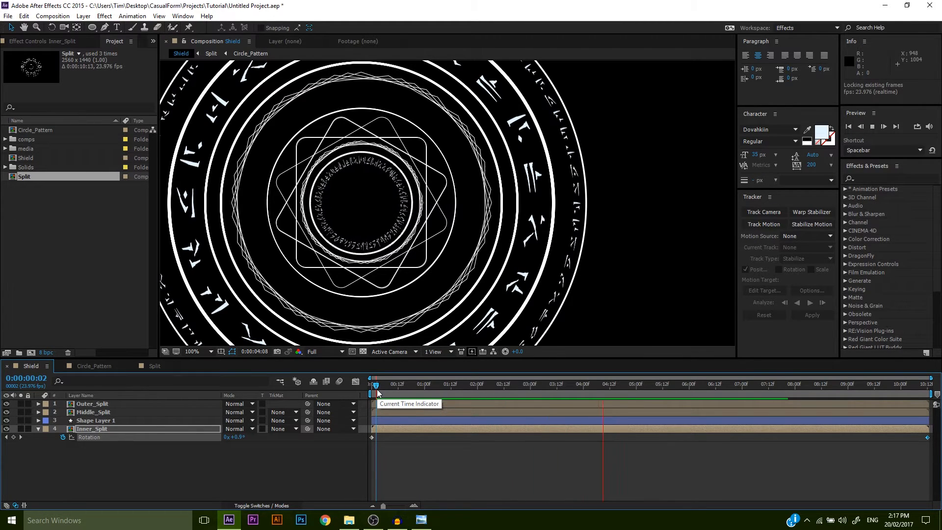
left_click_drag(376, 393, 359, 389)
left_click(234, 452)
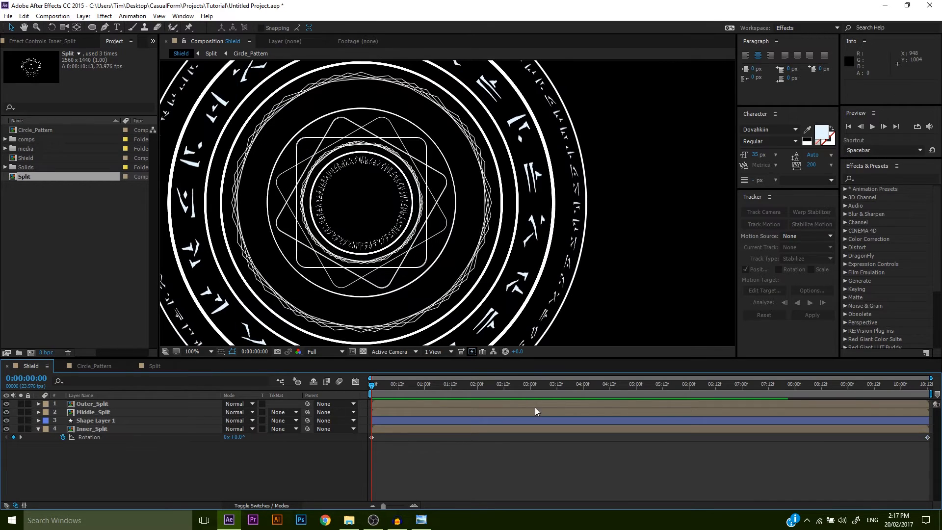
left_click(927, 386)
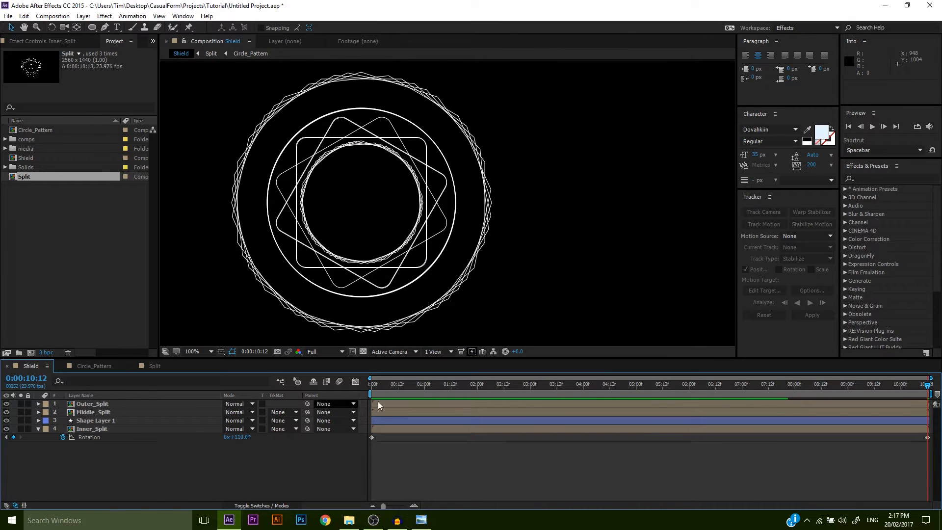
left_click_drag(434, 382, 370, 388)
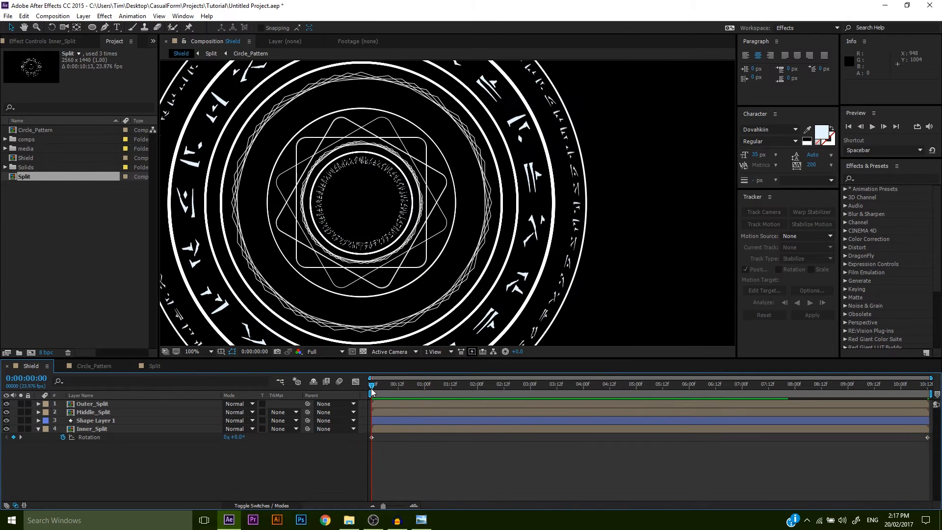
Step: Keyframe Shape Layer 1's rotation from 0° at the first frame to a counterclockwise angle at the last frame, and preview it
left_click(82, 421)
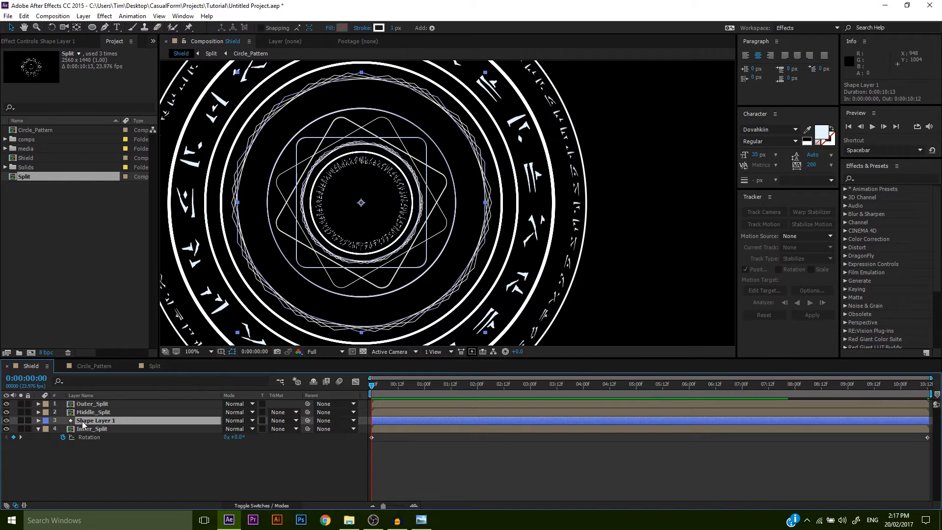
key("r")
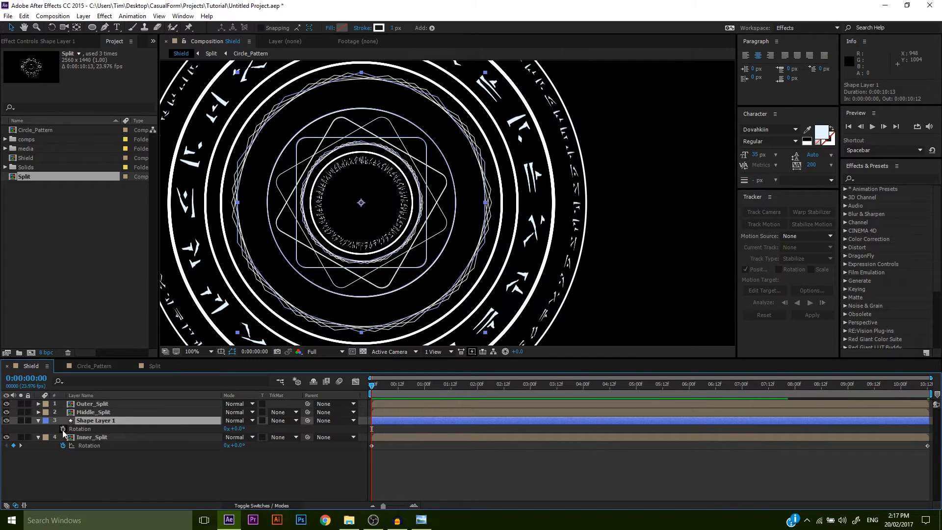
left_click(63, 429)
left_click_drag(384, 382, 818, 398)
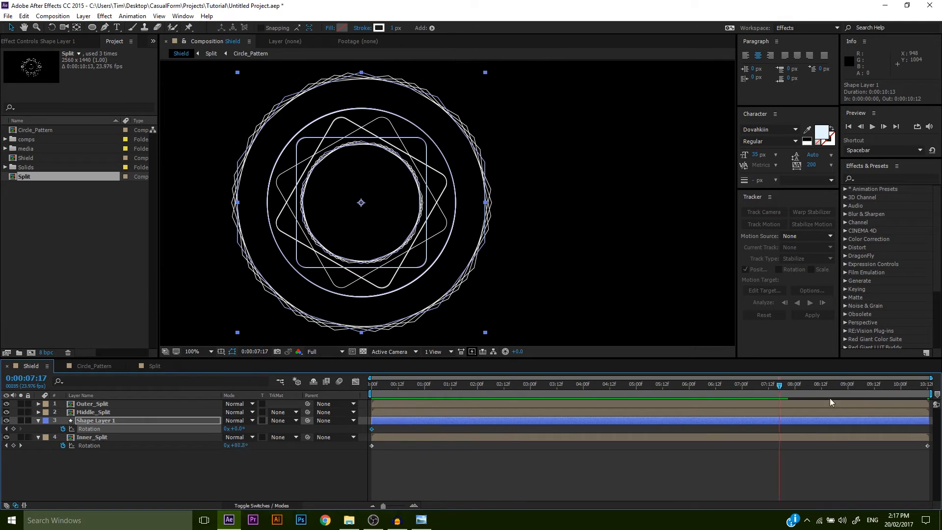
left_click_drag(237, 429, 175, 426)
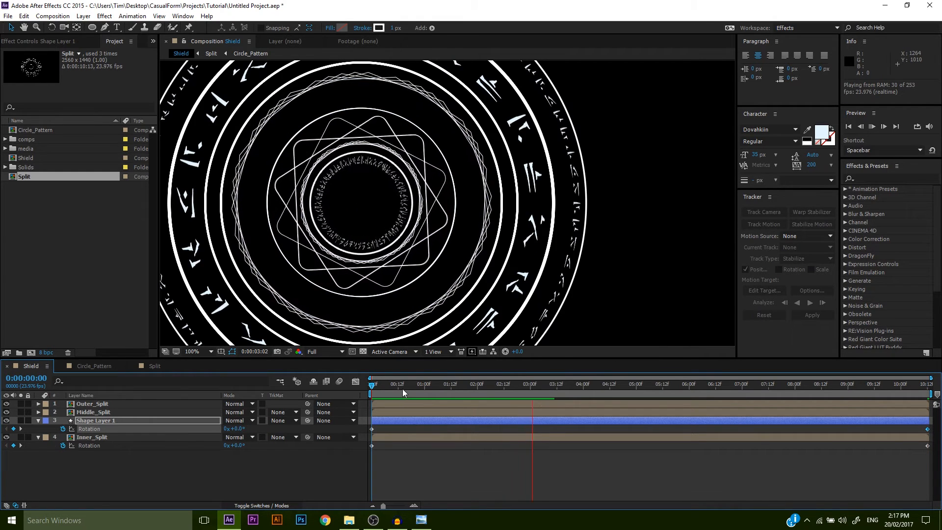
key("space")
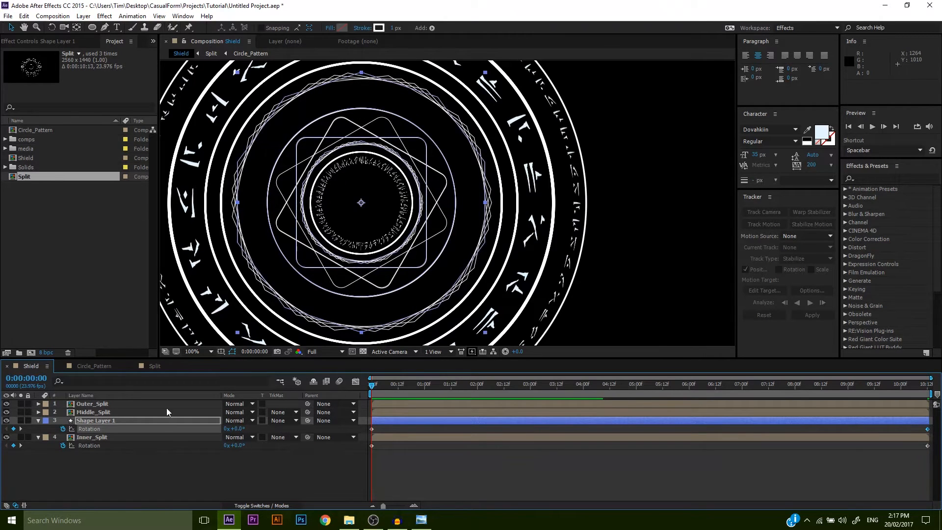
Step: Copy Inner_Split's rotation keyframes onto Middle_Split and preview the animation
left_click(110, 410)
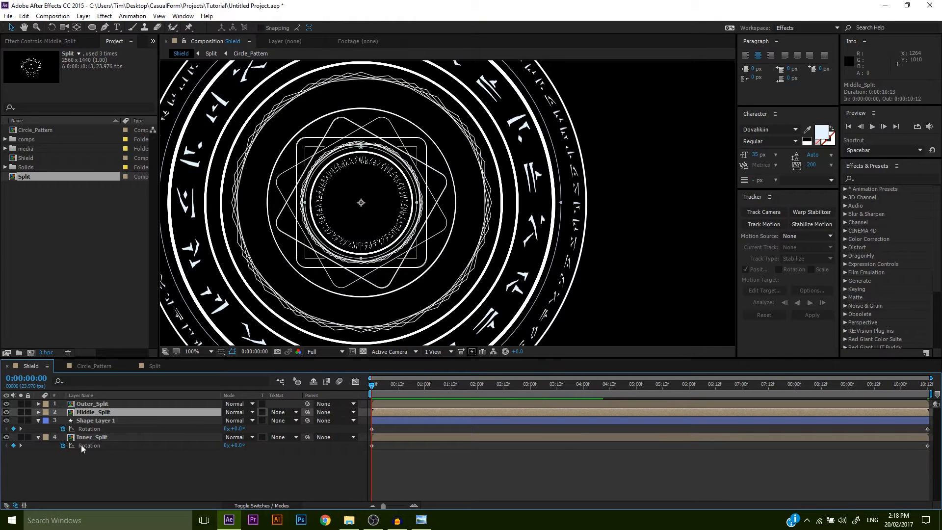
left_click(81, 445)
left_click(113, 411)
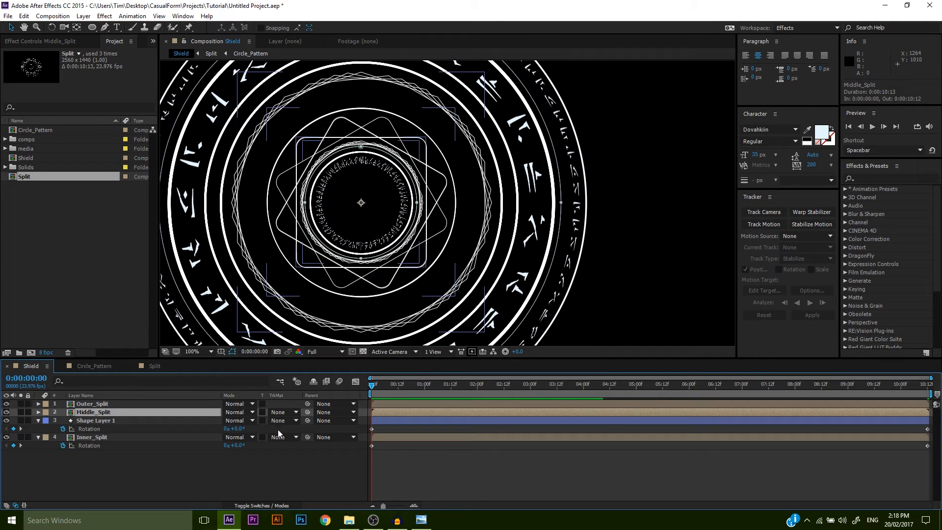
key("space")
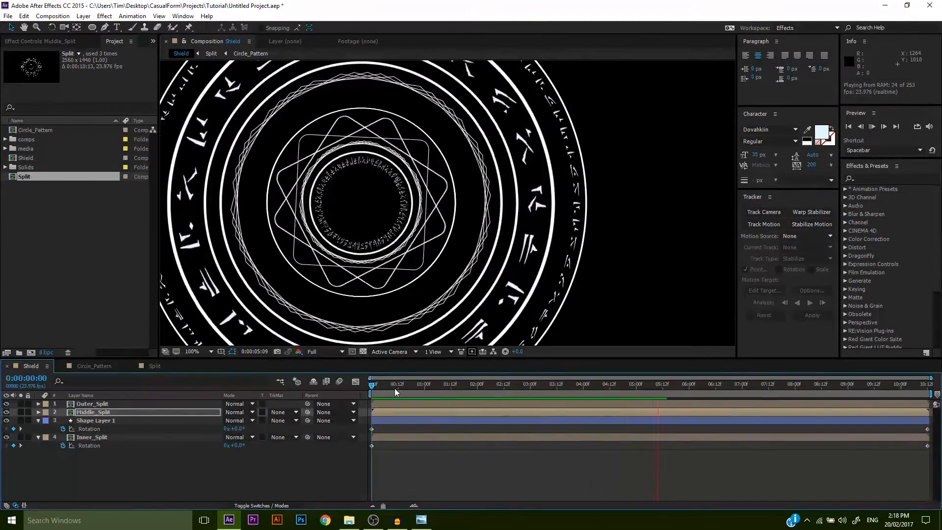
Step: Stop the preview and copy Shape Layer 1's rotation keyframes onto Outer_Split
left_click(175, 420)
left_click(127, 418)
left_click(101, 428)
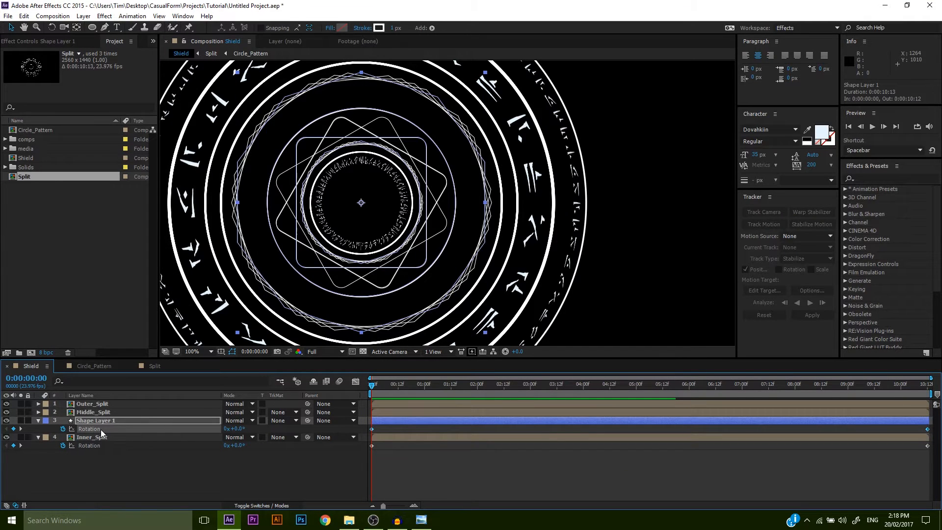
key("ctrl+c")
left_click(90, 405)
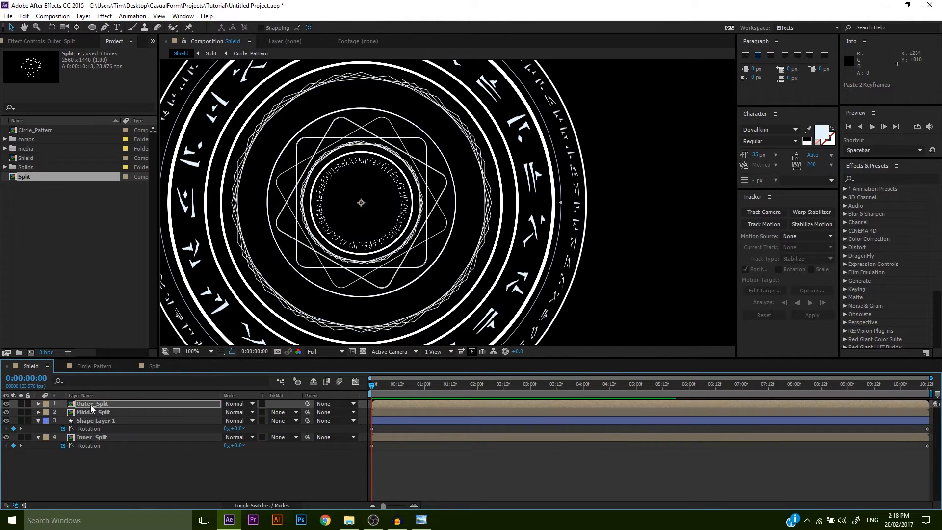
Step: Paste the rotation keyframes onto Outer_Split and preview the whole Shield animation
key("ctrl+v")
scroll(448, 243, "down", 4)
left_click(600, 245)
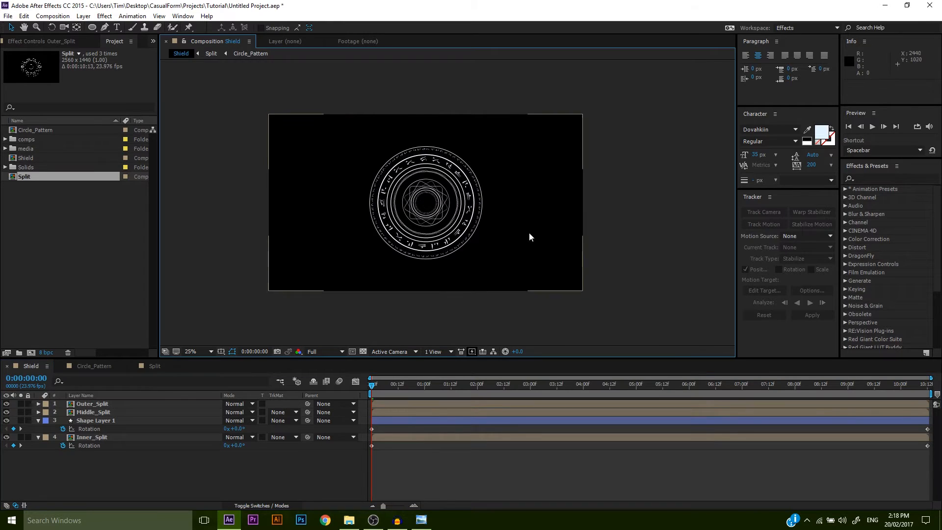
scroll(498, 226, "up", 2)
key("space")
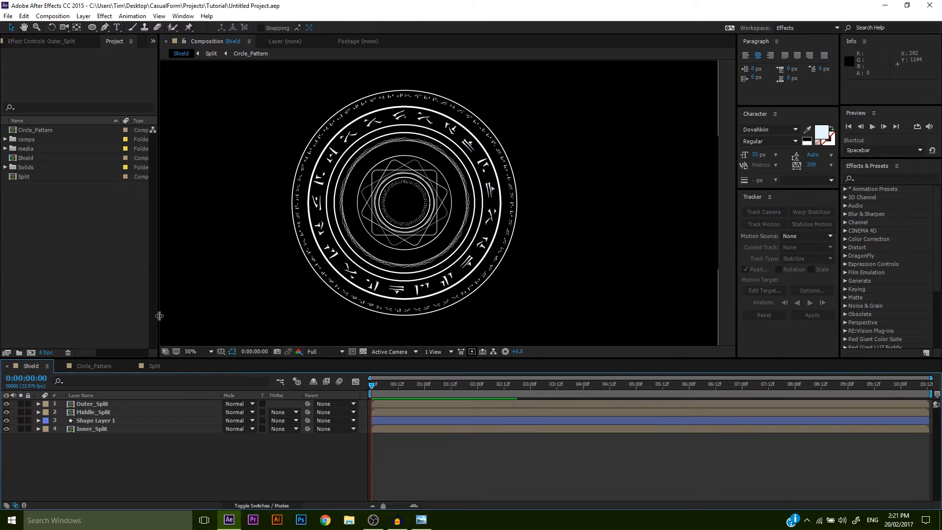
Step: Move the Split, Shield and Circle_Pattern compositions into the comps folder
left_click(90, 226)
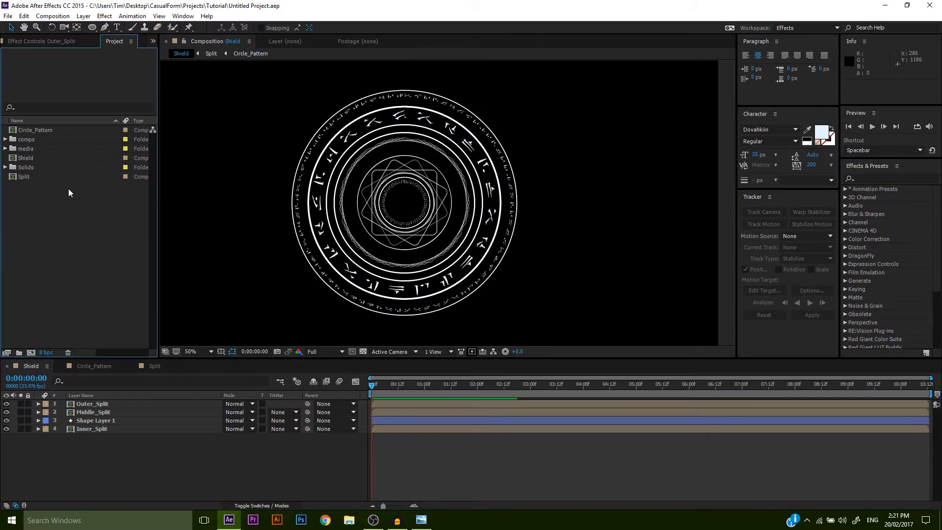
left_click(32, 177)
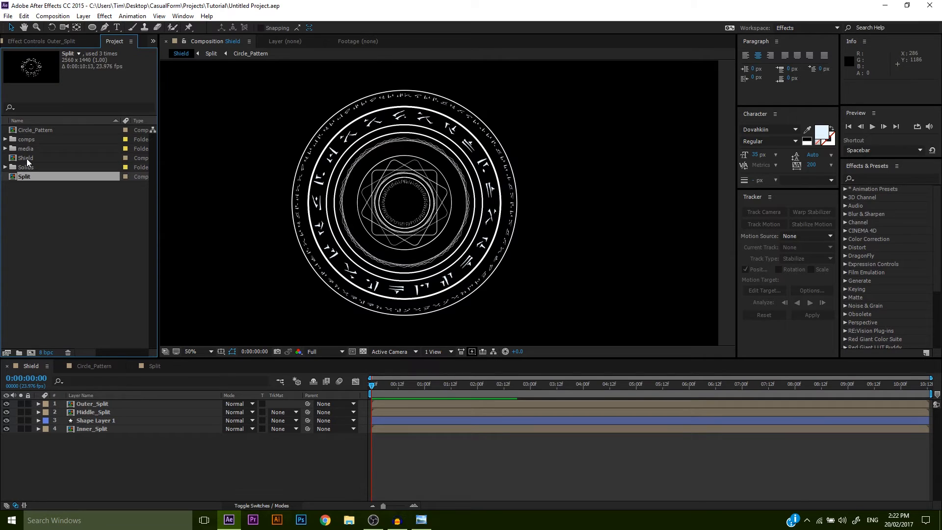
left_click(23, 158, "ctrl")
left_click(39, 131, "ctrl")
left_click_drag(39, 130, 33, 138)
Step: Import the footage file DSC_3670.MOV from the MagicShield project's Footage folder
right_click(44, 165)
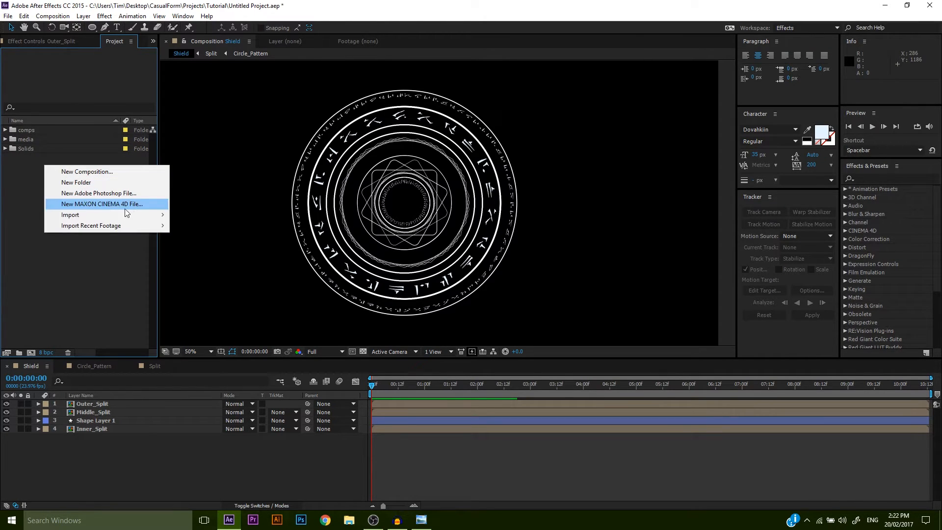
mouse_move(147, 214)
left_click(187, 215)
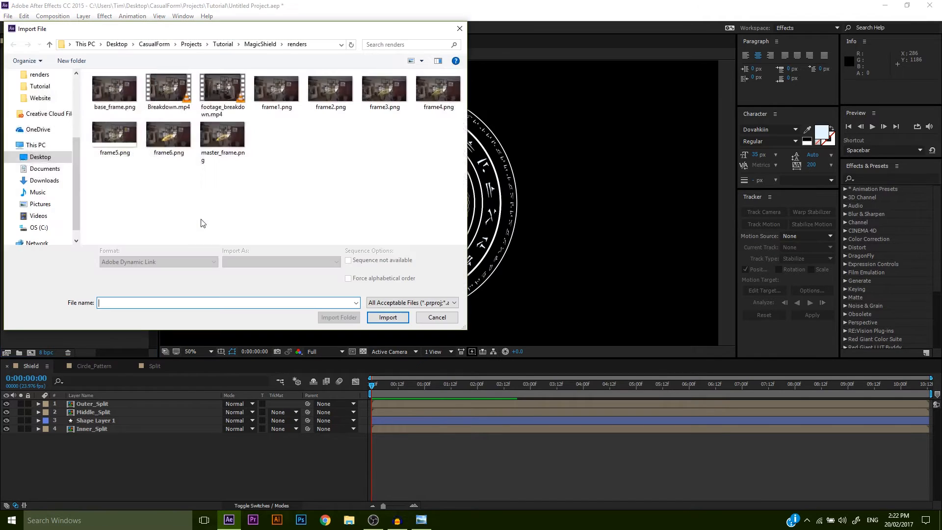
left_click(260, 44)
double_click(121, 101)
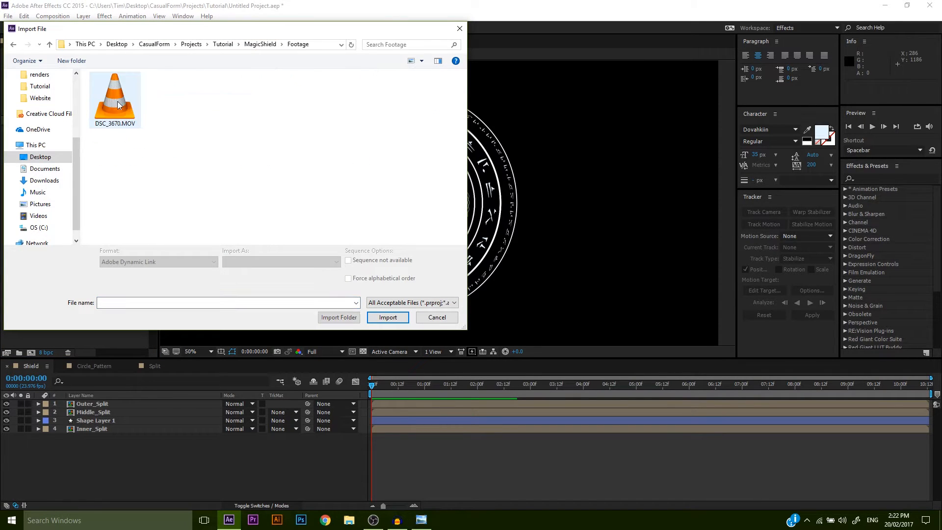
left_click(123, 102)
left_click(387, 317)
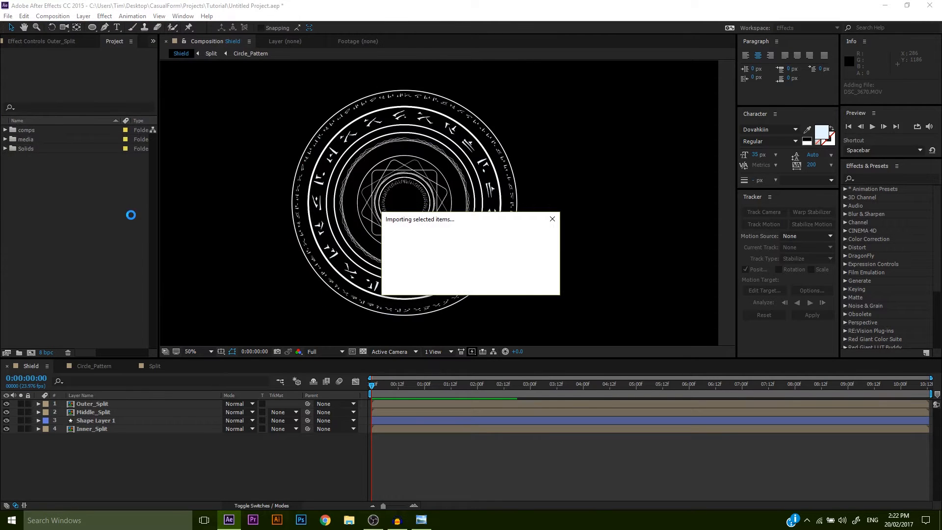
Step: File the imported DSC_3670.MOV in the media folder and expand that folder
left_click(52, 170)
left_click_drag(43, 139, 41, 148)
left_click(5, 140)
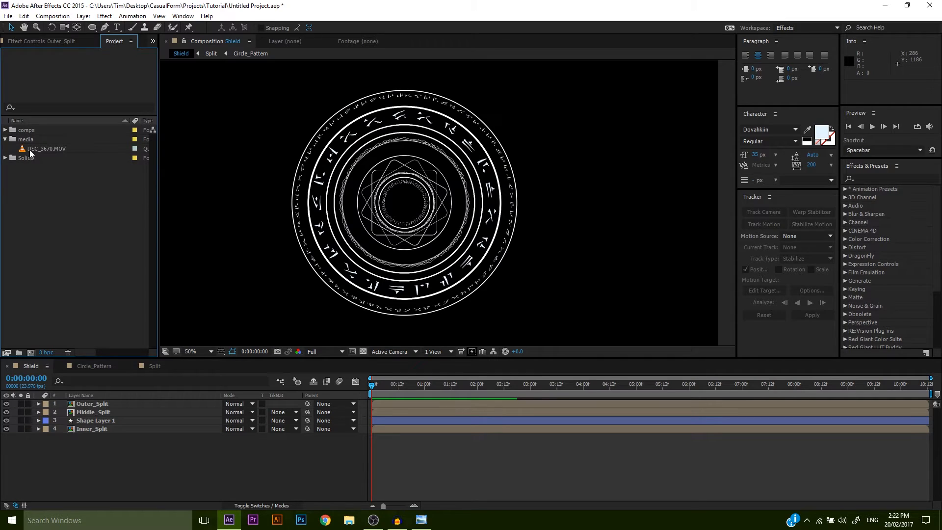
Step: Create a new composition from the DSC_3670.MOV footage
left_click(31, 153)
right_click(30, 150)
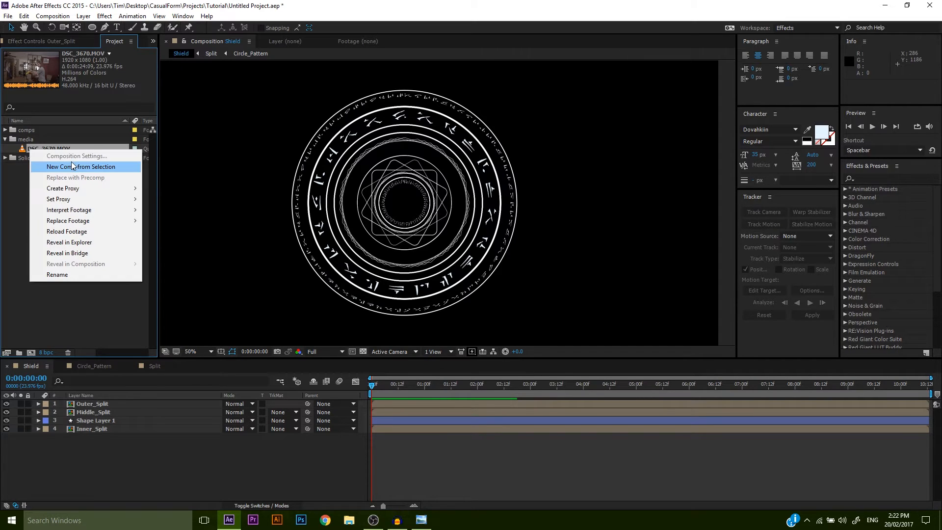
left_click(43, 177)
left_click(58, 149)
left_click_drag(58, 150, 31, 352)
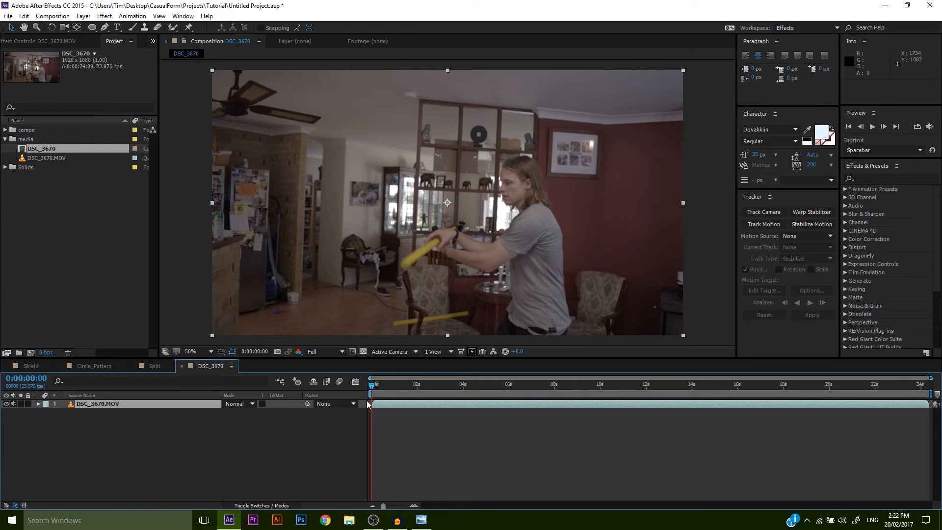
Step: Set the composition's preview resolution to Third and play back the footage
left_click(335, 353)
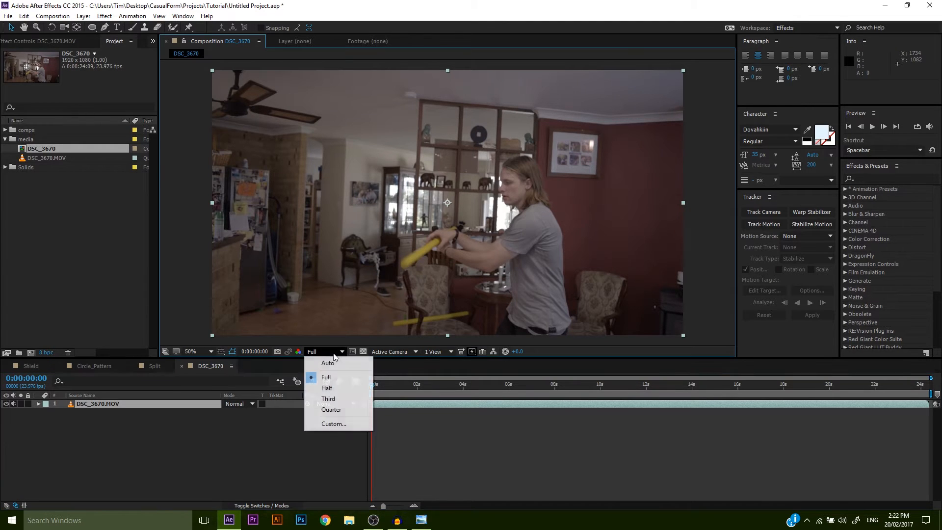
left_click(334, 399)
key("space")
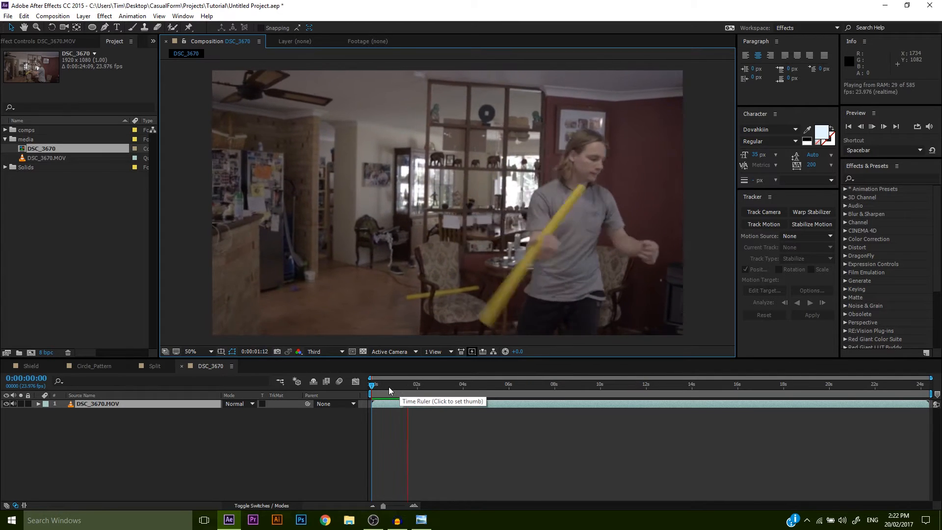
key("space")
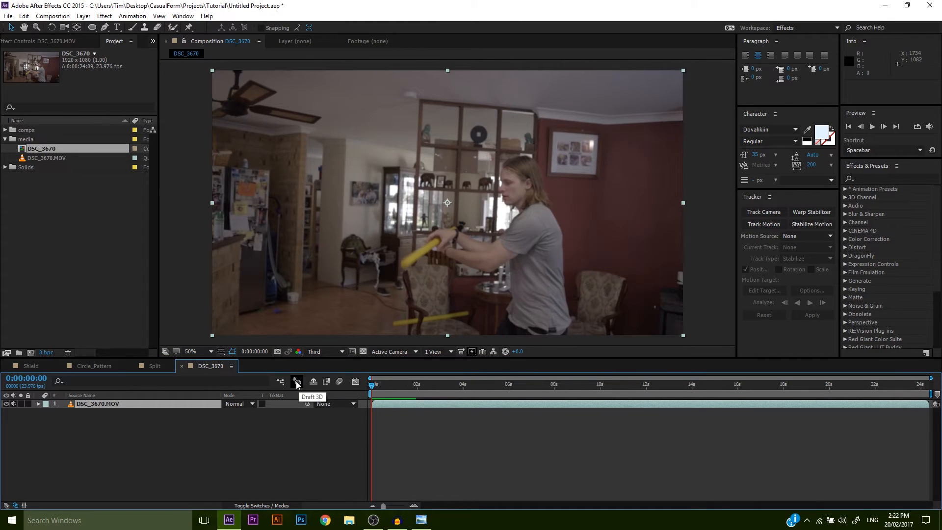
key("space")
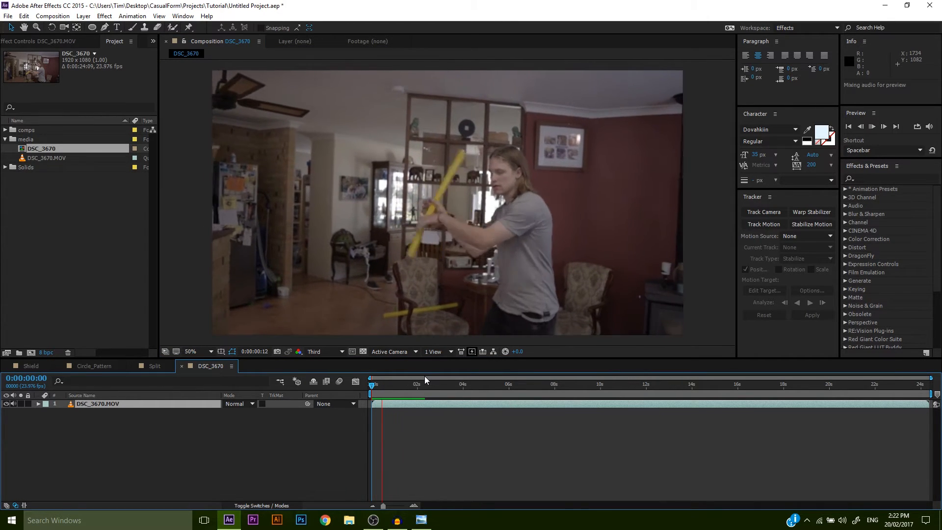
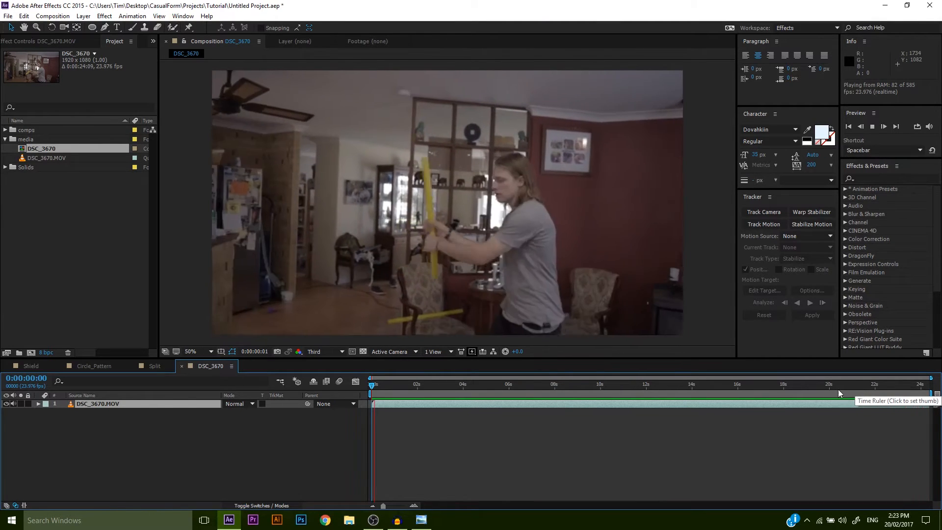
Step: Trim the DSC_3670.MOV layer's start to 0:00:15:11 and slide the remaining clip to the beginning of the composition
left_click(739, 388)
mouse_move(721, 390)
left_mouse_down()
mouse_move(664, 397)
mouse_move(751, 415)
mouse_move(726, 404)
left_mouse_up()
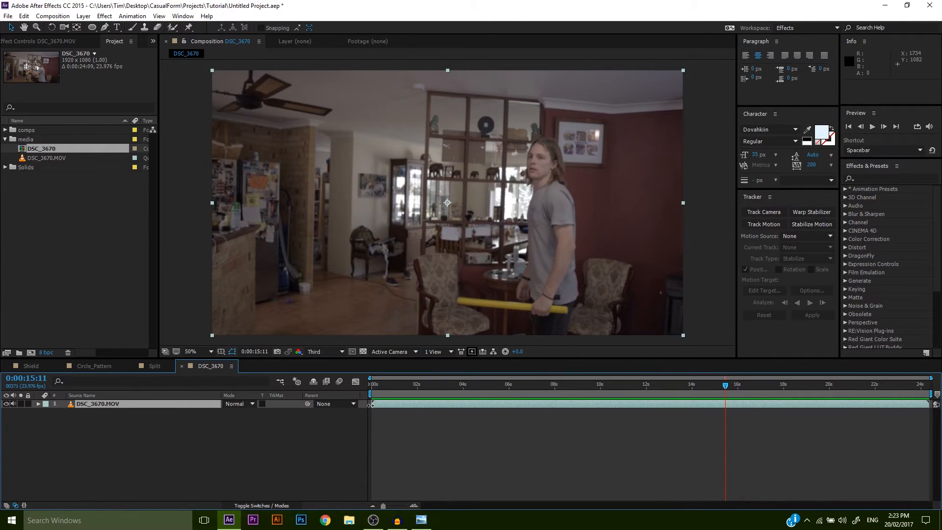
left_click_drag(371, 403, 612, 410)
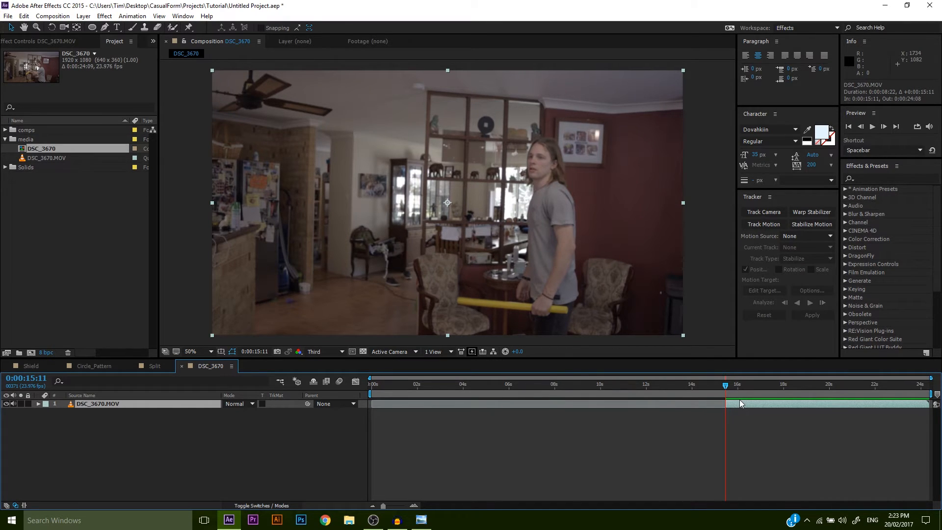
left_click_drag(743, 403, 456, 391)
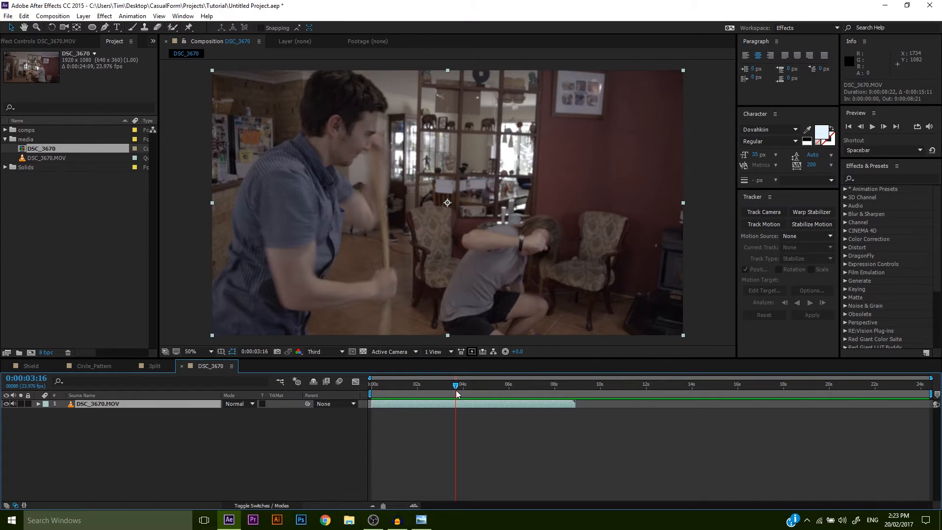
Step: Trim the layer's end to 0:00:03:16 and trim the composition to a work area ending at that point
left_click_drag(554, 412, 461, 408)
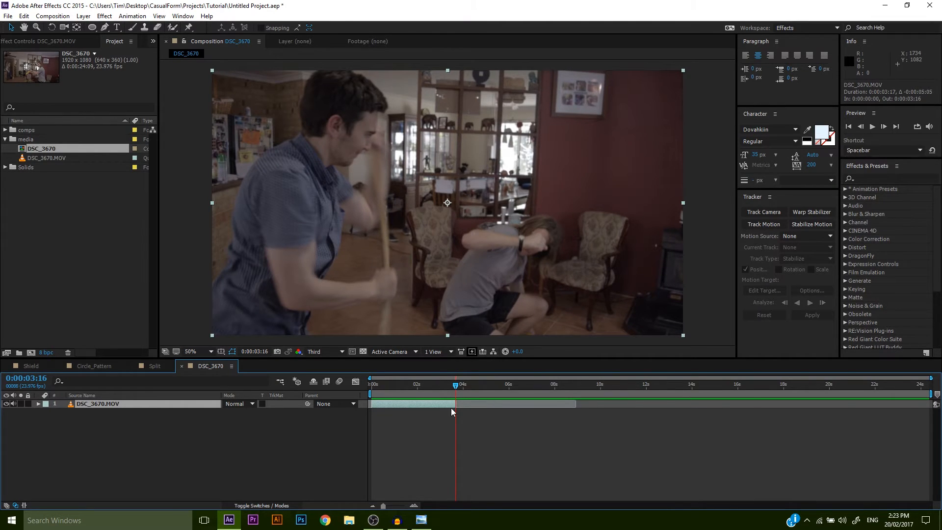
left_click_drag(929, 393, 460, 402)
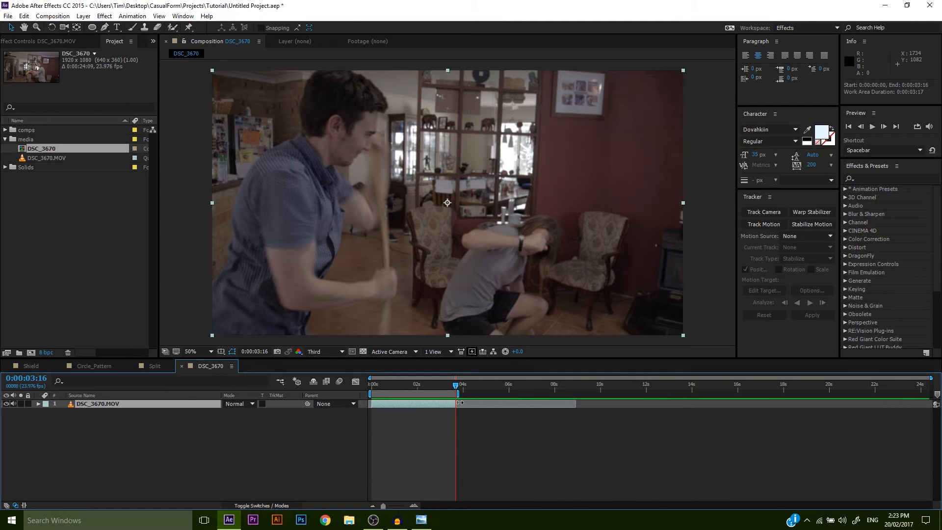
right_click(432, 393)
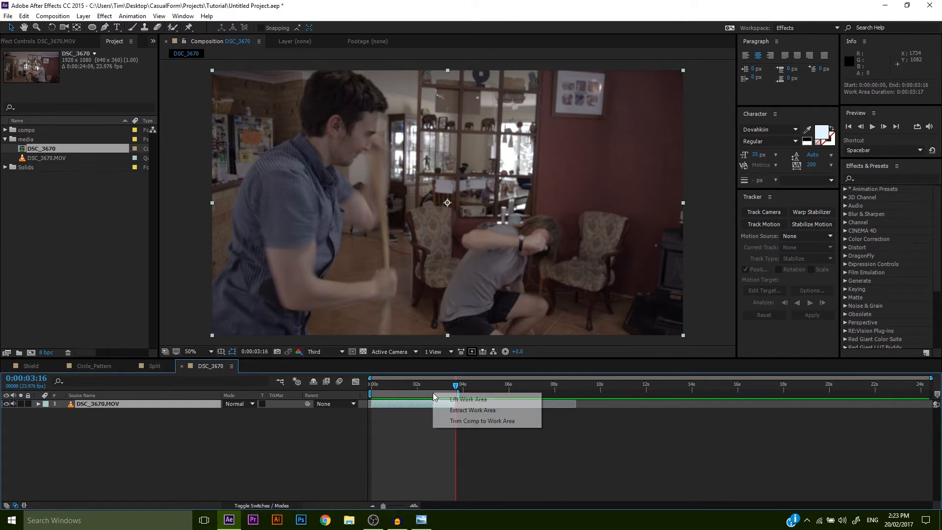
left_click(471, 421)
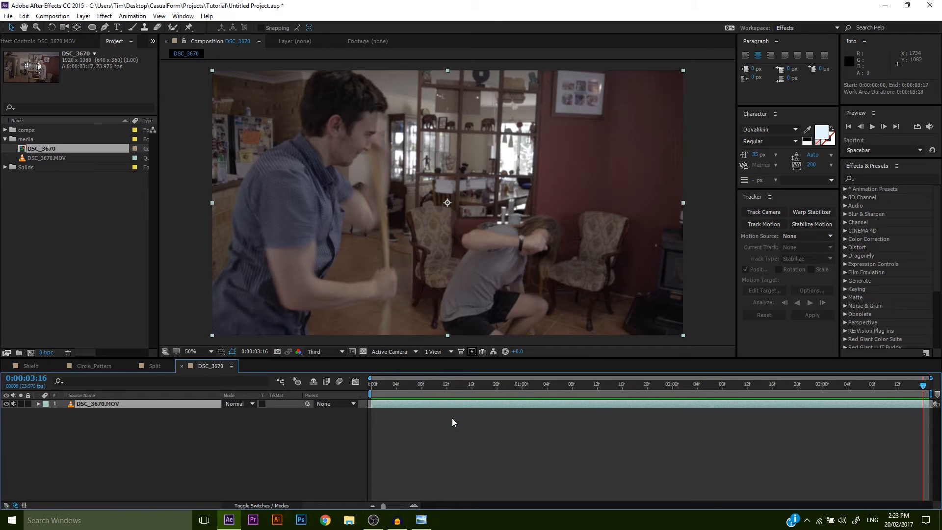
Step: Preview the trimmed footage from the first frame
left_click_drag(552, 387, 292, 401)
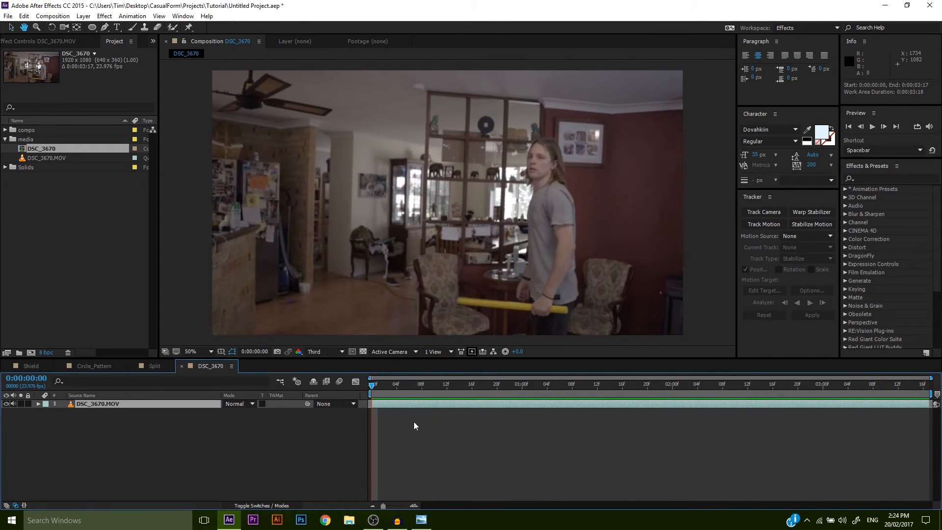
key("space")
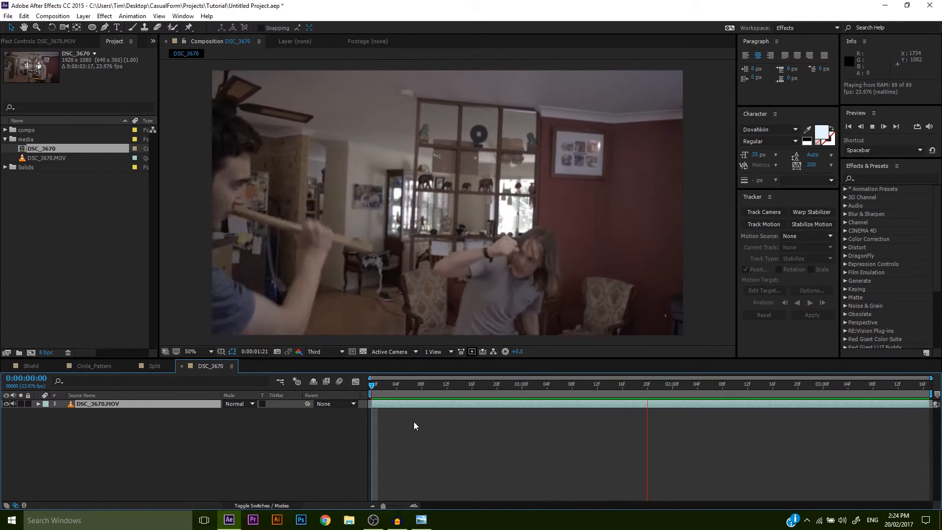
left_click_drag(437, 389, 350, 391)
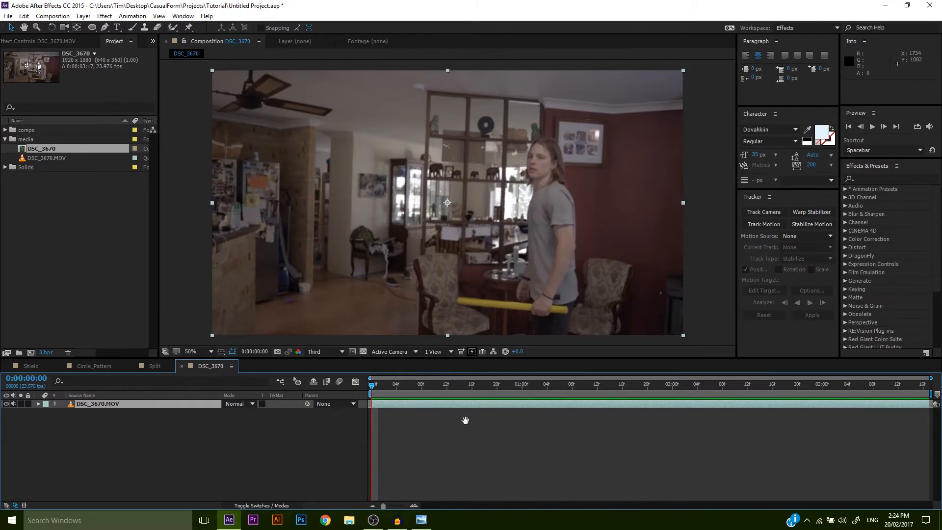
key("space")
Step: Split the footage layer at 0:00:01:15 and time-stretch its first part with a stretch factor of 80
left_click_drag(501, 383, 618, 399)
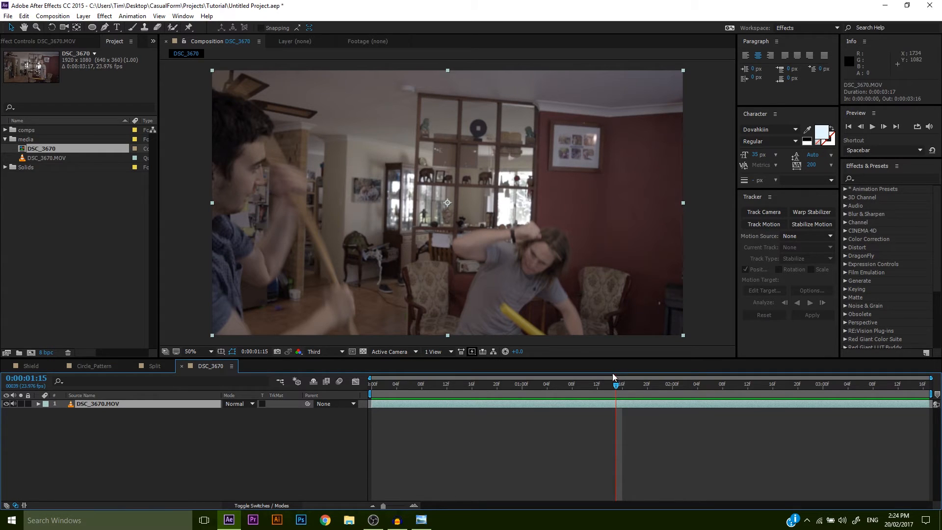
key("ctrl+shift+d")
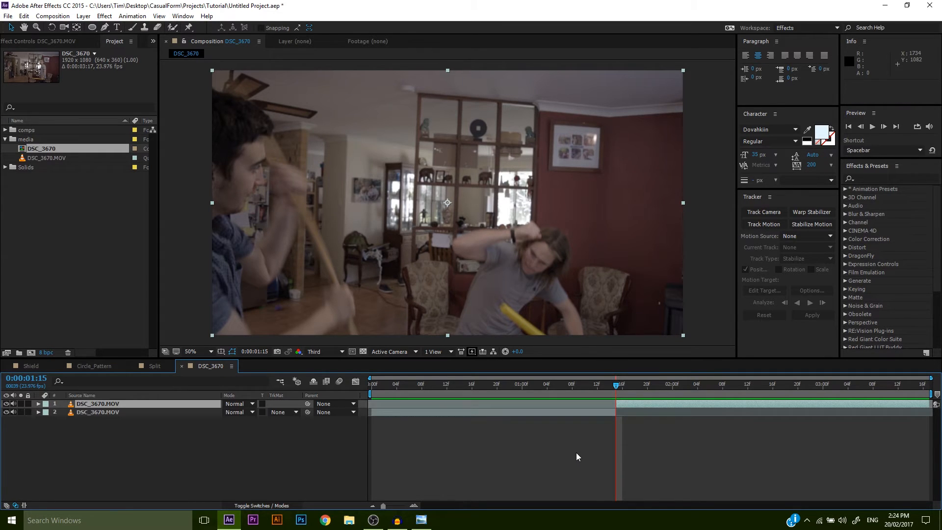
left_click(555, 413)
right_click(555, 414)
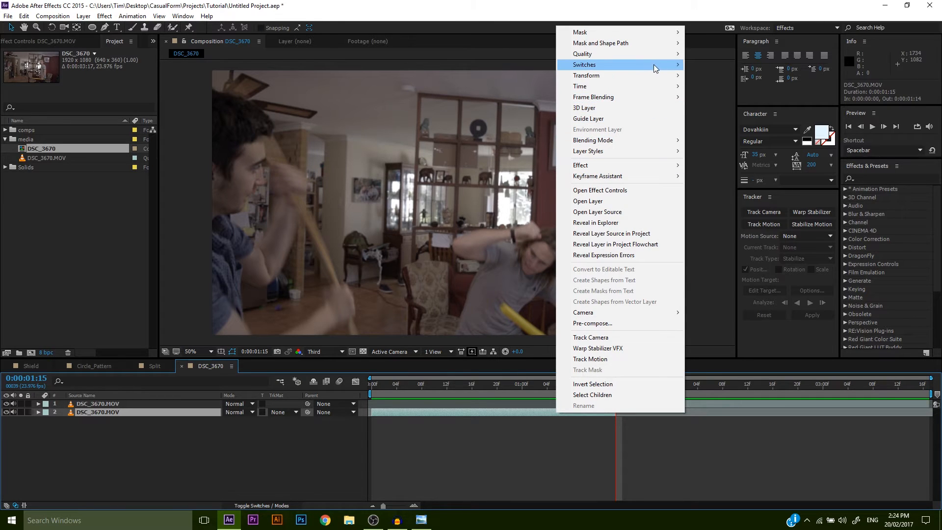
mouse_move(660, 86)
left_click(711, 107)
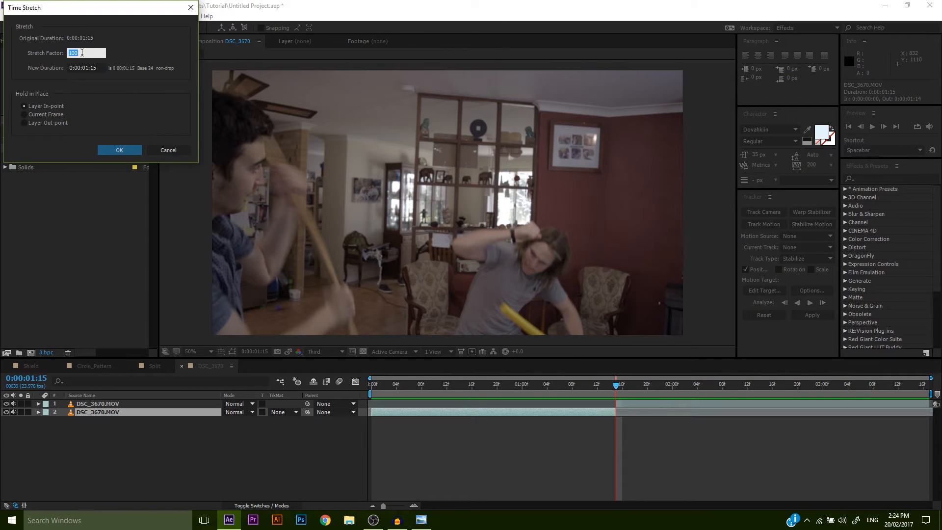
type("80")
left_click(123, 150)
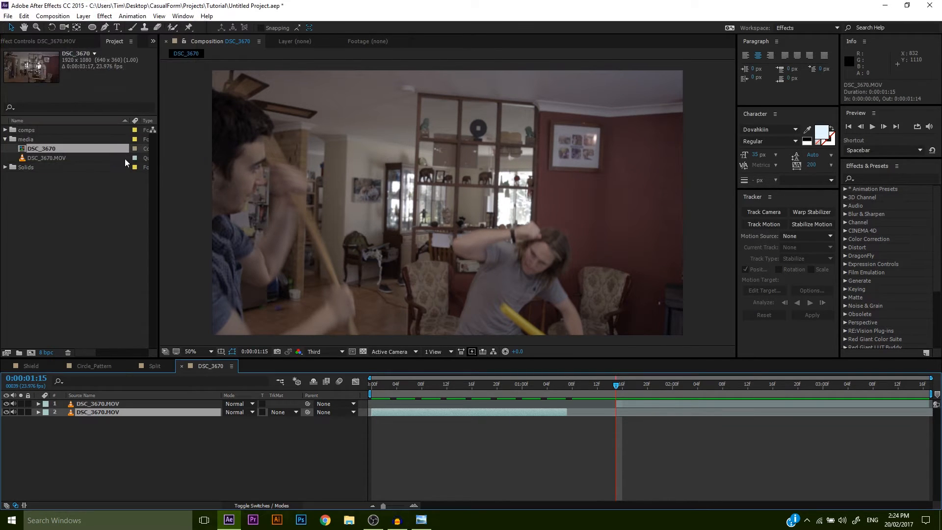
Step: Slide the second footage part up against the end of the first and preview the edit from the start
left_click_drag(621, 401, 580, 410)
key("space")
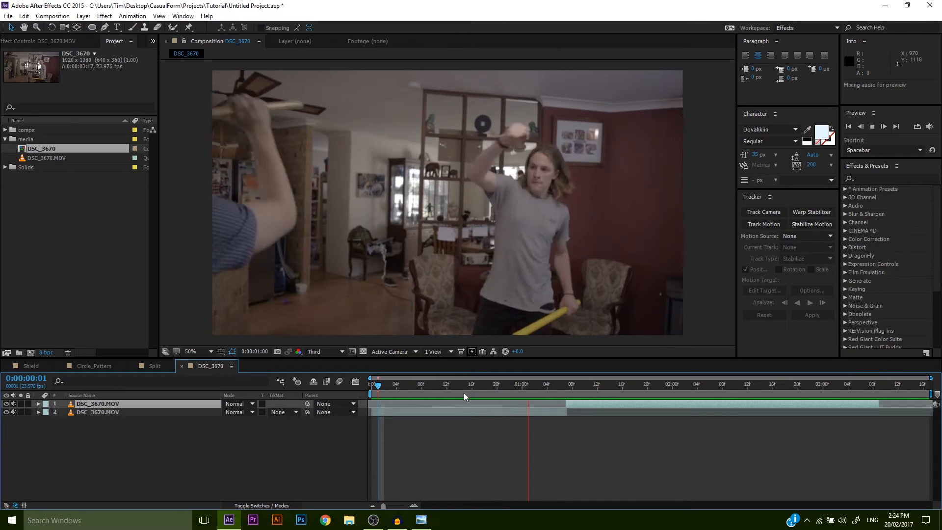
left_click(476, 385)
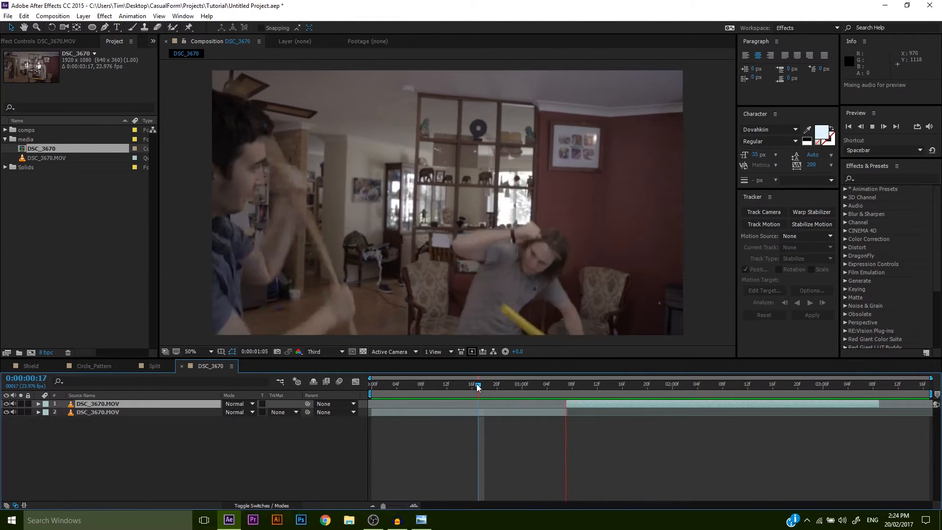
left_click(402, 387)
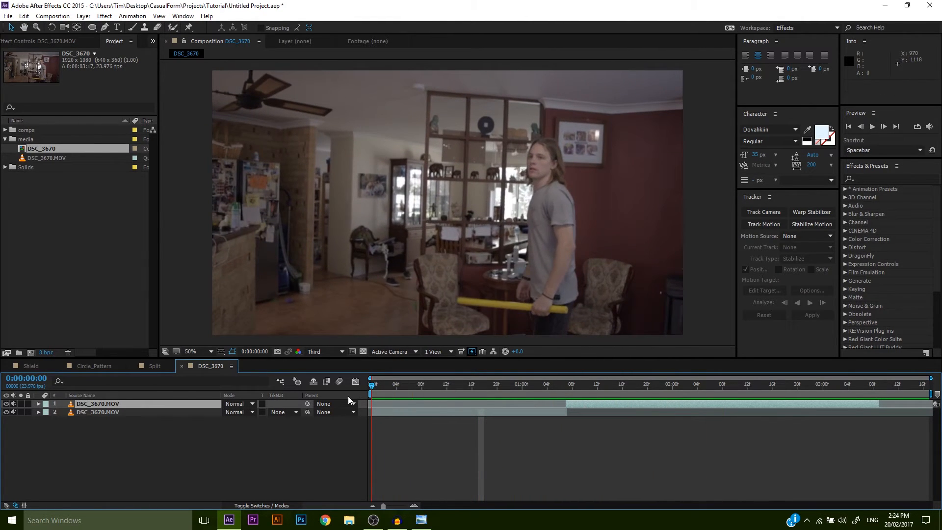
left_click(477, 384)
left_click_drag(473, 408, 347, 410)
key("space")
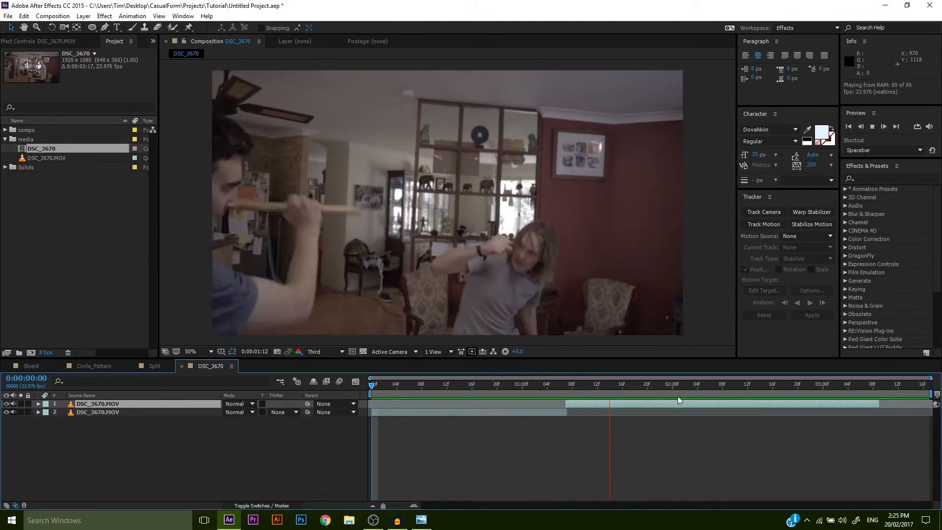
Step: End the work area where the second footage part ends, at 0:00:03:09, and trim the composition to the work area
left_click(884, 385)
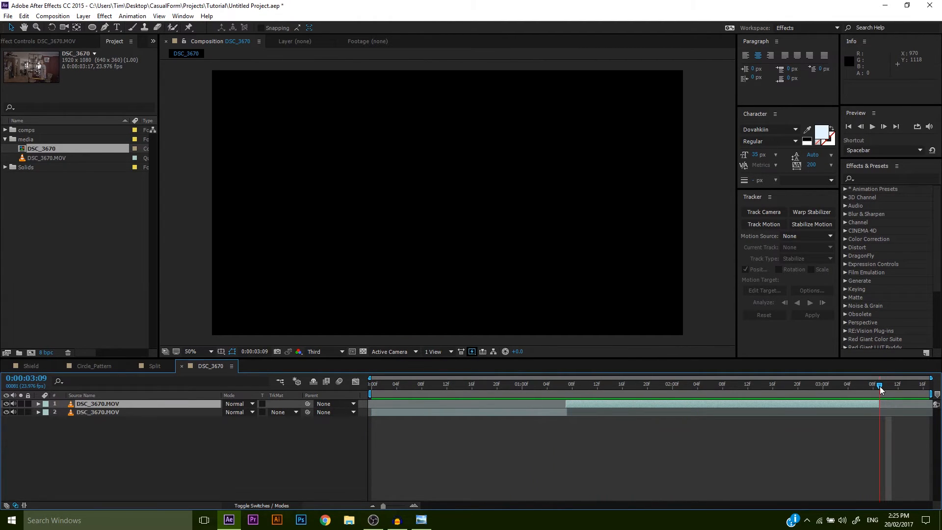
left_click_drag(929, 395, 870, 395)
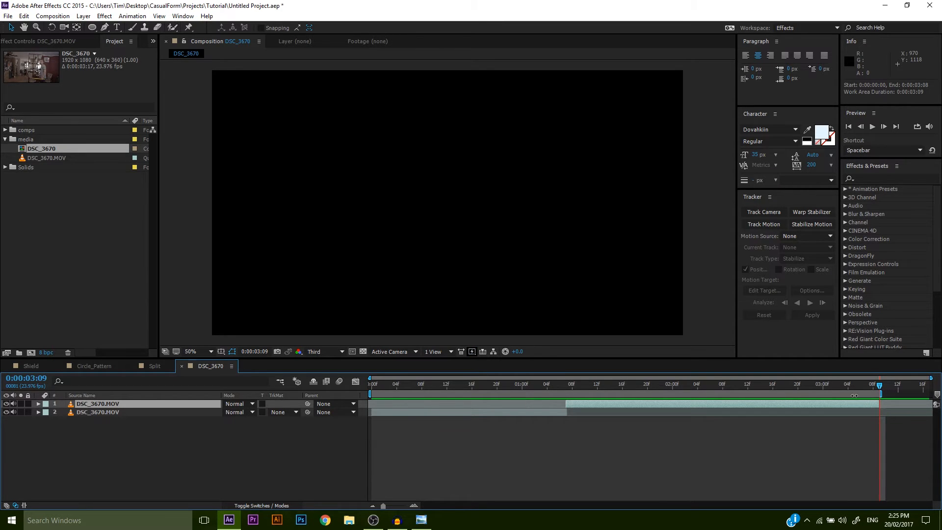
right_click(856, 395)
left_click(861, 419)
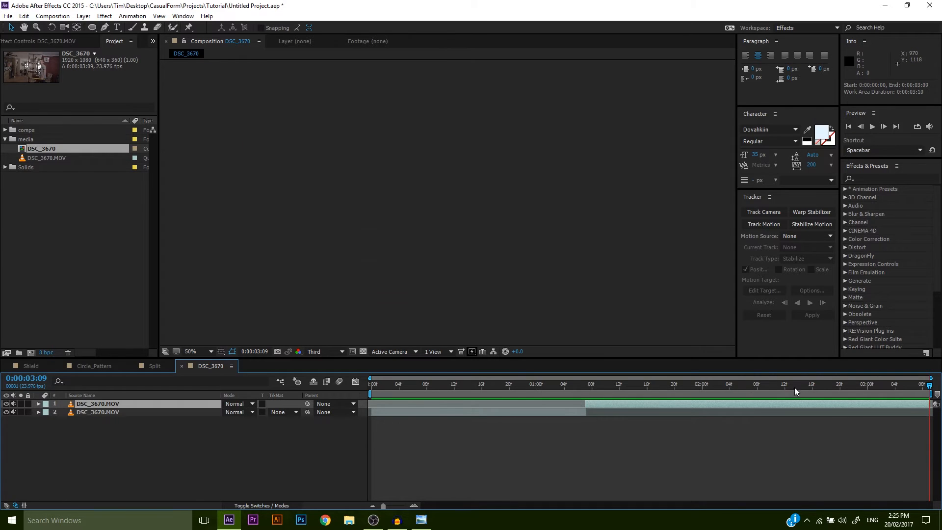
Step: Preview the shortened composition from the first frame and scrub back through the opening of the edit
key("space")
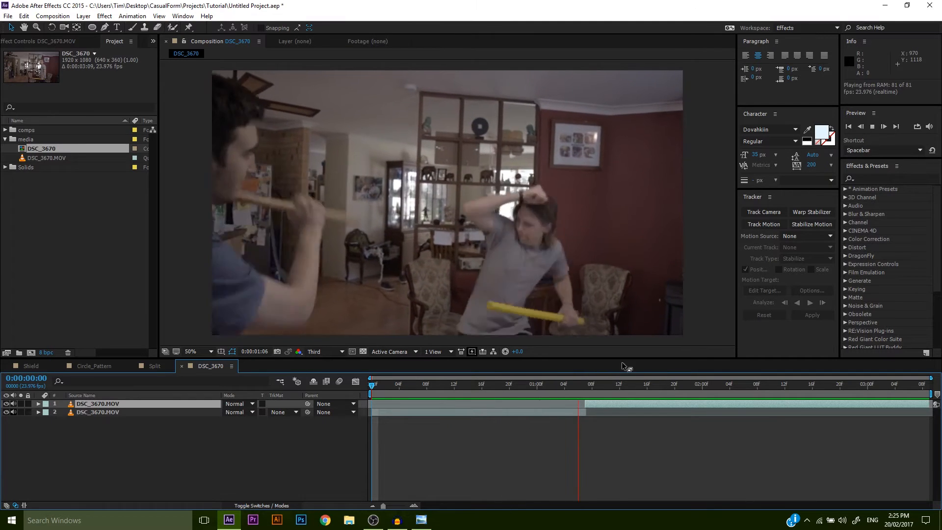
key("space")
left_click_drag(544, 390, 357, 410)
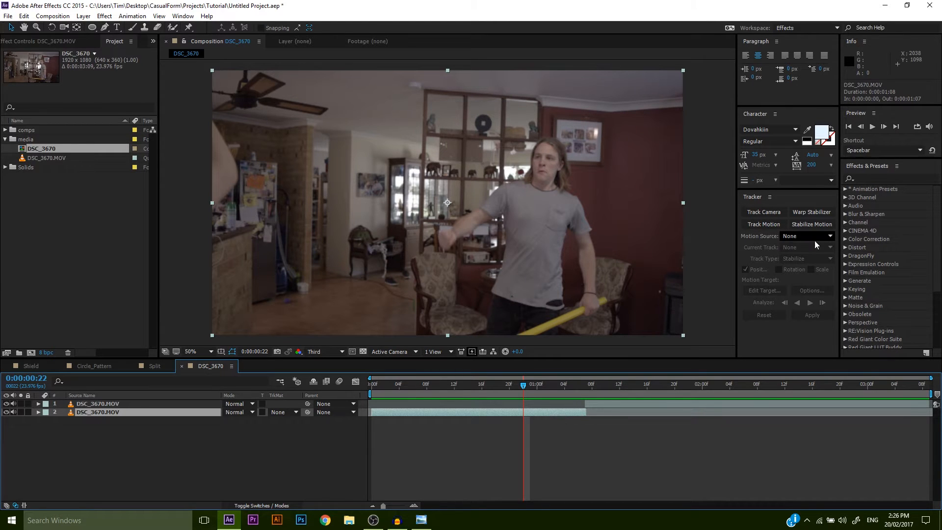
Step: Start a motion track on the first footage part and go to 0:00:01:08, where the actor raises his arm
left_click(786, 237)
left_click(758, 241)
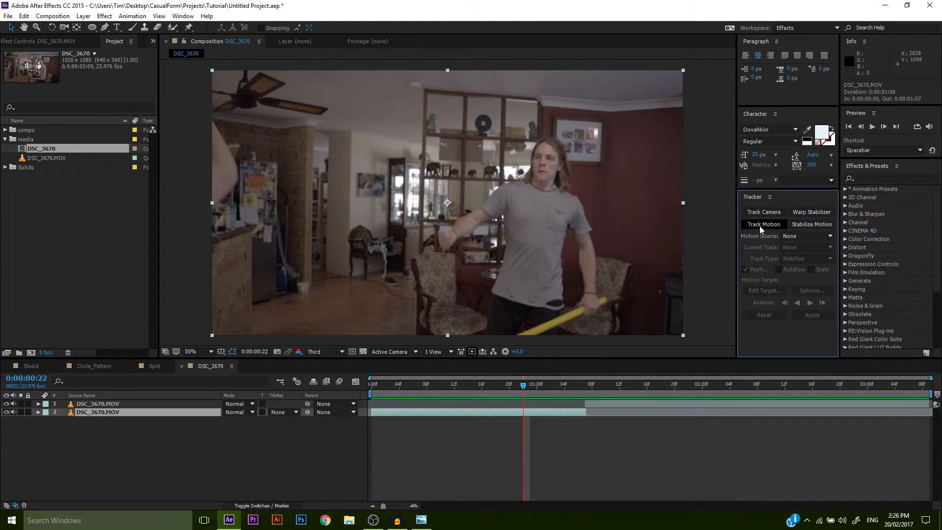
left_click(760, 226)
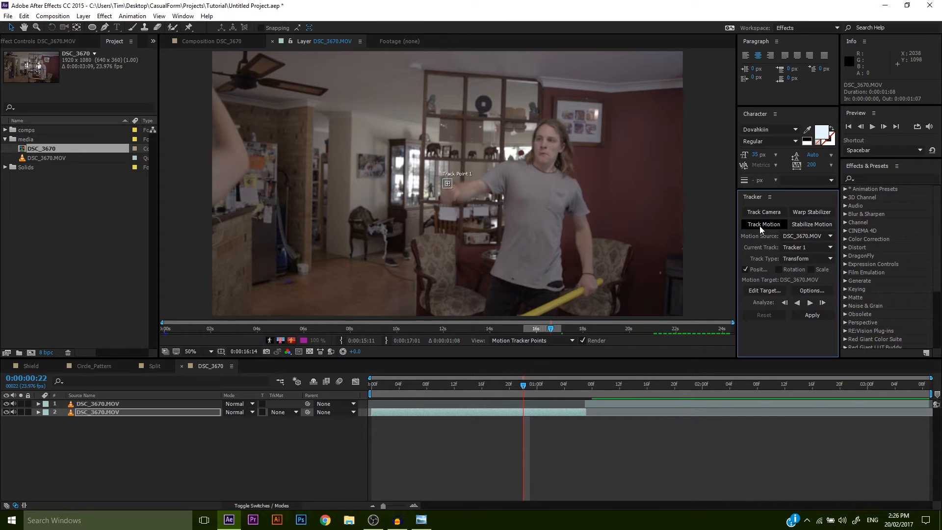
left_click_drag(563, 385, 591, 385)
left_click(599, 403)
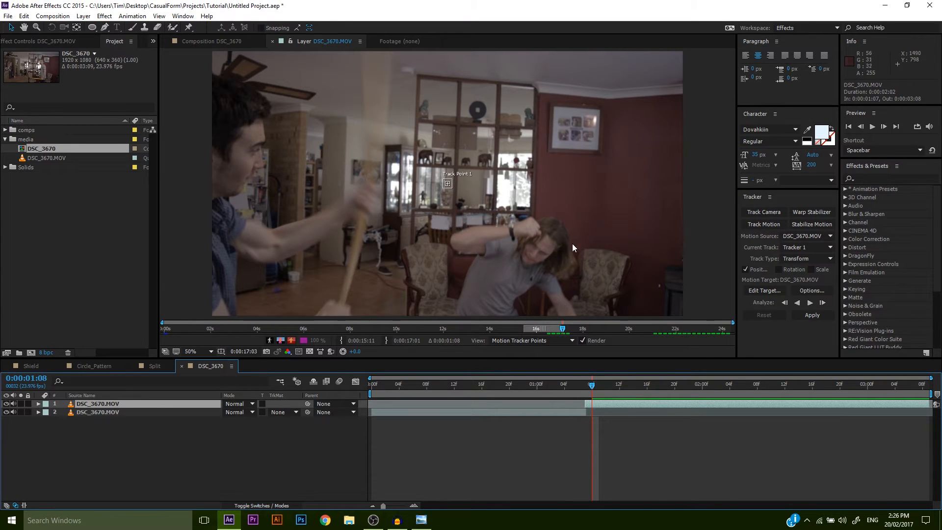
Step: Enlarge the feature and search regions of Track Point 1 and place it over the dark figurine on the cabinet shelf
scroll(449, 184, "up", 3)
left_click(457, 193)
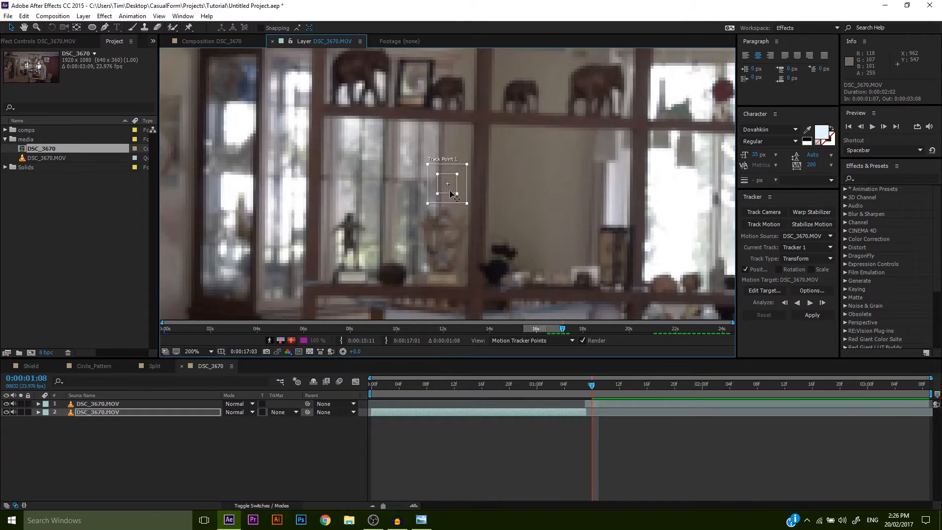
left_click_drag(456, 193, 484, 221)
left_click_drag(470, 197, 436, 217)
scroll(518, 258, "down", 1)
scroll(407, 180, "down", 1)
scroll(437, 217, "up", 1)
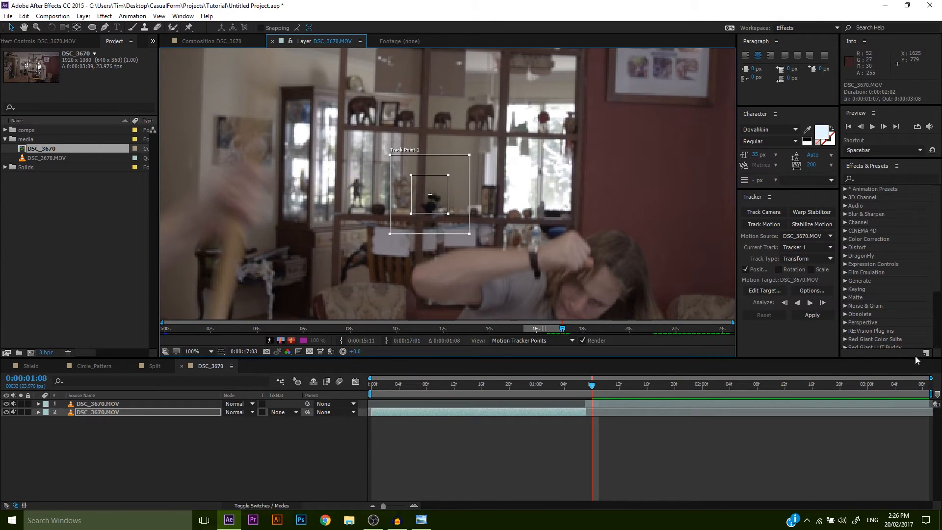
Step: Try analyzing the track forward from 0:00:01:08 for a few frames, and undo the motion track
left_click(810, 302)
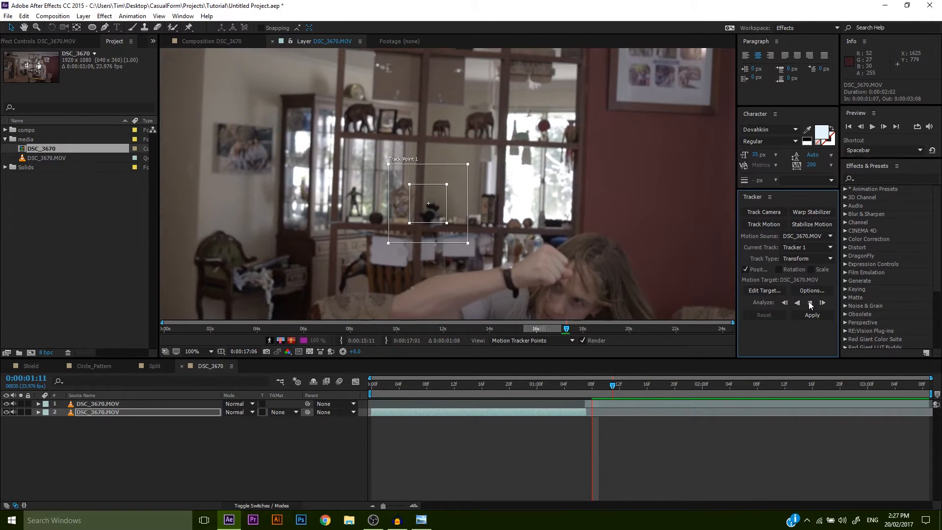
left_click(810, 304)
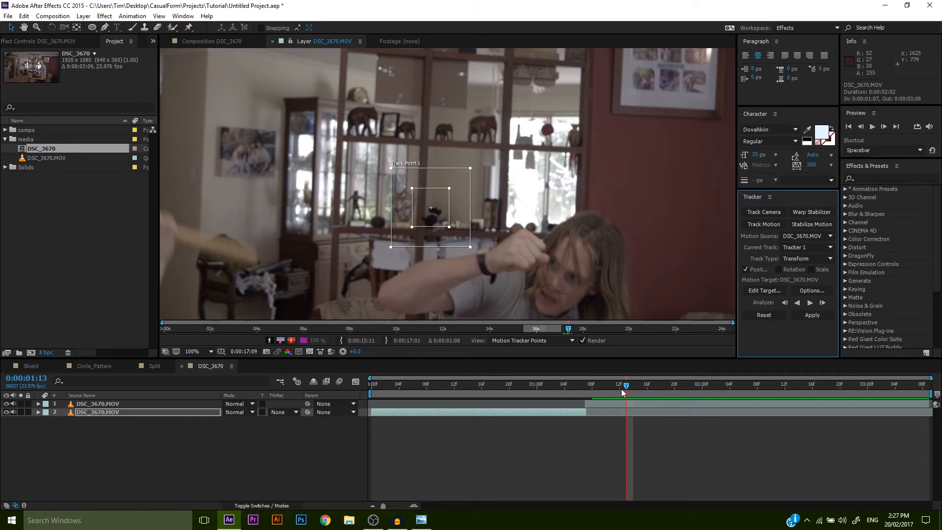
key("ctrl+z")
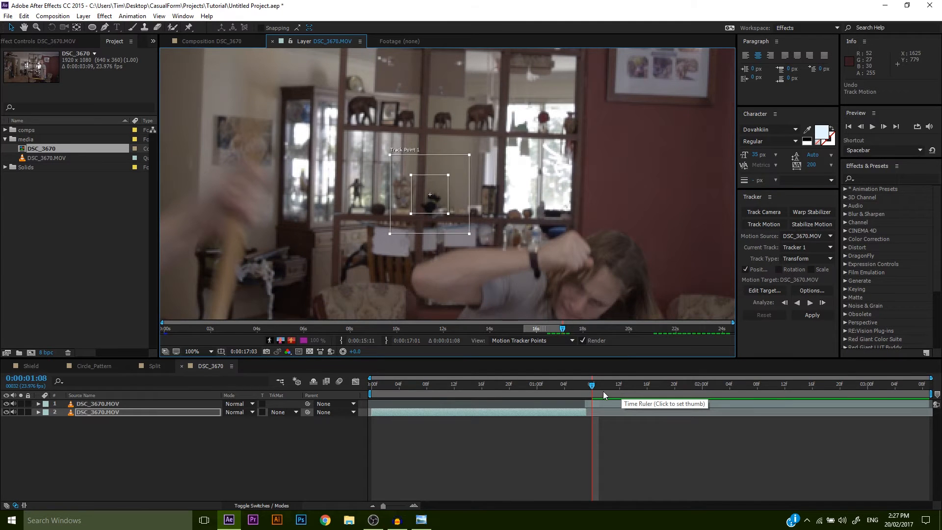
left_click_drag(617, 390, 594, 387)
Step: Move Track Point 1 onto the actor's raised elbow and enable rotation tracking to add a second track point
left_click_drag(442, 257, 411, 202)
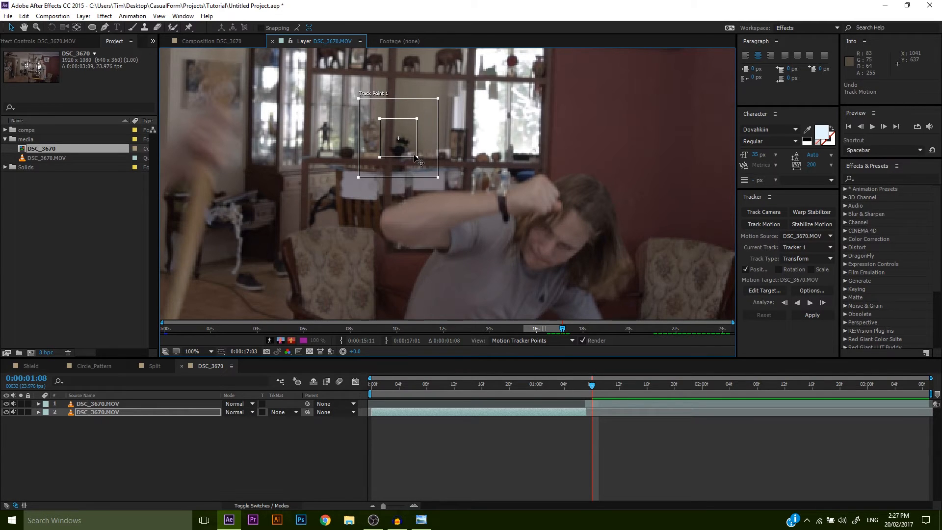
left_click_drag(414, 156, 405, 208)
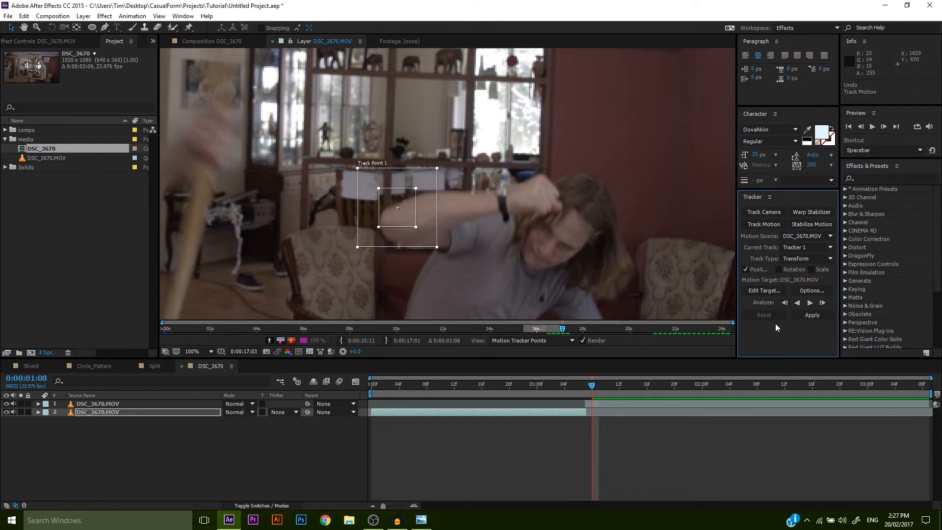
left_click(778, 270)
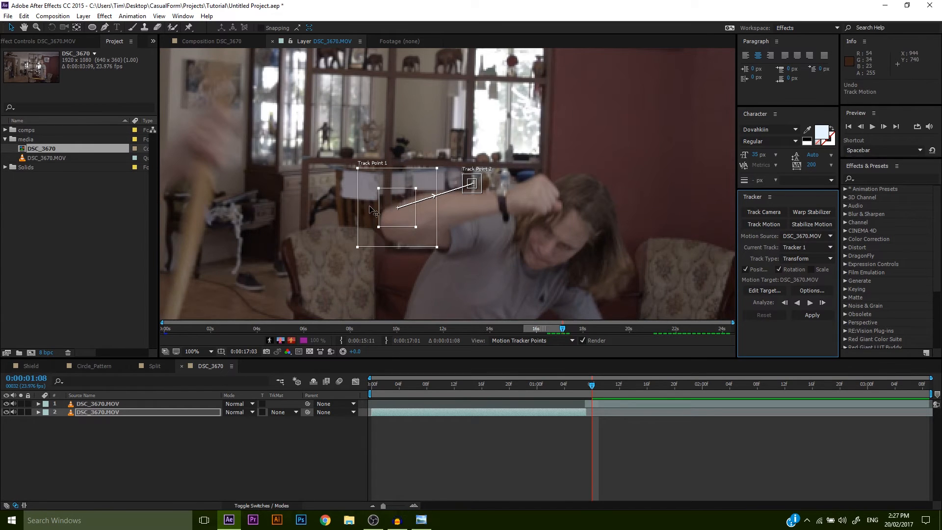
scroll(406, 210, "up", 1)
left_click_drag(509, 223, 484, 219)
scroll(484, 229, "down", 2)
left_click(496, 281)
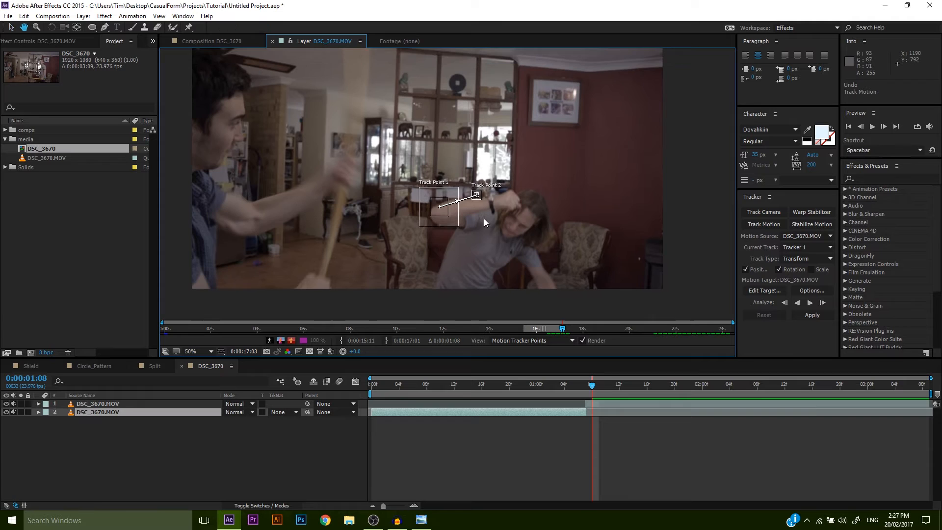
Step: At 0:00:02:06, move Track Point 1 to the wrist of the actor's lowered arm near the floor
left_click_drag(600, 388, 745, 388)
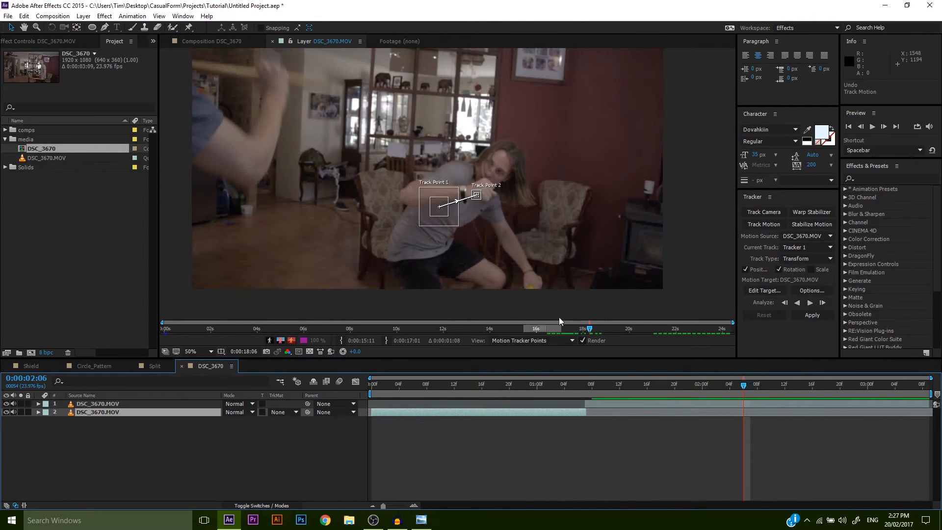
left_click_drag(439, 206, 522, 269)
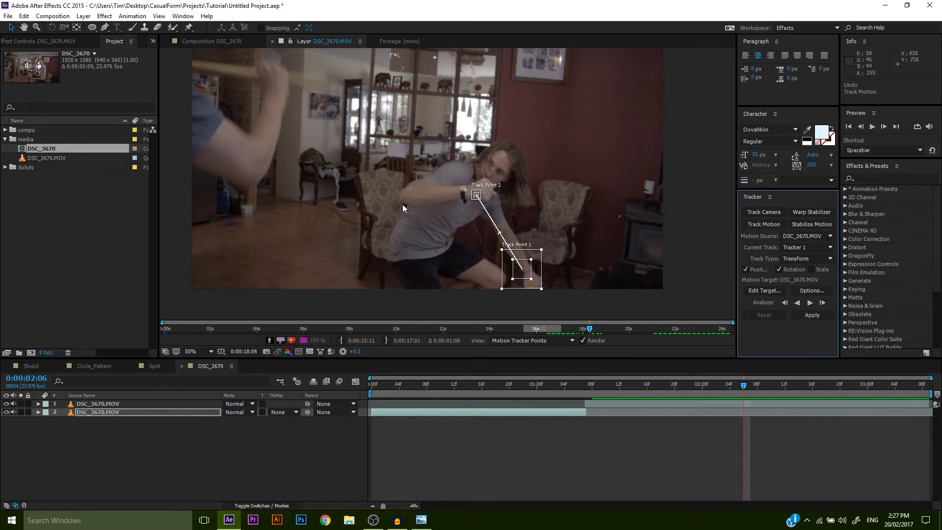
scroll(406, 204, "up", 1)
left_click_drag(439, 211, 519, 296)
left_click_drag(376, 168, 414, 210)
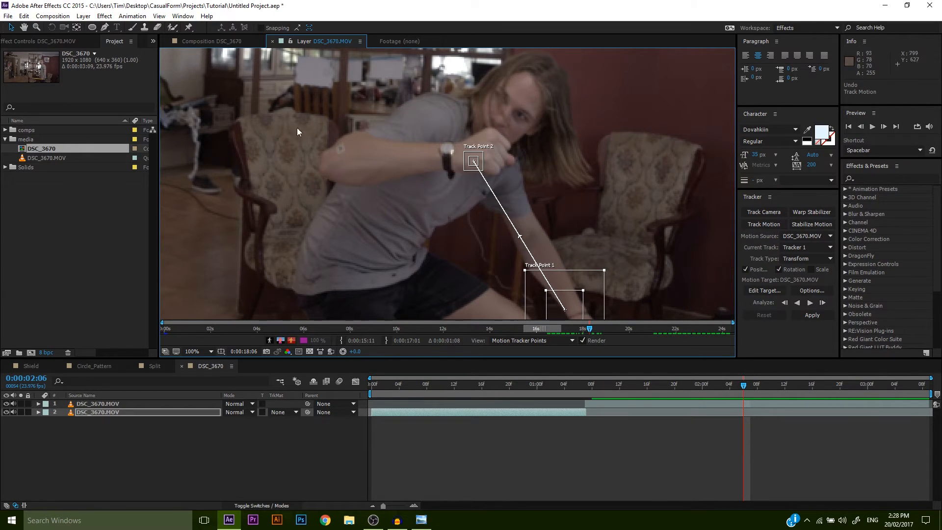
left_click_drag(548, 283, 572, 216)
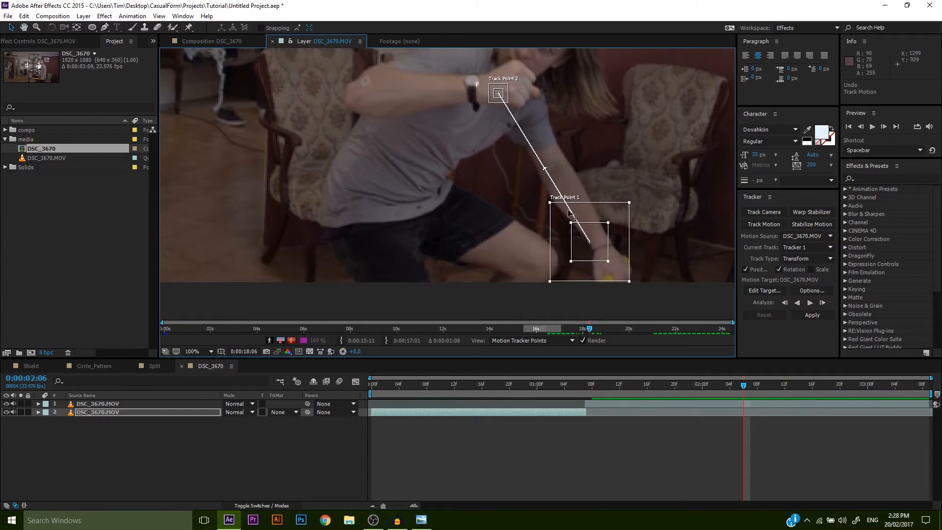
Step: At 0:00:01:08, place Track Point 1 on the forearm's upper edge near the elbow and shrink its feature and search regions
left_click_drag(606, 242, 374, 78)
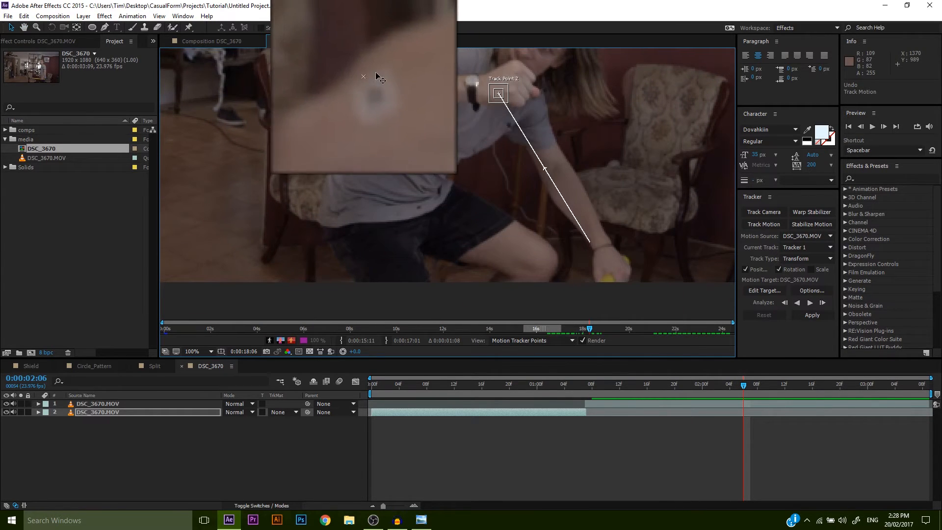
left_click(592, 386)
left_click_drag(592, 385, 592, 385)
left_click_drag(480, 203, 426, 234)
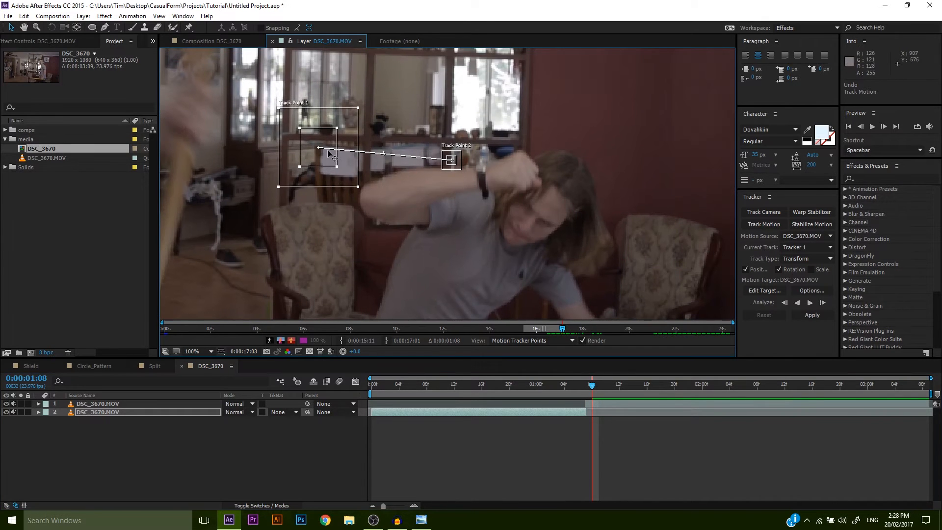
left_click_drag(330, 158, 395, 185)
left_click_drag(388, 185, 395, 191)
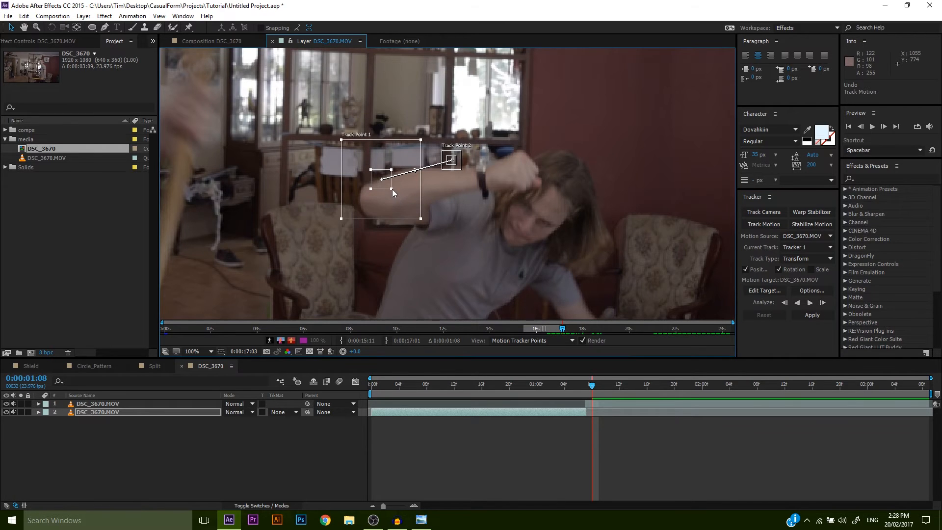
left_click_drag(386, 187, 388, 187)
left_click_drag(420, 217, 411, 207)
Step: Enlarge Track Point 2's search region and place the point where the wristwatch meets the upper edge of the wrist
left_click(462, 160)
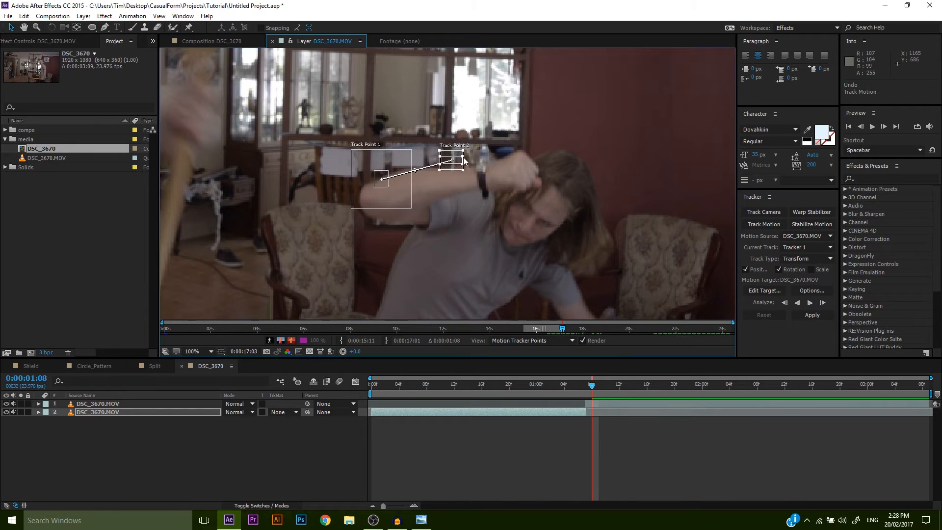
left_click_drag(461, 169, 476, 187)
left_click_drag(465, 174, 487, 171)
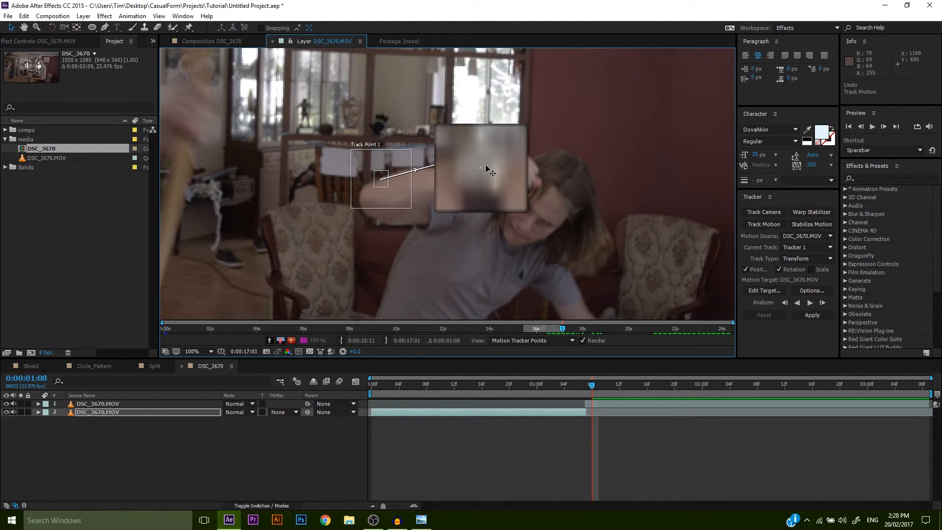
left_click_drag(486, 170, 491, 186)
scroll(499, 192, "up", 4)
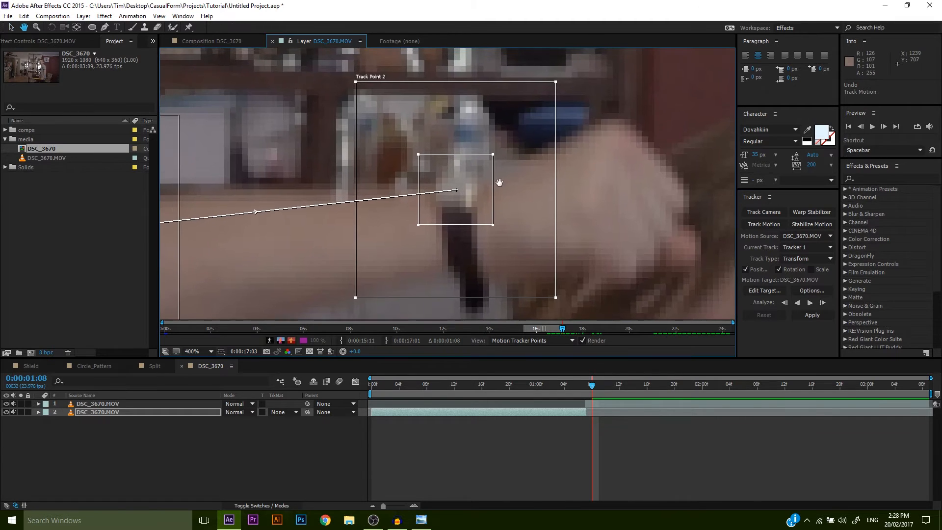
key("comma")
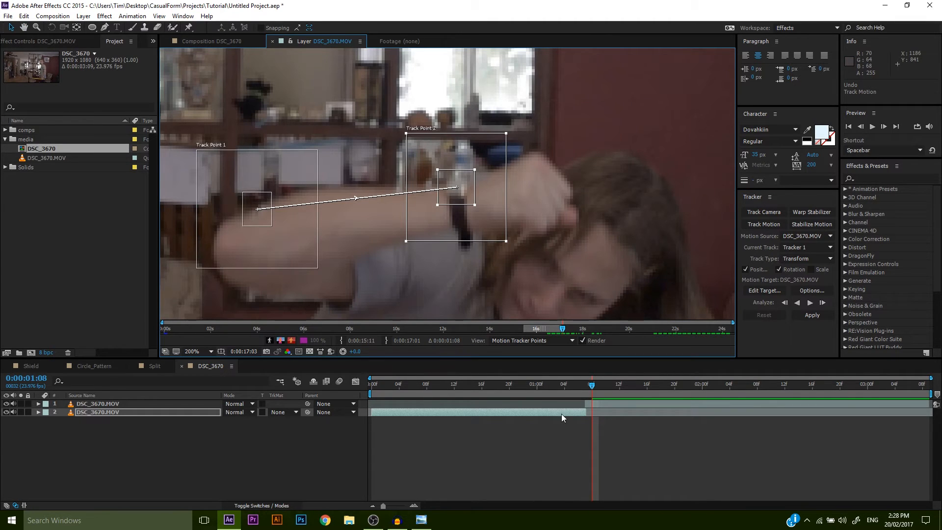
Step: Show the DSC_3670 composition and set its preview resolution to Full
left_click(232, 40)
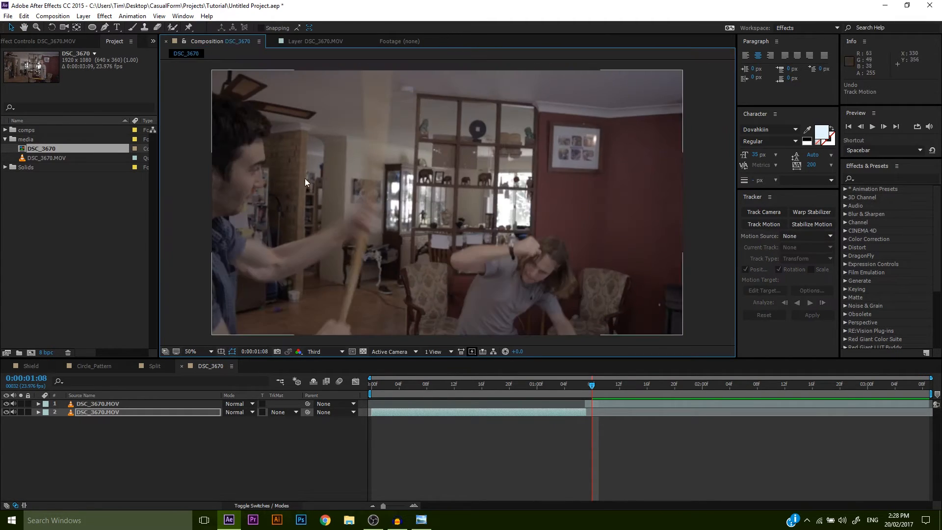
left_click(331, 352)
left_click(334, 375)
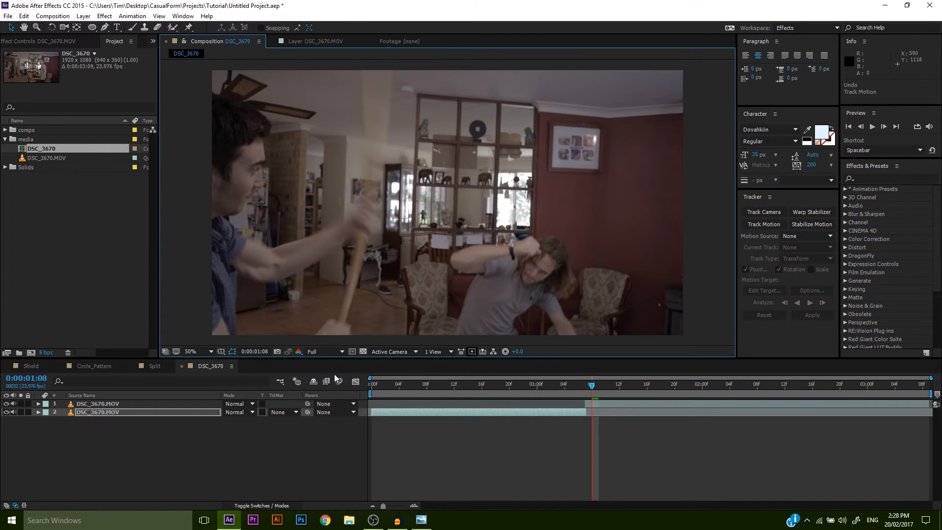
left_click(471, 447)
Step: Start Track Motion on the lower DSC_3670.MOV layer
left_click(596, 401)
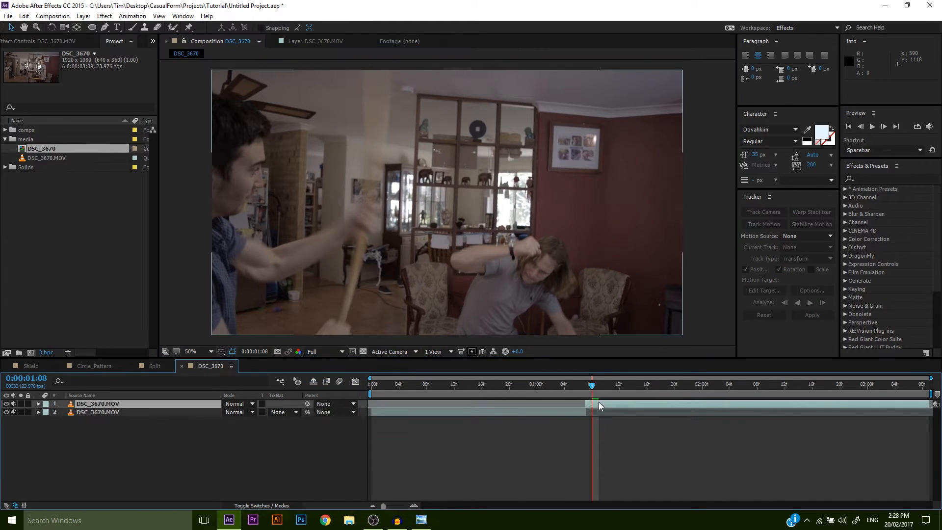
left_click(572, 412)
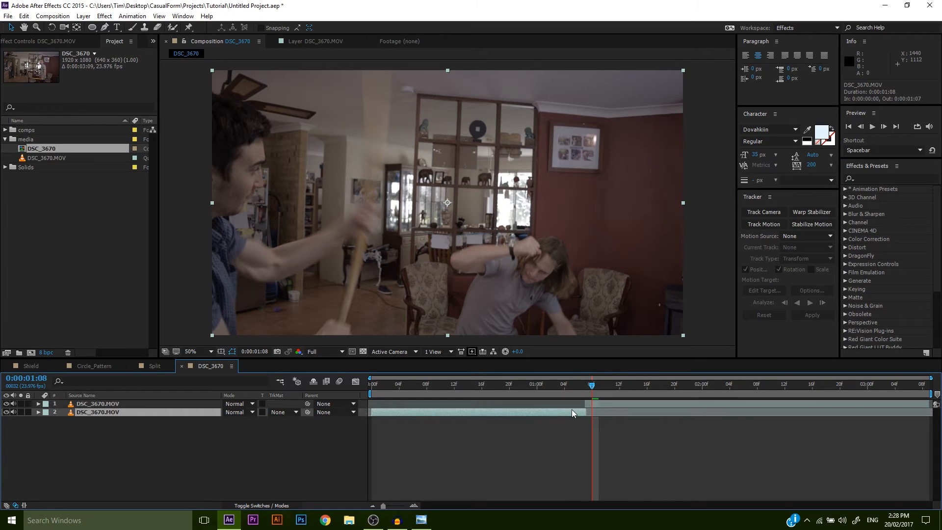
left_click(766, 226)
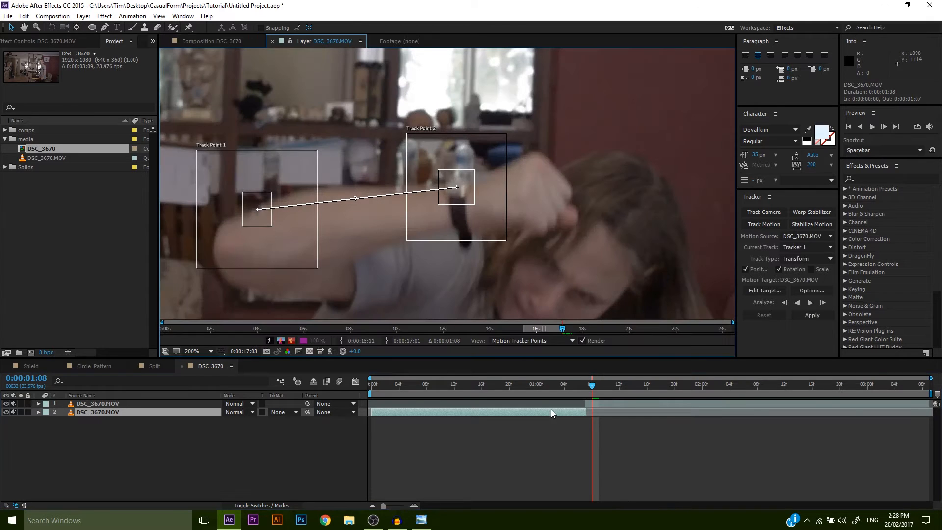
Step: Analyze one frame forward and realign Track Point 1 with the forearm edge near the elbow
left_click_drag(465, 268, 520, 221)
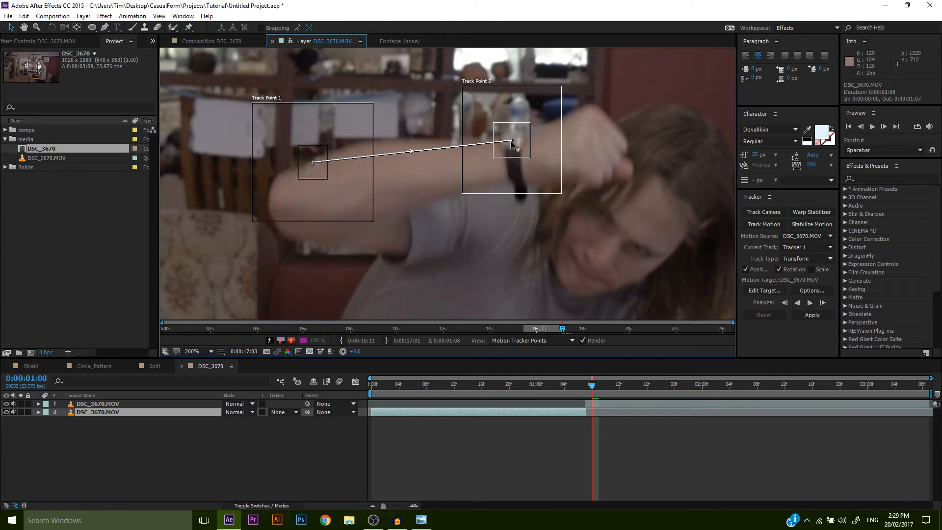
left_click(823, 303)
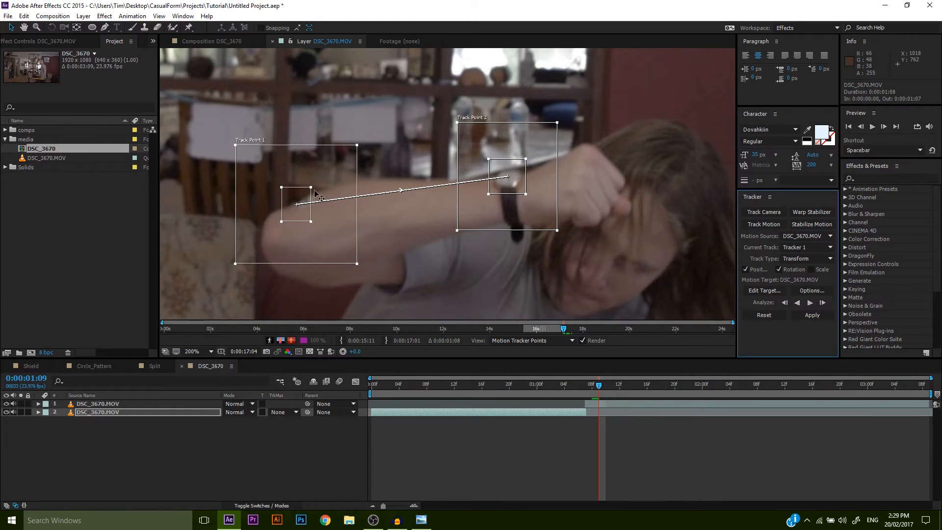
left_click_drag(300, 195, 310, 195)
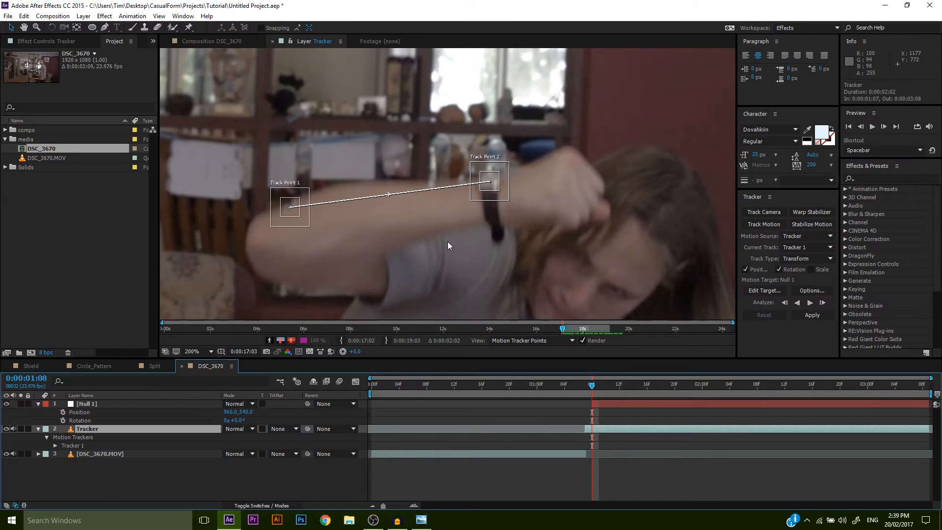
Step: On the Tracker layer, analyze the elbow and watch track points forward one frame at a time from 0:00:01:08
left_click(169, 491)
left_click(200, 427)
left_click(189, 453)
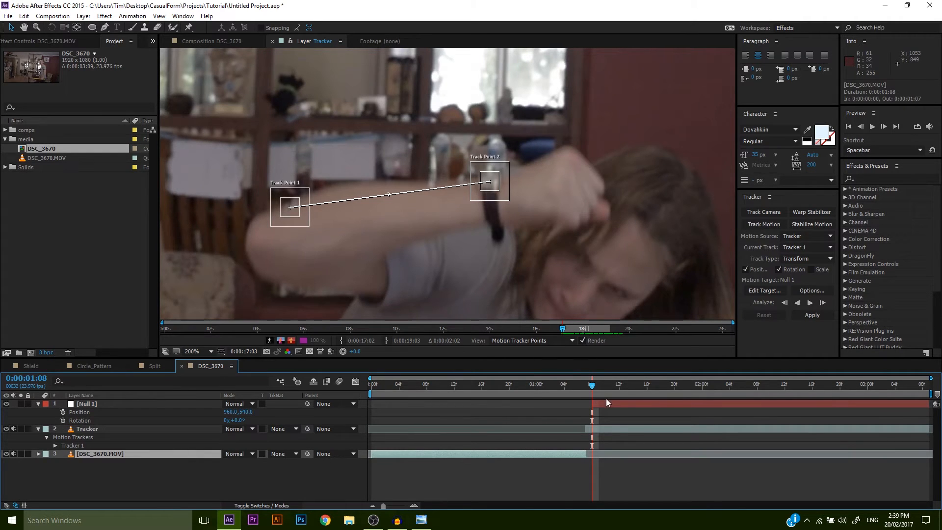
left_click(610, 429)
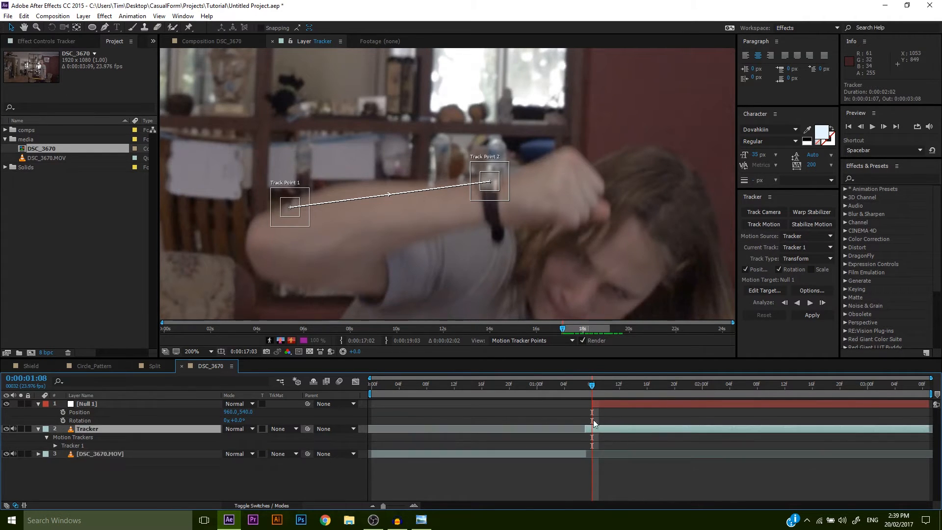
left_click(822, 303)
left_click_drag(487, 190, 387, 199)
left_click(822, 303)
left_click(822, 303)
left_click(822, 303)
left_click(822, 303)
Step: Advance the tracking analysis frame by frame, realigning both track points with the elbow and watch where they slip
left_click_drag(220, 237, 207, 221)
left_click(822, 303)
left_click_drag(341, 182, 323, 177)
left_click_drag(200, 212, 197, 204)
left_click(822, 304)
left_click(822, 303)
left_click_drag(296, 162, 299, 131)
left_click(822, 303)
left_click(822, 303)
left_click(822, 303)
left_click_drag(431, 206, 441, 189)
left_click_drag(323, 223, 337, 197)
left_click(823, 303)
left_click(822, 303)
Step: Track on to 0:00:02:05 one frame at a time, moving both points by hand to follow the fast-moving arm
left_click_drag(428, 191, 309, 328)
left_click(822, 303)
left_click_drag(404, 173, 459, 125)
left_click_drag(268, 219, 311, 169)
left_click(822, 303)
left_click_drag(460, 125, 527, 109)
left_click_drag(312, 170, 346, 148)
left_click(822, 303)
left_click_drag(528, 110, 555, 189)
left_click(822, 303)
left_click_drag(360, 156, 363, 192)
key("Page_Up")
key("Page_Down")
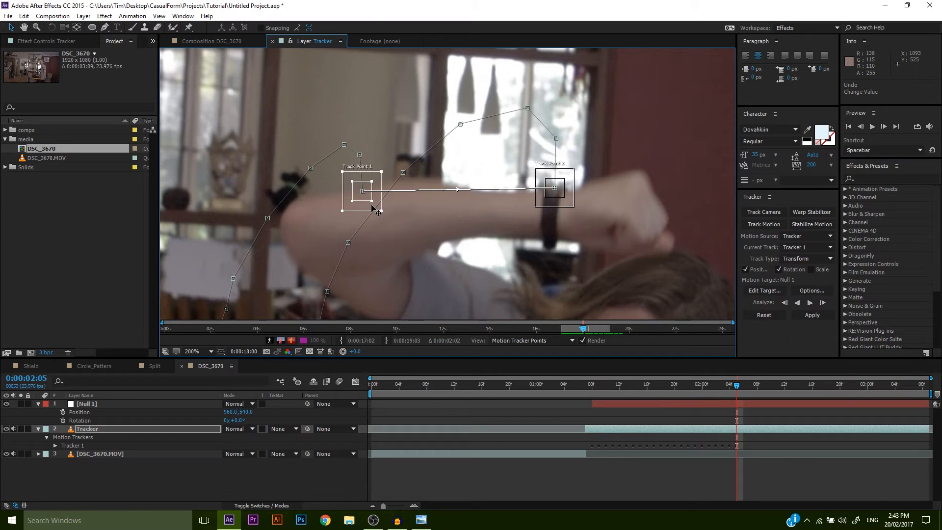
Step: Analyze forward to 0:00:02:08, repositioning both track points onto the elbow and watch as the arm drops
left_click(822, 302)
left_click_drag(559, 196, 535, 248)
left_click_drag(364, 196, 338, 248)
left_click(822, 303)
left_click_drag(532, 245, 501, 292)
left_click(823, 302)
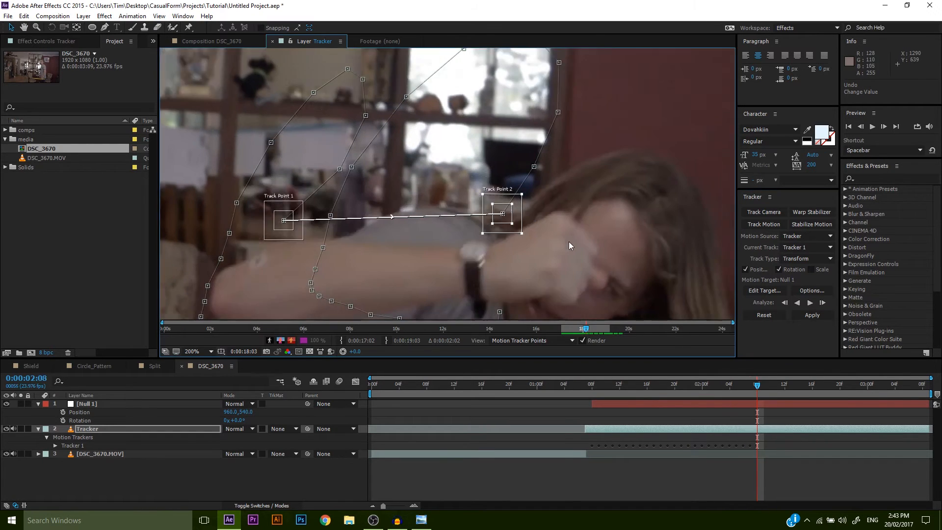
Step: Analyze single frames forward to 0:00:02:13 and correct the elbow and watch points on the lowered forearm
left_click(822, 303)
left_click_drag(501, 208, 470, 227)
left_click_drag(287, 228, 252, 240)
left_click(822, 302)
left_click(823, 303)
left_click_drag(283, 146, 273, 147)
left_click(822, 302)
left_click_drag(462, 126, 451, 113)
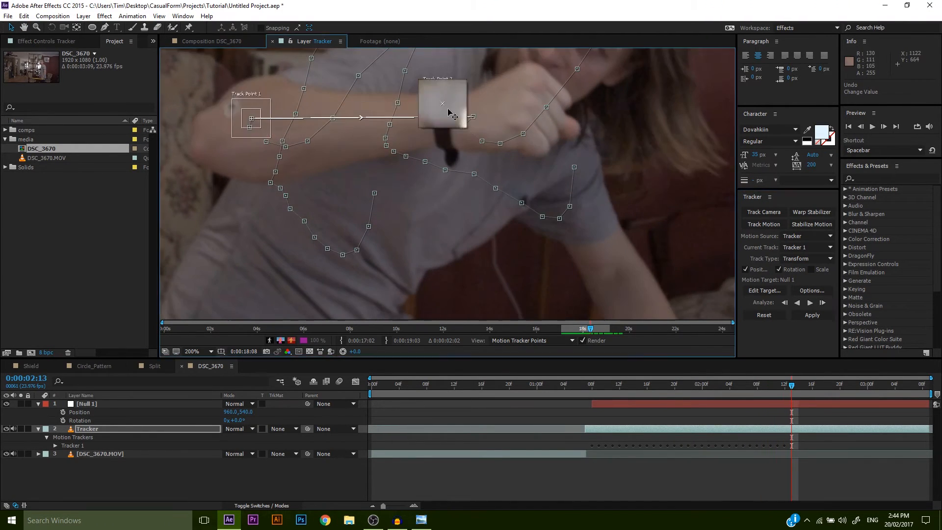
Step: Continue the frame-by-frame tracking to 0:00:02:23, readjusting each track point that drifts off the elbow or watch
left_click(823, 303)
left_click_drag(232, 108, 225, 95)
left_click(822, 302)
left_click(822, 303)
left_click(822, 302)
left_click_drag(589, 124, 591, 102)
left_click(822, 303)
left_click_drag(325, 151, 375, 136)
left_click(823, 303)
left_click_drag(561, 102, 600, 114)
left_click(822, 303)
left_click(822, 303)
left_click(822, 302)
left_click(822, 303)
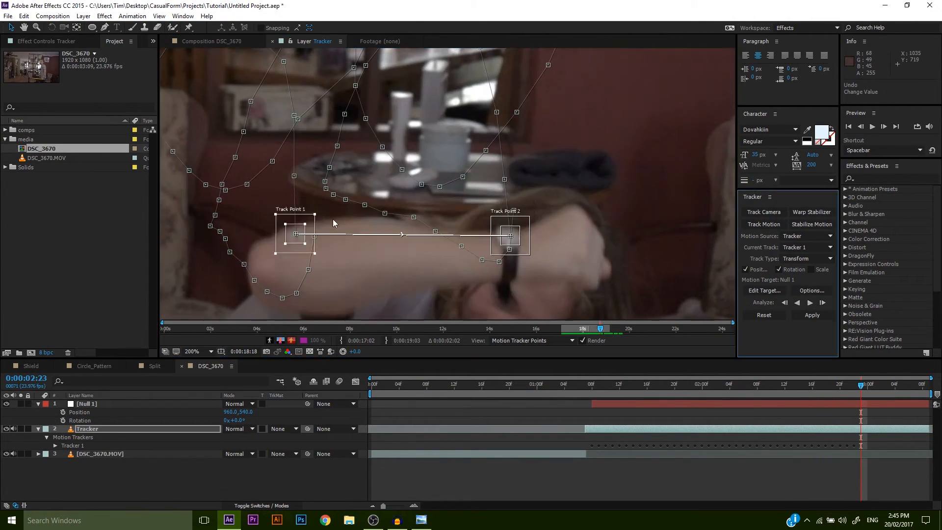
Step: Track forward to 0:00:03:05, realigning both points with the forearm, and save the project along the way
left_click(822, 302)
left_click(822, 302)
key("ctrl+s")
left_click_drag(276, 215, 282, 230)
left_click_drag(488, 208, 497, 236)
left_click(822, 303)
left_click(822, 303)
left_click(822, 303)
left_click(822, 302)
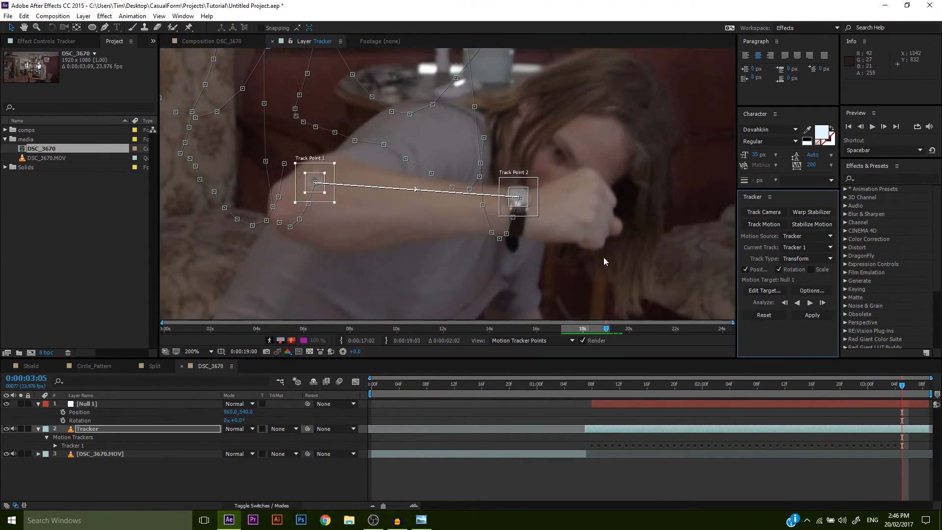
Step: Analyze the last frames of the Tracker layer, nudge Track Point 2 back onto the watch, and save the project
left_click(822, 303)
left_click(822, 303)
left_click_drag(527, 177, 529, 180)
left_click(822, 302)
left_click(822, 302)
key("ctrl+s")
Step: Review the finished track frame by frame, checking that both points stay on the elbow and watch up to 0:00:03:11
scroll(549, 241, "down", 1)
key("Page_Up")
key("Page_Up")
key("Page_Down")
key("Page_Down")
key("Page_Up")
key("Page_Down")
key("Page_Down")
key("Page_Down")
key("Page_Down")
key("Page_Down")
key("Page_Down")
key("Page_Down")
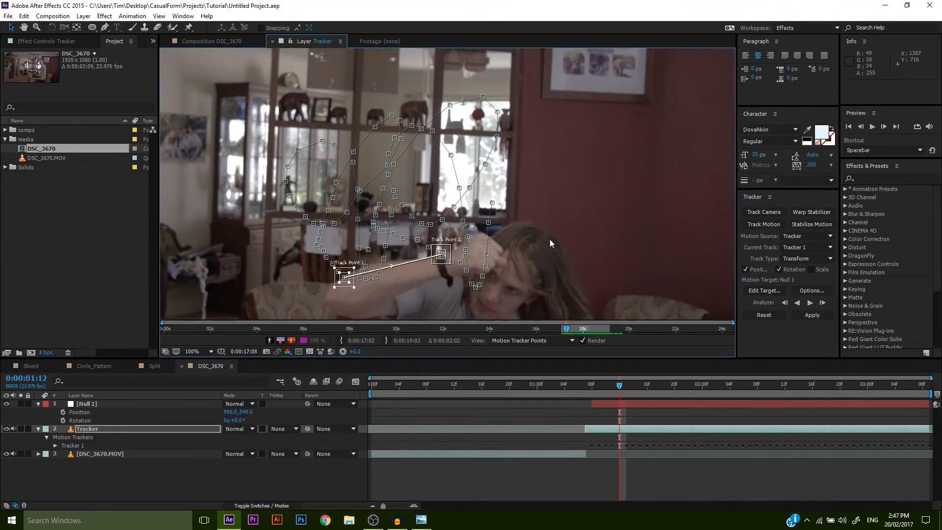
key("Page_Down")
key("Page_Down")
key("Page_Down")
key("Page_Down")
key("Page_Down")
key("Page_Down")
key("Page_Down")
key("Page_Down")
key("Page_Down")
key("Page_Down")
key("Page_Down")
key("Page_Down")
key("Page_Down")
key("Page_Down")
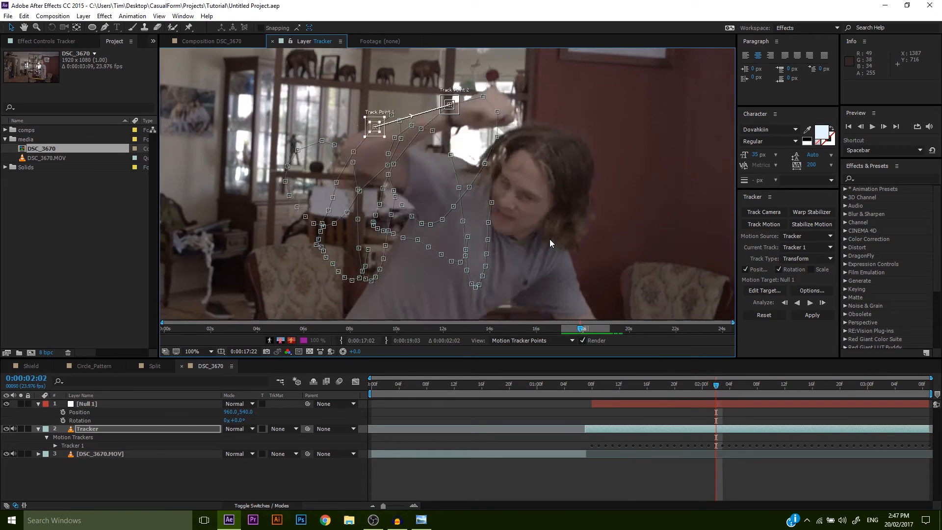
key("Page_Down")
key("Page_Down")
key("Page_Down")
key("Page_Down")
key("Page_Down")
key("Page_Down")
key("Page_Down")
key("Page_Down")
key("Page_Down")
key("Page_Down")
key("Page_Down")
key("Page_Down")
key("Page_Down")
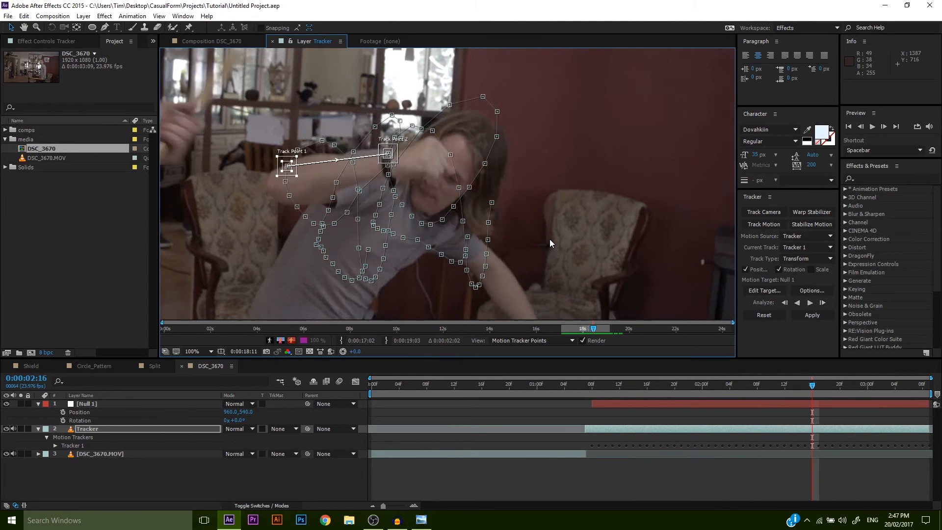
key("Page_Down")
key("Page_Down")
key("Page_Down")
key("Page_Down")
key("Page_Down")
key("Page_Down")
key("Page_Down")
key("Page_Down")
key("Page_Down")
key("Page_Down")
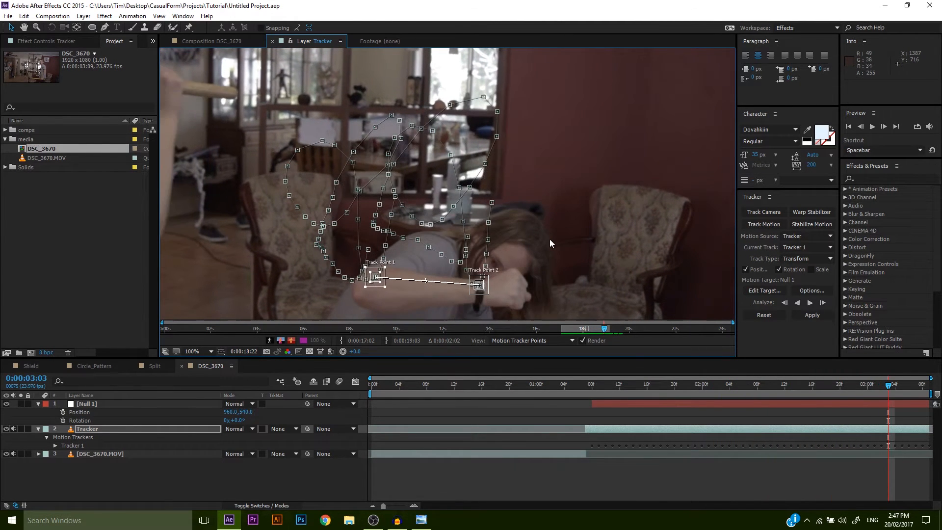
key("Page_Down")
key("Page_Down")
key("Page_Down")
key("Page_Down")
key("Page_Down")
key("Page_Down")
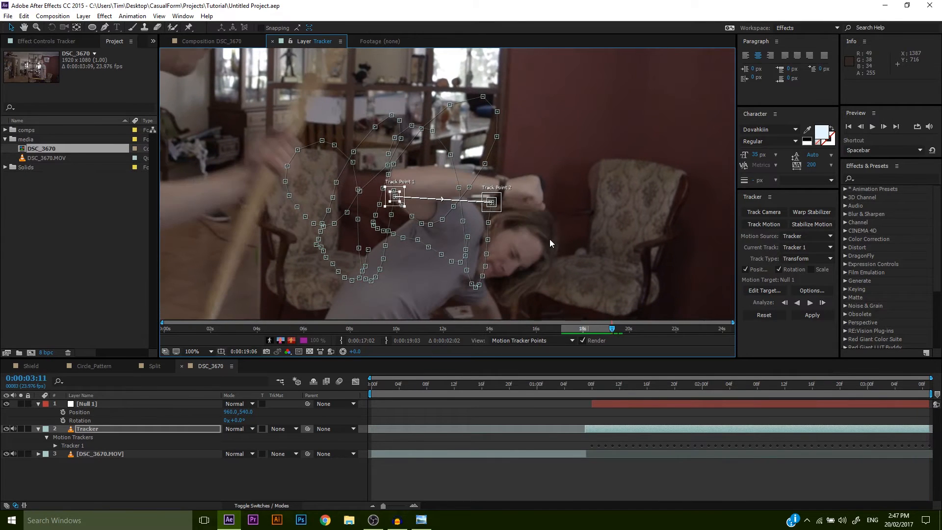
Step: Step backward frame by frame through the finished track to about 0:00:01:11, checking both points against the elbow and watch
key("Page_Up")
key("Page_Up")
key("Page_Up")
key("Page_Up")
key("Page_Up")
key("Page_Up")
key("Page_Up")
key("Page_Up")
key("Page_Up")
key("Page_Up")
key("Page_Up")
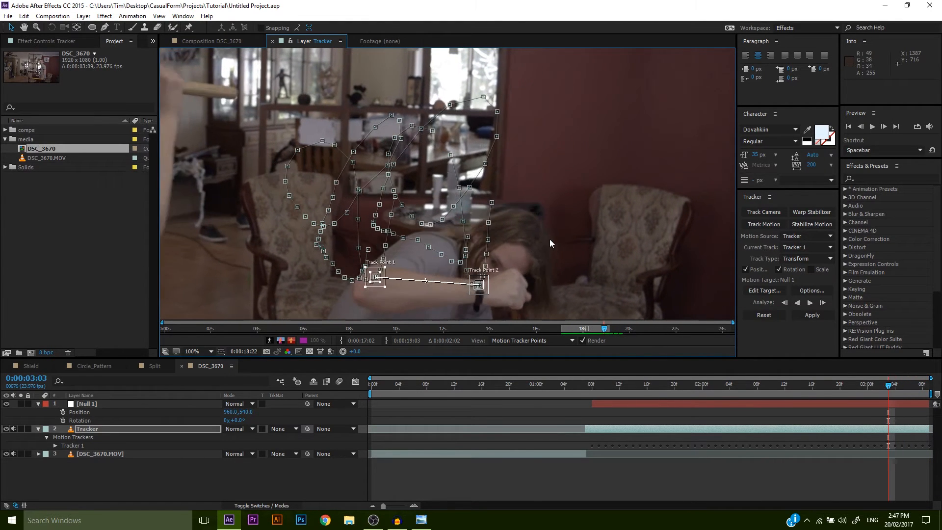
key("Page_Up")
key("Page_Up")
key("Page_Up")
key("Page_Up")
key("Page_Up")
key("Page_Up")
key("Page_Up")
key("Page_Up")
key("Page_Up")
key("Page_Up")
key("Page_Up")
key("Page_Up")
key("Page_Up")
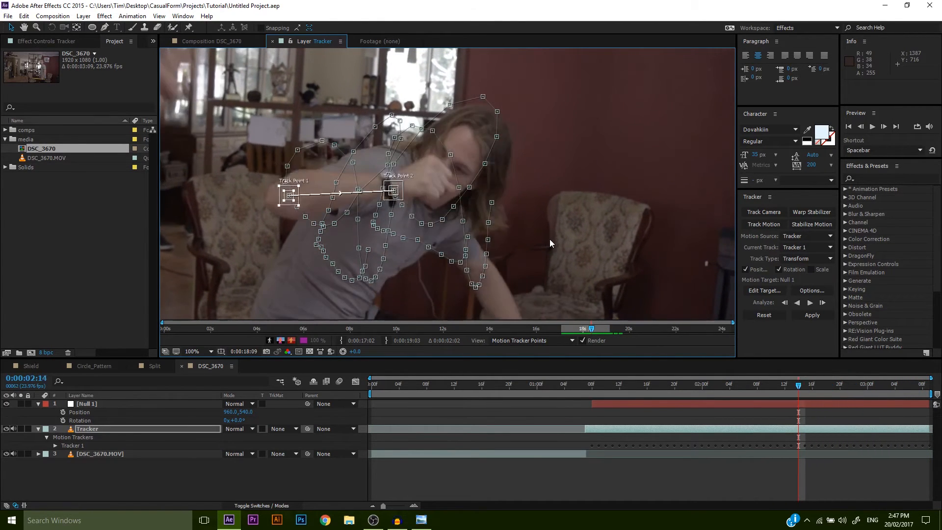
key("Page_Up")
key("Page_Up")
key("Page_Up")
key("Page_Up")
key("Page_Up")
key("Page_Up")
key("Page_Up")
key("Page_Up")
key("Page_Up")
key("Page_Up")
key("Page_Up")
key("Page_Up")
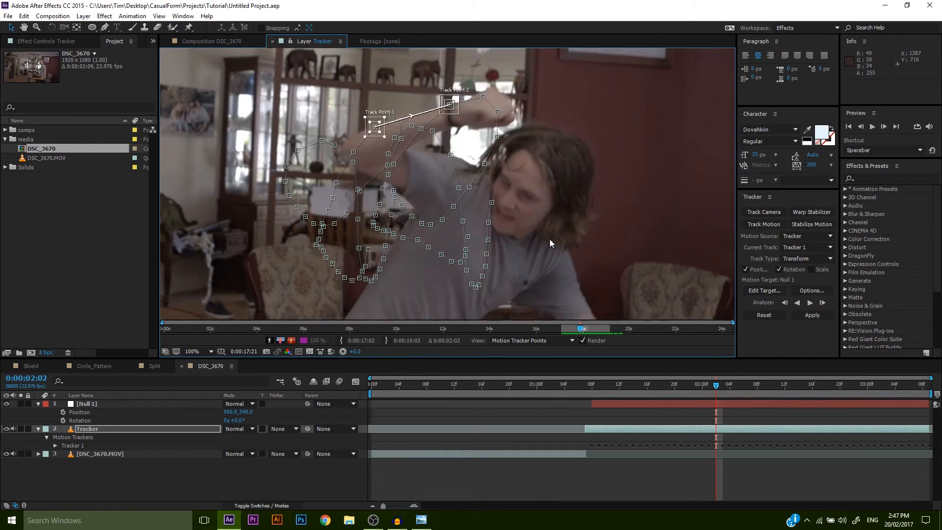
key("Page_Up")
key("Page_Up")
key("Page_Up")
key("Page_Up")
key("Page_Up")
key("Page_Up")
key("Page_Up")
key("Page_Up")
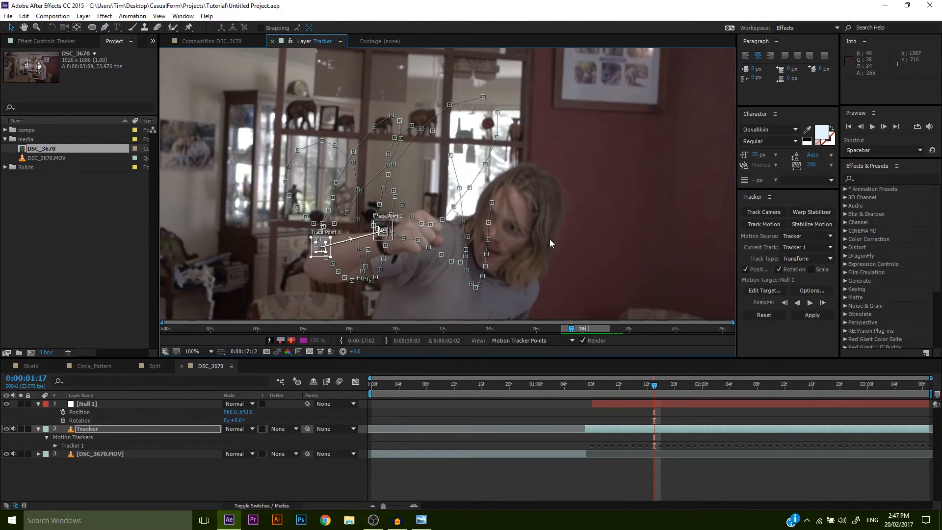
key("Page_Up")
key("Page_Up")
key("Page_Up")
key("Page_Up")
key("Page_Up")
key("Page_Up")
key("Page_Up")
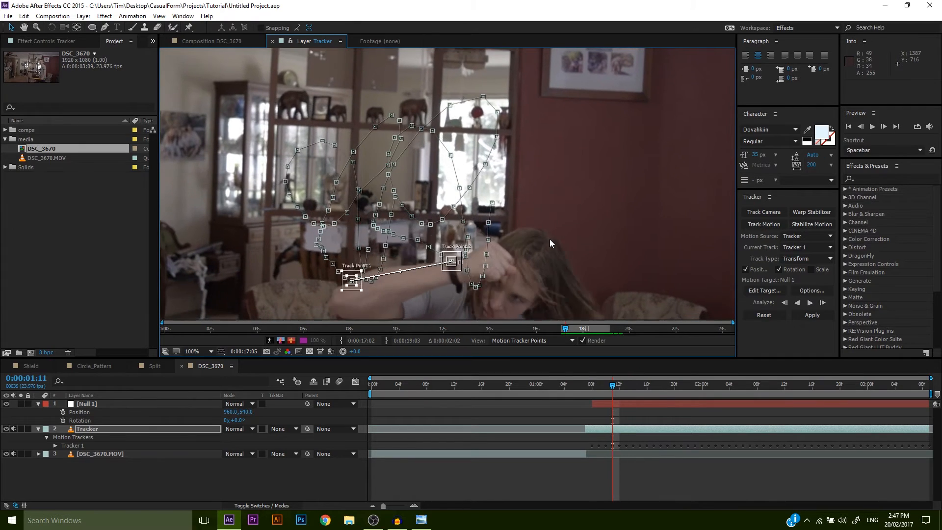
Step: Delete the Null 1 layer and add a new null object to the DSC_3670 composition
left_click(111, 403)
key("Delete")
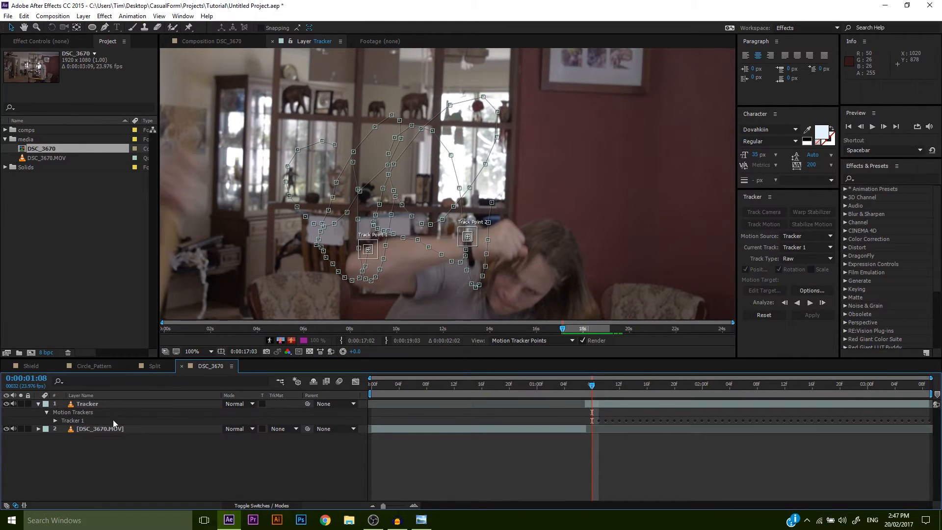
right_click(121, 450)
mouse_move(192, 358)
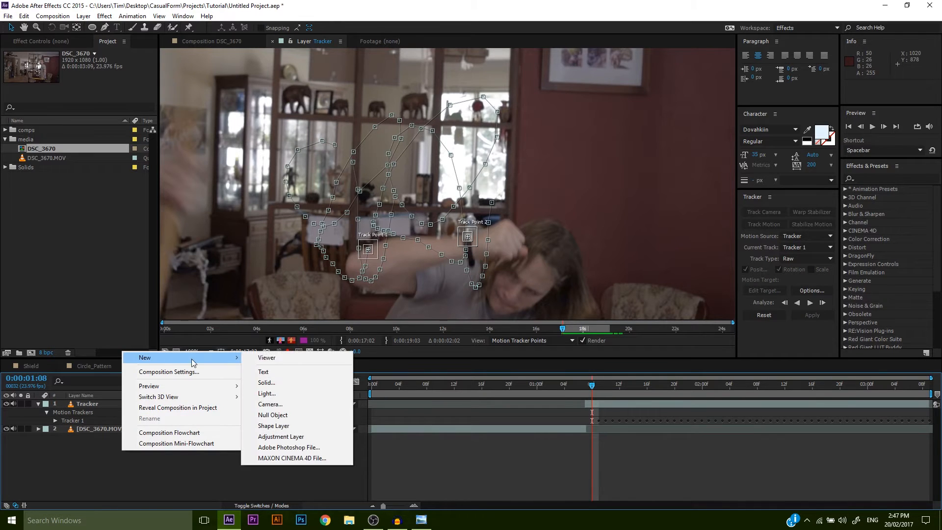
left_click(286, 417)
Step: Rename the new null Shield_Track and trim its start to 0:00:01:08
right_click(128, 402)
left_click(156, 395)
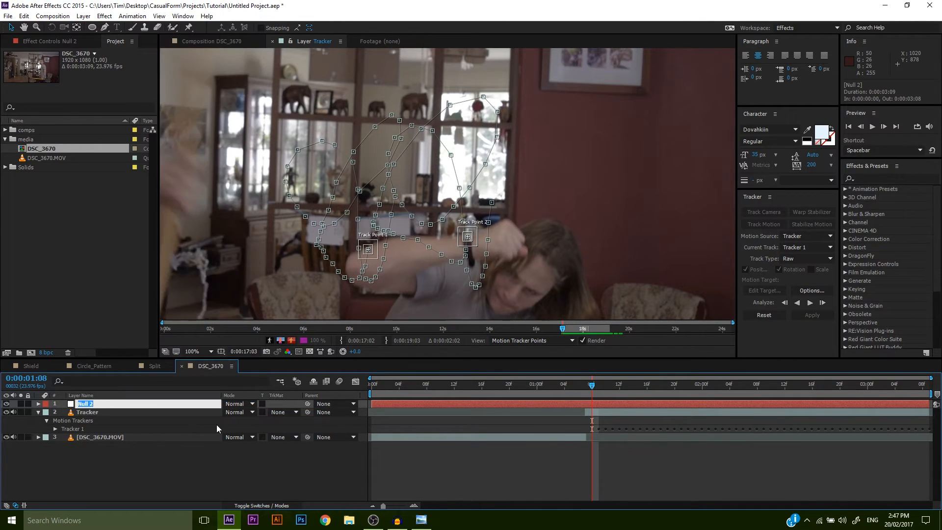
type("Shield_Track")
key("Return")
key("space")
key("space")
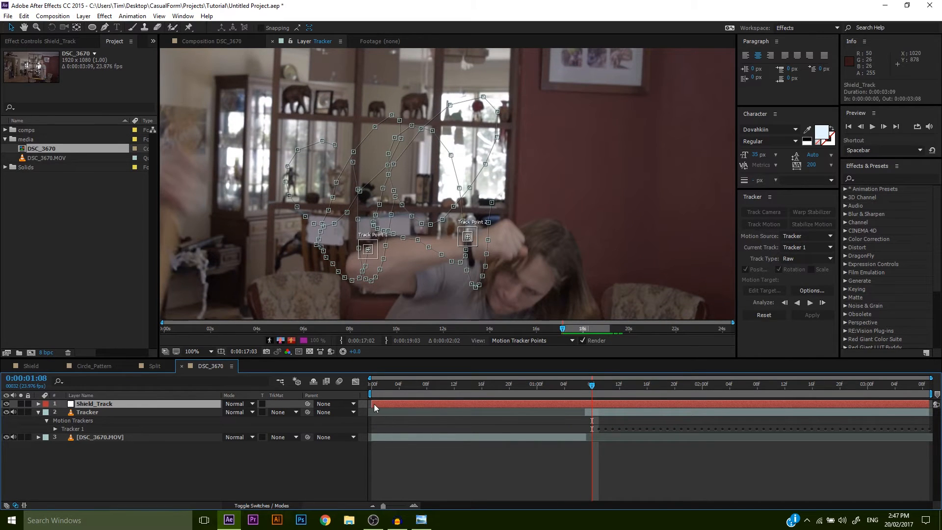
left_click_drag(371, 404, 594, 420)
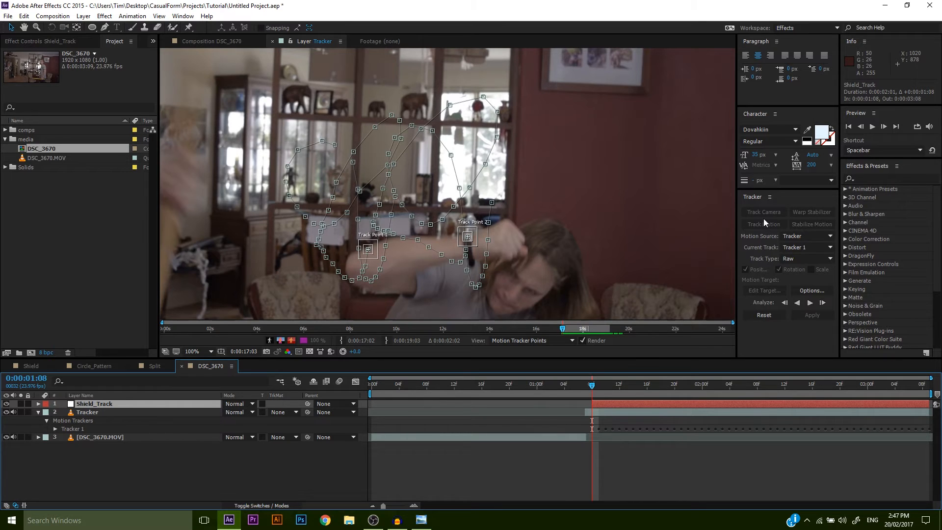
Step: Set the track type of the Tracker layer's Tracker 1 to Transform
left_click(618, 412)
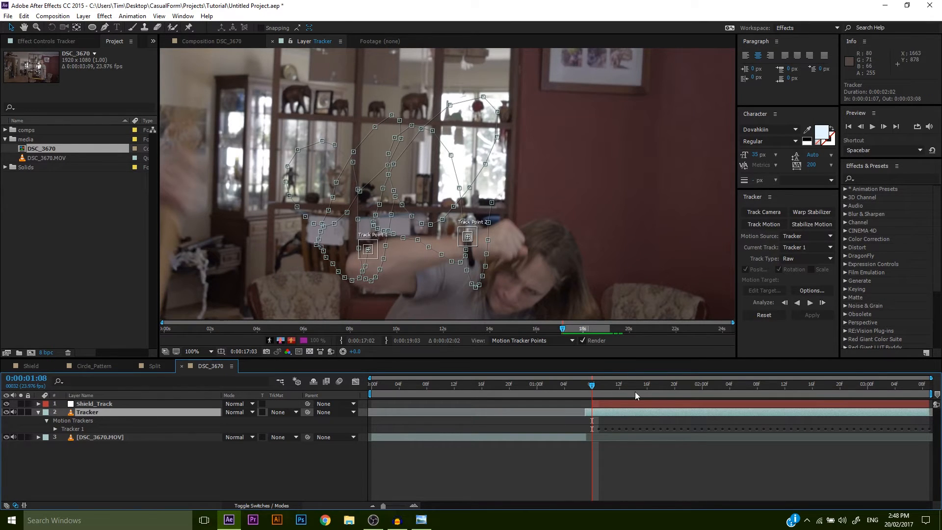
left_click(798, 257)
left_click(793, 277)
left_click(796, 260)
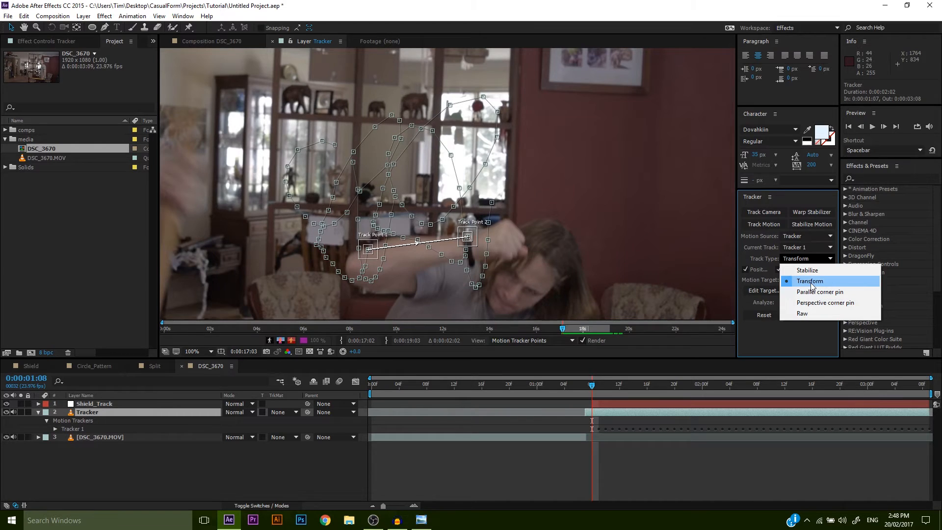
left_click(801, 283)
Step: Set Shield_Track as the motion target and apply the tracking data in the X and Y dimensions
left_click(764, 291)
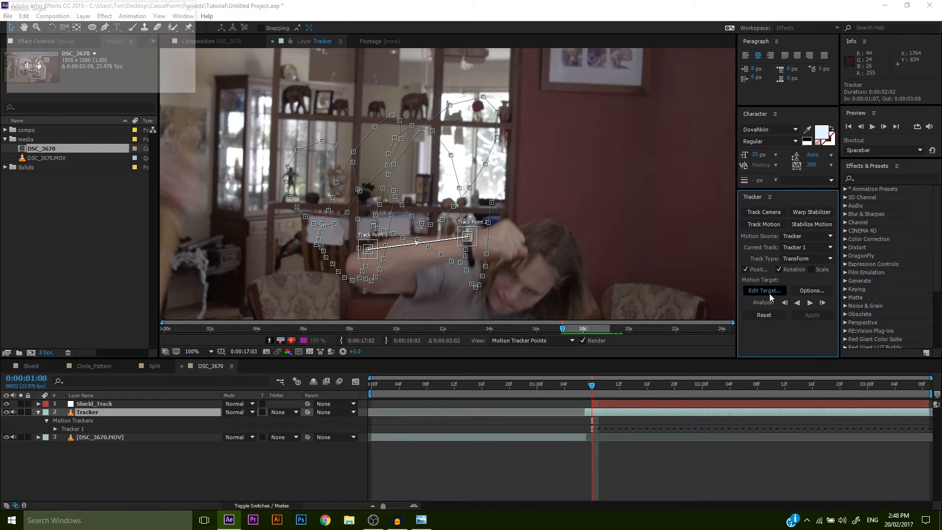
left_click(139, 41)
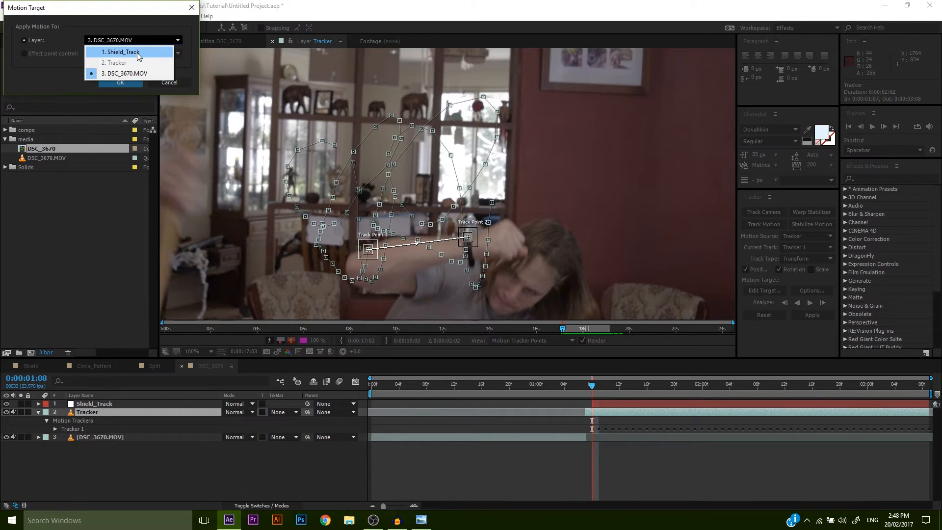
left_click(136, 52)
left_click(131, 81)
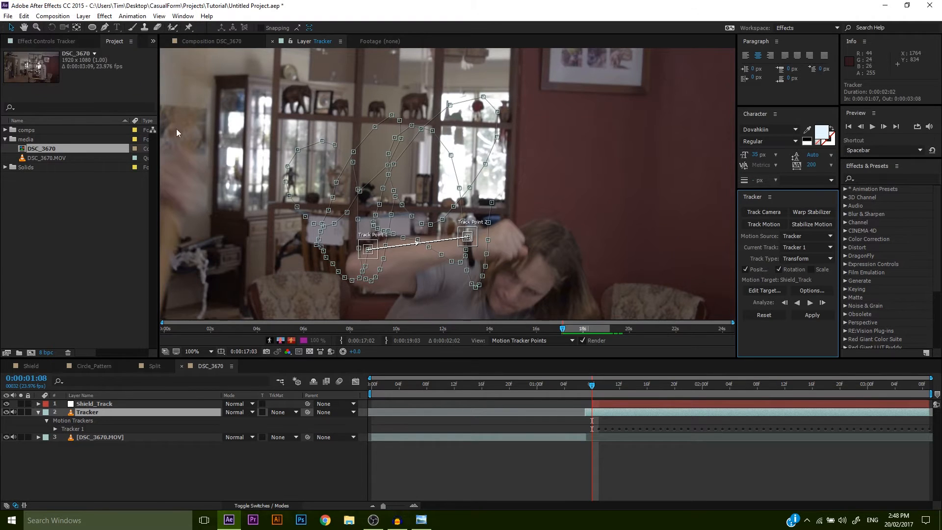
left_click(811, 315)
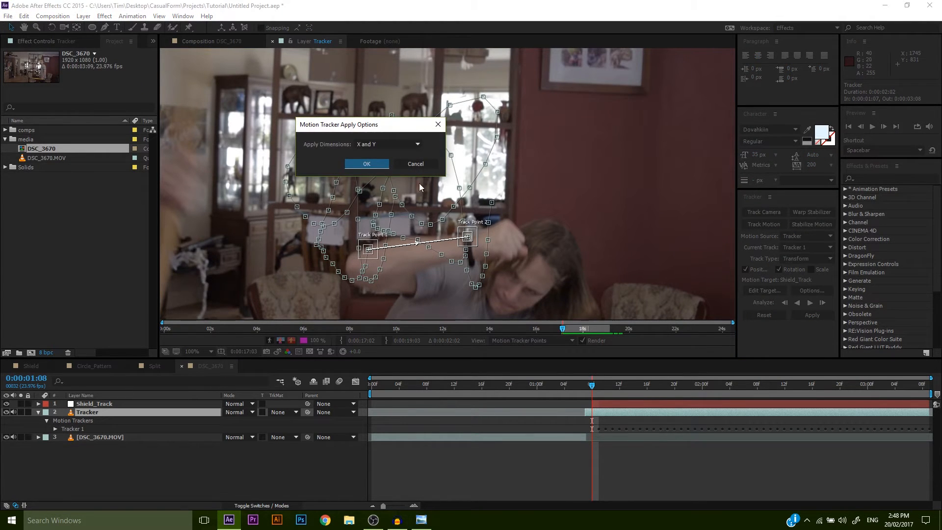
left_click(366, 165)
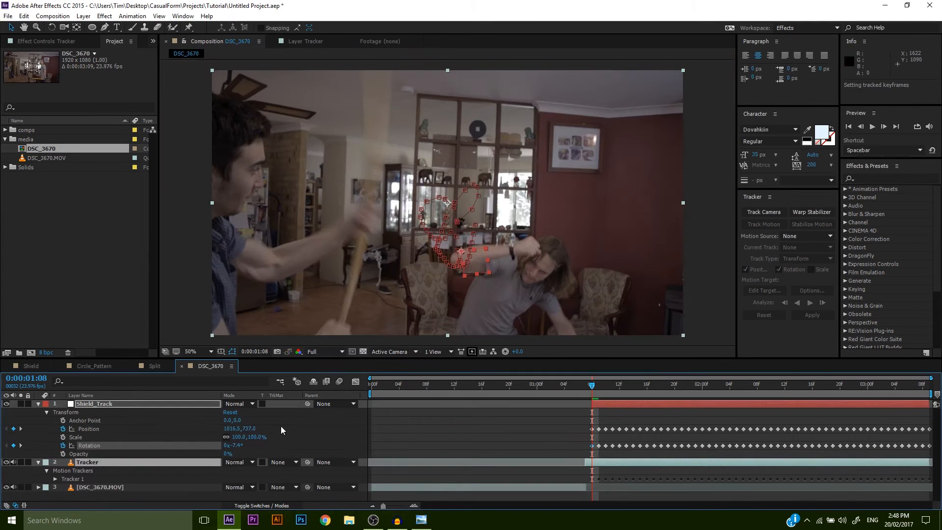
Step: Collapse the layer properties and scrub through the tracked section of the footage to 0:00:02:17
left_click(39, 463)
left_click(83, 460)
left_click(95, 412)
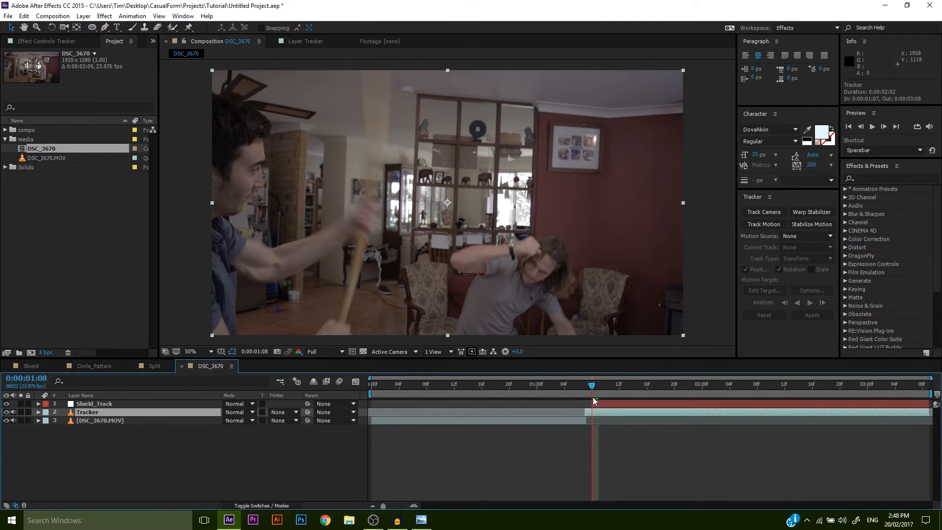
left_click_drag(591, 389, 838, 445)
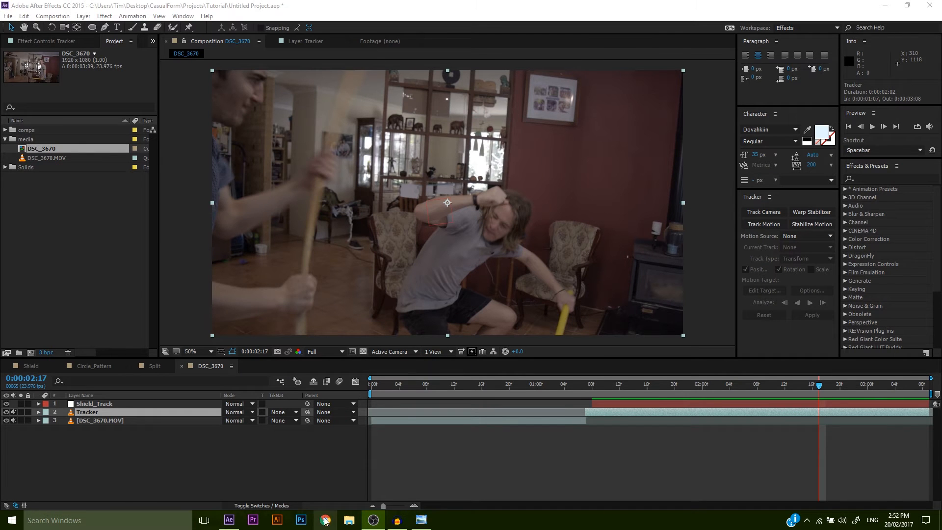
Step: Pre-compose the Tracker and DSC_3670.MOV layers into a composition named Footage, moving all attributes
left_click(125, 438)
left_click(123, 425)
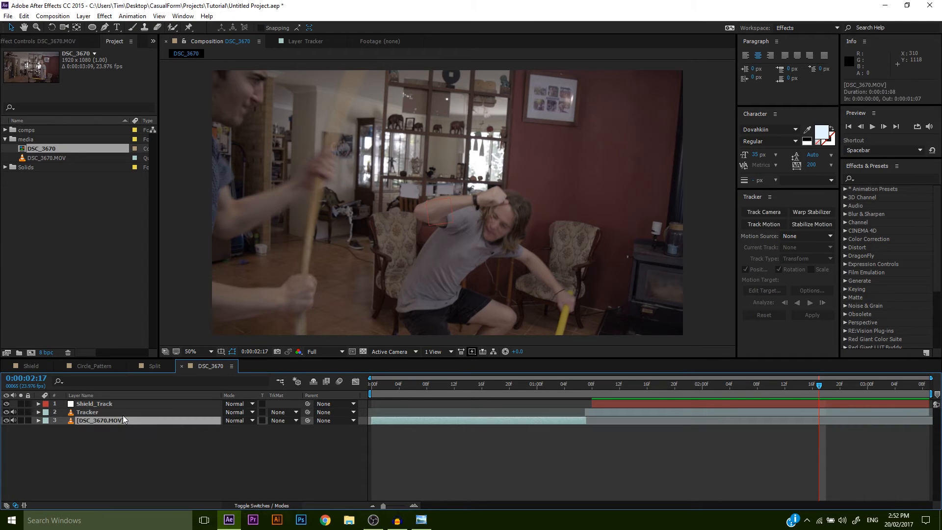
left_click(123, 415, "shift")
right_click(123, 415)
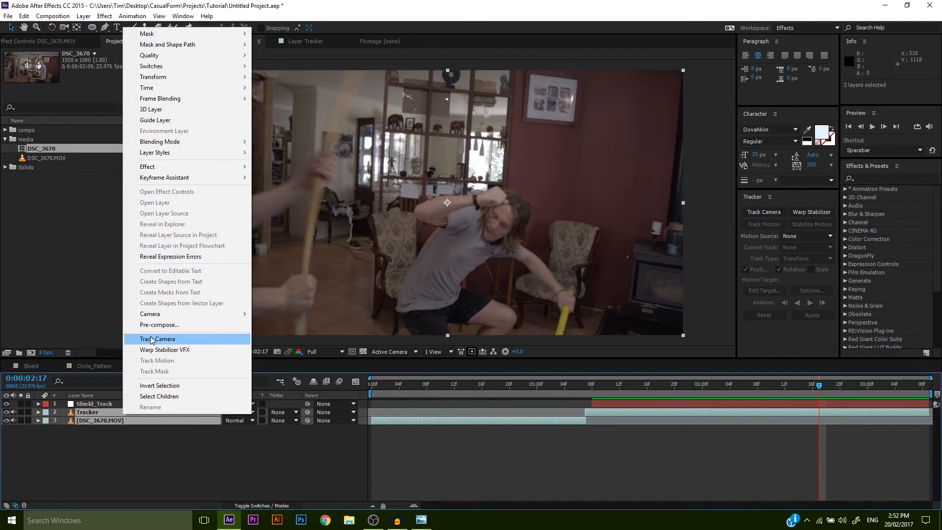
left_click(156, 325)
type("Footage")
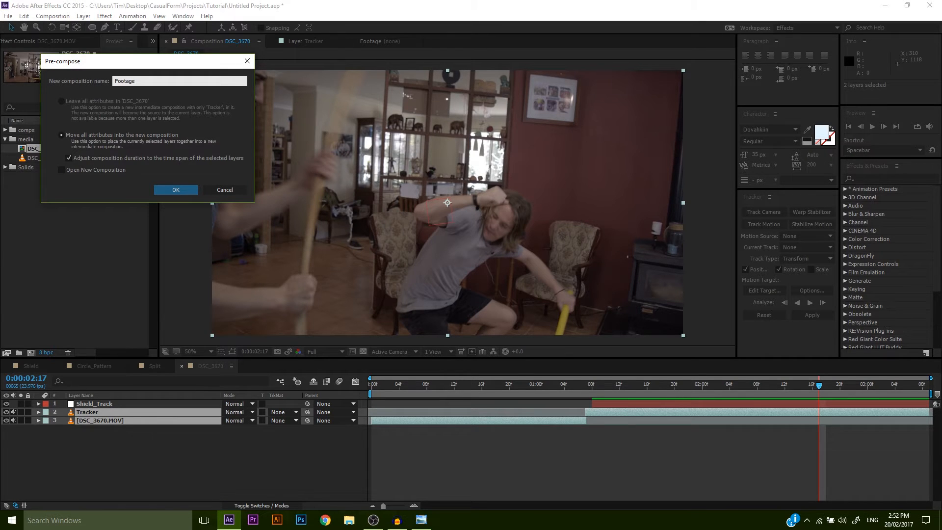
key("Return")
Step: Collapse the media folder in the project and move the current time to 0:00:02:00
left_click(603, 391)
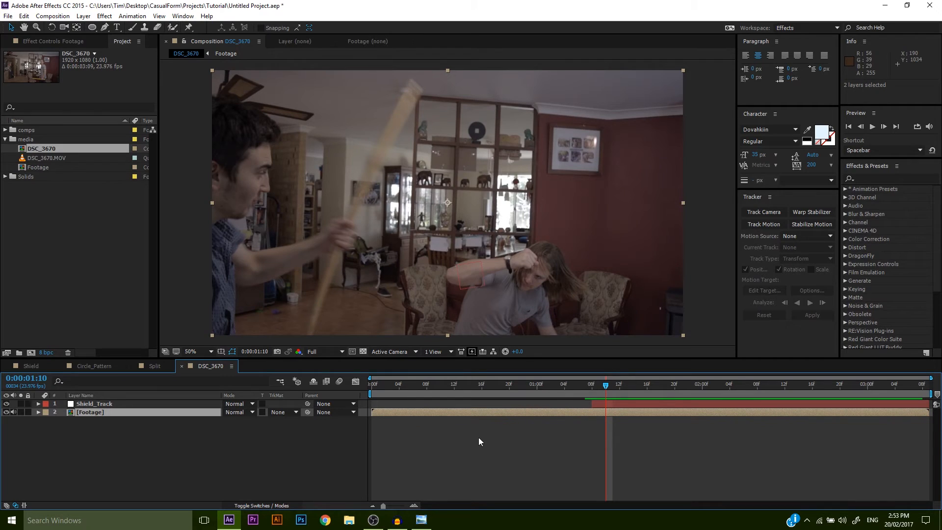
left_click(481, 463)
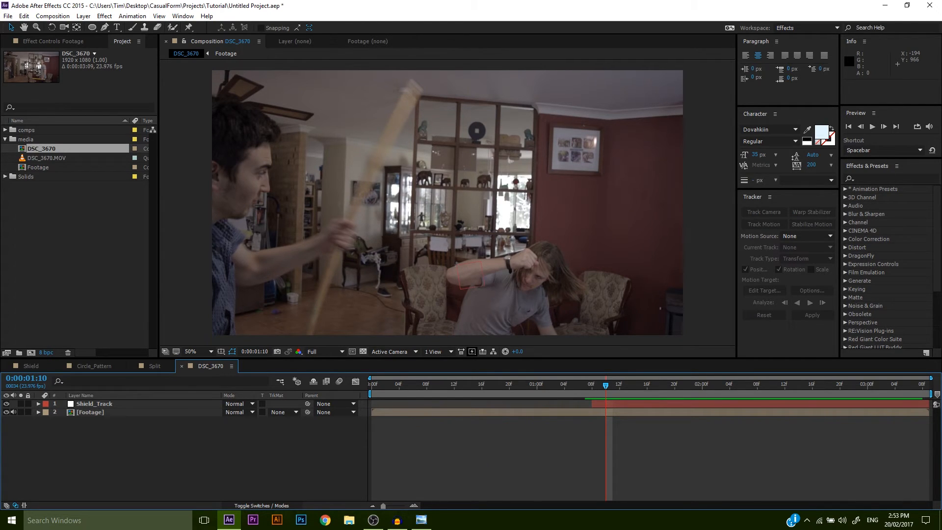
left_click(7, 140)
left_click(81, 238)
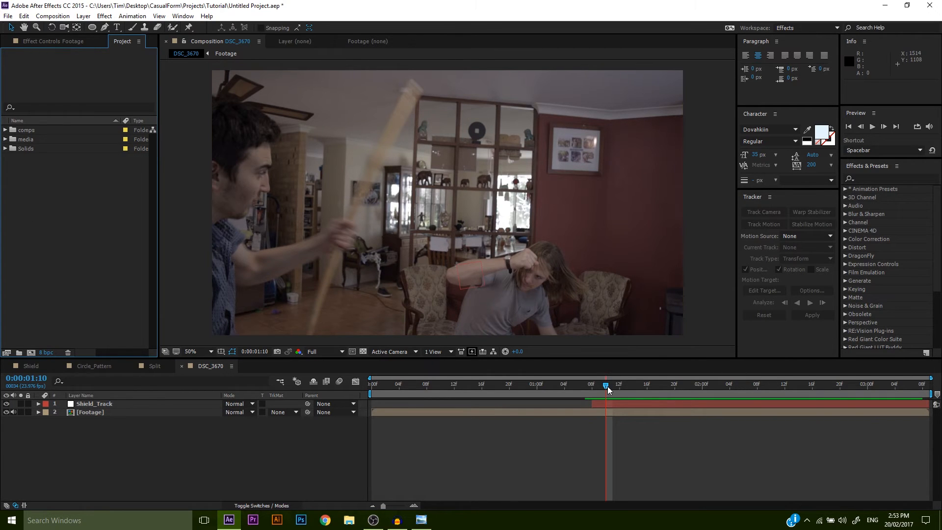
key("space")
left_click_drag(922, 406, 702, 427)
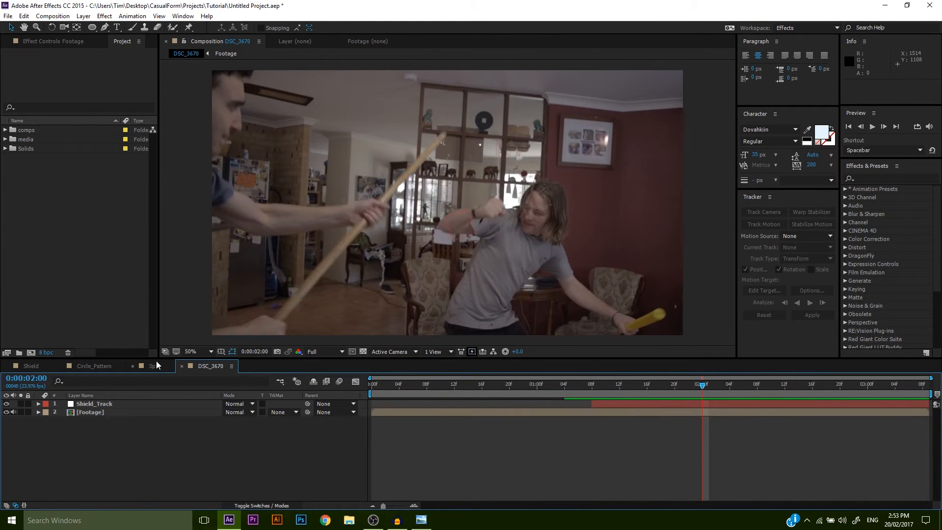
Step: Copy all four layers of the Shield composition, Outer_Split through Inner_Split, and paste them into DSC_3670
left_click(33, 365)
left_click_drag(402, 389, 473, 403)
left_click(104, 429)
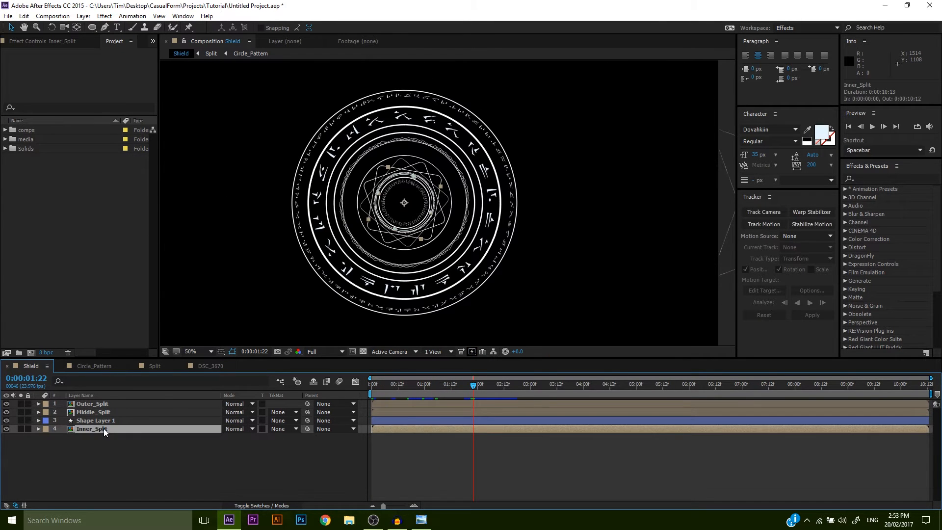
left_click(105, 402, "shift")
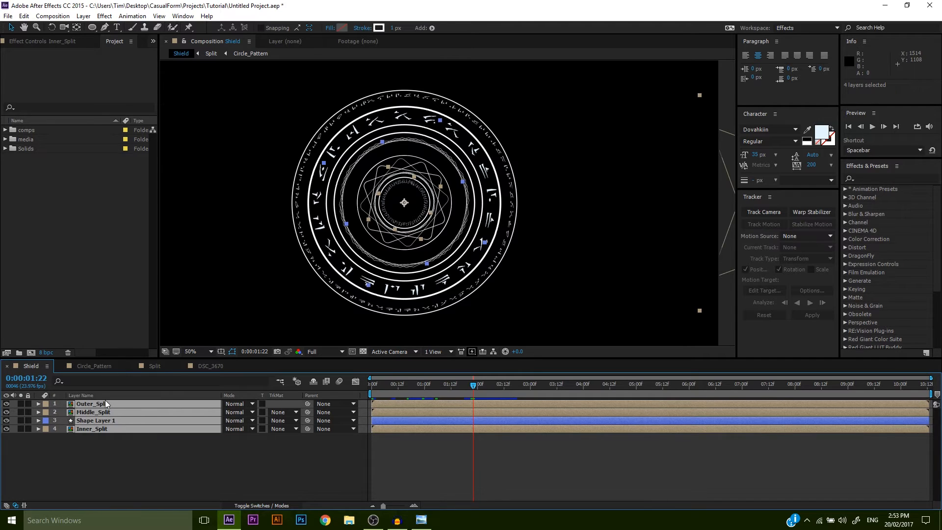
key("ctrl+c")
left_click(211, 367)
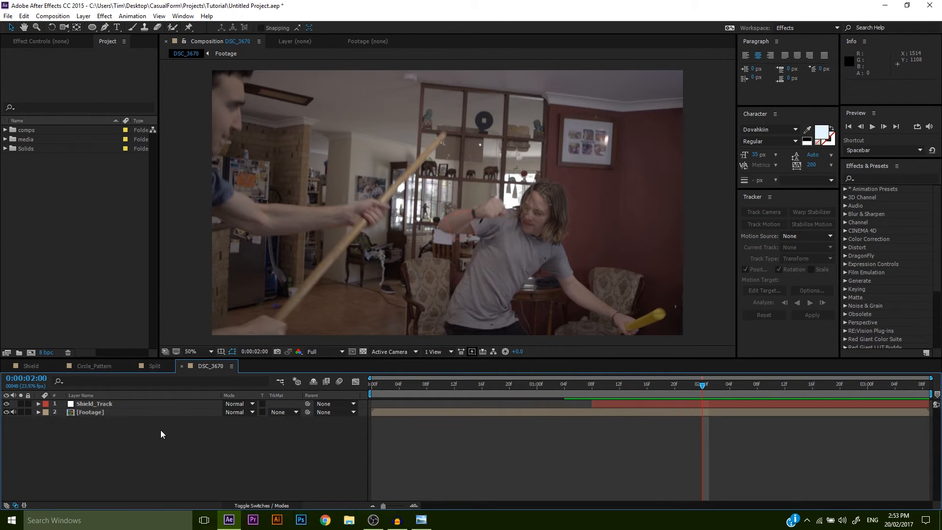
key("ctrl+v")
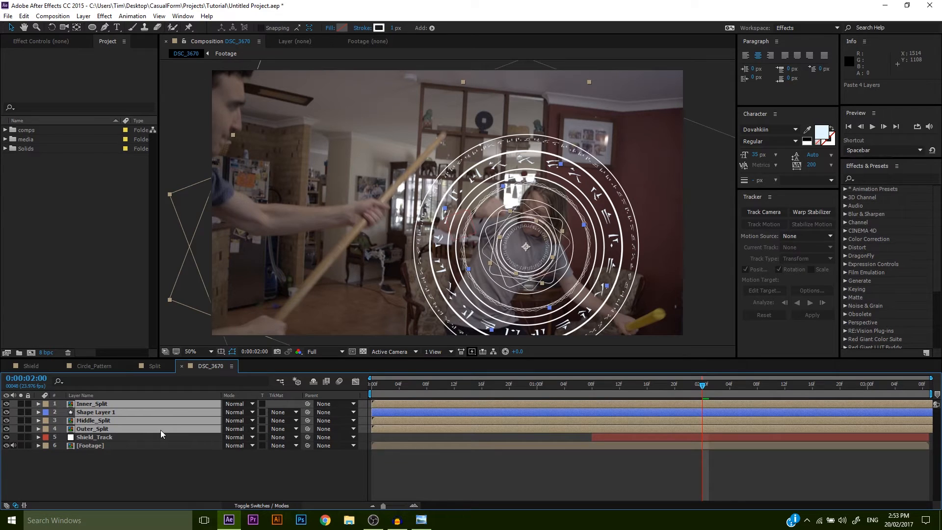
Step: Center the pasted shield layers over the actor's forearm and scale all four to 66%
left_click_drag(530, 268, 465, 208)
scroll(491, 229, "down", 2)
scroll(478, 202, "up", 2)
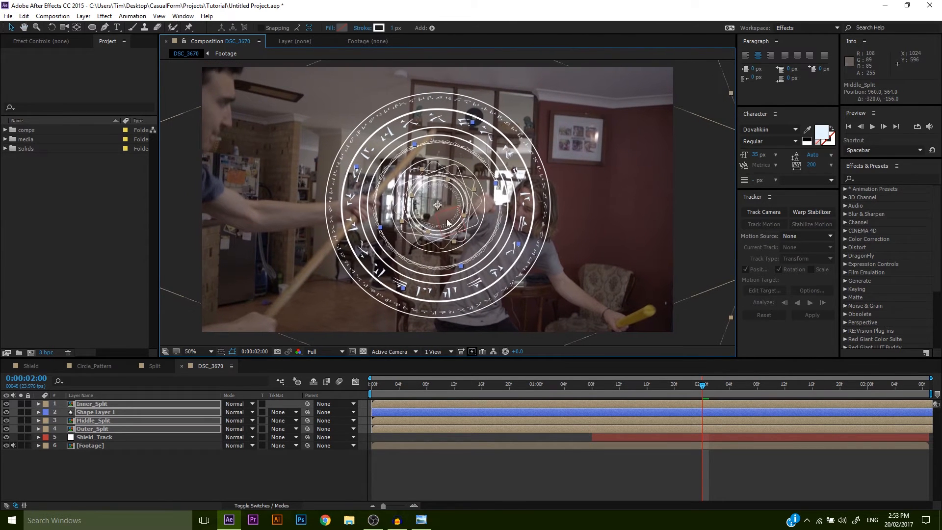
key("s")
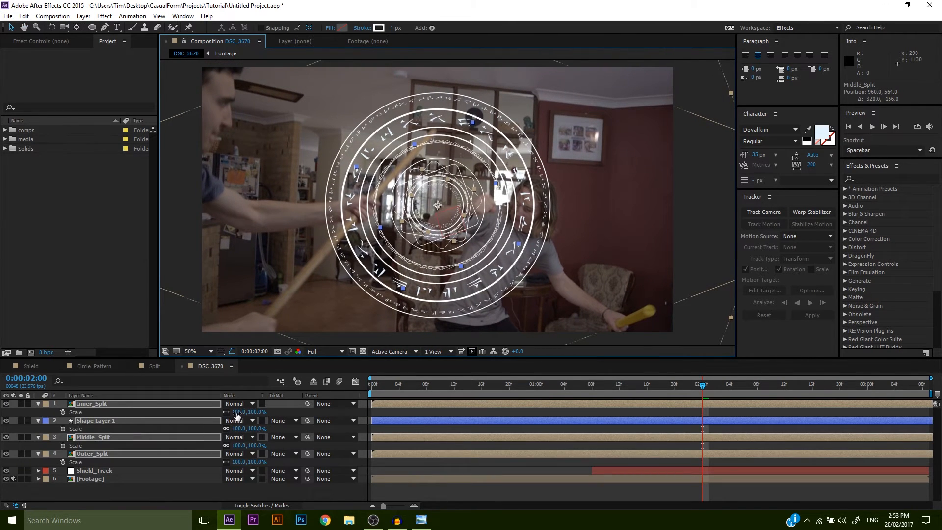
left_click_drag(238, 412, 222, 413)
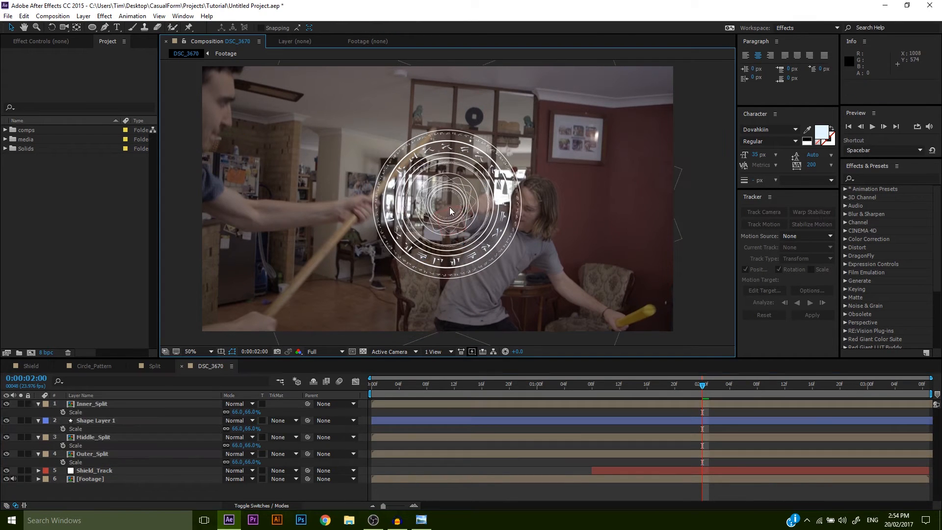
key("h")
key("v")
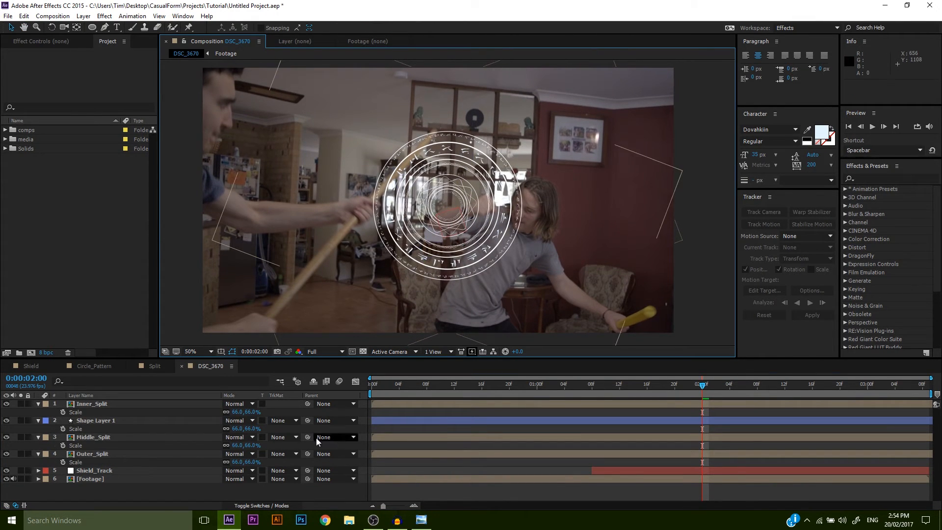
Step: Collapse the displayed Scale properties of the four shield layers, Inner_Split through Outer_Split
left_click(81, 404)
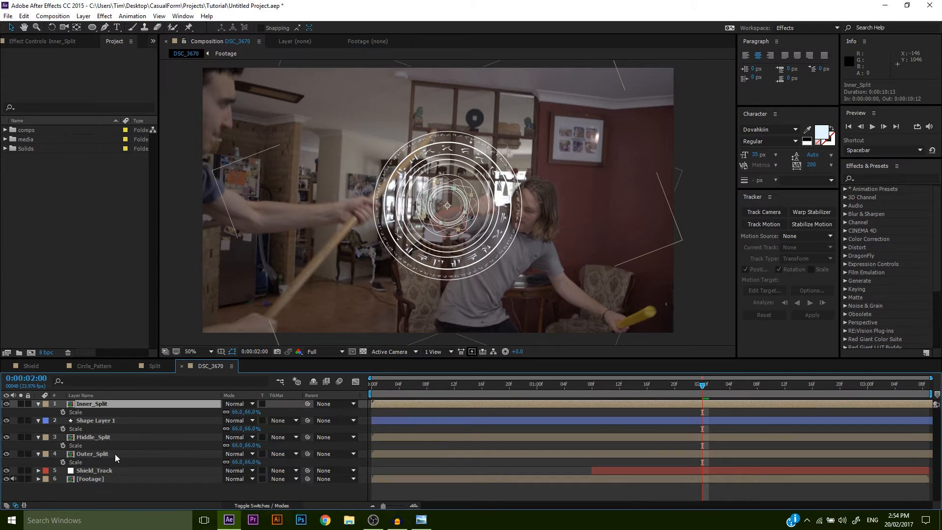
left_click(114, 454, "shift")
key("s")
left_click(140, 455)
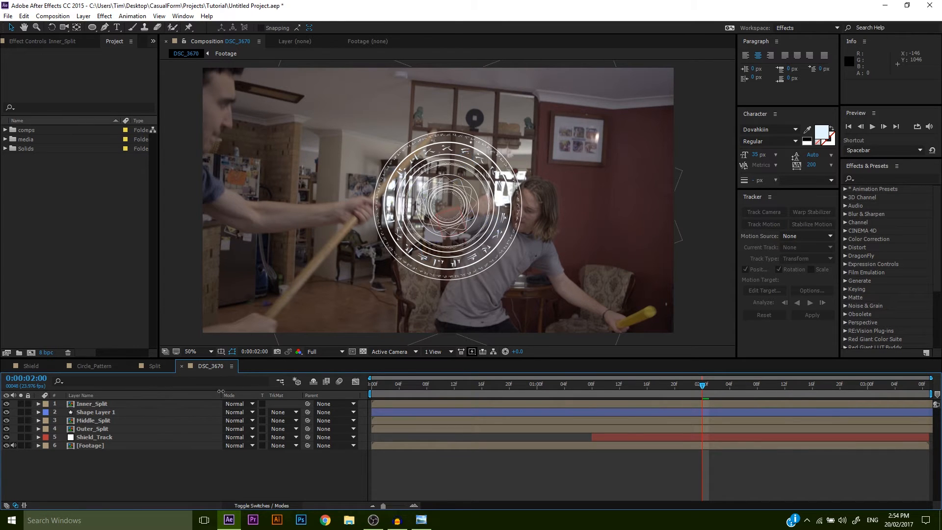
Step: Turn Inner_Split, Shape Layer 1, Middle_Split and Outer_Split into 3D layers
left_click(98, 405)
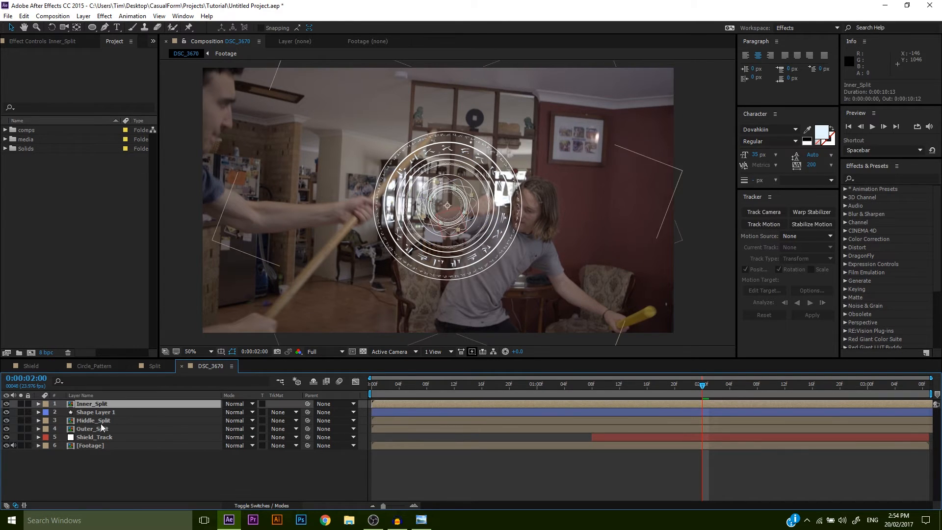
left_click(101, 428, "shift")
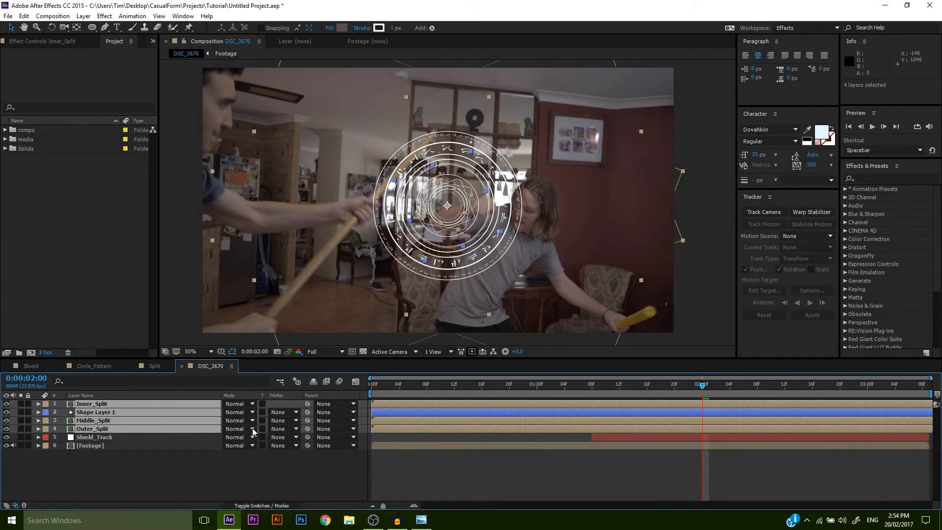
left_click(259, 505)
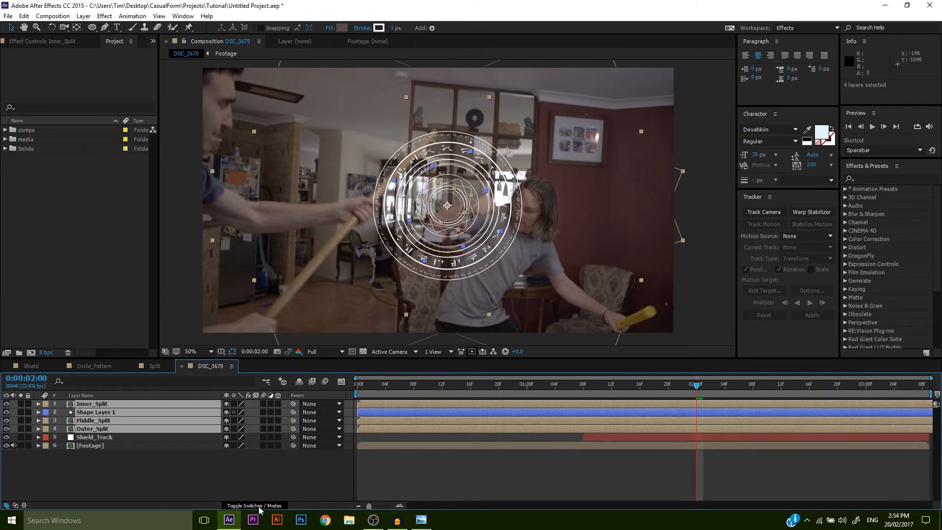
left_click(278, 403)
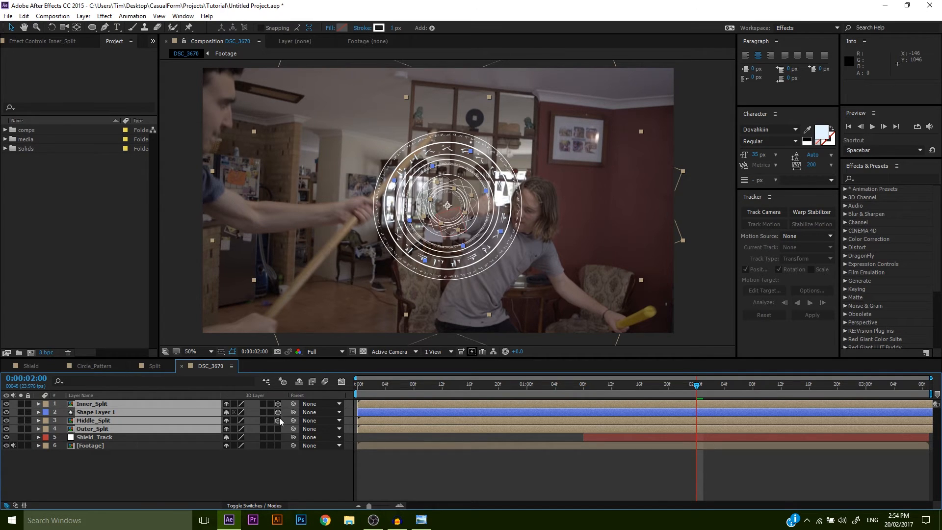
left_click(278, 428)
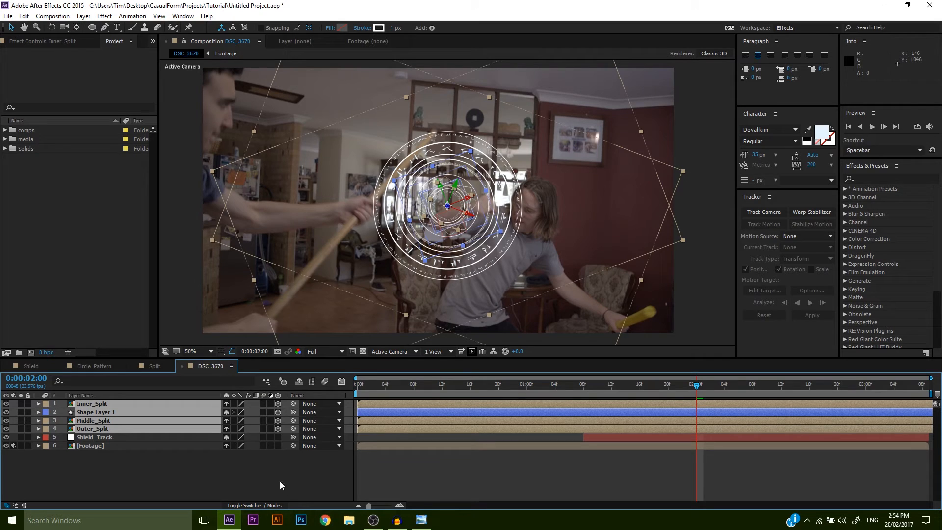
left_click(264, 482)
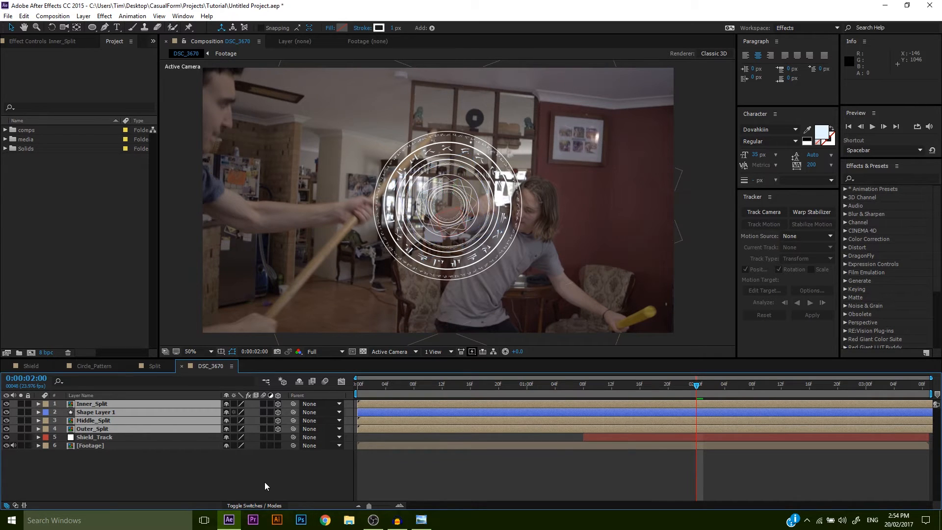
Step: Parent Shape Layer 1, Middle_Split and Outer_Split to the Inner_Split layer
left_click(97, 403)
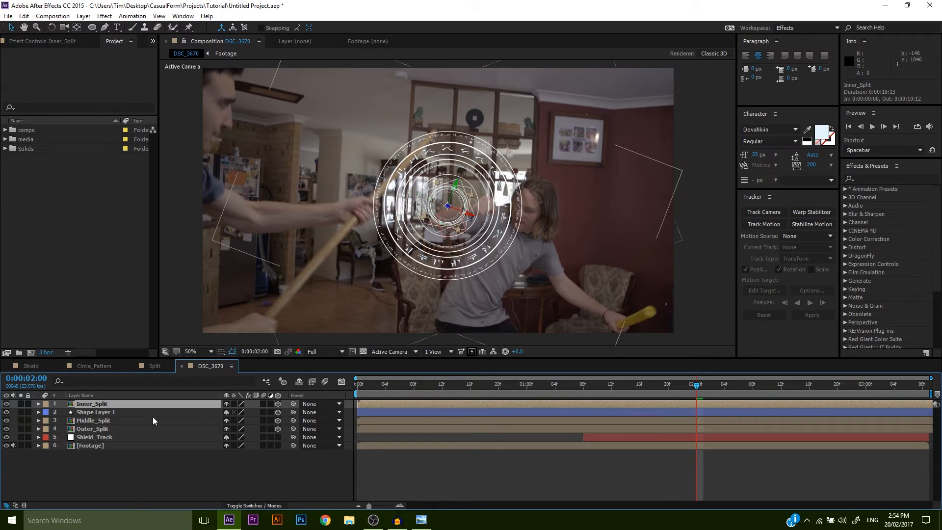
left_click(141, 414)
left_click(106, 422)
left_click(106, 429)
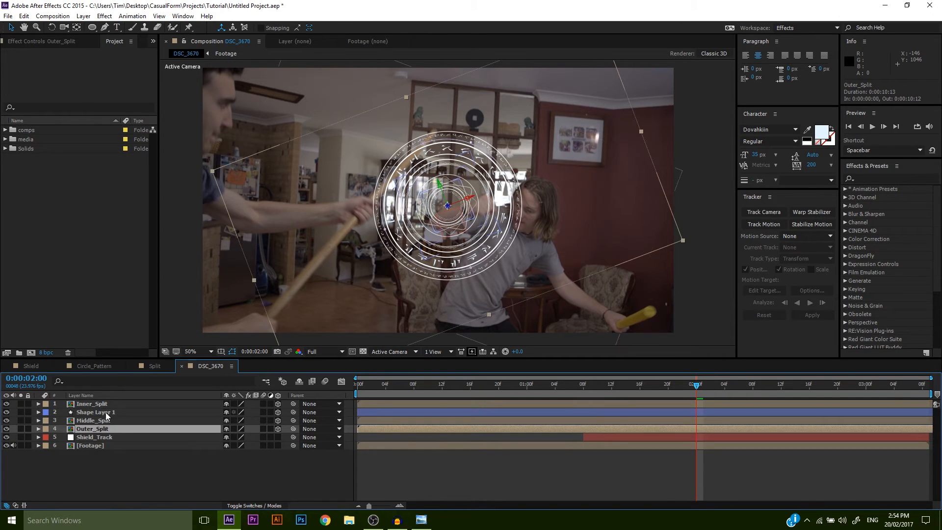
left_click(105, 403)
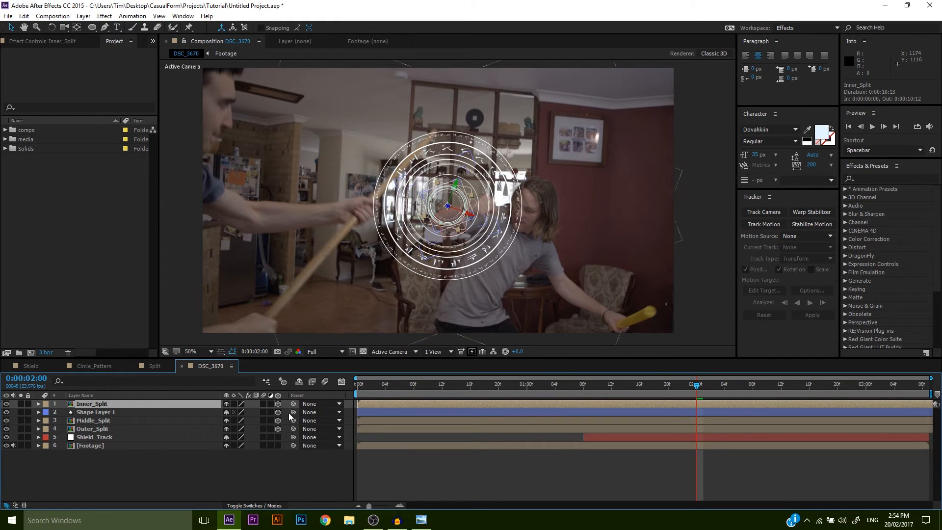
left_click_drag(294, 412, 204, 406)
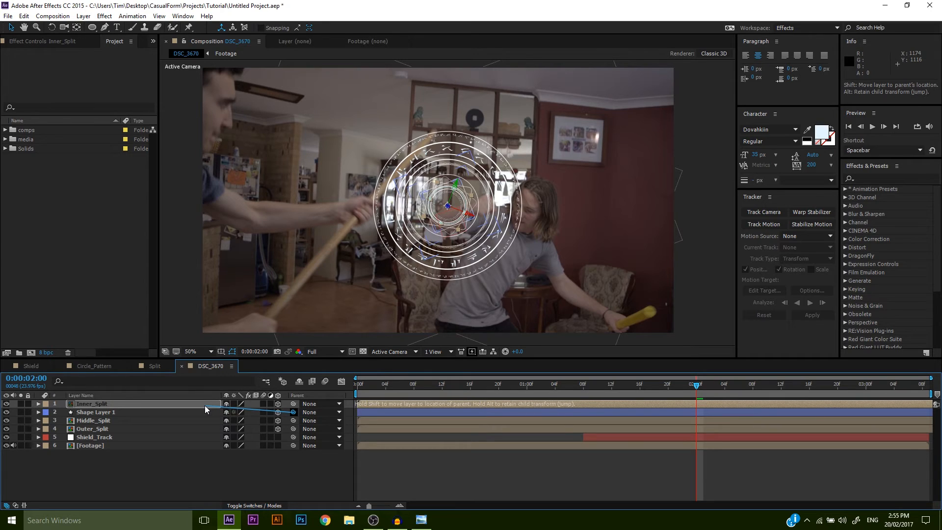
left_click_drag(205, 405, 204, 406)
left_click_drag(293, 420, 230, 407)
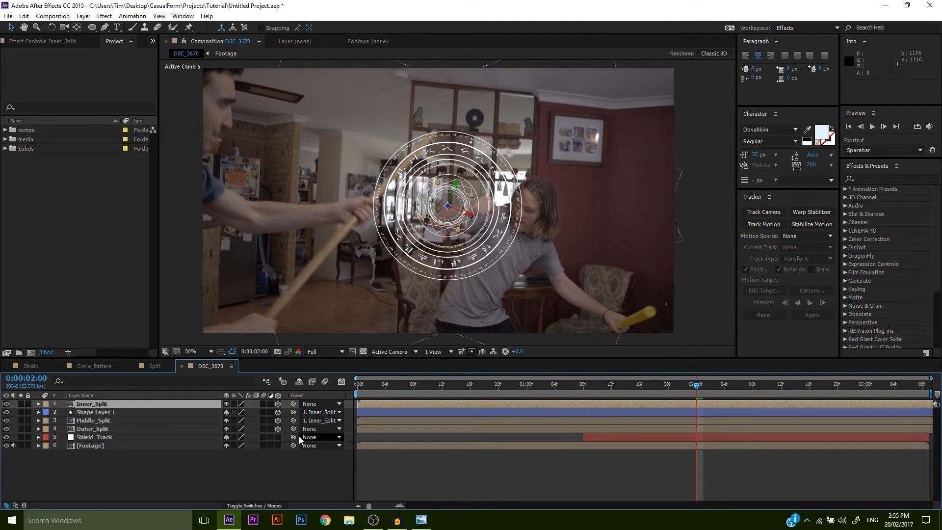
left_click_drag(294, 428, 180, 409)
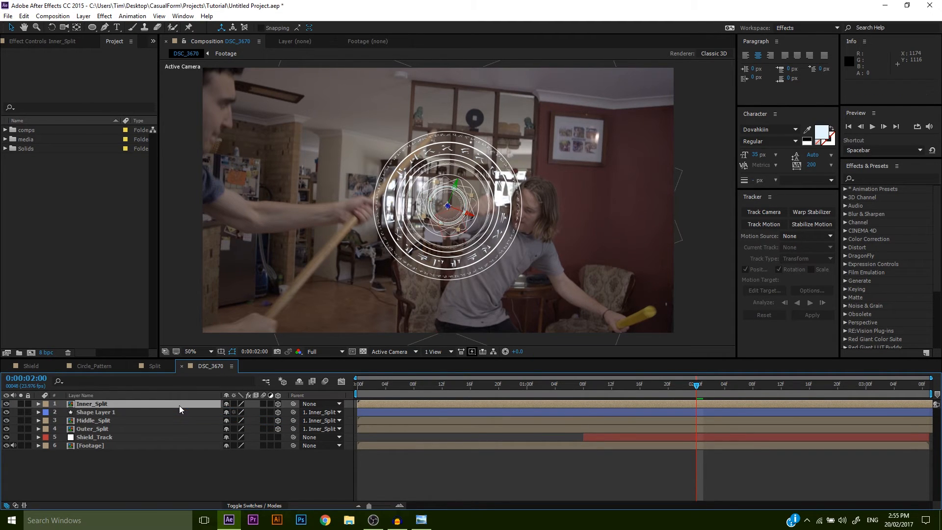
Step: Show the orientation and rotation properties of the Inner_Split layer
scroll(463, 233, "up", 2)
left_click_drag(432, 235, 367, 227)
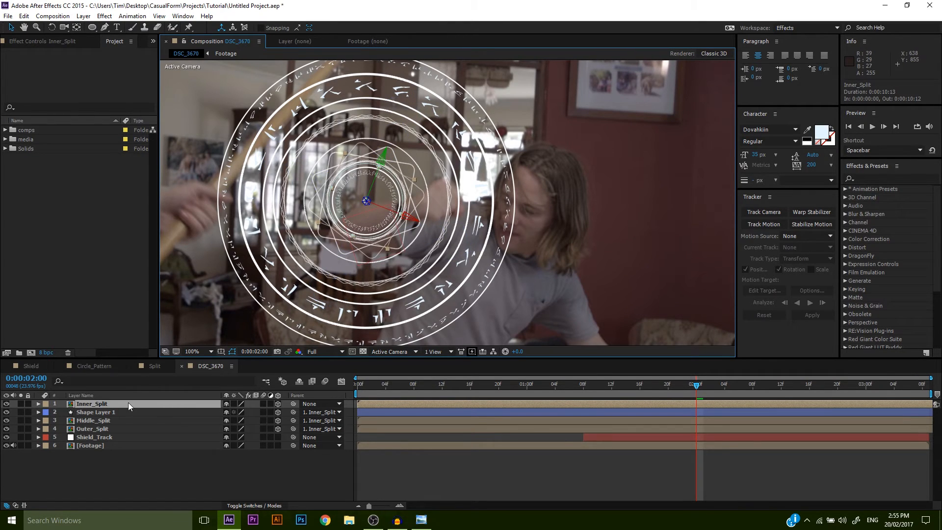
key("r")
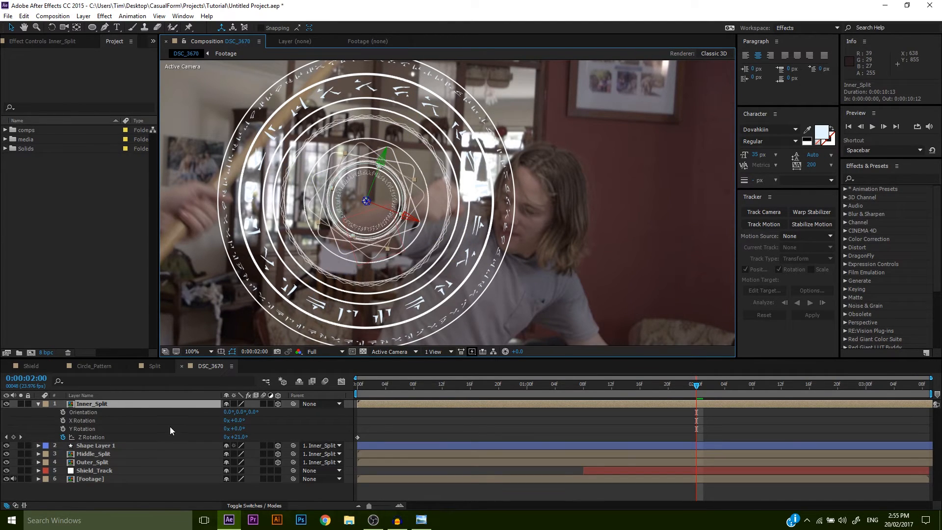
Step: Try a Y orientation of 45° on Inner_Split at 0:00:00:21 and undo it
key("space")
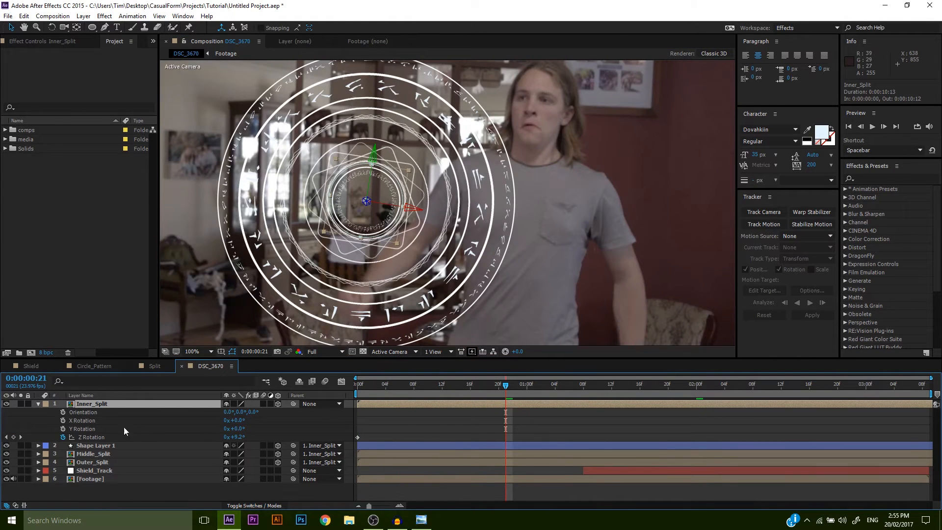
left_click_drag(239, 413, 261, 416)
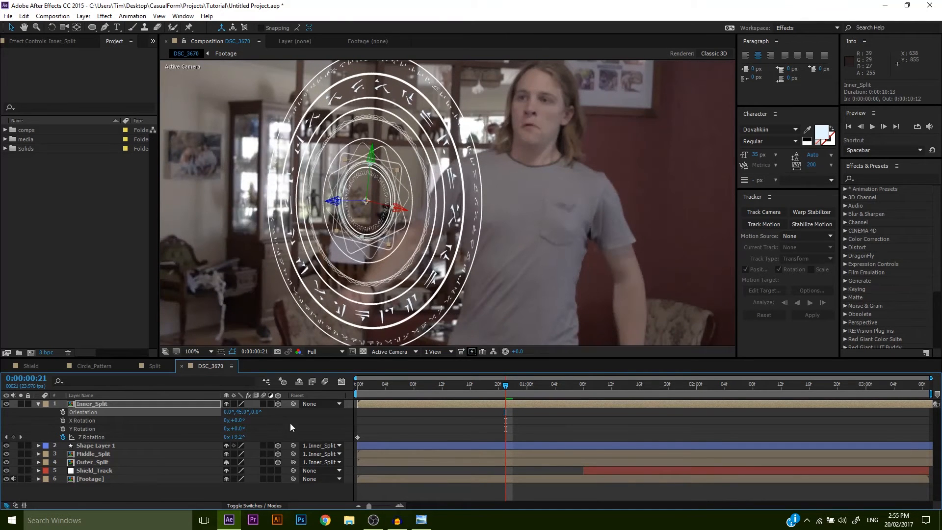
key("ctrl+z")
Step: Move the current time to 0:00:01:08 and reposition Inner_Split over the actor's forearm at about 1088.9, 710.9
key("space")
left_click_drag(567, 400, 584, 403)
left_click_drag(426, 267, 425, 237)
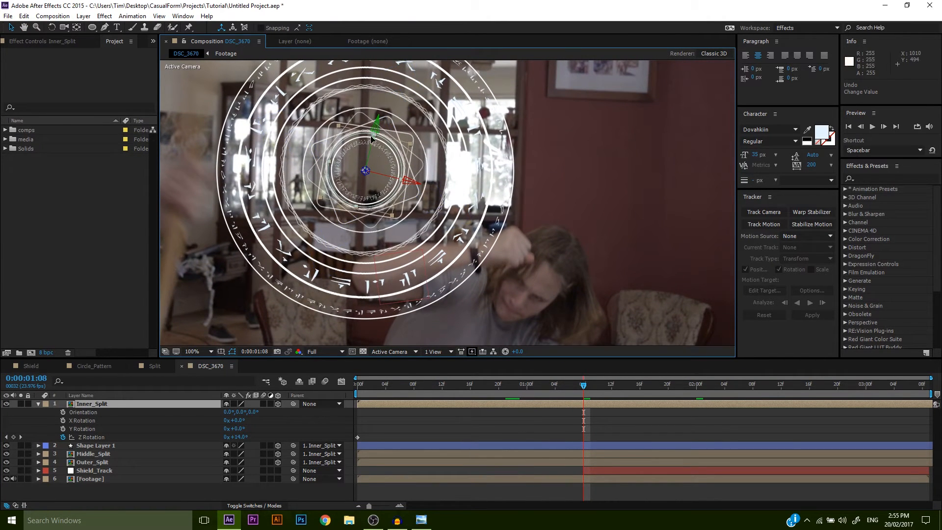
left_click_drag(368, 185, 454, 259)
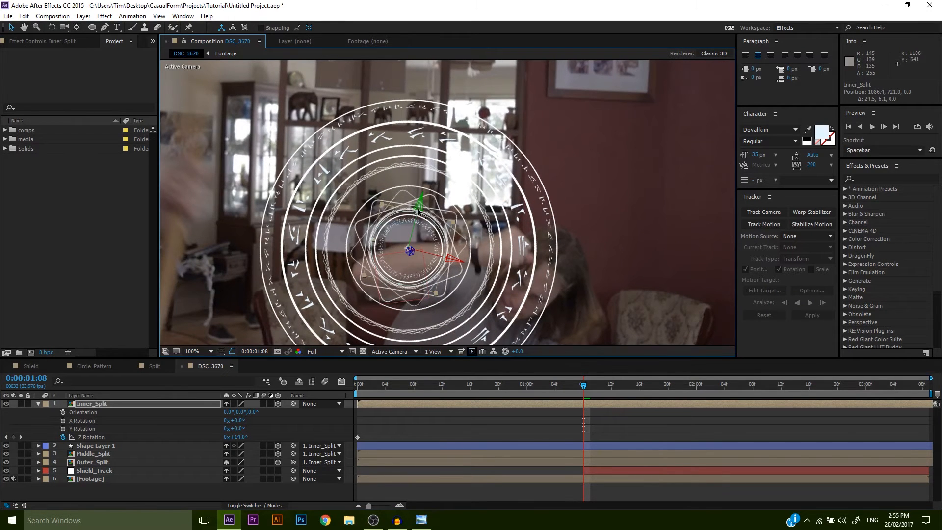
left_click_drag(421, 214, 420, 207)
left_click_drag(496, 282, 447, 227)
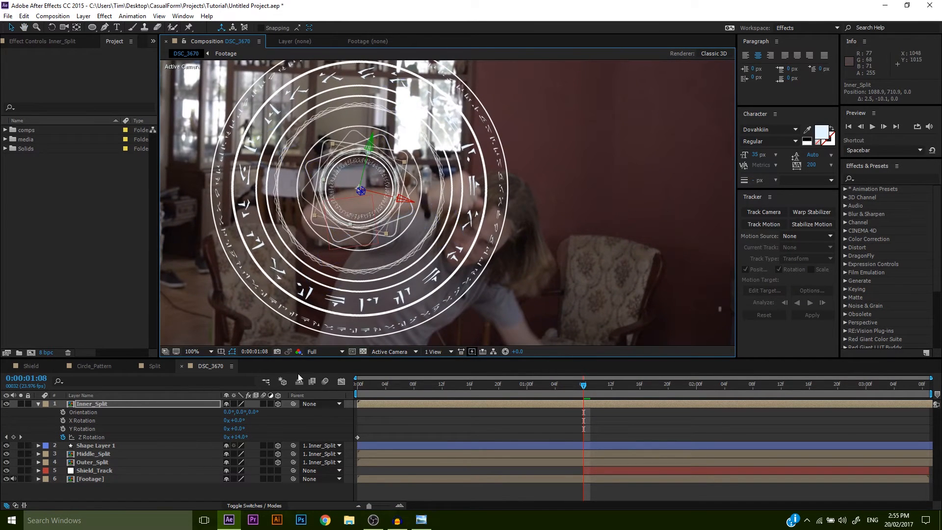
Step: Tilt Inner_Split to an orientation of 296°, 11°, 0° and realign it with the forearm at about 1107.1, 701.9, 10.3
left_click_drag(240, 416, 263, 418)
key("ctrl+z")
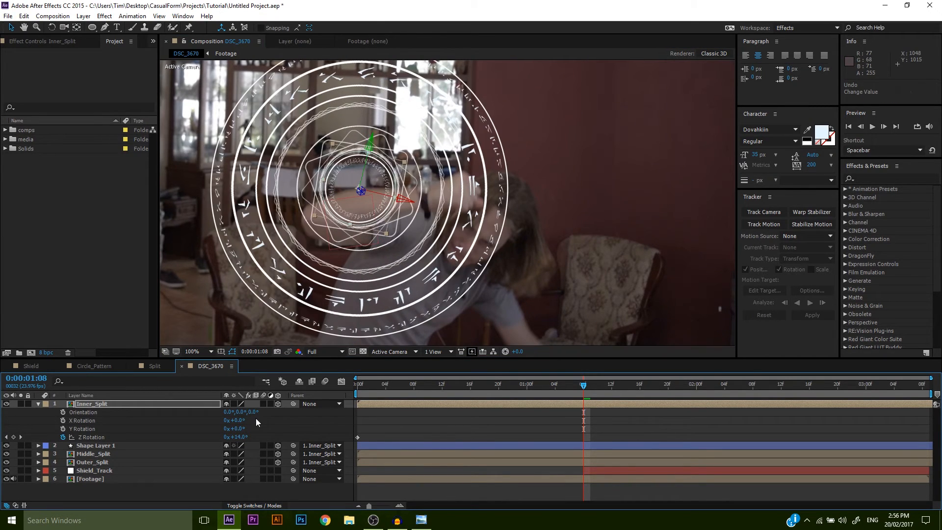
mouse_move(255, 413)
left_mouse_down()
mouse_move(267, 415)
mouse_move(193, 412)
mouse_move(260, 412)
mouse_move(250, 412)
left_mouse_up()
key("ctrl+z")
key("ctrl+z")
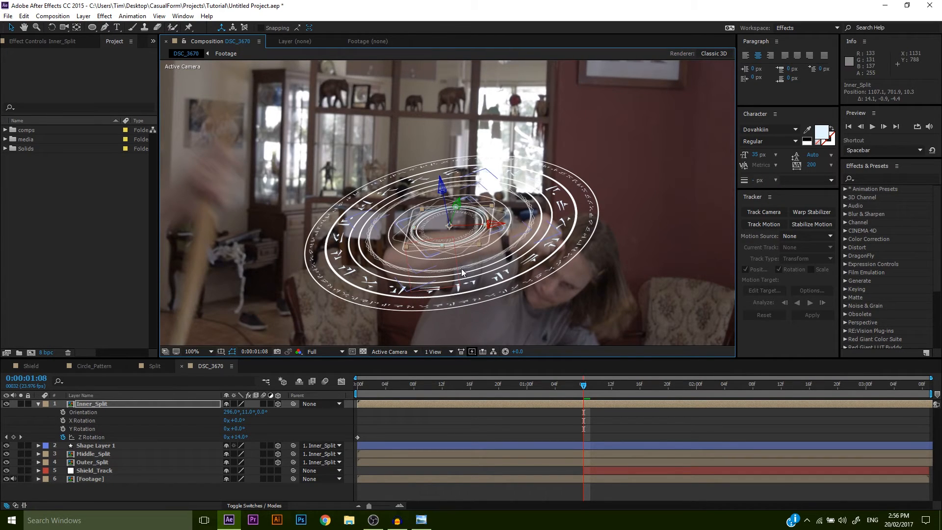
Step: Shift Inner_Split along its Z axis above the forearm to about 1101.5, 675.7, -2.4 and collapse its properties
left_click(141, 401)
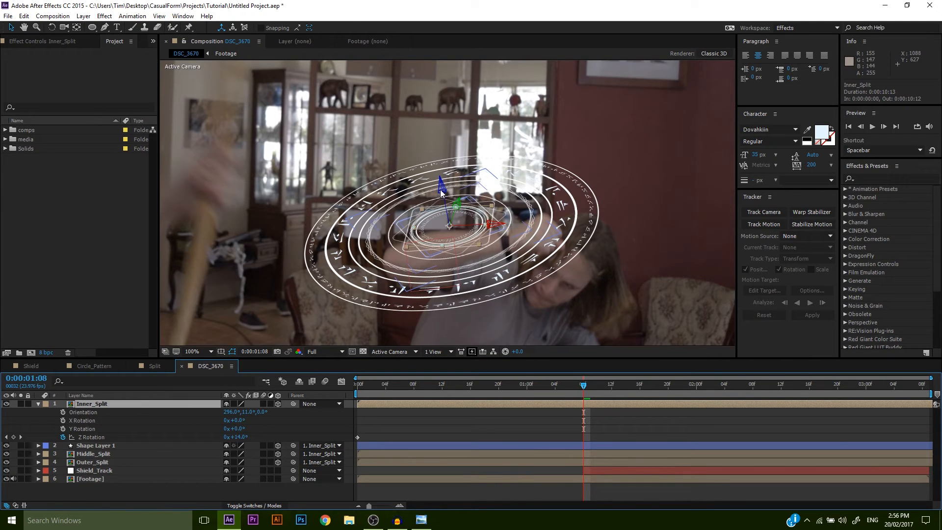
left_click_drag(440, 185, 448, 170)
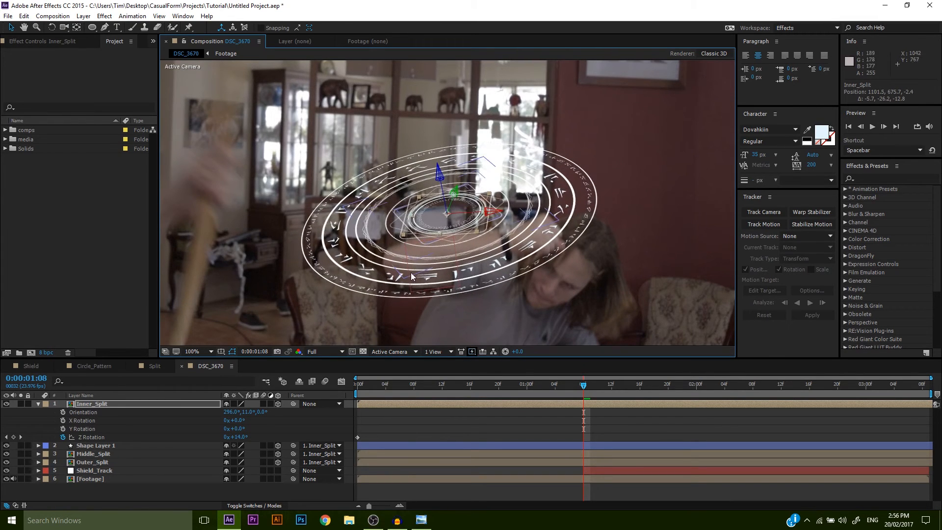
left_click(39, 403)
Step: Offset Outer_Split along its Z axis to about 39.3 and Middle_Split to about 20.3 to separate the shield rings
left_click(93, 412)
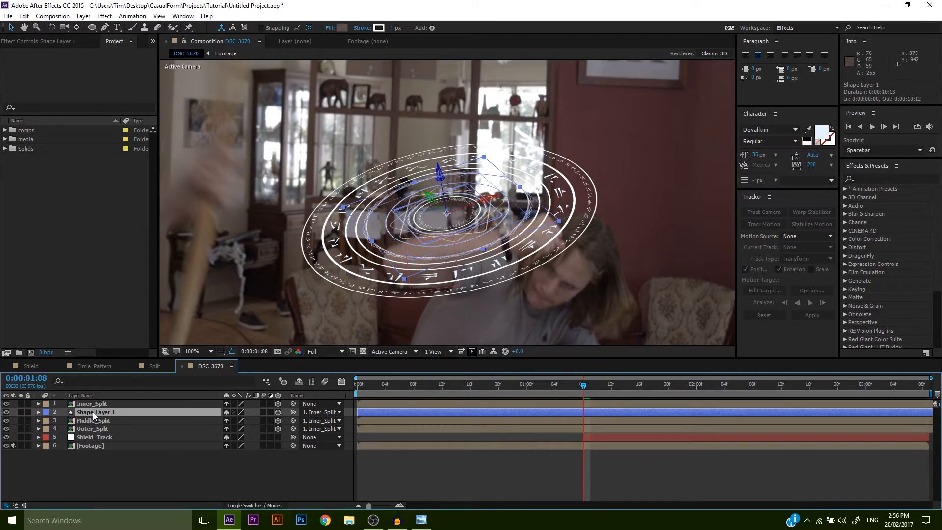
left_click(97, 420)
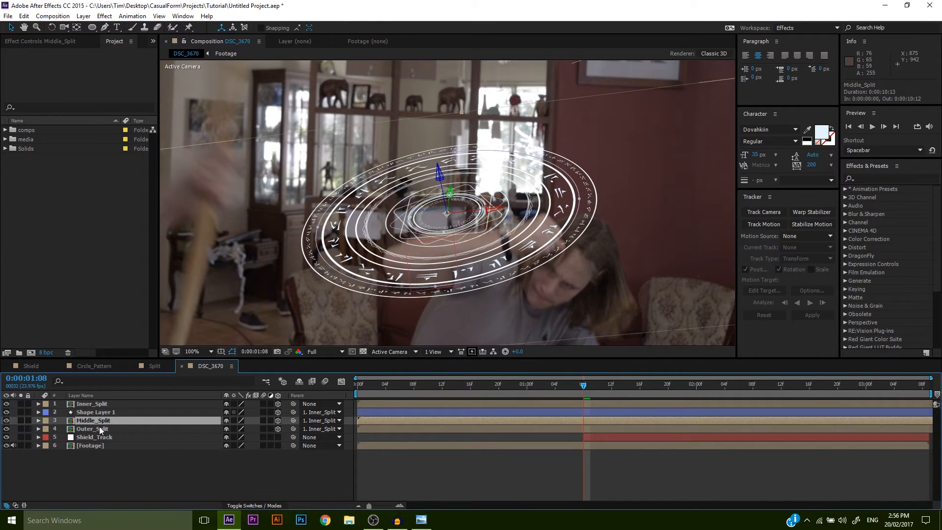
left_click(101, 430)
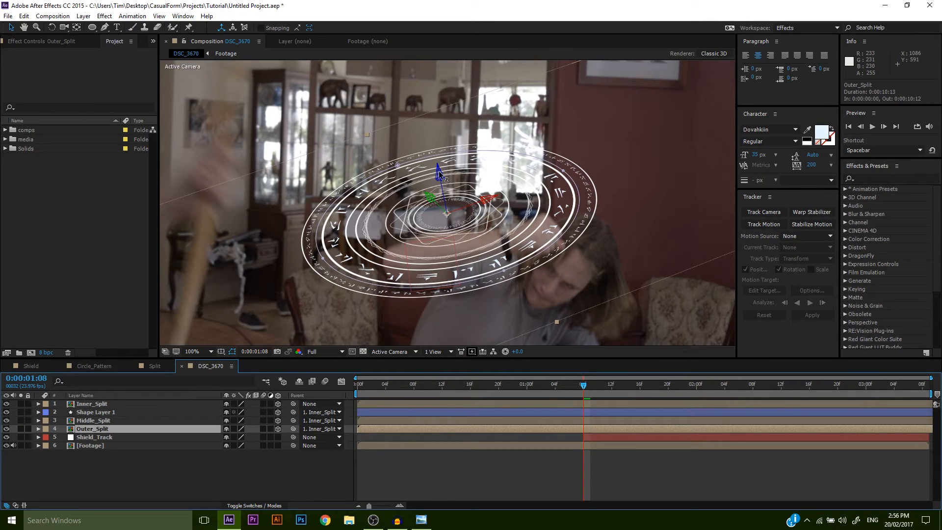
left_click_drag(440, 173, 450, 192)
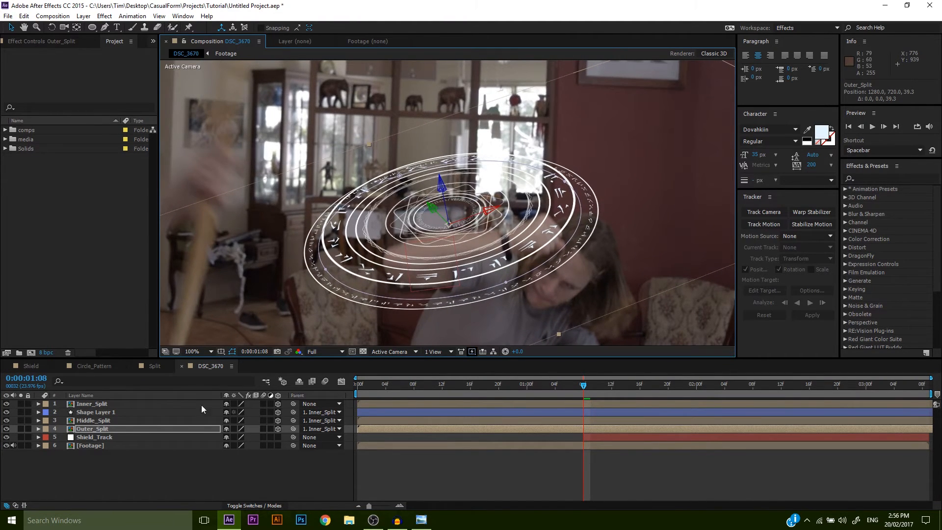
left_click(97, 419)
left_click_drag(440, 181, 446, 185)
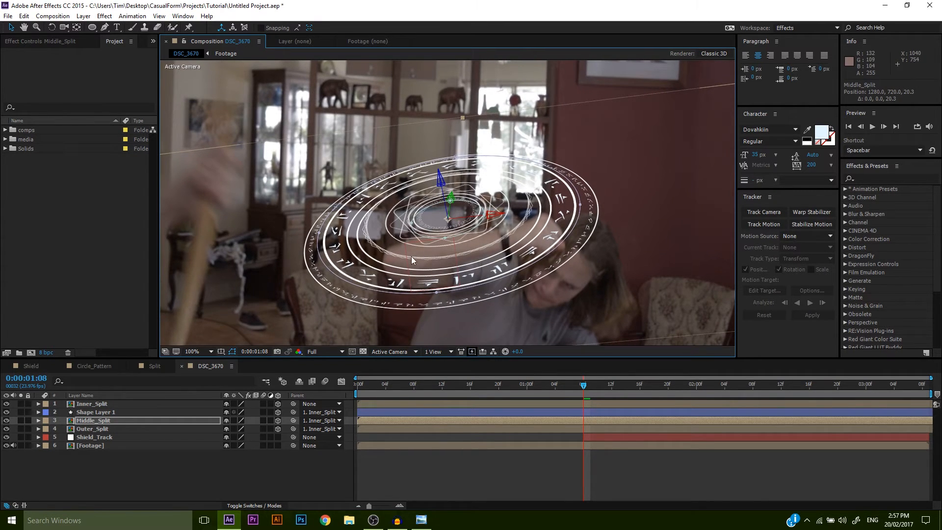
Step: Offset Shape Layer 1 along its Z axis to about -5.9 and undo a trial move of Inner_Split
left_click(101, 412)
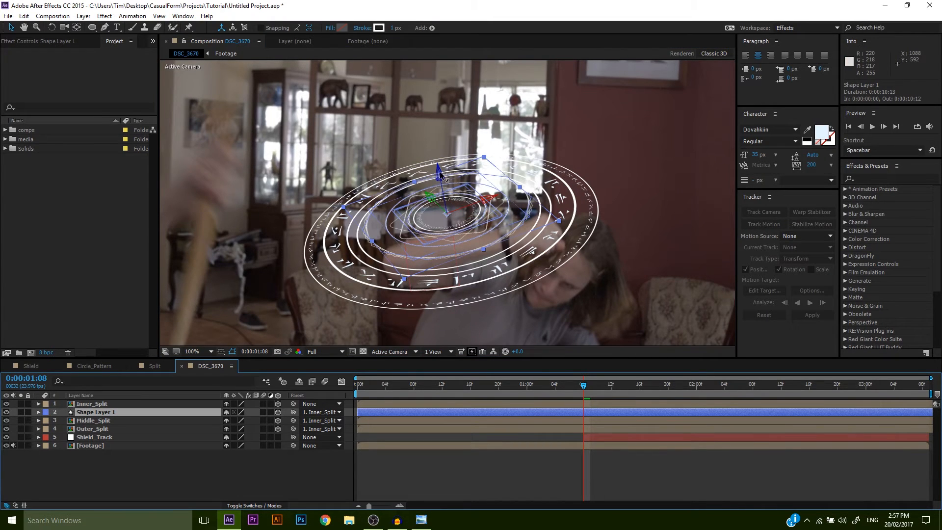
mouse_move(439, 171)
left_mouse_down()
mouse_move(437, 163)
mouse_move(445, 172)
left_mouse_up()
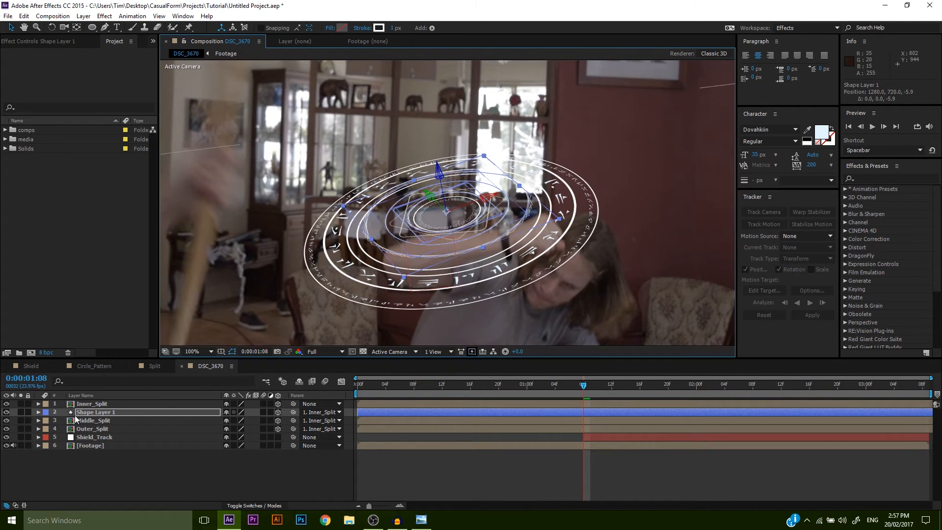
left_click(88, 406)
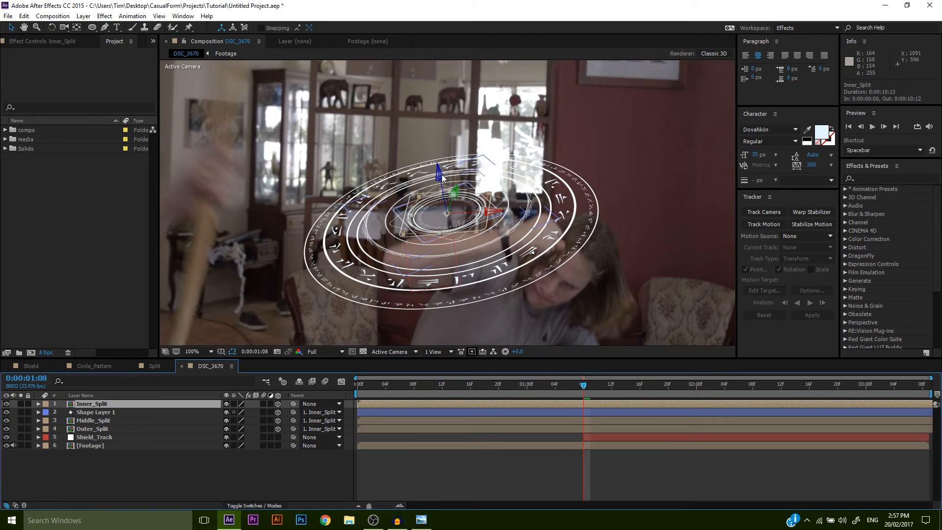
key("ctrl+z")
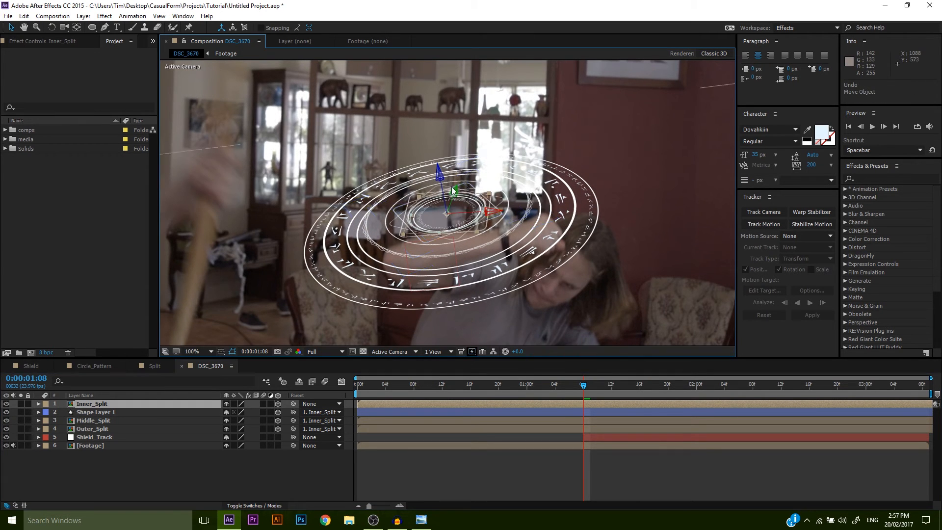
Step: Detach Shape Layer 1, Middle_Split and Outer_Split from Inner_Split by setting their parents to None
left_click_drag(294, 413, 294, 414)
left_click(320, 412)
left_click(324, 423)
left_click(321, 420)
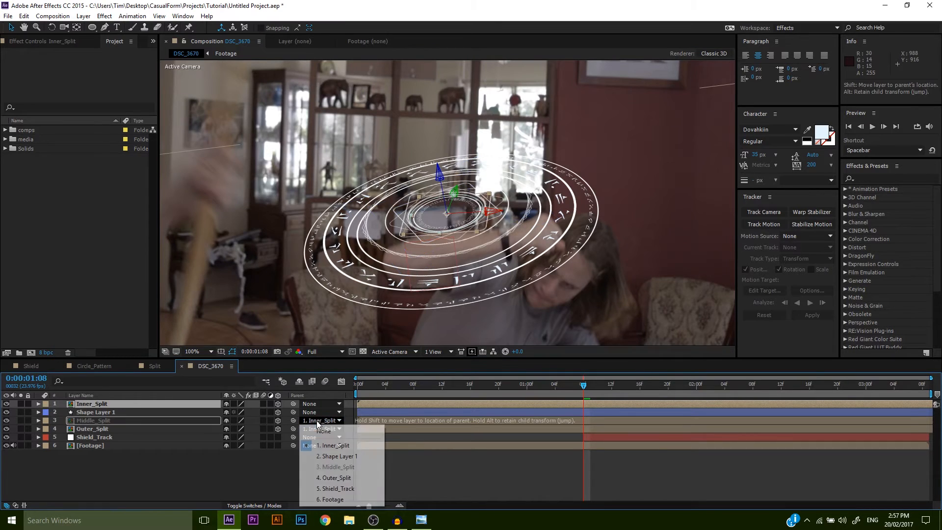
left_click(323, 432)
left_click(322, 428)
left_click(323, 349)
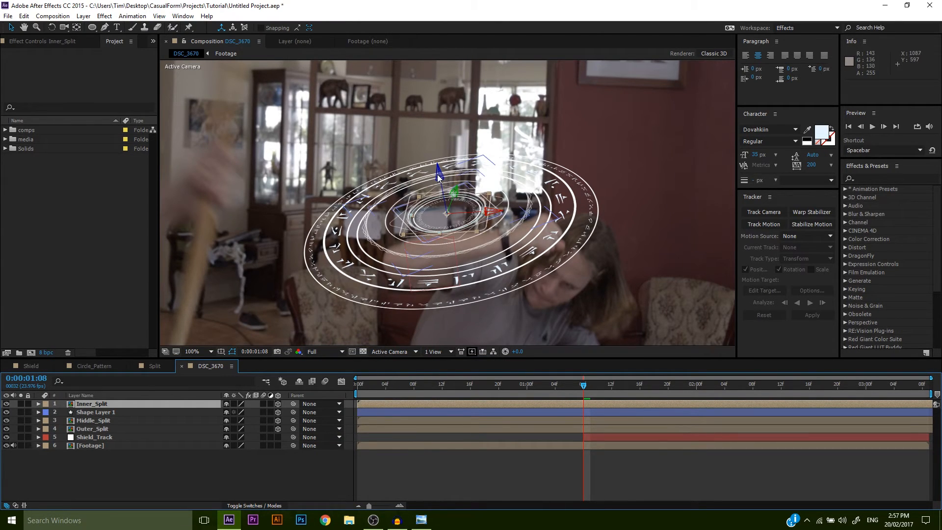
Step: Move Inner_Split alone slightly along its Z axis, away from the other shield rings, and deselect it
left_click_drag(437, 172, 437, 166)
left_click(284, 466)
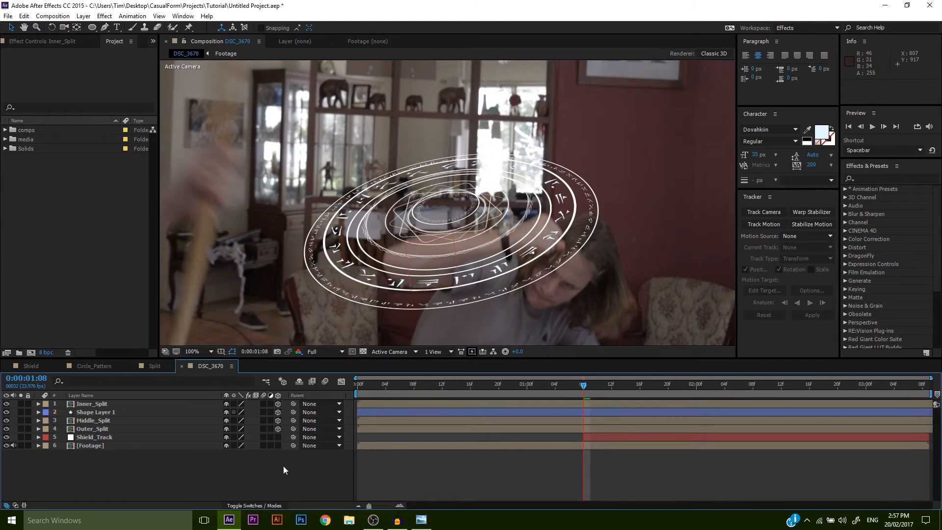
key("comma")
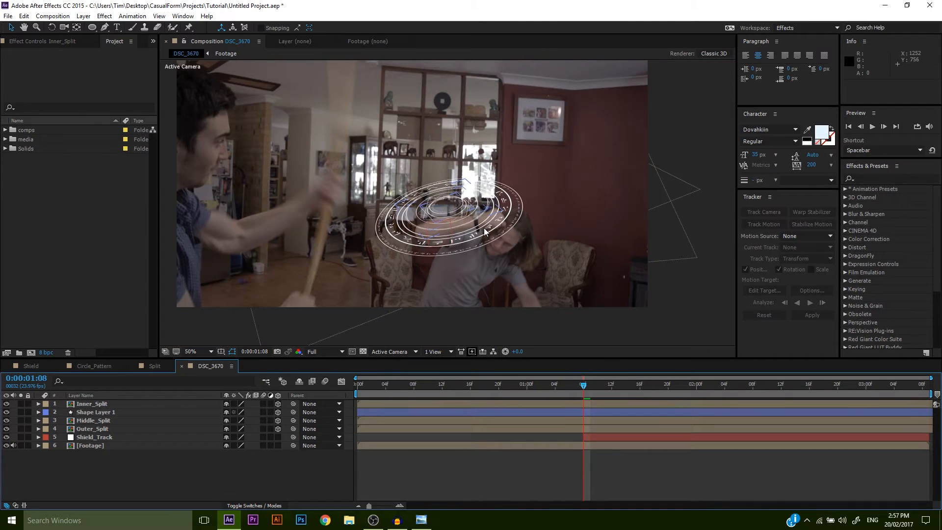
key("period")
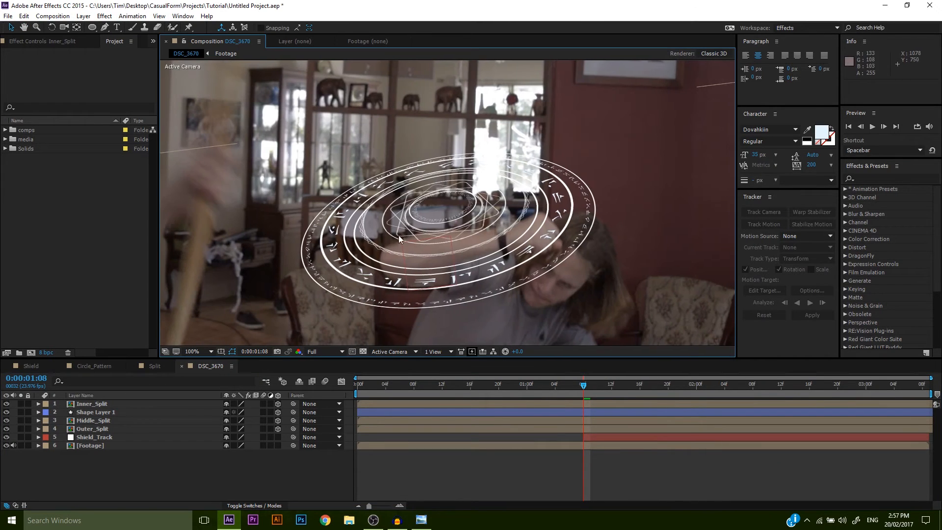
Step: Parent Shape Layer 1, Middle_Split and Outer_Split to Inner_Split again
left_click_drag(293, 412, 201, 404)
left_click_drag(293, 420, 191, 404)
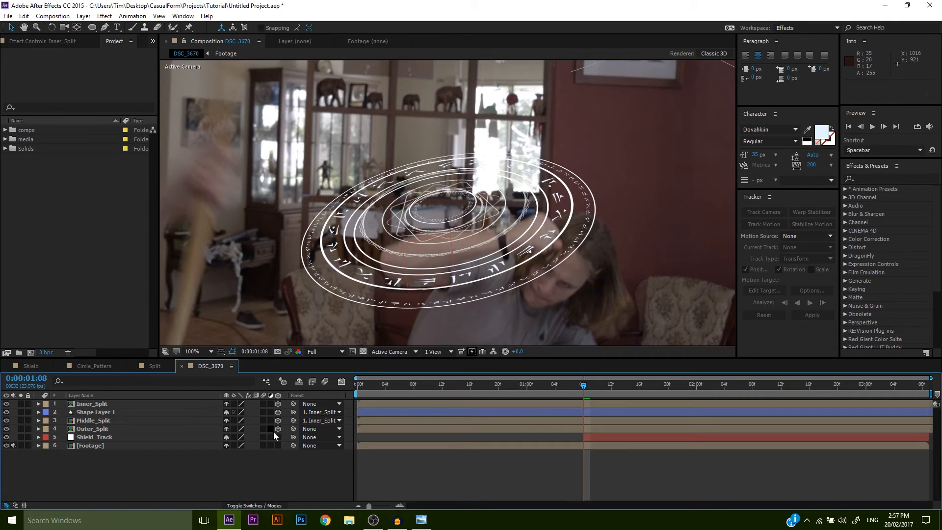
left_click_drag(293, 428, 150, 404)
Step: Reposition Inner_Split together with its attached rings so the whole shield sits over the actor's forearm
left_click(150, 404)
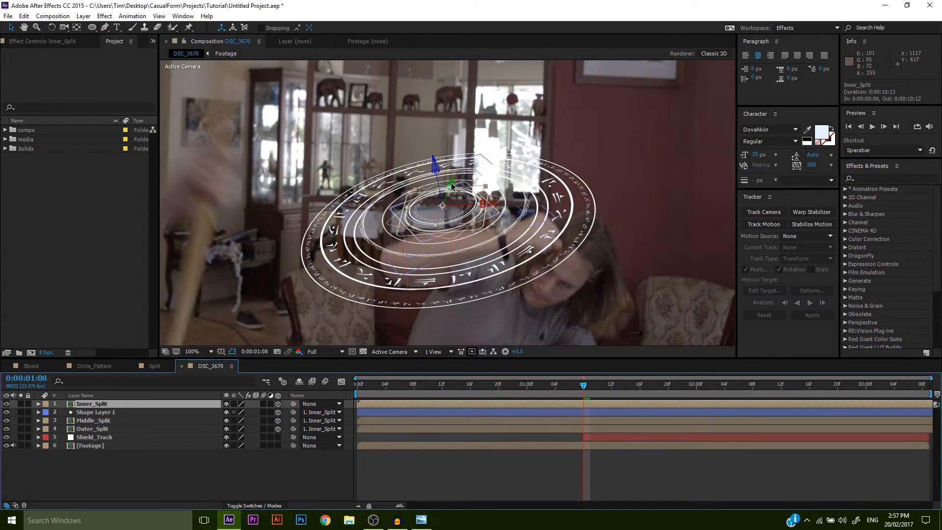
left_click_drag(452, 186, 497, 220)
scroll(494, 226, "down", 4)
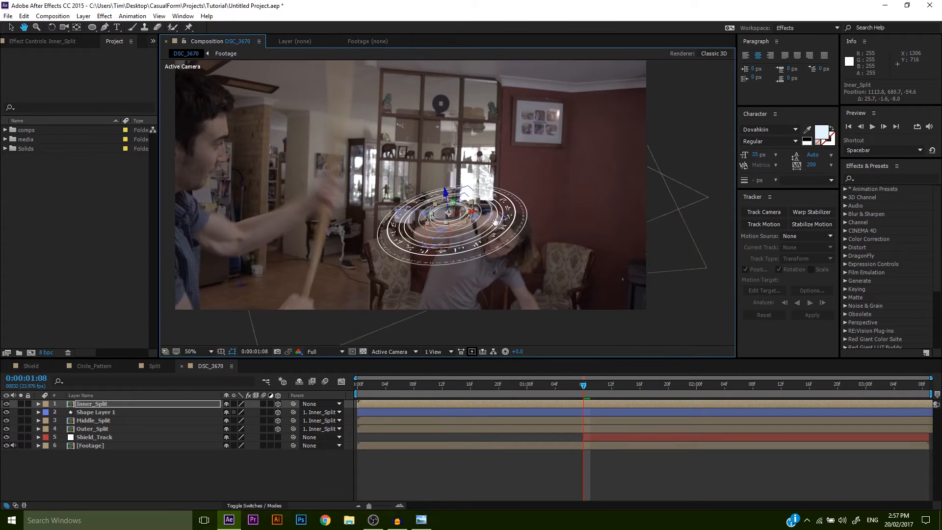
scroll(447, 193, "up", 2)
left_click_drag(443, 200, 442, 198)
Step: Trim the starts of Inner_Split, Shape Layer 1, Middle_Split and Outer_Split to 0:00:01:08
left_click(167, 429, "shift")
left_click_drag(358, 403, 583, 414)
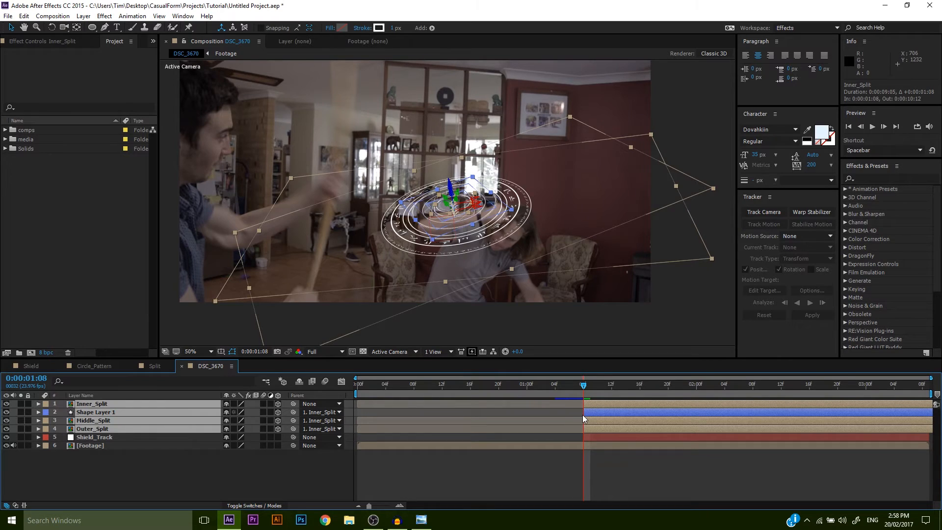
left_click(562, 455)
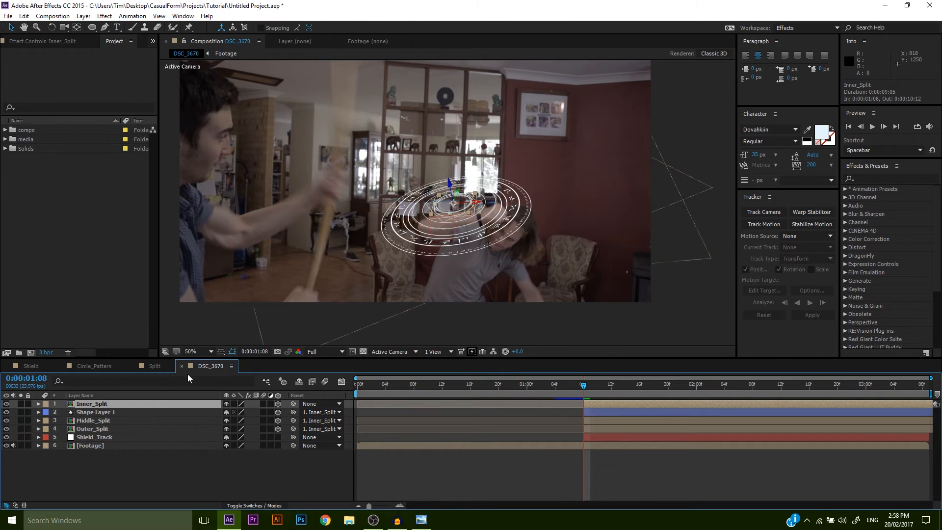
Step: Parent Inner_Split to the Shield_Track null so the whole shield follows the tracked arm
left_click(93, 437)
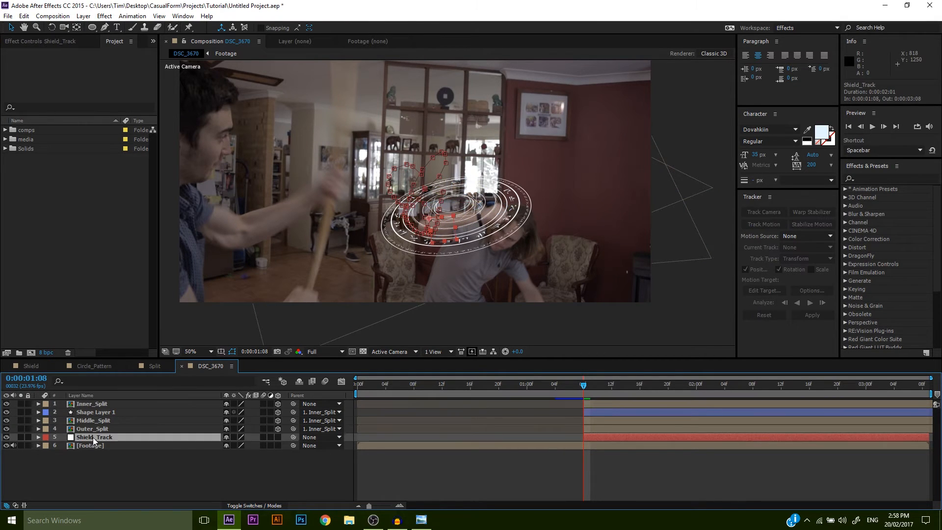
left_click(105, 404)
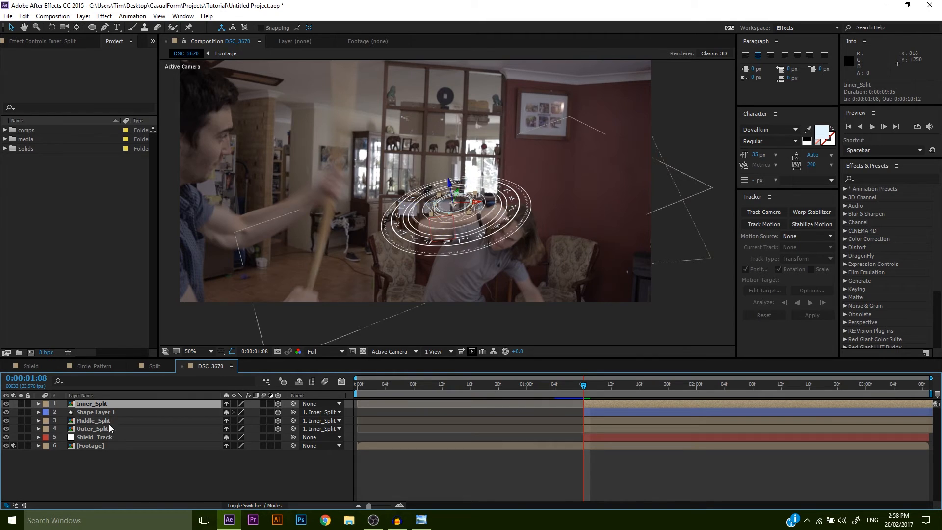
left_click_drag(293, 404, 111, 437)
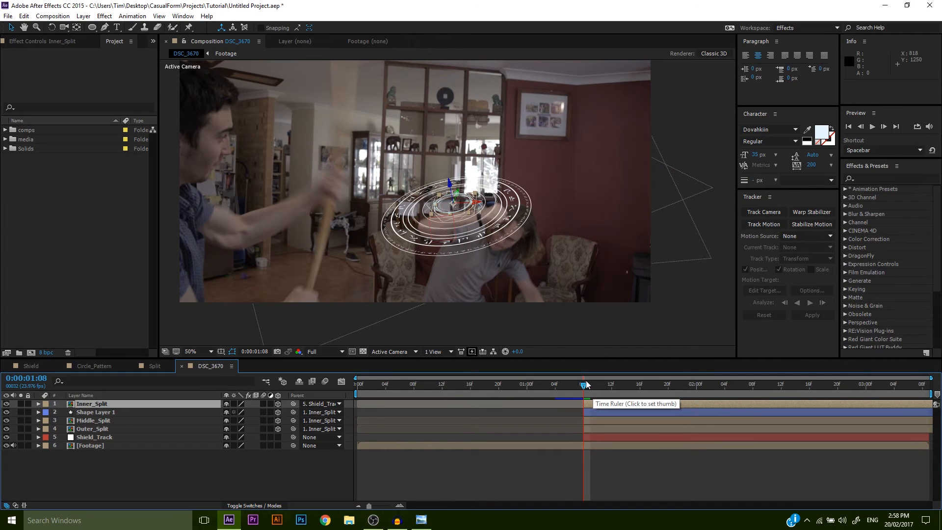
Step: Preview the tracked shield and examine the arm's angle in the soloed footage at 0:00:02:15 and 0:00:02:18
key("space")
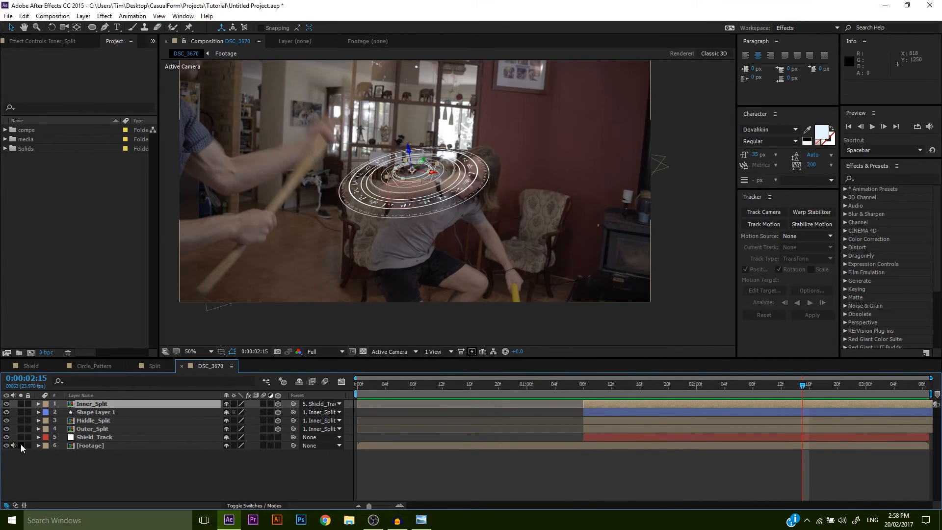
left_click(21, 446)
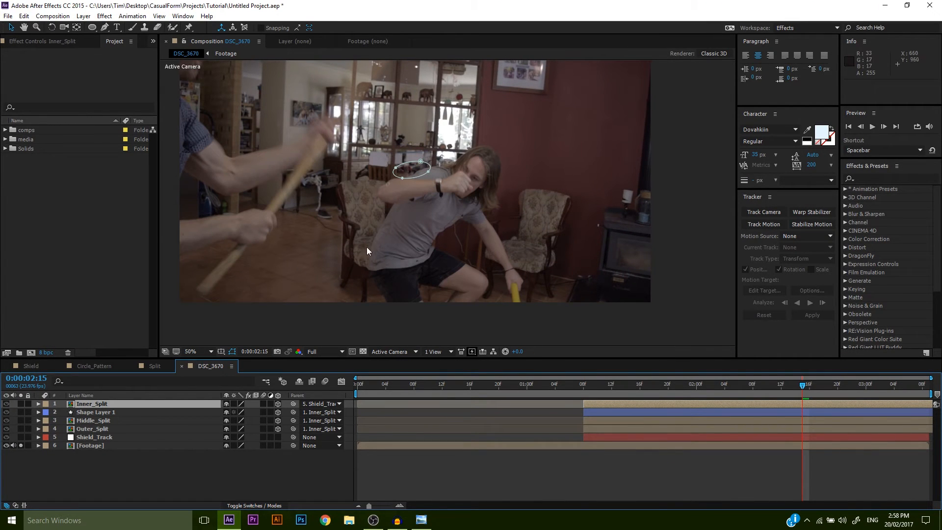
scroll(398, 191, "up", 2)
left_click_drag(400, 195, 403, 211)
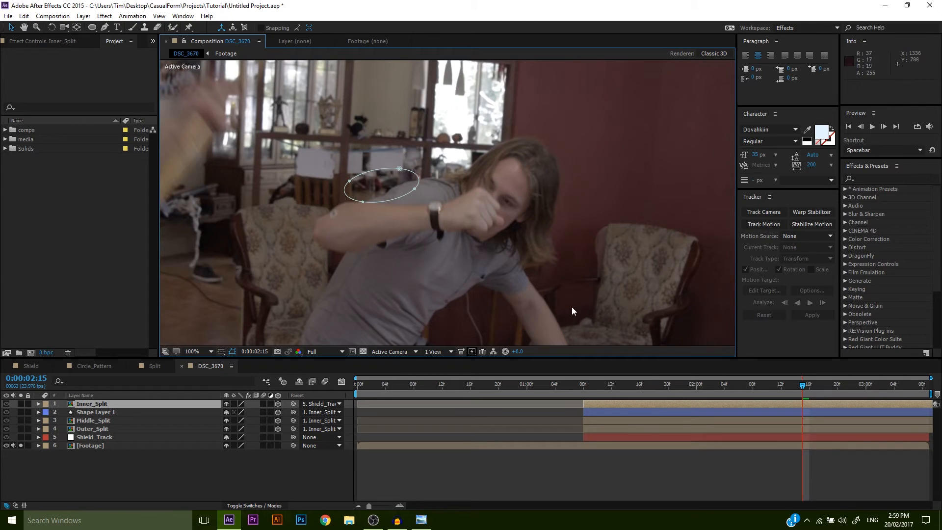
left_click_drag(804, 387, 823, 397)
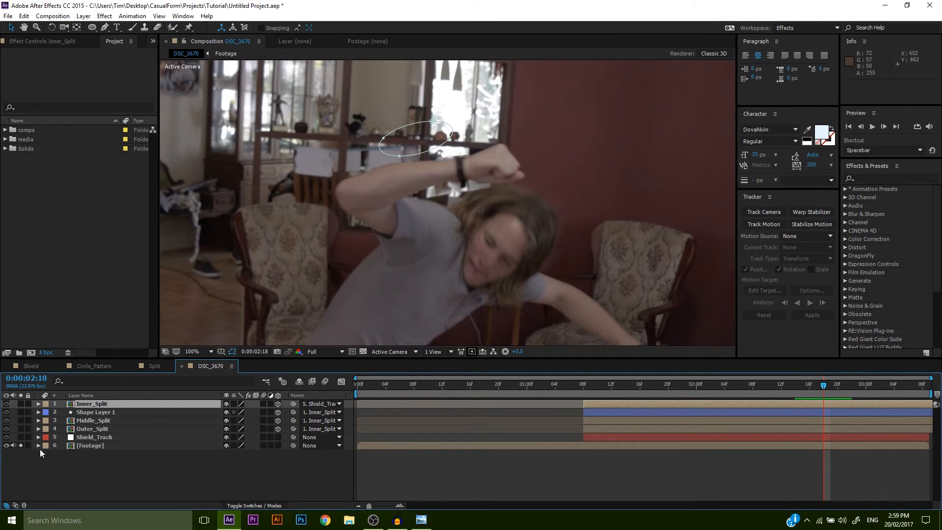
left_click(20, 441)
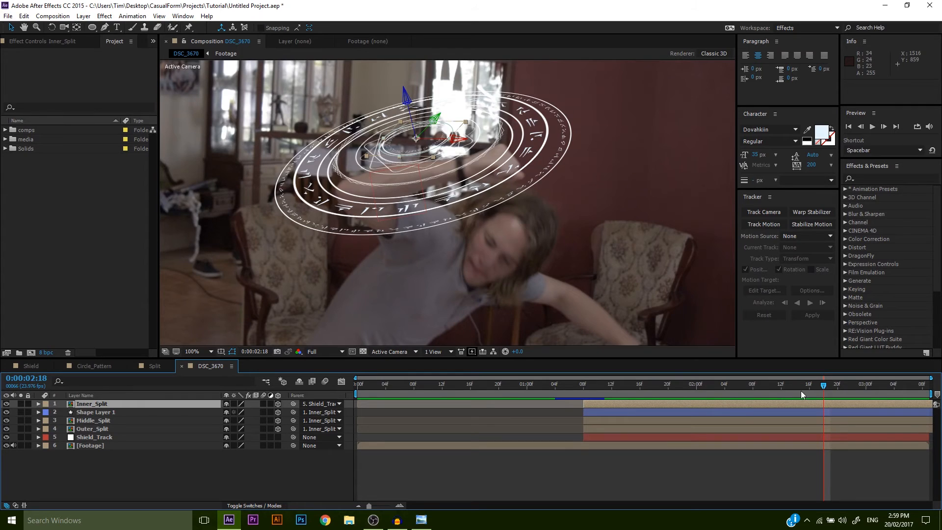
Step: Set the first Orientation keyframe on Inner_Split at 0:00:01:08
left_click_drag(823, 385, 583, 388)
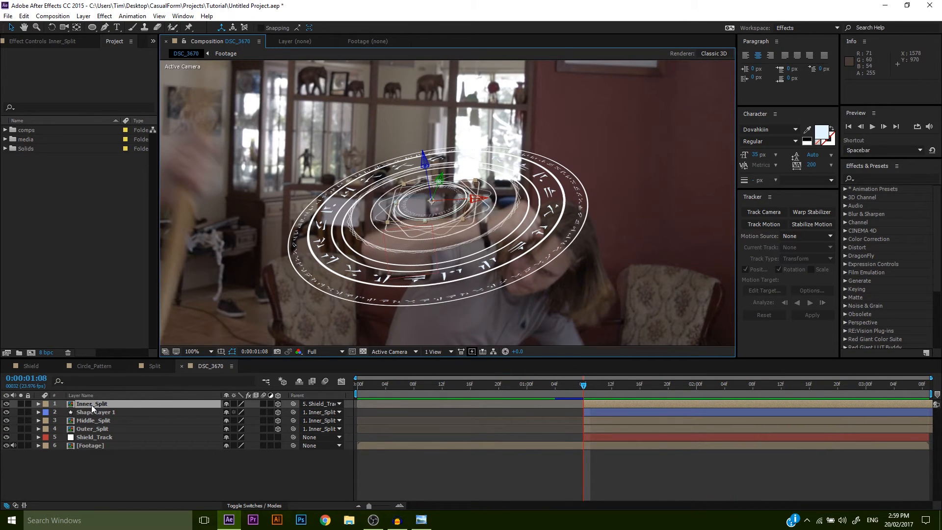
key("r")
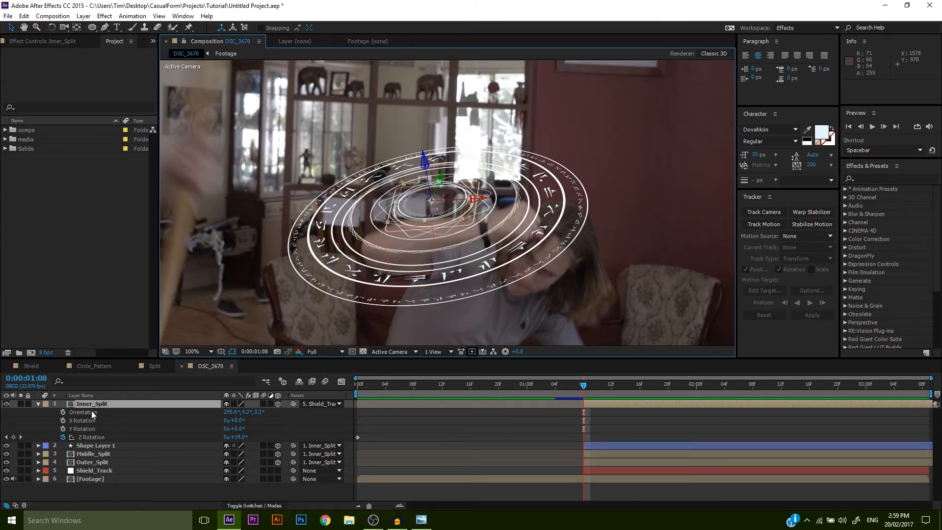
left_click(64, 411)
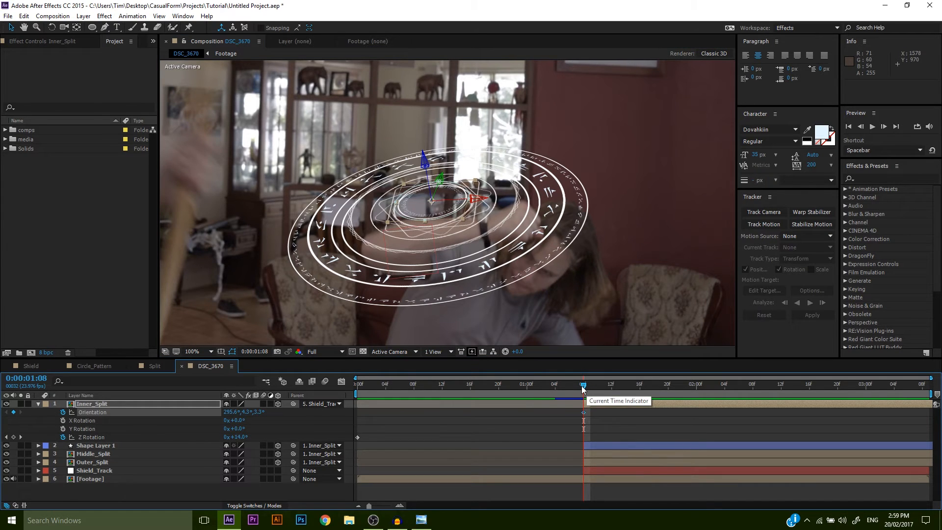
Step: Check the arm's angle at 0:00:01:16 and keyframe Inner_Split's orientation there at about 281.6°, 4.3°, 3.3°
left_click_drag(584, 389, 640, 396)
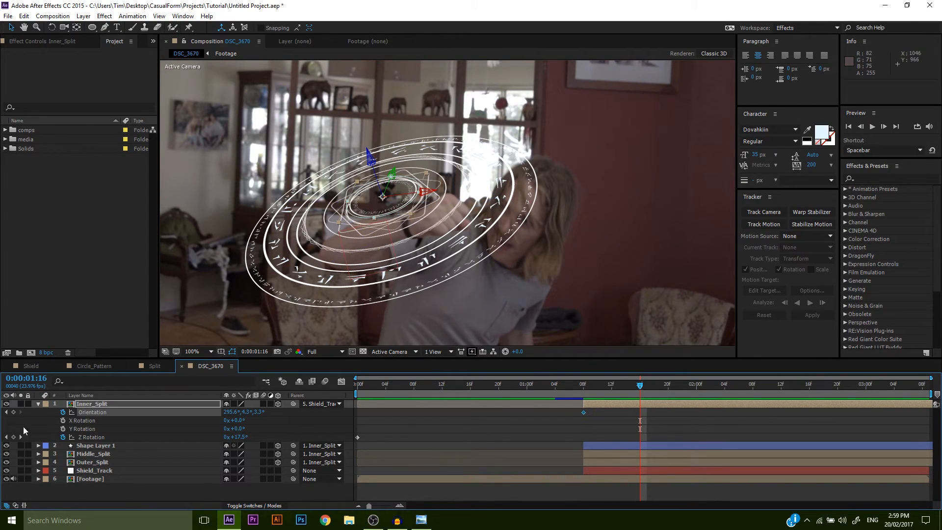
left_click(21, 479)
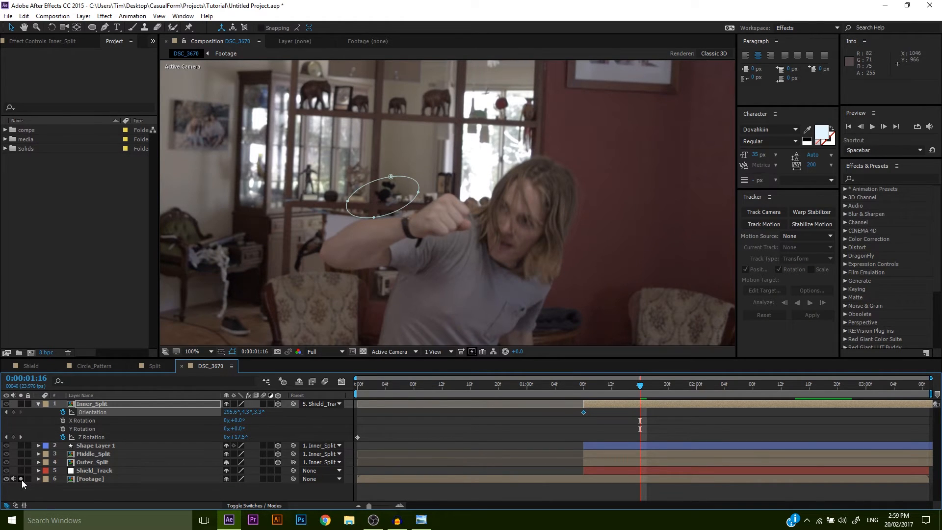
left_click(21, 479)
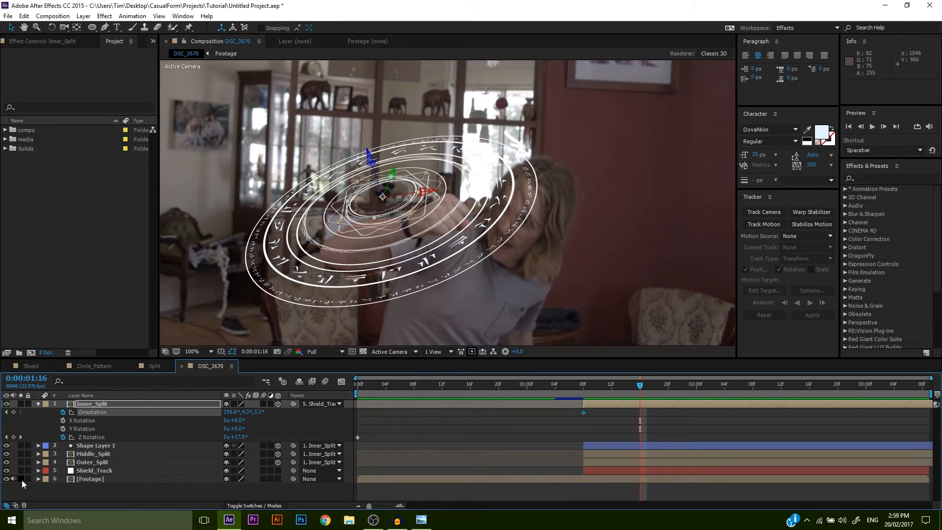
left_click_drag(260, 415, 267, 416)
key("ctrl+z")
left_click_drag(241, 413, 222, 411)
key("ctrl+z")
Step: Keyframe Inner_Split's orientation at 0:00:01:23 to about 281.6°, 21.3°, 3.3° to match the raised forearm
left_click_drag(641, 385, 687, 393)
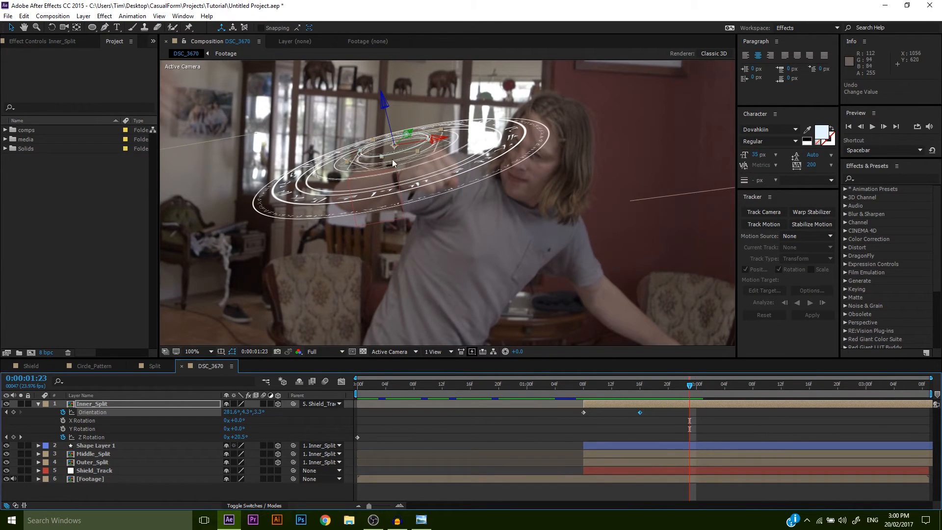
left_click_drag(223, 413, 221, 412)
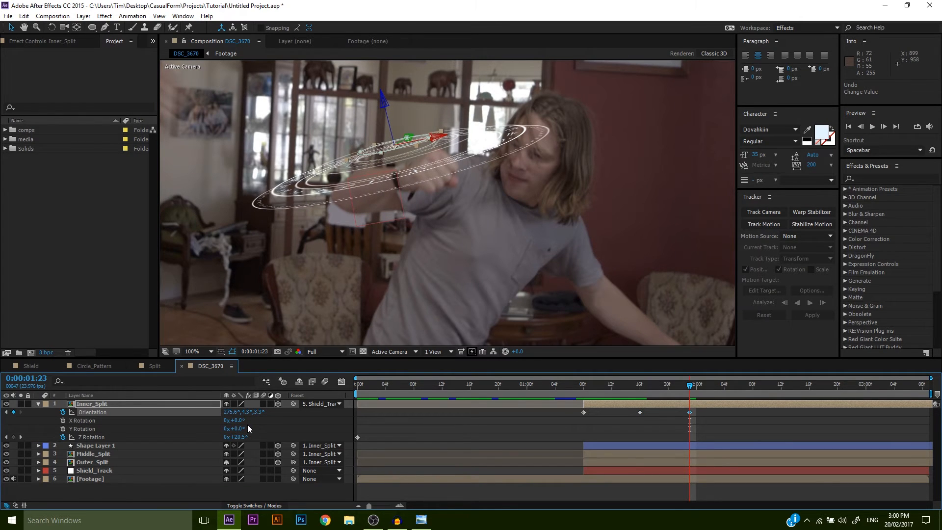
key("ctrl+z")
left_click_drag(245, 413, 251, 413)
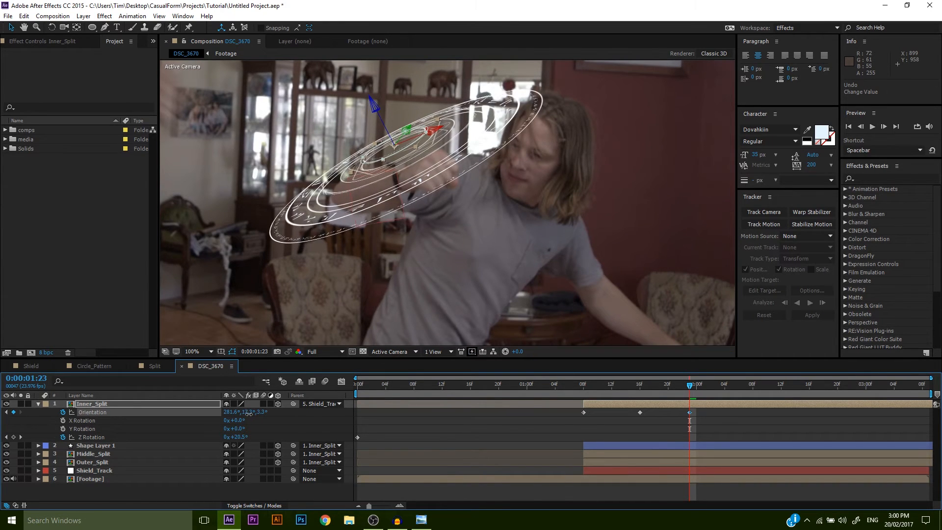
Step: Keyframe a new Inner_Split orientation at 0:00:02:05 so the shield lines up with the forearm
left_click_drag(683, 389, 731, 414)
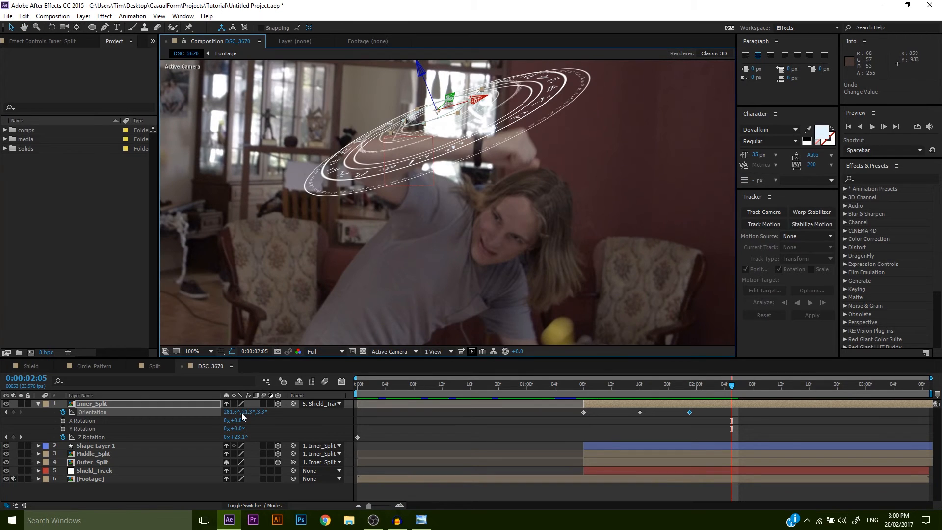
mouse_move(241, 413)
left_mouse_down()
mouse_move(235, 407)
mouse_move(242, 410)
left_mouse_up()
scroll(475, 228, "down", 2)
left_click_drag(475, 228, 492, 272)
Step: Keyframe Inner_Split's orientation at about 0:00:02:10, 0:00:02:18 and 0:00:03:02 to follow the forearm's tilt
left_click_drag(718, 384, 823, 398)
scroll(480, 217, "up", 2)
left_click_drag(229, 412, 214, 409)
scroll(466, 216, "down", 1)
left_click_drag(823, 386, 879, 398)
scroll(498, 314, "up", 1)
left_click_drag(229, 412, 245, 412)
scroll(466, 225, "down", 1)
Step: Play back the shield's orientation animation and return to 0:00:01:08
left_click_drag(879, 387, 583, 386)
key("space")
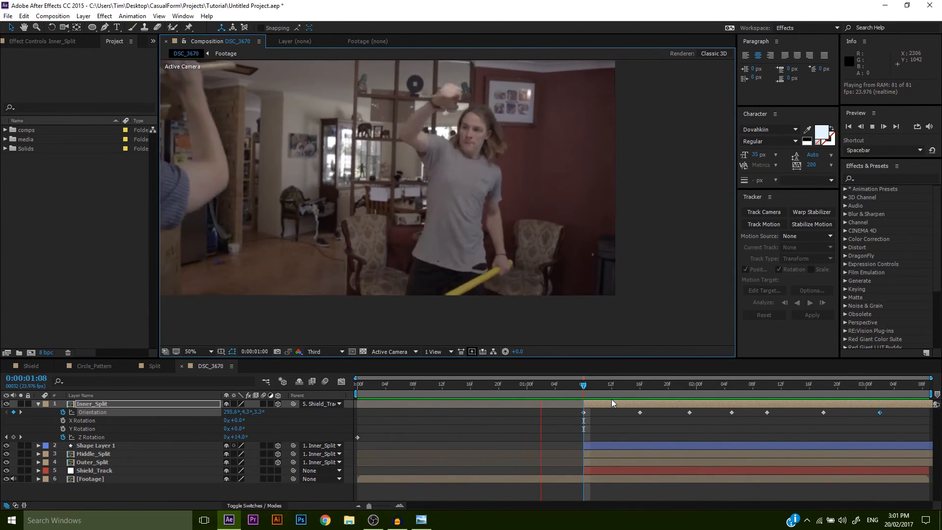
left_click(583, 388)
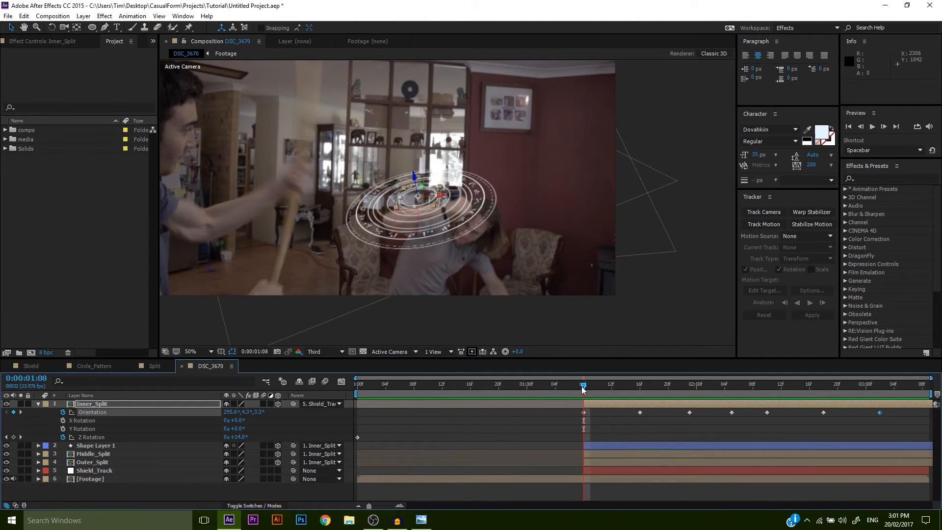
Step: Set the first Position keyframe on Inner_Split at 0:00:01:08
left_click(169, 402)
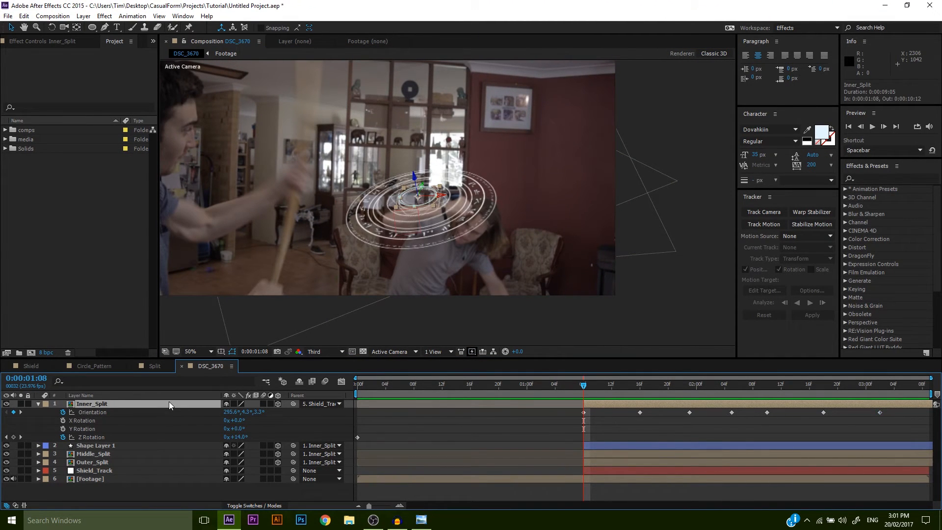
key("p")
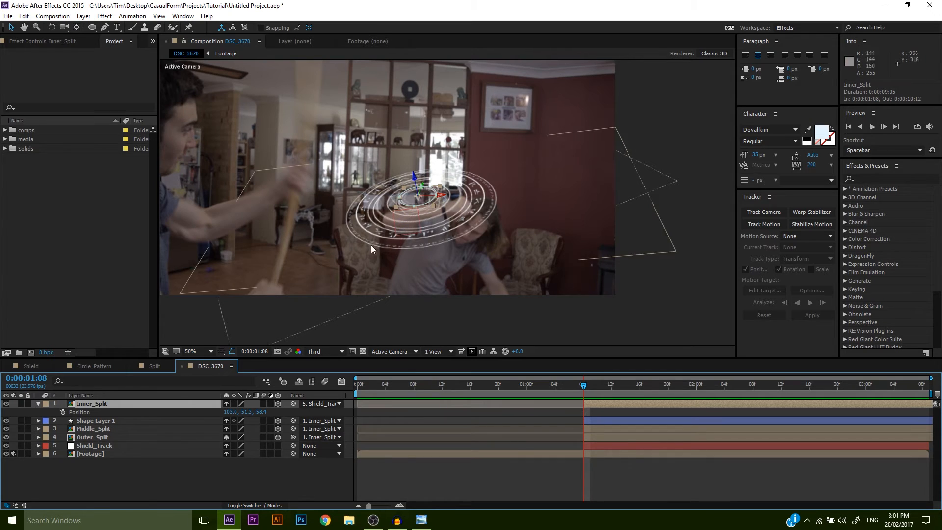
left_click(62, 412)
Step: Keyframe Inner_Split's position at 0:00:01:21, shifting the shield back along its X axis onto the forearm
left_click_drag(583, 388, 673, 414)
scroll(449, 216, "up", 2)
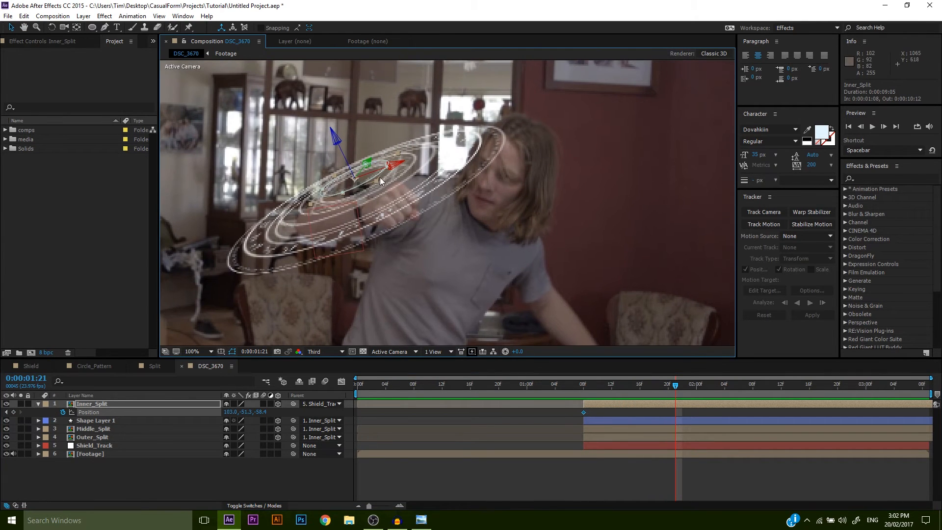
mouse_move(395, 165)
left_mouse_down()
mouse_move(389, 187)
mouse_move(376, 165)
left_mouse_up()
Step: Keyframe Inner_Split's position at about 0:00:02:11 to about 98.2, -37.0, -55.8 and check the frames after it
left_click_drag(667, 390, 770, 410)
left_click_drag(371, 201, 390, 206)
left_click_drag(782, 383, 856, 401)
Step: Play back the composition to review the shield's combined position and orientation animation
key("space")
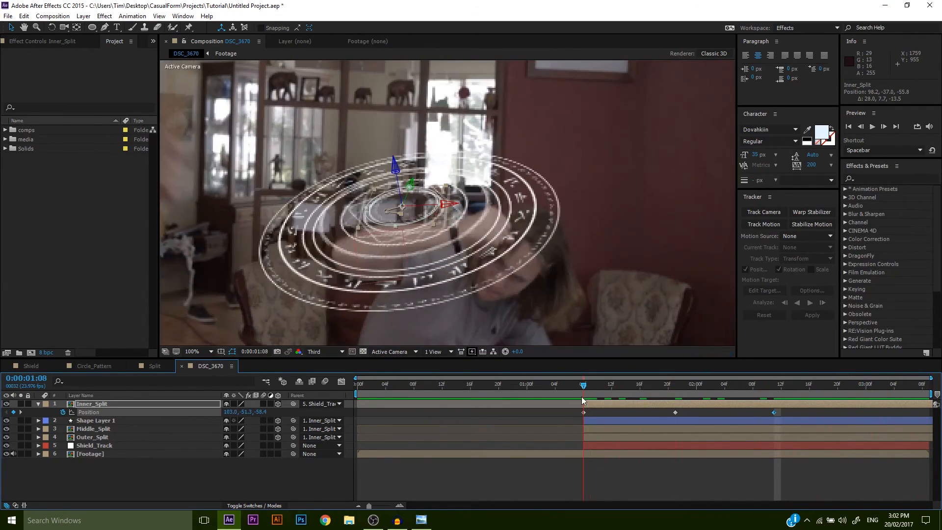
left_click(582, 396)
scroll(535, 288, "down", 2)
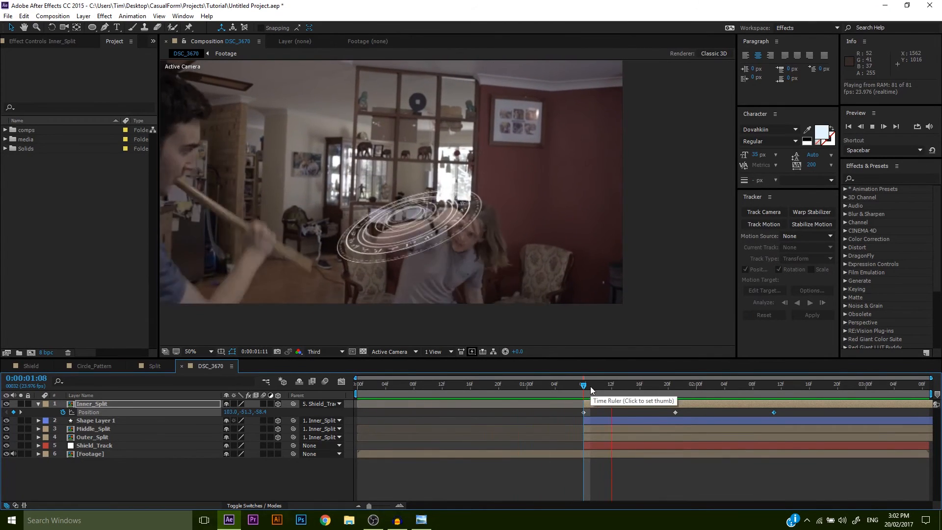
Step: Apply Easy Ease to all Position and Orientation keyframes of Inner_Split and play back the smoothed shield motion
left_click(584, 387)
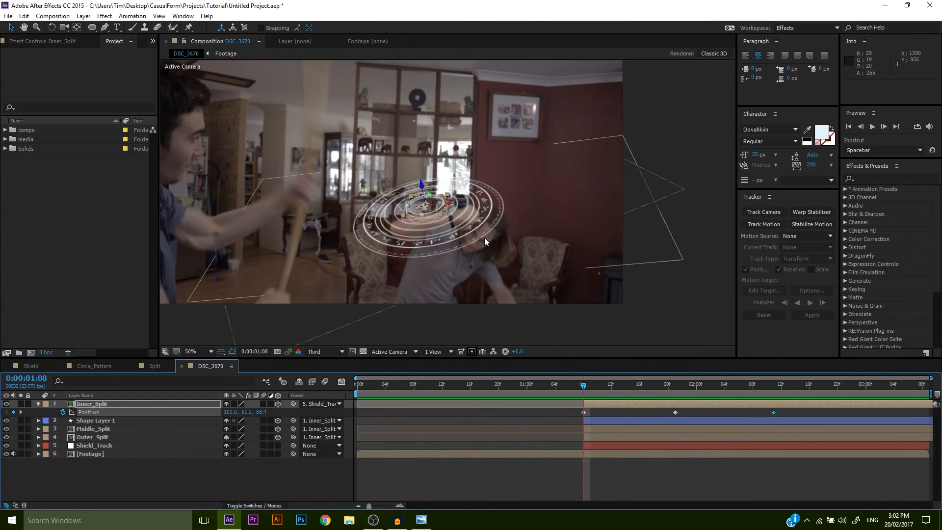
scroll(484, 238, "down", 2)
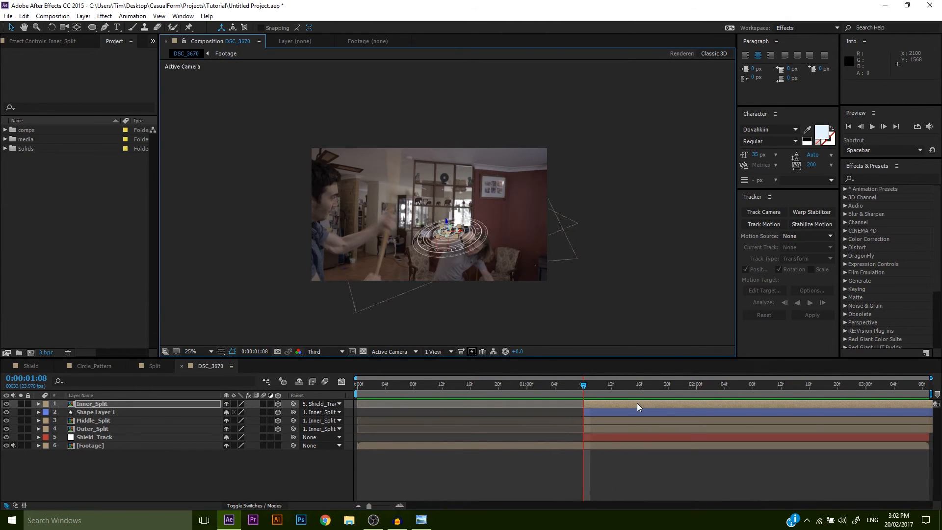
key("u")
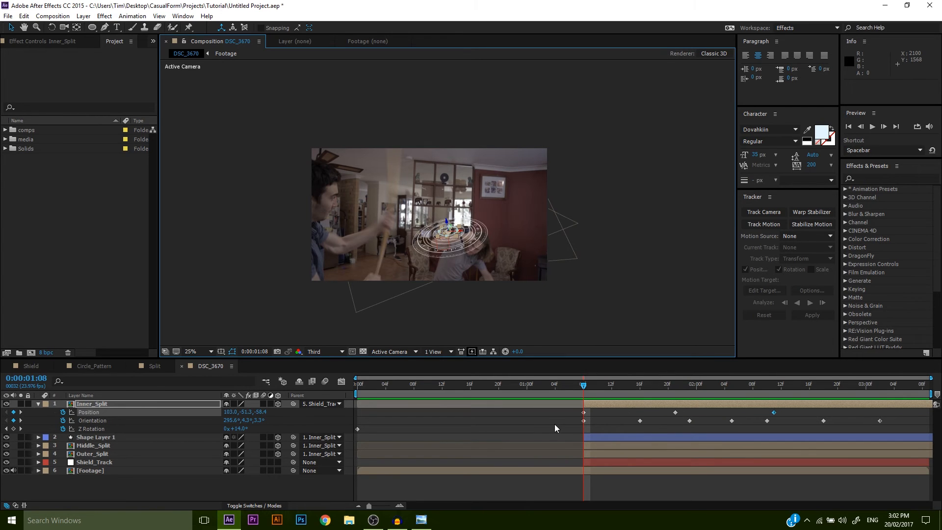
left_click_drag(558, 421, 903, 409)
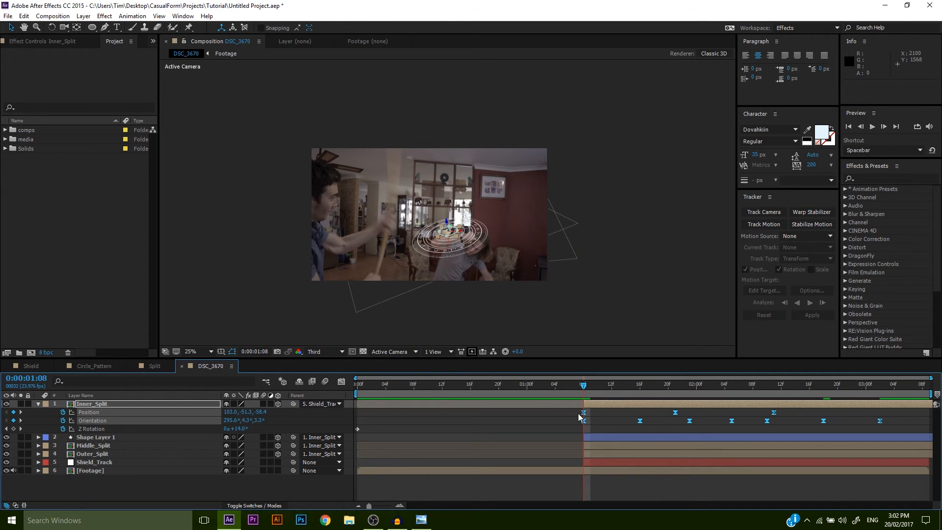
left_click_drag(583, 389, 596, 383)
scroll(469, 287, "up", 2)
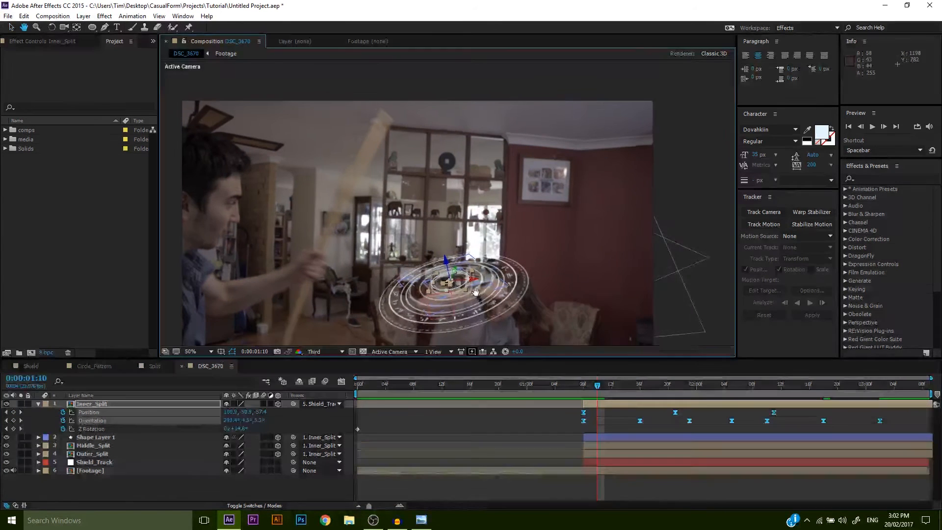
mouse_move(585, 385)
left_mouse_down()
mouse_move(825, 395)
mouse_move(596, 387)
mouse_move(752, 387)
mouse_move(583, 378)
left_mouse_up()
key("space")
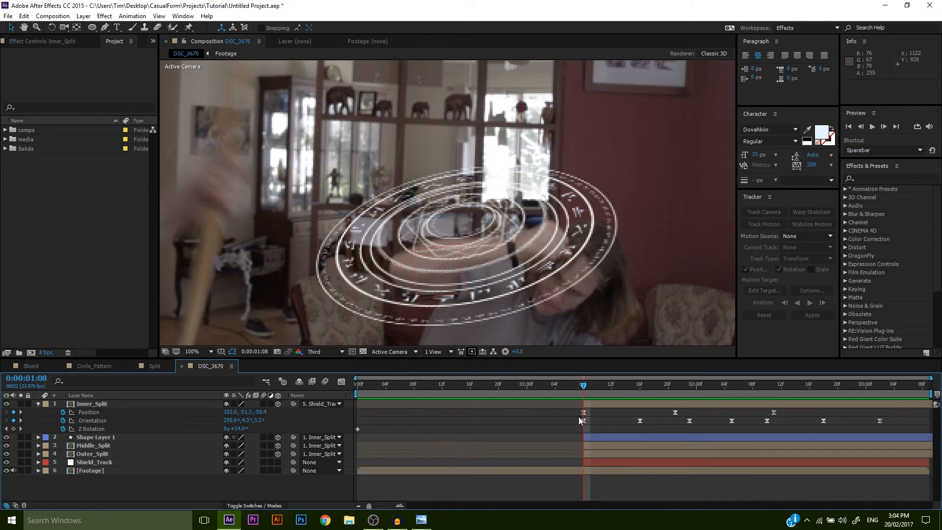
Step: Shift Inner_Split along its Z axis with all of its Position keyframes selected and preview the shield's placement
left_click_drag(565, 410, 789, 416)
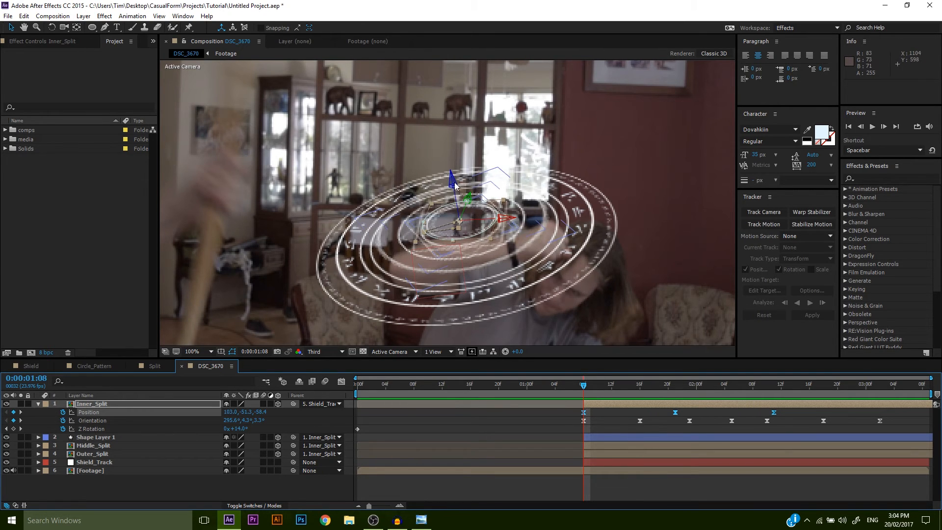
left_click_drag(451, 179, 525, 293)
key("space")
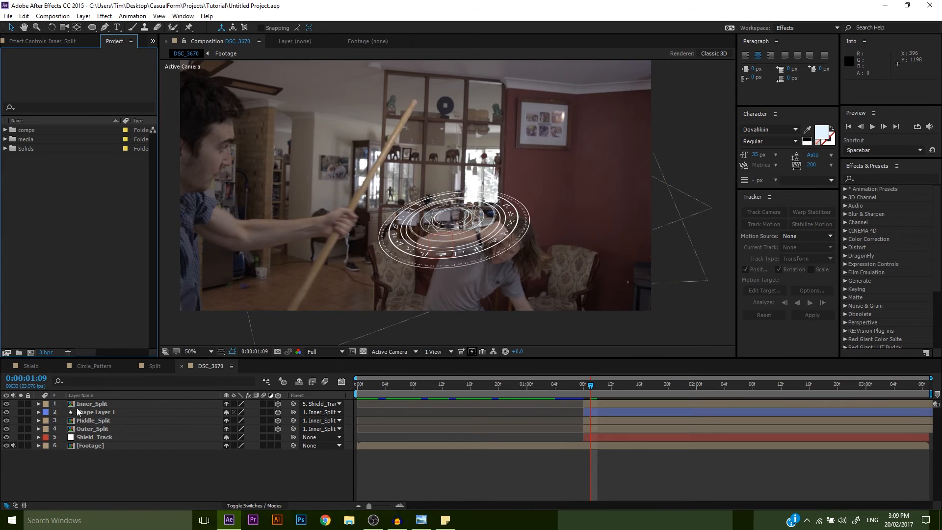
Step: Pre-compose the layers from Inner_Split through Shield_Track into a new composition named Magic_Shield
left_click(103, 437)
left_click(98, 402, "shift")
right_click(99, 404)
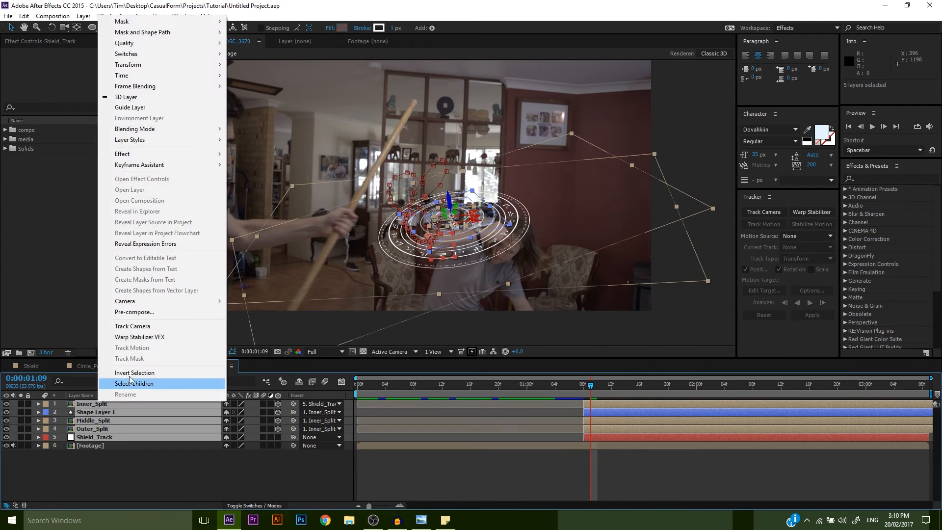
left_click(147, 312)
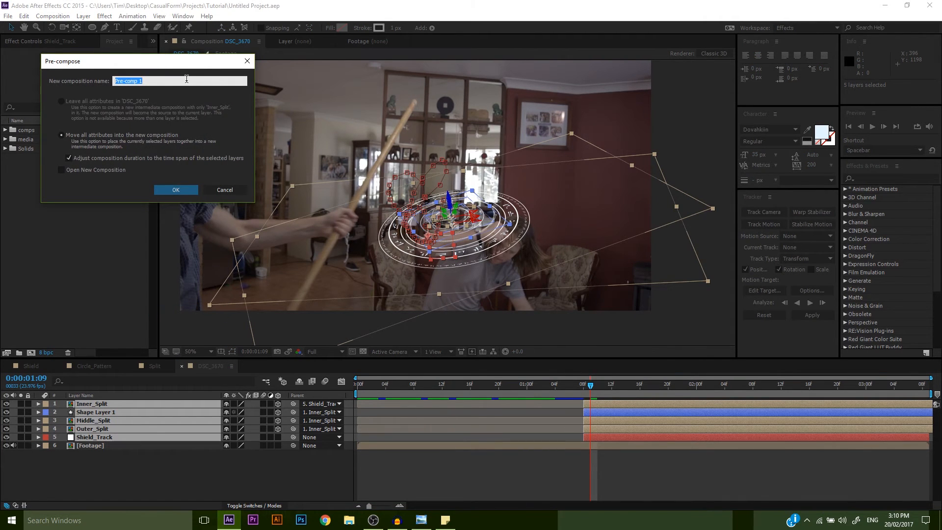
type("Magic_Shield")
key("Return")
Step: Lower the Footage layer's opacity to 48%
left_click(179, 412)
key("t")
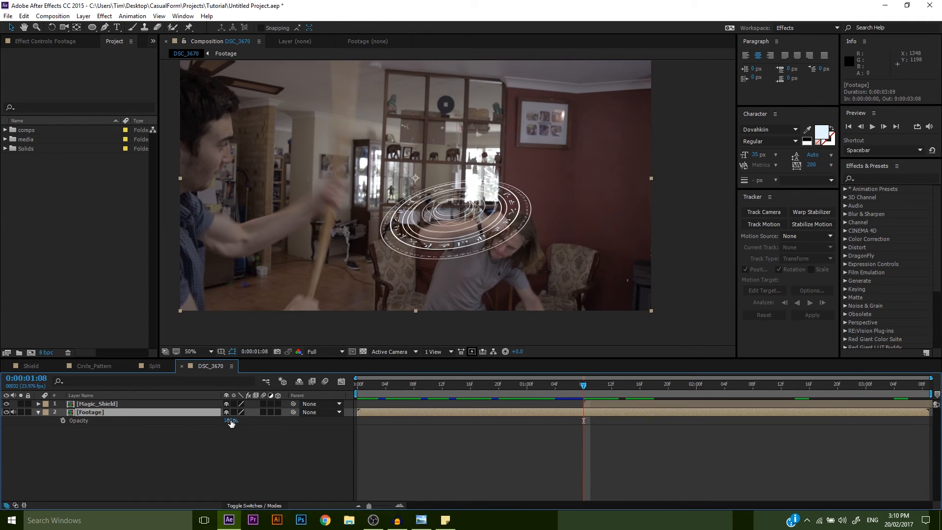
left_click_drag(228, 420, 202, 418)
left_click(210, 443)
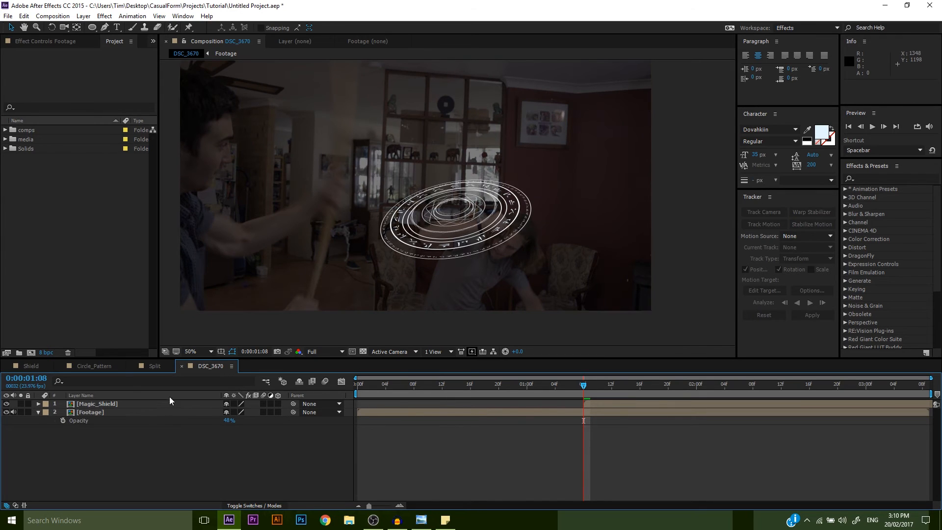
Step: Find the Roughen Edges effect and apply it to the Magic_Shield layer
left_click(859, 177)
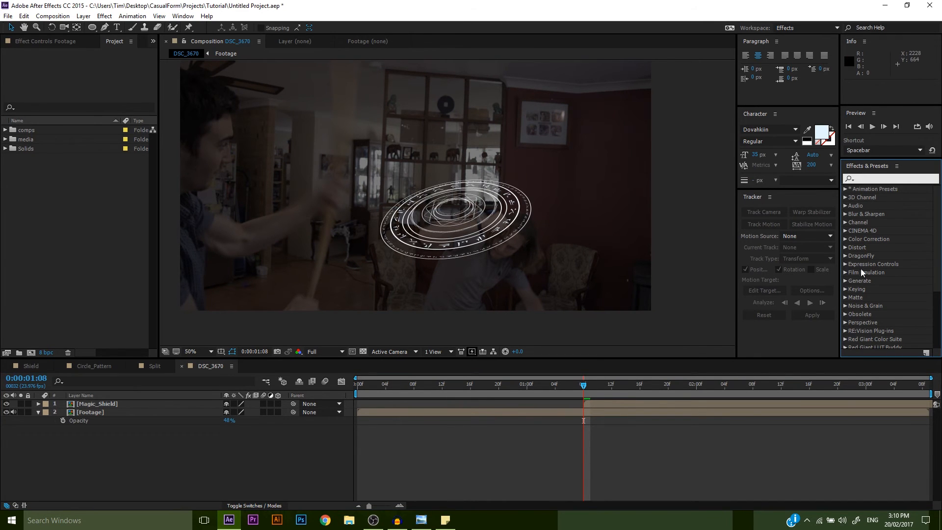
left_click(814, 403)
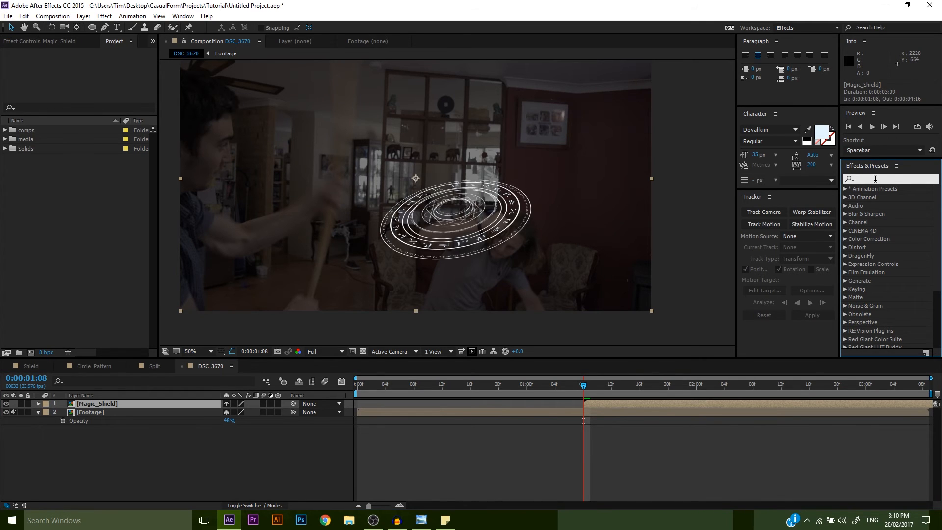
left_click(875, 179)
type("roughen")
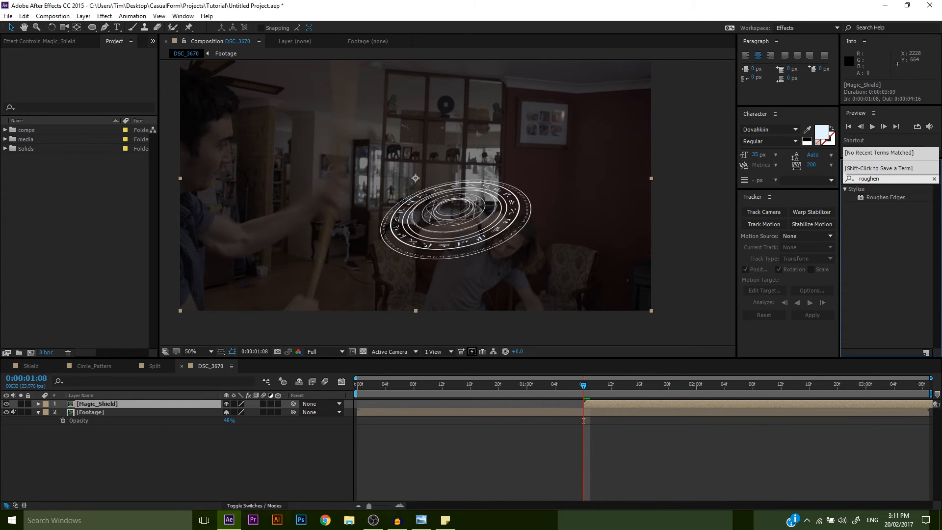
left_click(878, 193)
left_click_drag(880, 196, 645, 402)
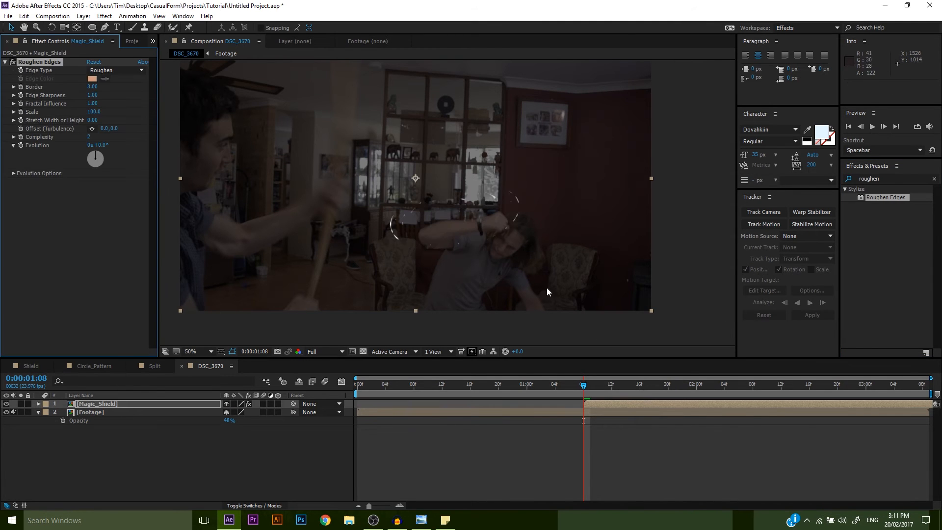
Step: Set the Roughen Edges Border to 0.20 and compare the shield with the effect on and off
scroll(461, 211, "up", 4)
left_click_drag(94, 86, 102, 92)
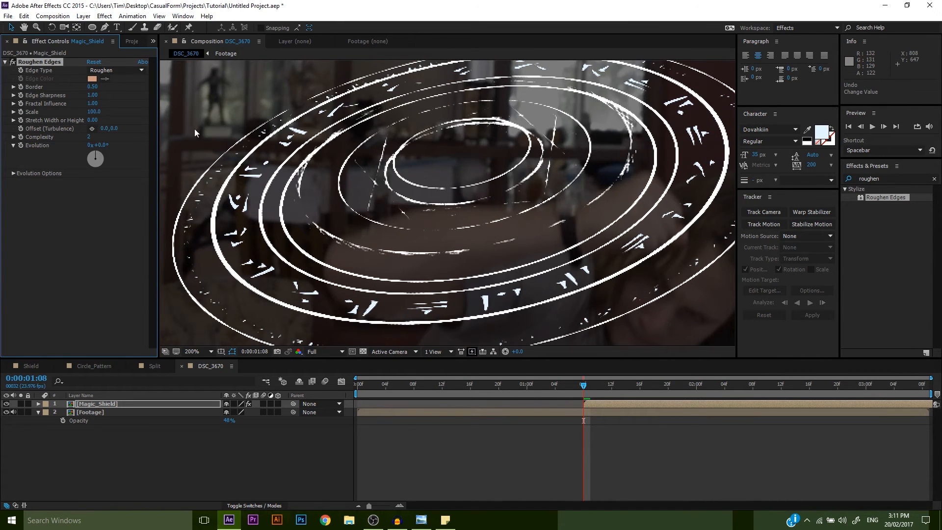
scroll(457, 172, "down", 2)
left_click(12, 63)
left_click(12, 62)
left_click(13, 63)
left_click(12, 63)
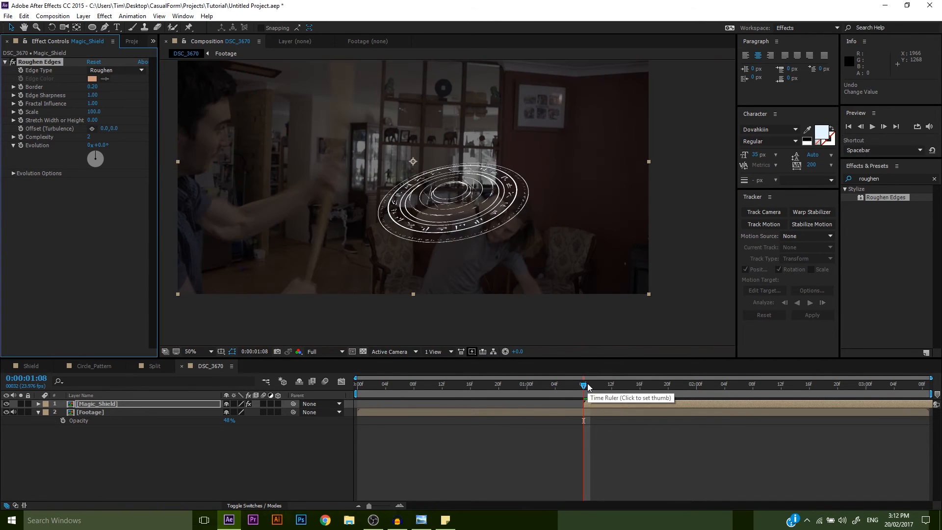
Step: Play back the composition to review the roughened shield and return to 0:00:01:08
left_click_drag(586, 386, 712, 393)
left_click(584, 385)
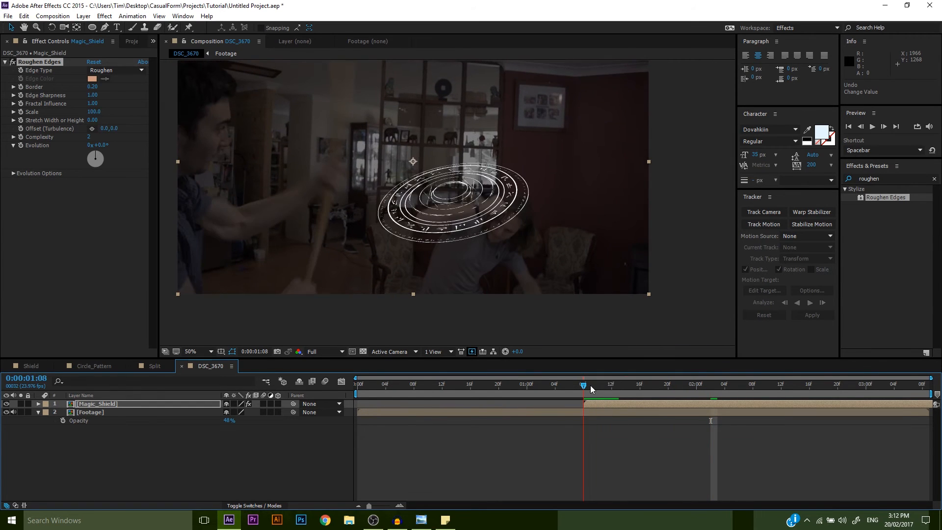
key("space")
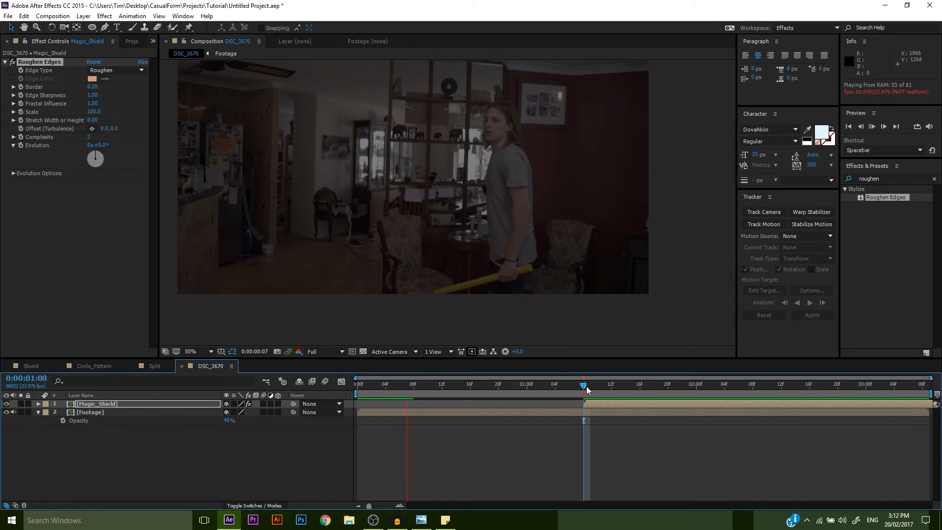
left_click(596, 391)
mouse_move(596, 391)
left_mouse_down()
mouse_move(651, 395)
mouse_move(581, 392)
mouse_move(610, 403)
mouse_move(584, 393)
left_mouse_up()
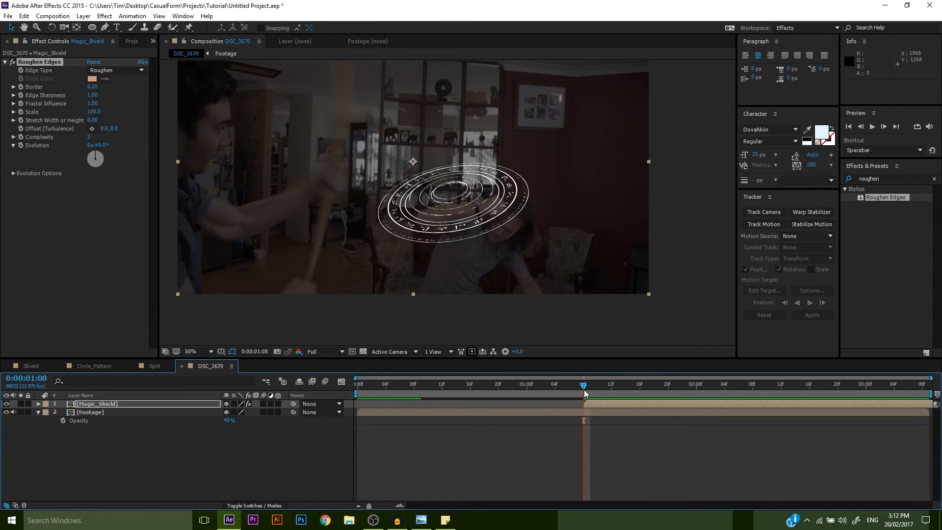
Step: Keyframe the Roughen Edges Border at 0.20 at 0:00:01:11 and at 19.70 at 0:00:01:08, and preview it
mouse_move(583, 387)
left_mouse_down()
mouse_move(555, 388)
mouse_move(605, 399)
mouse_move(604, 410)
mouse_move(606, 399)
left_mouse_up()
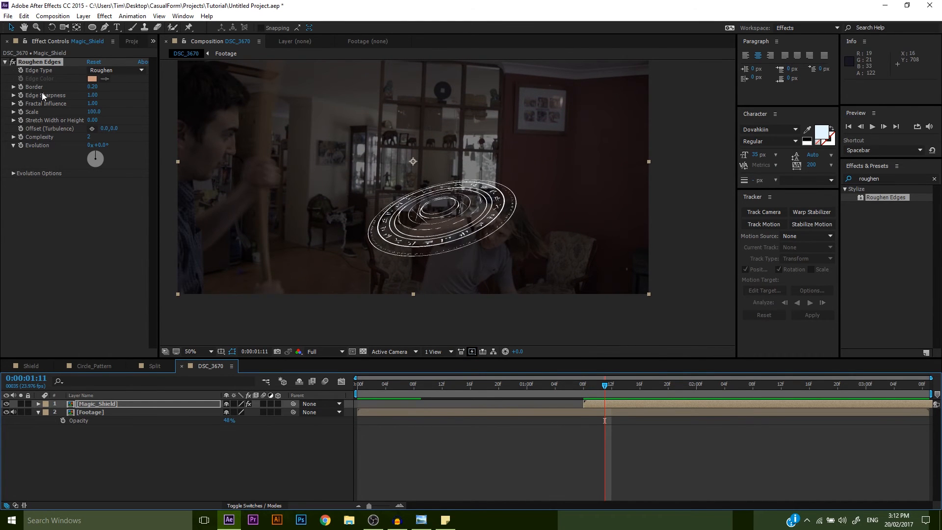
left_click(20, 87)
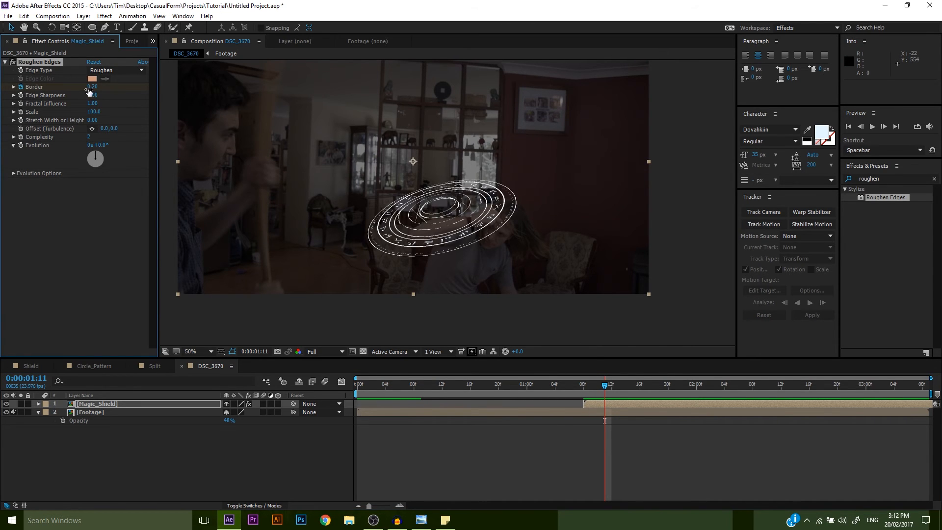
key("u")
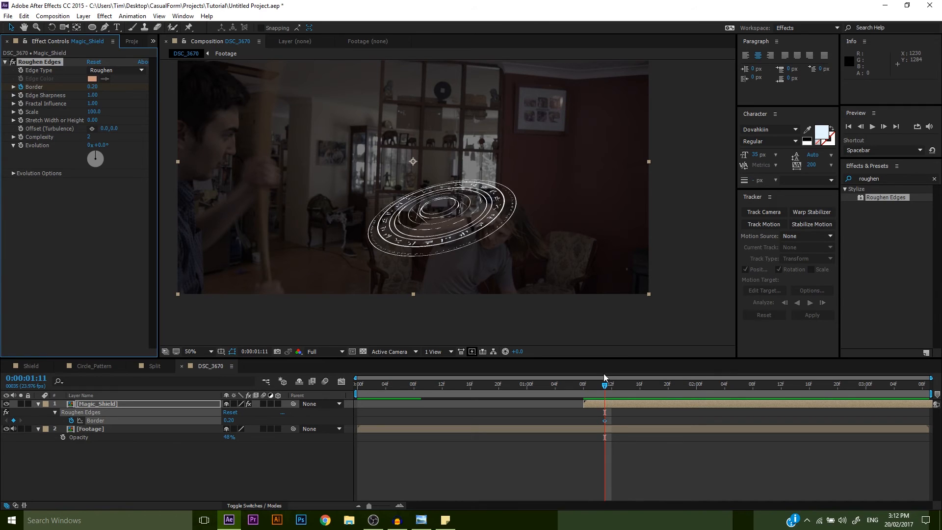
left_click(587, 383)
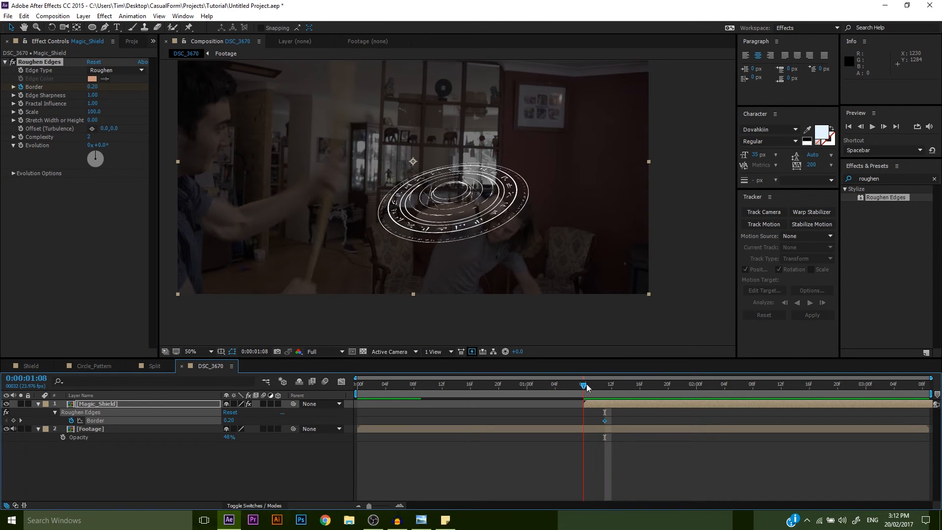
left_click_drag(95, 88, 141, 108)
key("space")
Step: Move the 0.20 Border keyframe to 0:00:01:17 and add Border keyframes at 0:00:01:10 and 0:00:01:11
left_click_drag(586, 386, 648, 423)
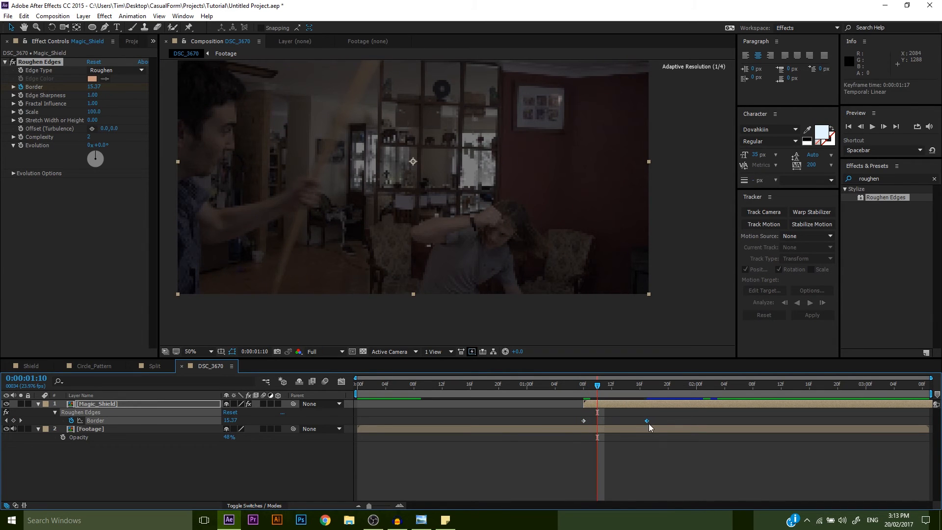
key("space")
left_click_drag(104, 86, 152, 86)
Step: Hold the Border at 0.20 with a keyframe at 0:00:02:00 and keyframe it to 2.30 at 0:00:02:02
left_click_drag(580, 381, 681, 374)
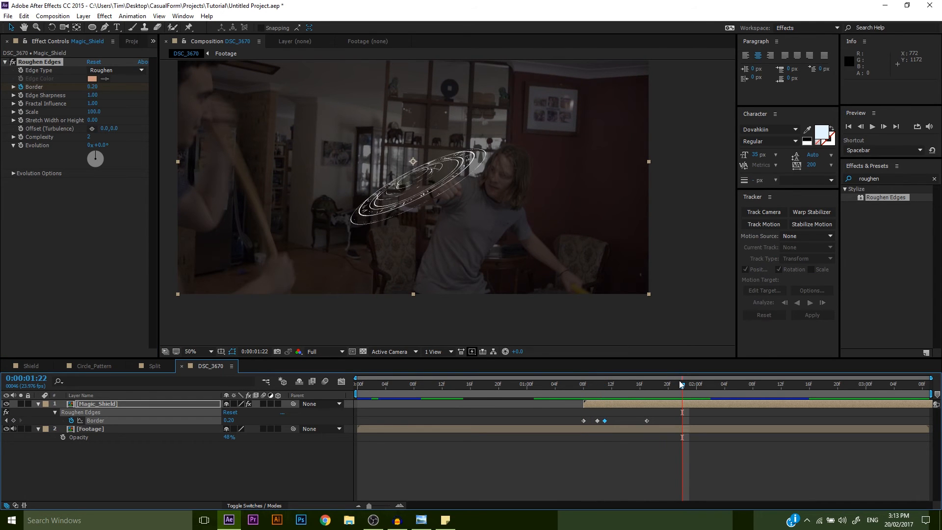
left_click(697, 385)
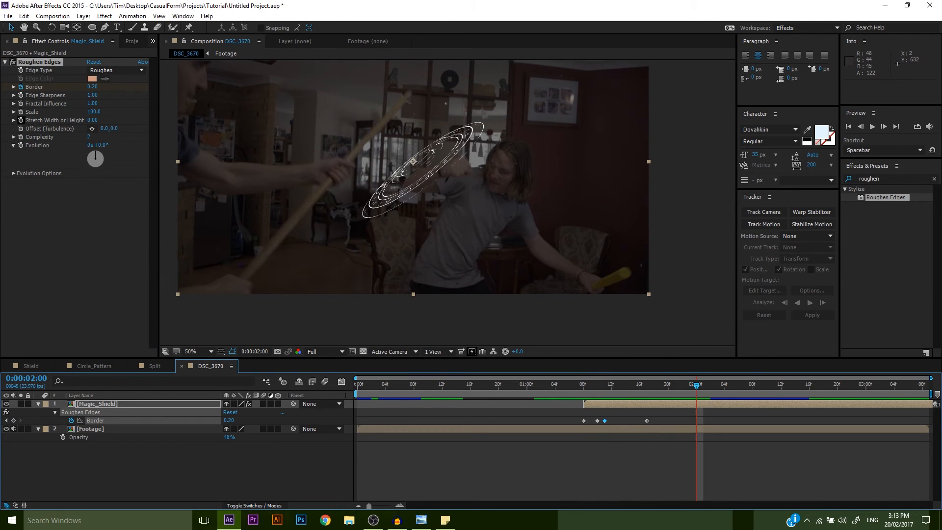
left_click(14, 420)
left_click_drag(698, 390, 709, 391)
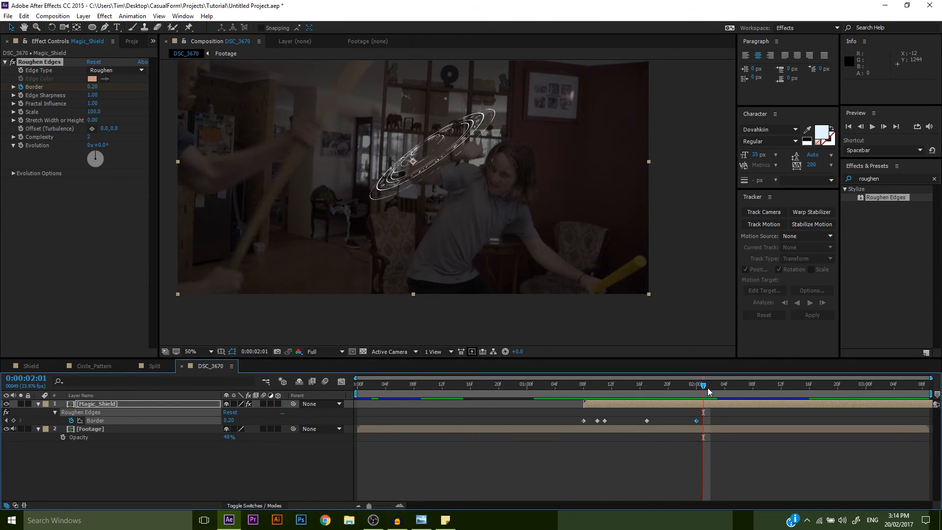
left_click_drag(94, 87, 104, 88)
Step: Keyframe the Border to 0.50 at 0:00:02:08 and play back the shield's flicker from 0:00:01:08
left_click_drag(712, 389, 755, 391)
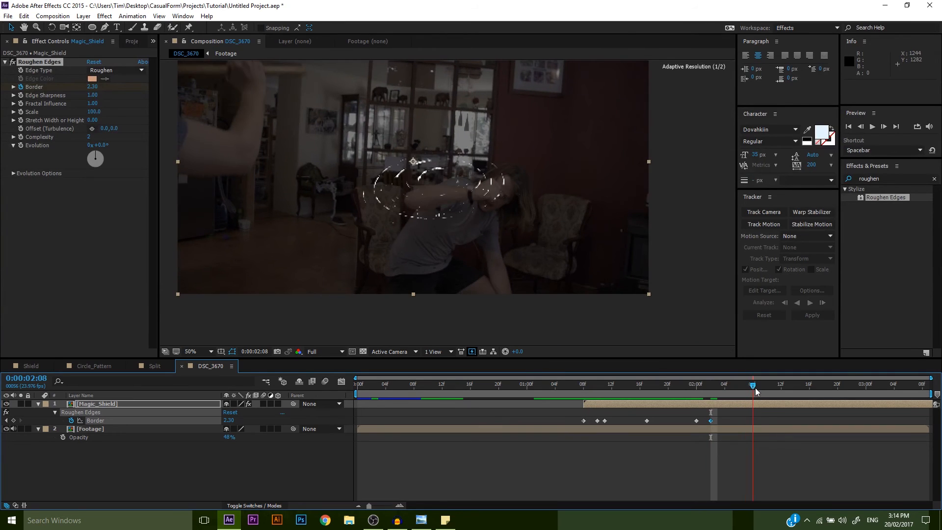
left_click(93, 87)
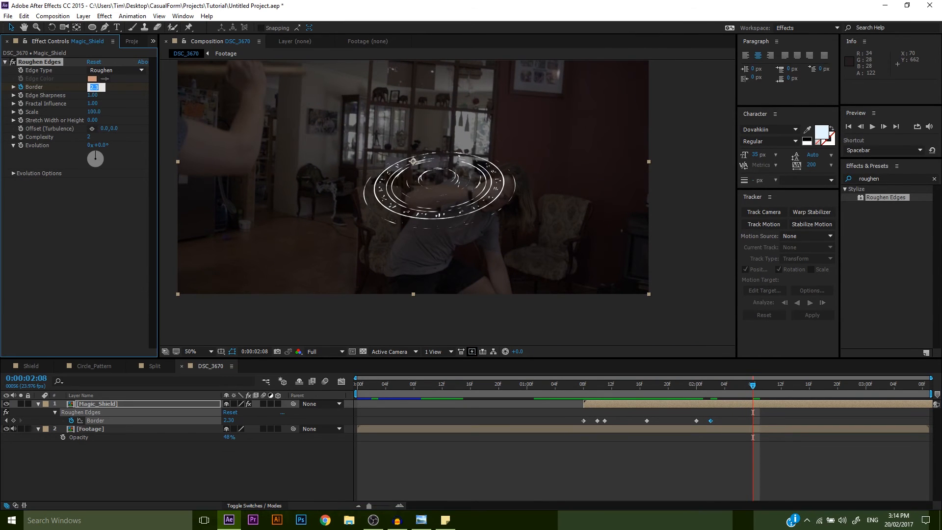
key("Return")
left_click_drag(749, 388, 587, 390)
key("space")
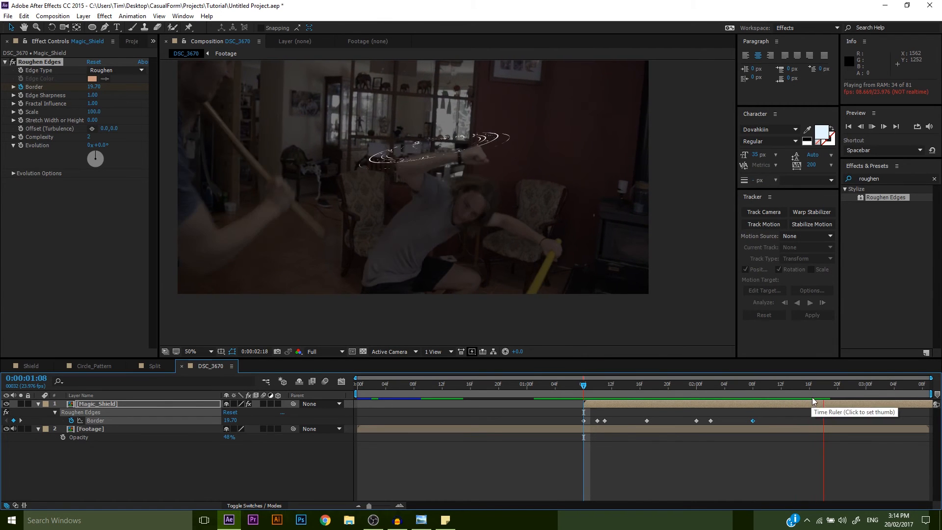
key("space")
Step: Hold the Border at 0.50 with a keyframe at 0:00:02:15 and keyframe it to 4.20 at 0:00:02:18
mouse_move(790, 385)
left_mouse_down()
mouse_move(810, 387)
mouse_move(803, 391)
left_mouse_up()
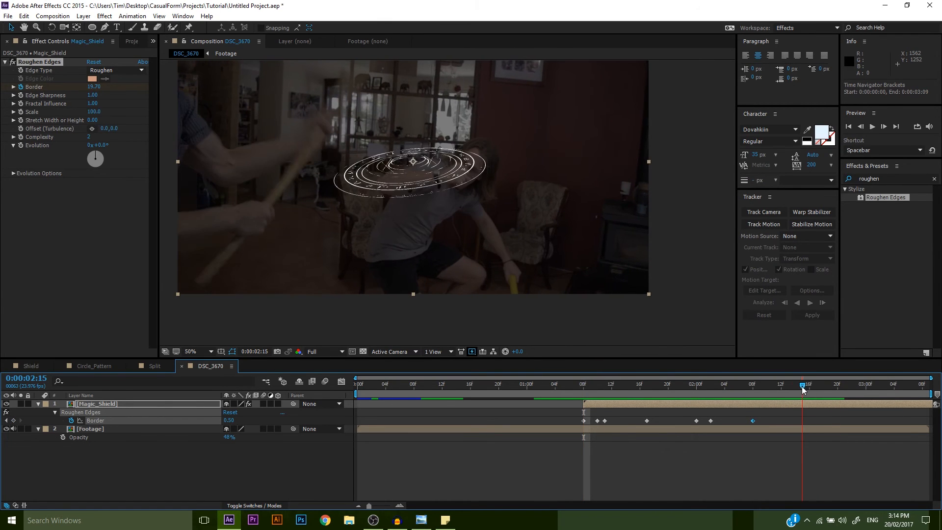
left_click(13, 421)
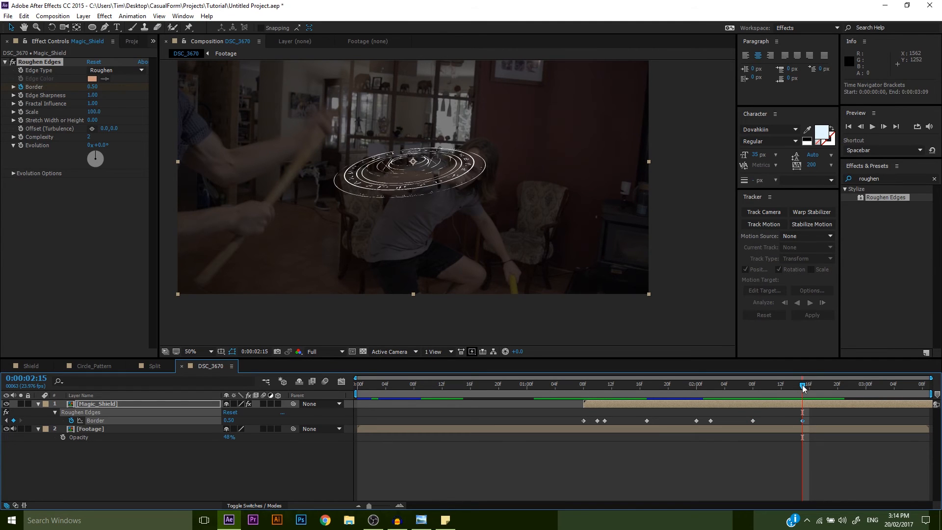
left_click_drag(804, 389, 821, 386)
left_click_drag(91, 87, 110, 87)
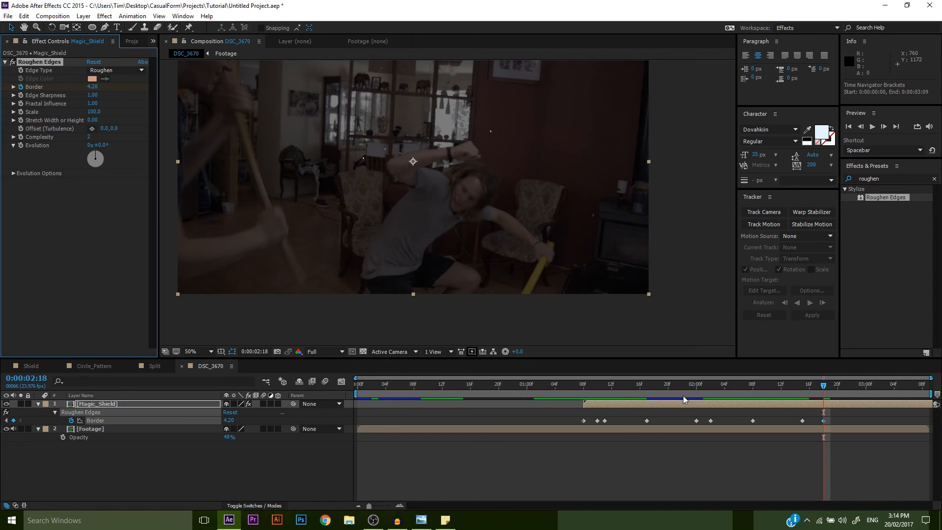
Step: Keyframe the Border to 0.50 at 0:00:02:21 and preview the shield's flicker animation
left_click_drag(824, 389, 844, 390)
left_click(92, 85)
type("0.5")
key("Return")
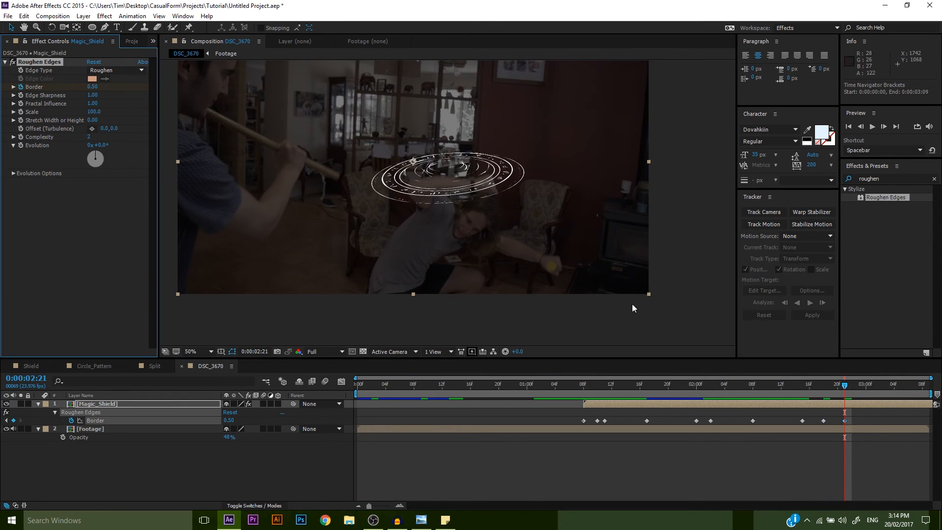
left_click_drag(842, 390, 888, 387)
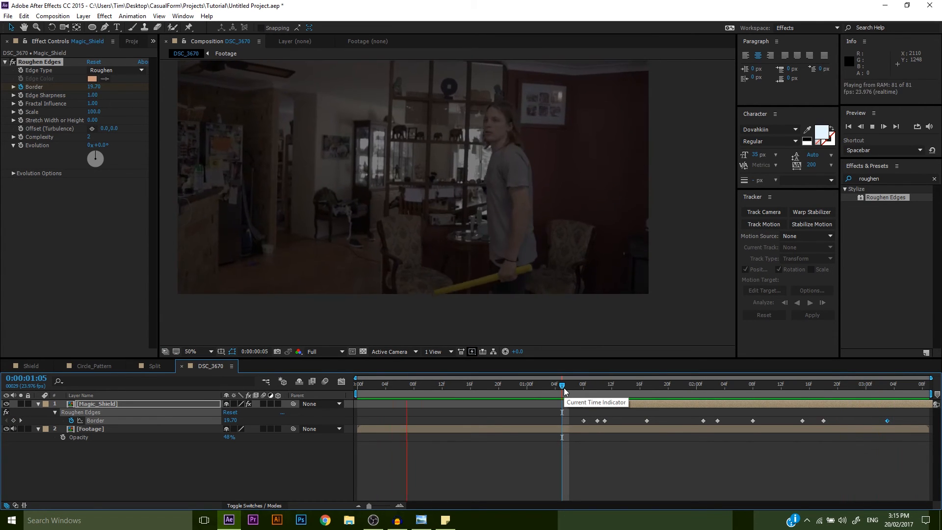
key("space")
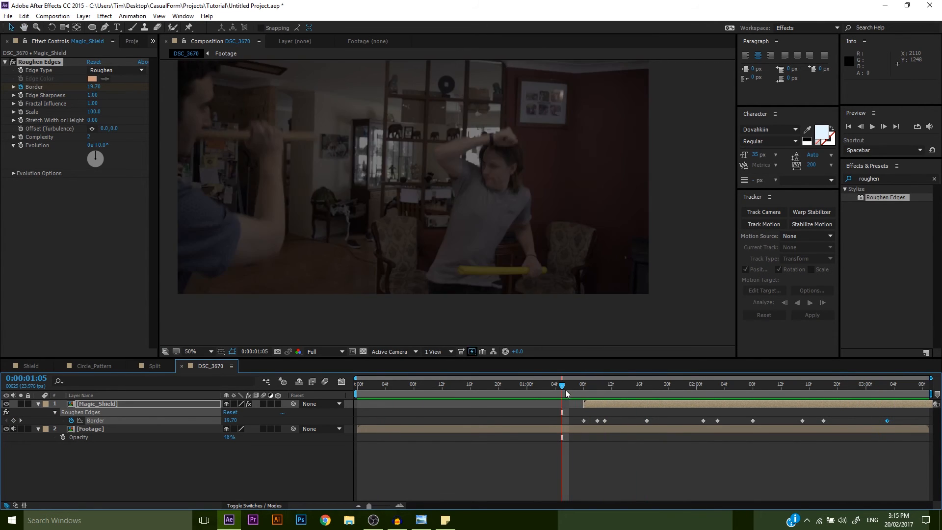
Step: Search the effects for vibrance and apply VC Color Vibrance to the Magic_Shield layer
left_click(6, 62)
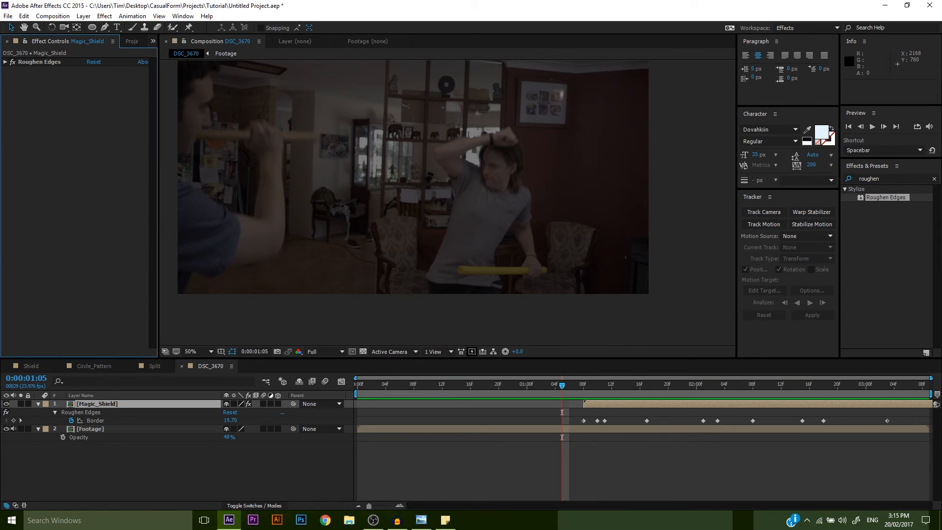
left_click(890, 179)
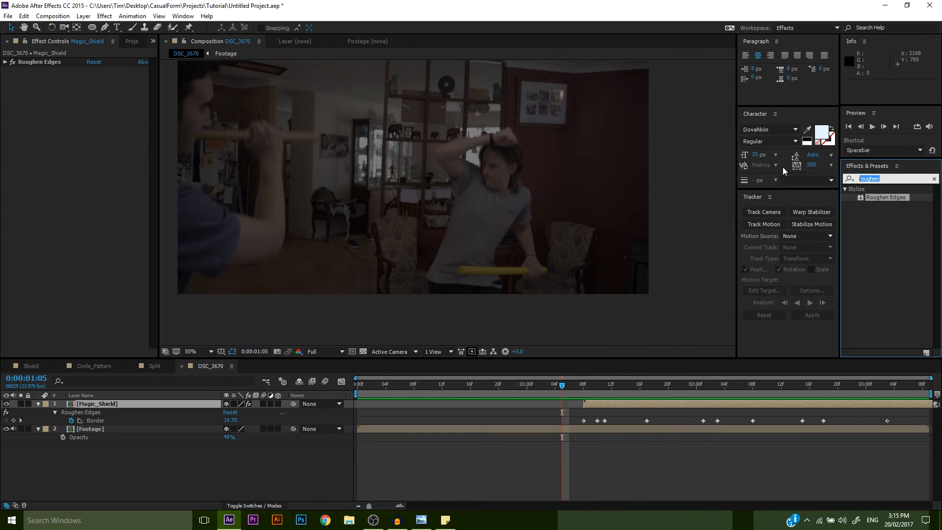
type("vibr")
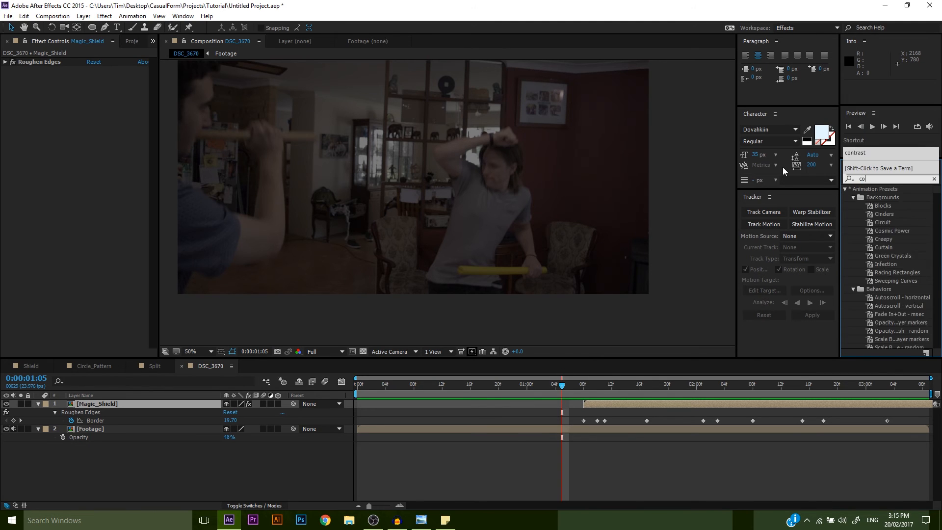
type("ance")
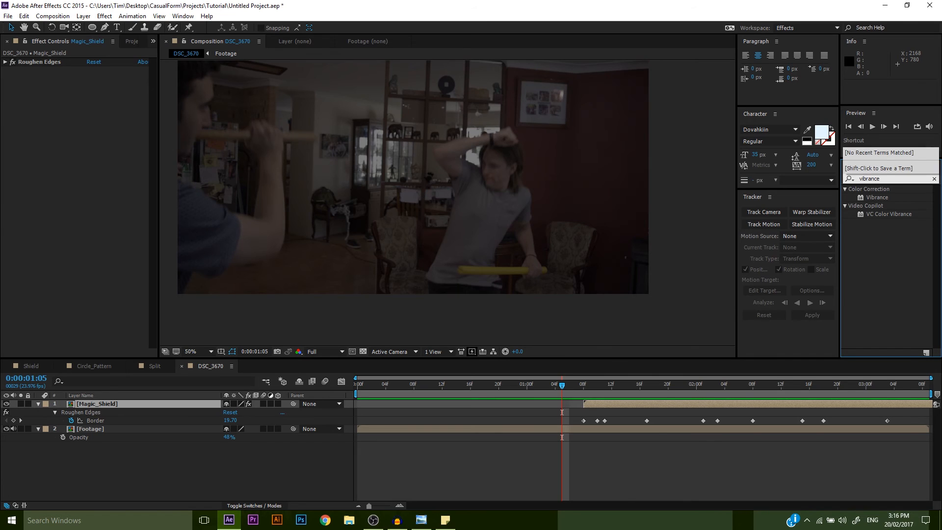
key("Return")
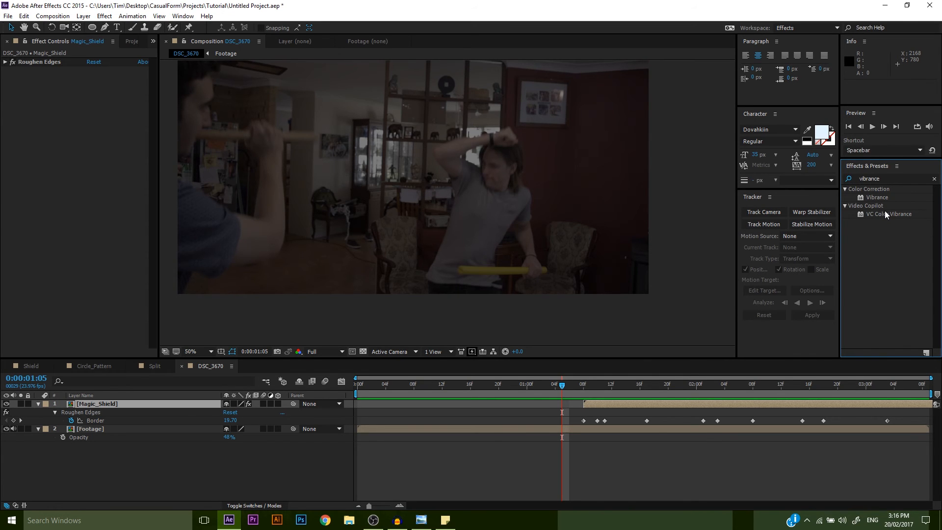
left_click_drag(887, 214, 584, 387)
Step: At 0:00:01:10, set the VC Color Vibrance color to yellow-orange FFC600 and its Vibrance to 2.00
left_click(597, 391)
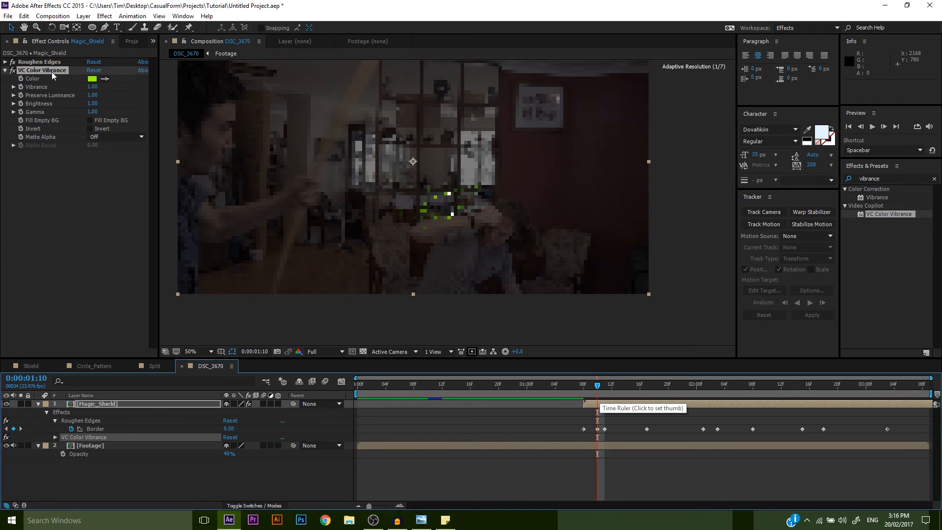
key("period")
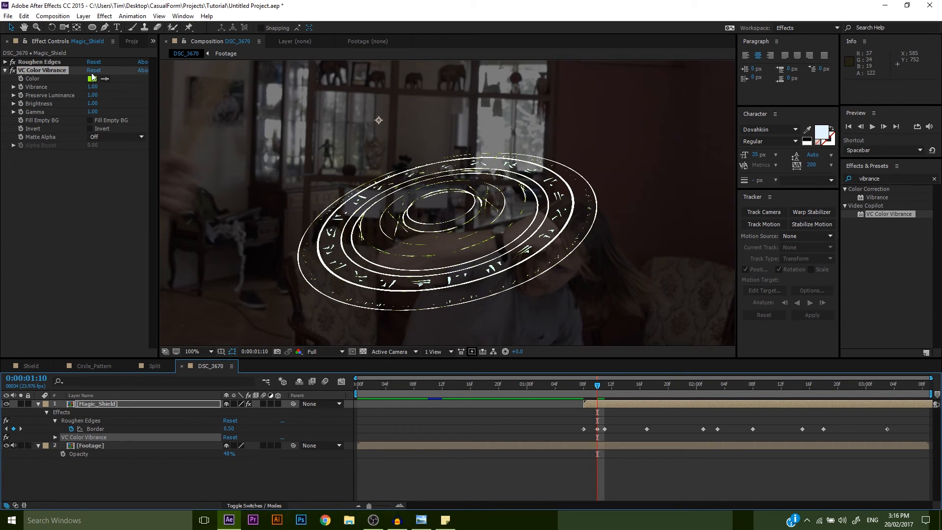
left_click(91, 80)
left_click_drag(151, 128, 152, 133)
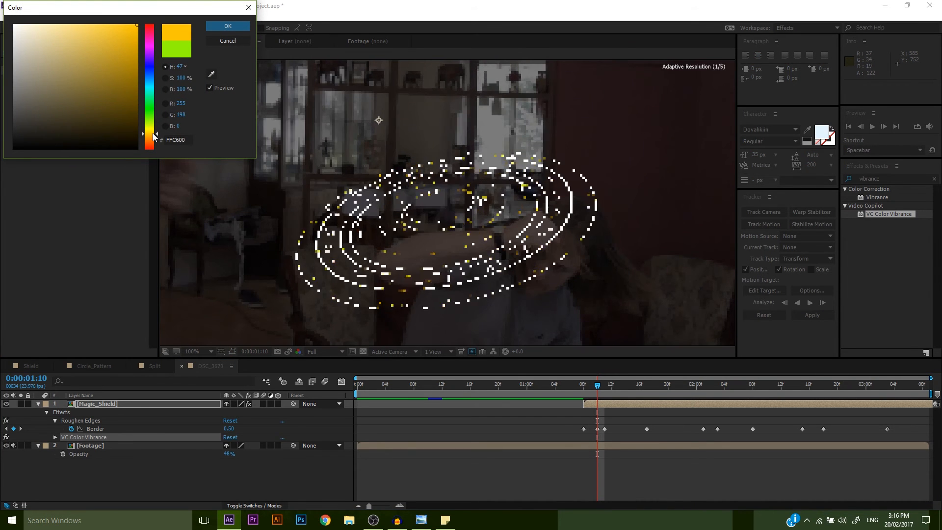
key("Return")
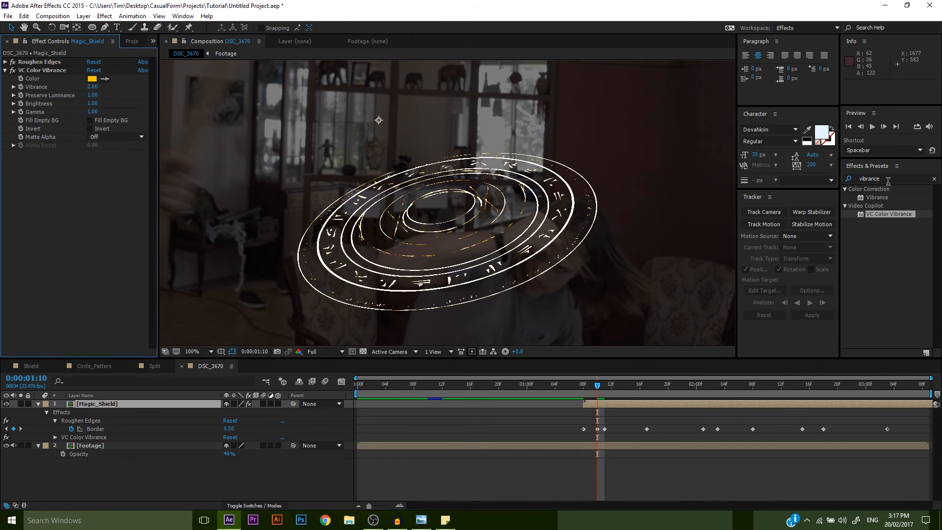
Step: Apply the Stylize Glow effect to Magic_Shield and set its Glow Colors to A & B Colors
double_click(887, 180)
type("glow")
left_click_drag(884, 313, 625, 403)
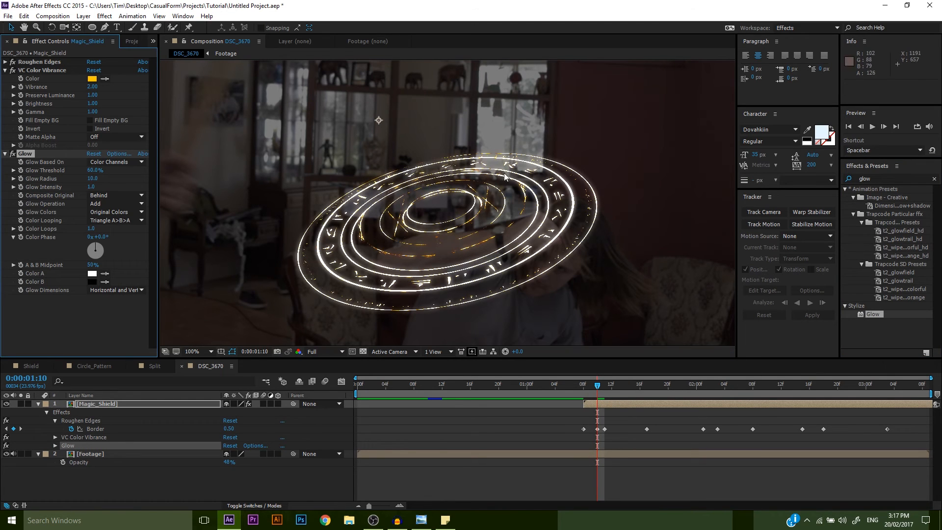
left_click(111, 196)
left_click(50, 195)
left_click(111, 212)
left_click(109, 233)
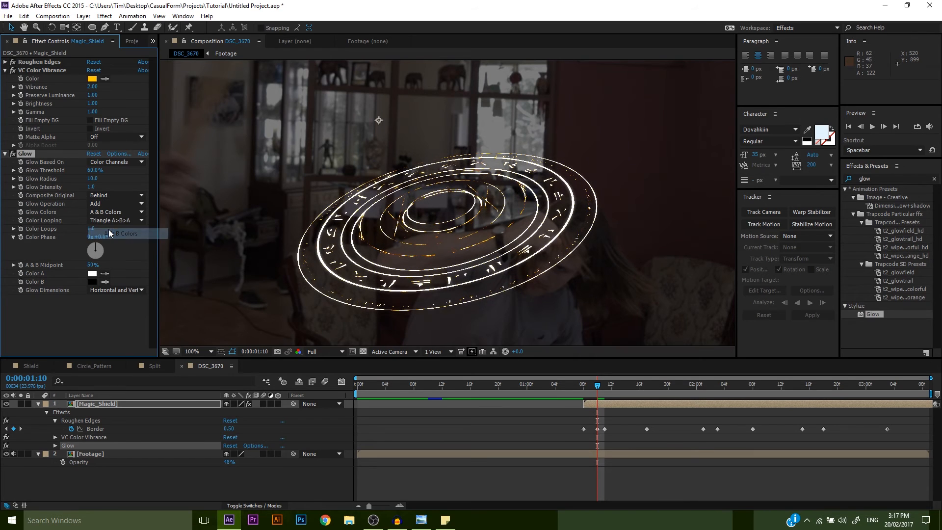
Step: Set the Glow's Color A to golden yellow F6D20E
left_click(92, 273)
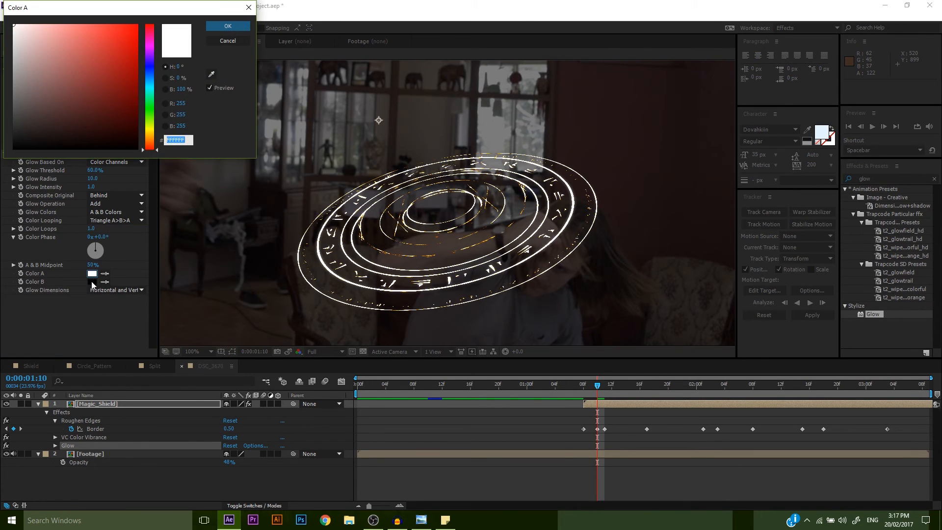
left_click(150, 130)
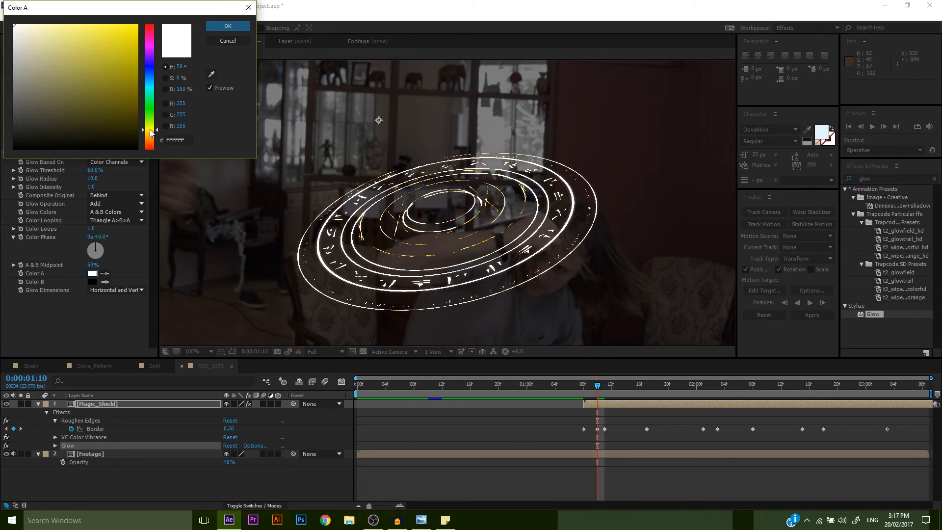
left_click_drag(109, 48, 131, 29)
left_click_drag(149, 130, 150, 133)
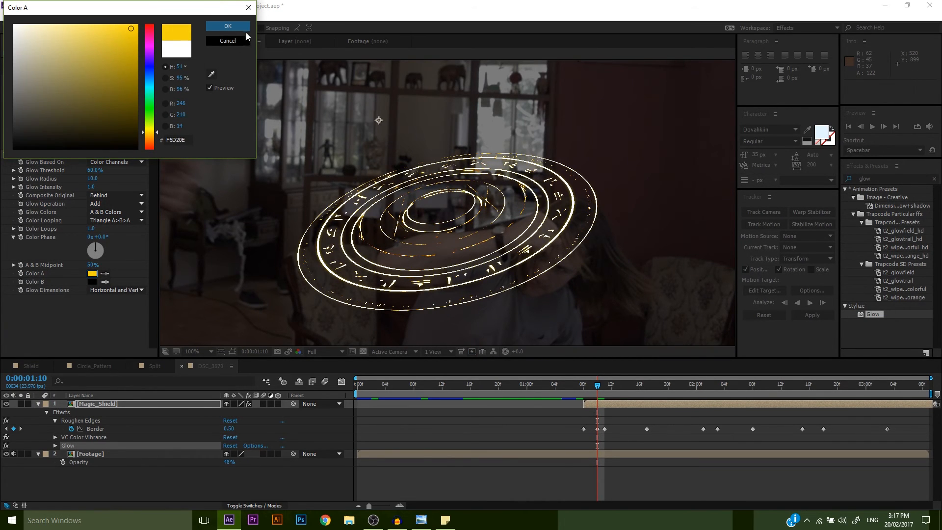
left_click(227, 26)
Step: Set the Glow's Color B to orange F26417
left_click(92, 281)
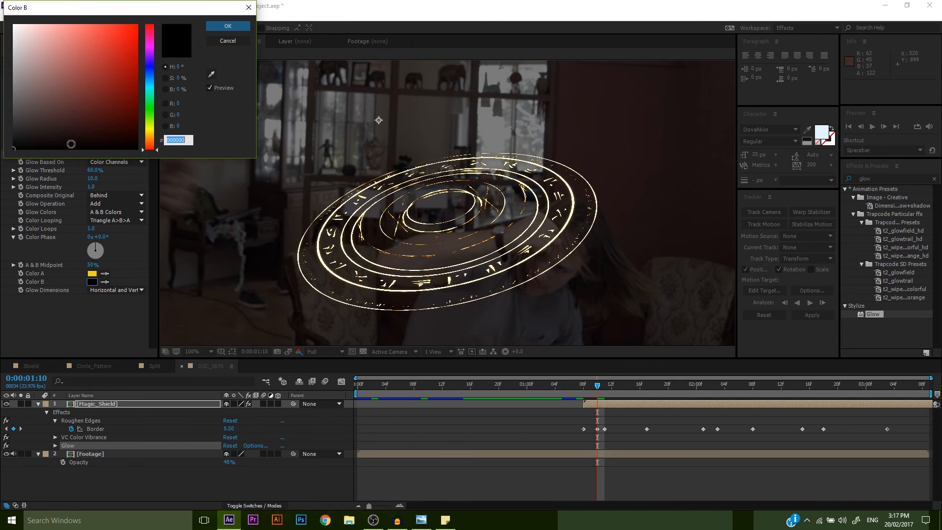
left_click(151, 136)
left_click_drag(150, 138, 151, 142)
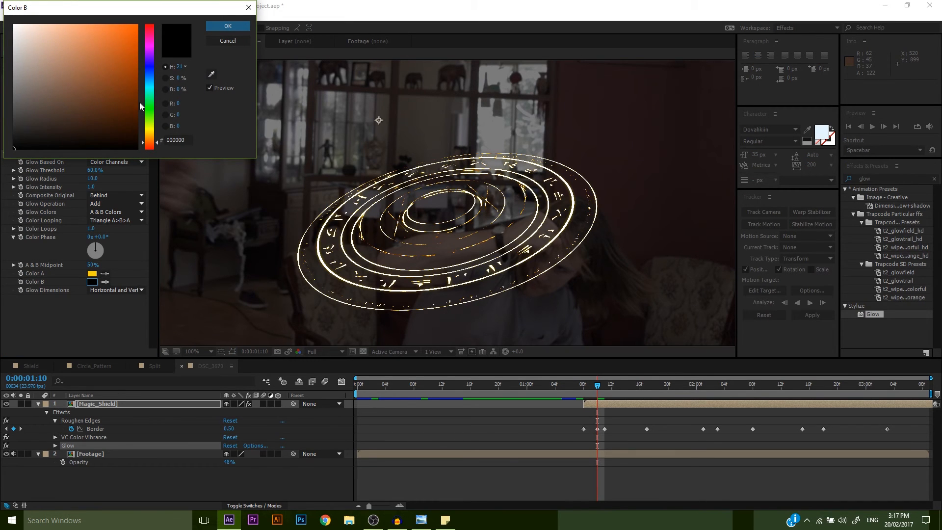
left_click(139, 29)
left_click_drag(139, 29, 127, 30)
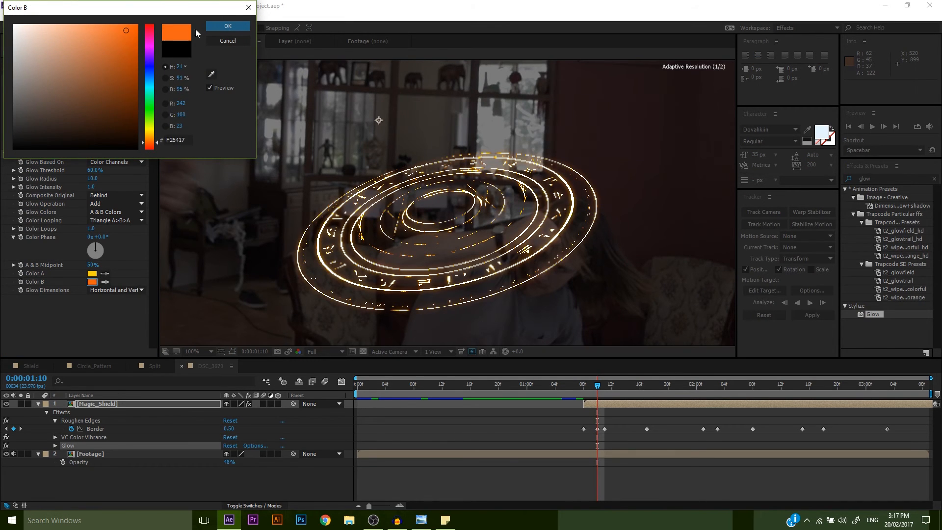
left_click(223, 27)
Step: Set the Glow Intensity to 1.6 and the Glow Radius to 15.0, and collapse the Glow settings
mouse_move(93, 189)
left_mouse_down()
mouse_move(126, 193)
mouse_move(104, 179)
left_mouse_up()
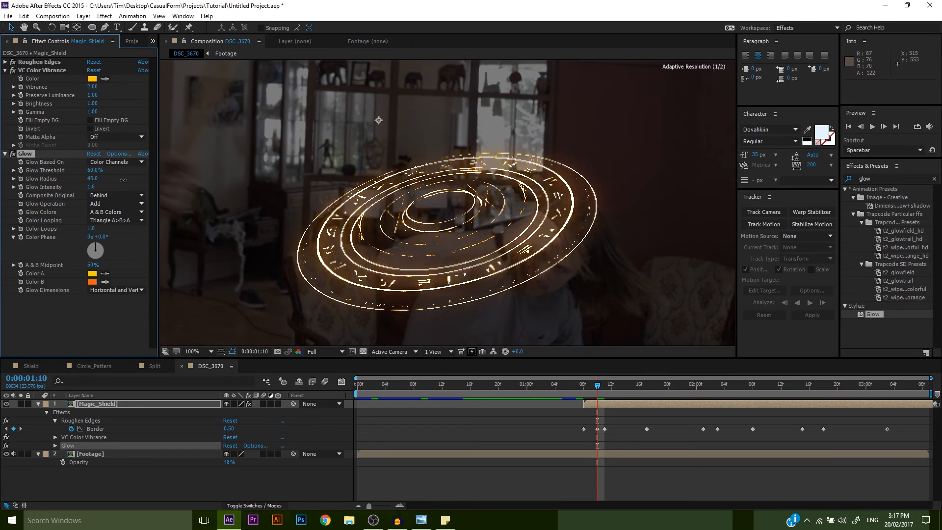
scroll(351, 214, "down", 1)
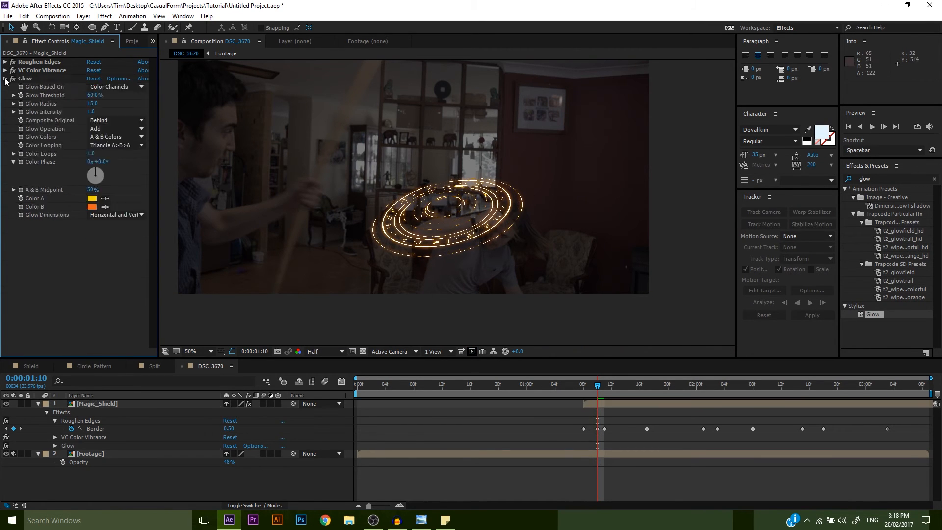
left_click(6, 78)
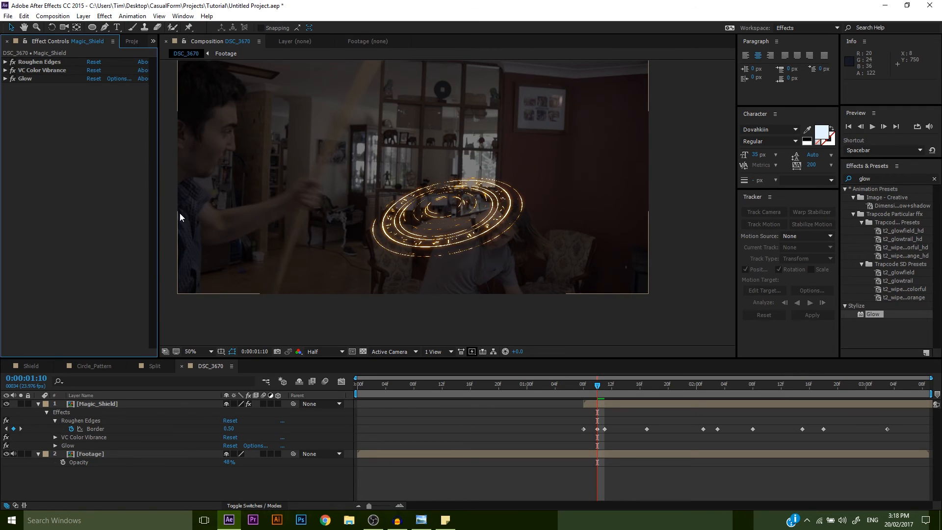
Step: Apply Gaussian Blur to the Magic_Shield layer and set the composition preview resolution to Full
left_click_drag(881, 179, 825, 182)
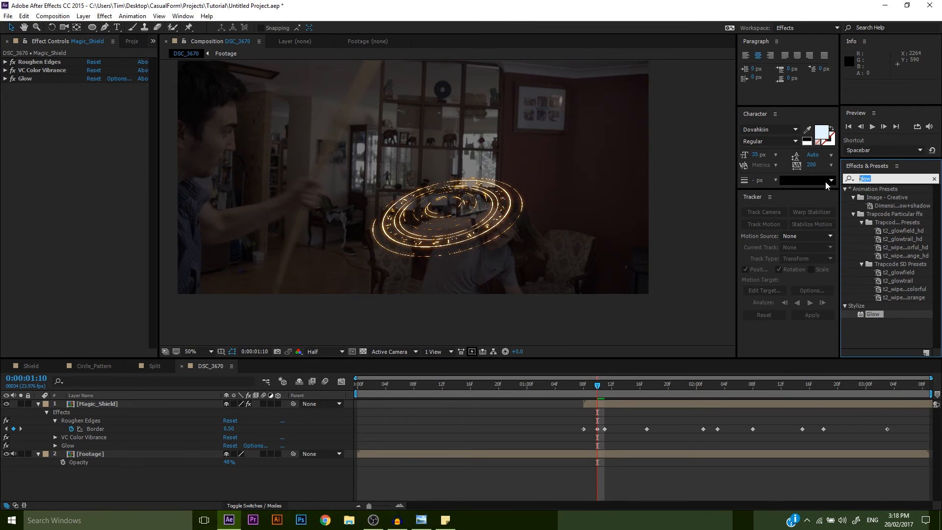
type("gaussian")
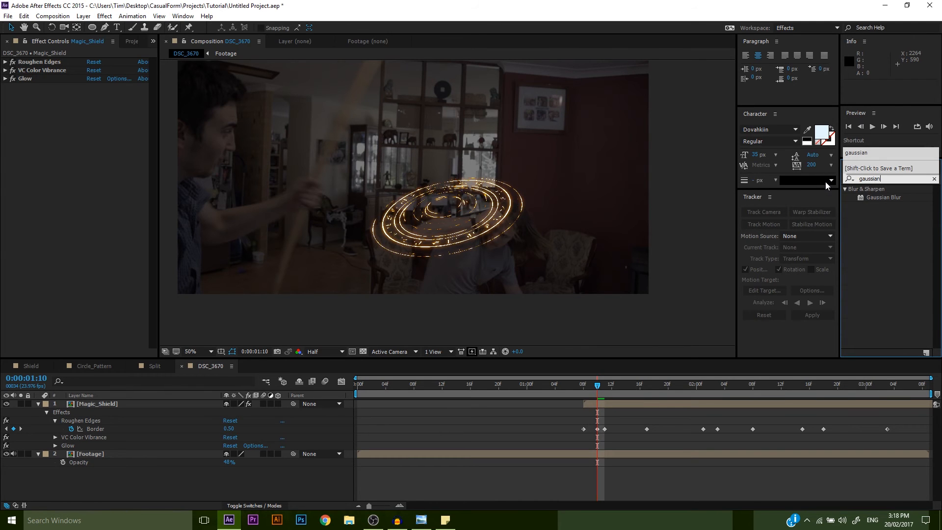
left_click_drag(880, 197, 634, 402)
scroll(440, 228, "up", 2)
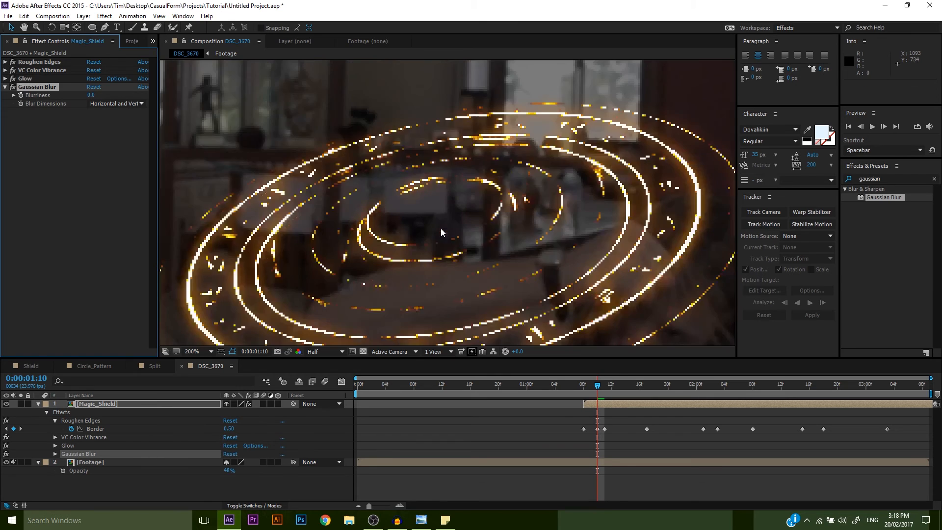
left_click_drag(440, 224, 439, 205)
left_click(323, 351)
left_click(338, 375)
scroll(270, 191, "up", 2)
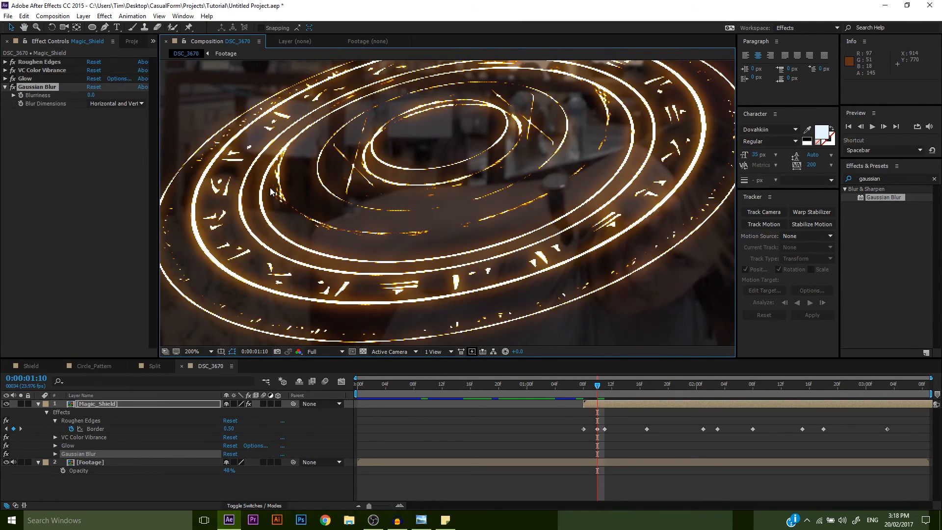
Step: Solo the Footage layer to inspect its sharpness at 100% Opacity, reduce the Opacity to 46% and unsolo the layer
left_click(21, 462)
left_click_drag(229, 472, 274, 471)
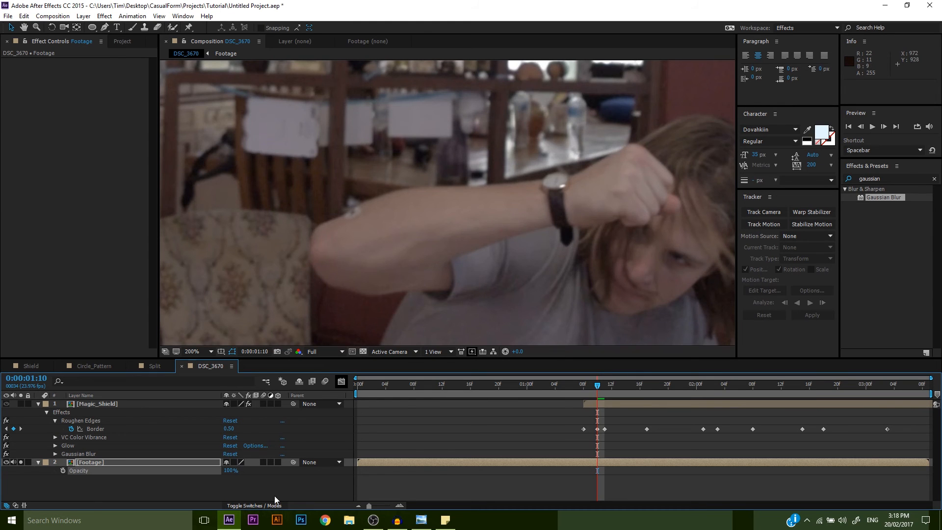
left_click_drag(229, 471, 200, 472)
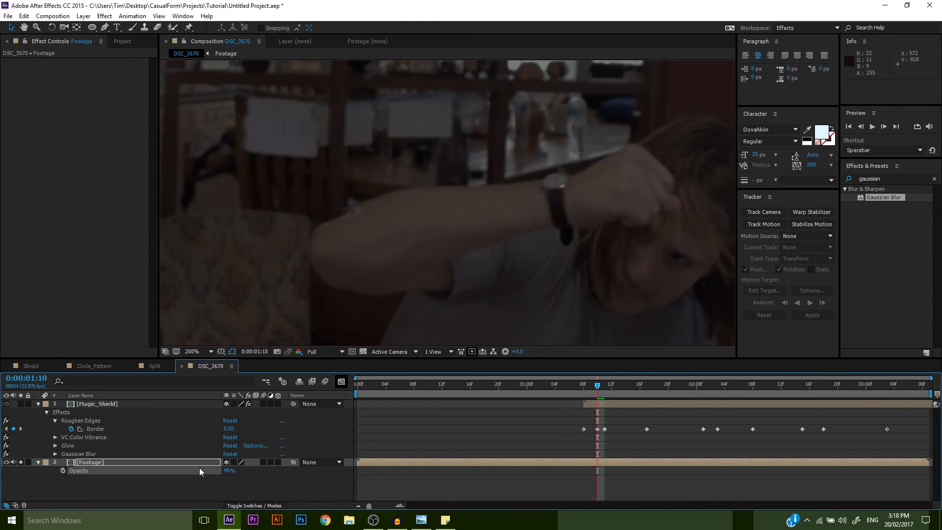
left_click(21, 463)
Step: Set the Gaussian Blur's Blurriness on Magic_Shield to 1.5
left_click(85, 407)
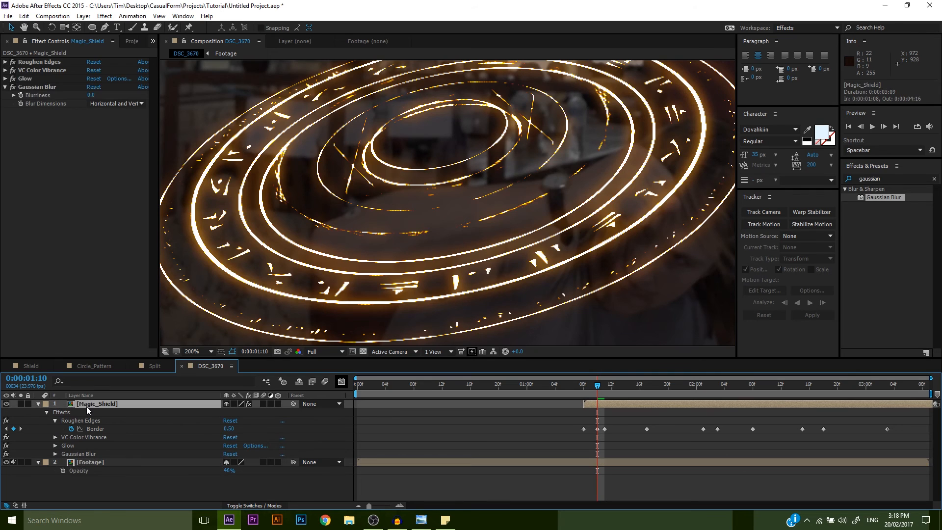
left_click_drag(92, 96, 109, 96)
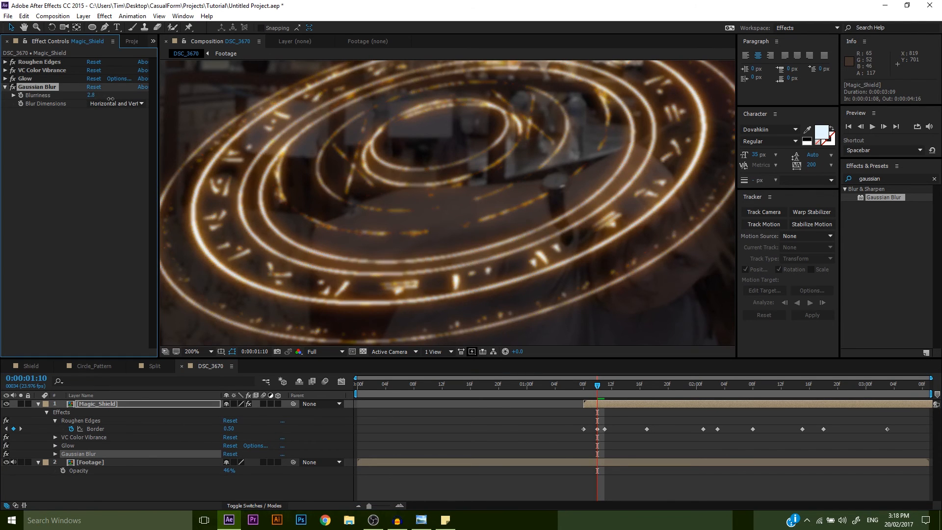
left_click(90, 95)
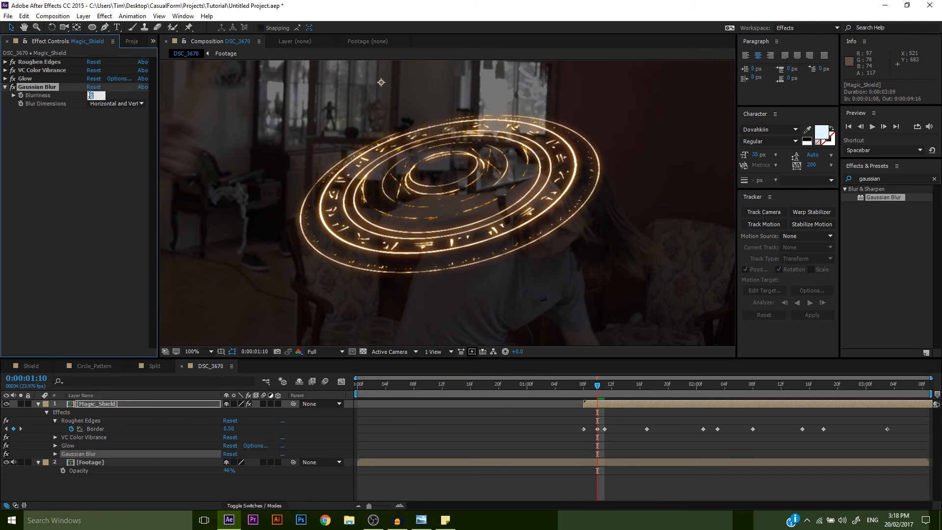
type("1.5")
key("Return")
scroll(381, 186, "down", 2)
Step: Collapse the Magic_Shield layer and set the Footage layer's Opacity to 100%
left_click(38, 404)
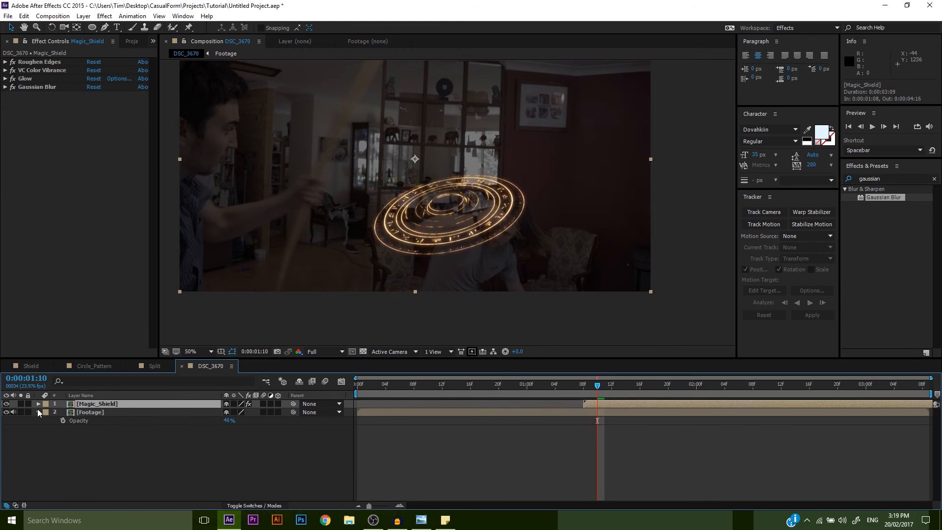
left_click(71, 413)
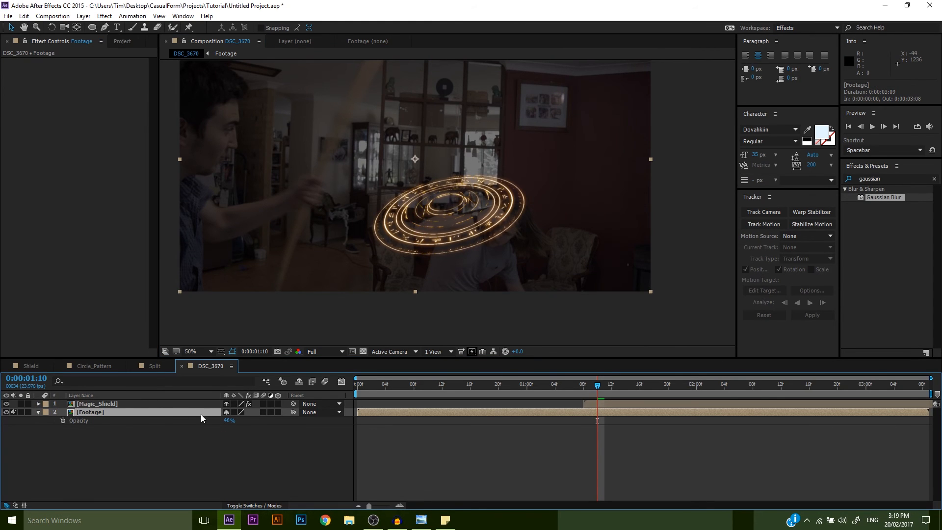
left_click_drag(227, 422, 264, 423)
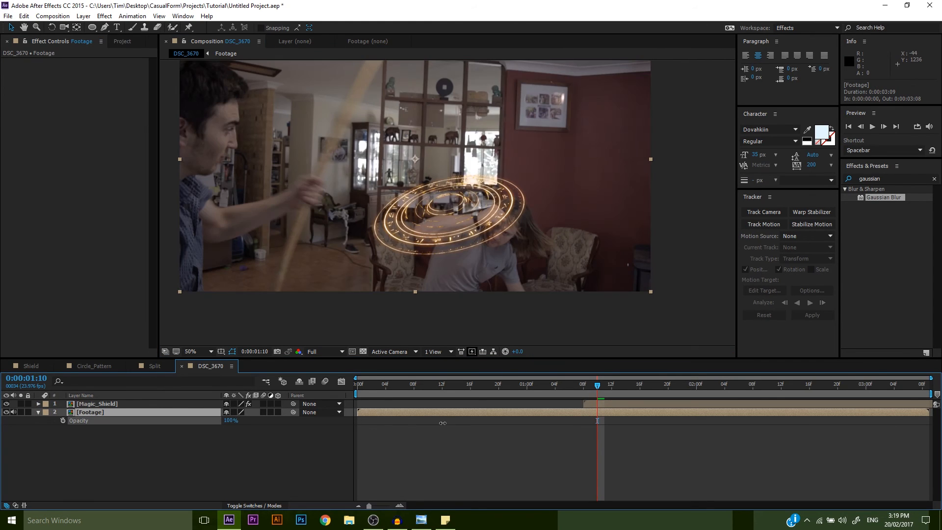
Step: Try the Add and Screen blending modes on the Magic_Shield layer and leave it set to Add
left_click(314, 462)
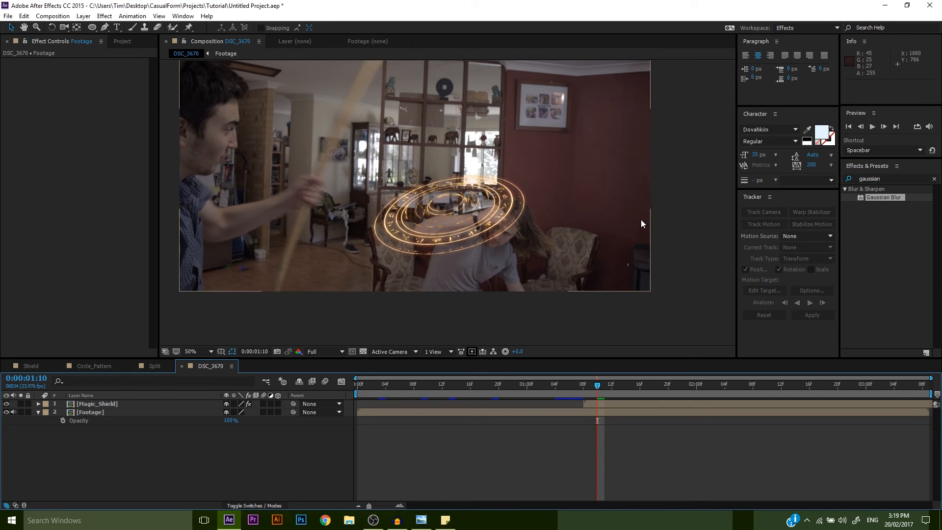
left_click(114, 402)
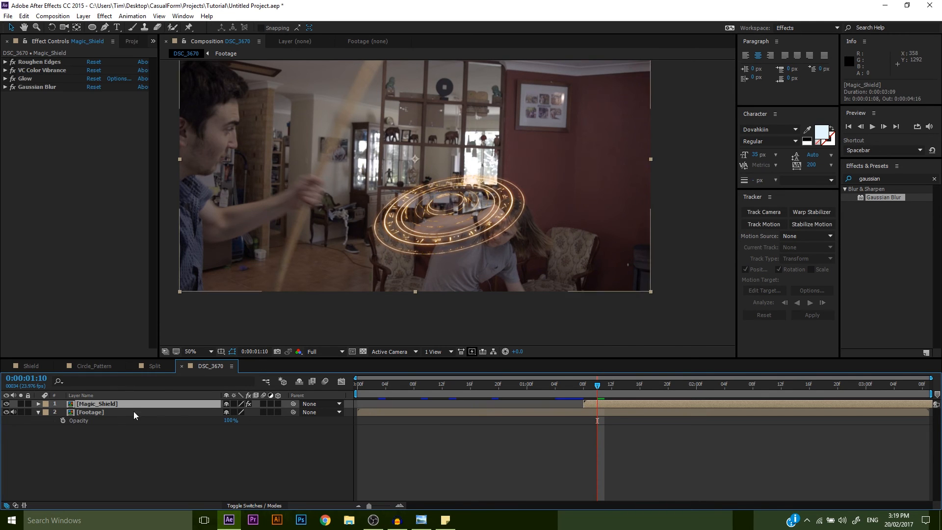
left_click(263, 506)
left_click(243, 403)
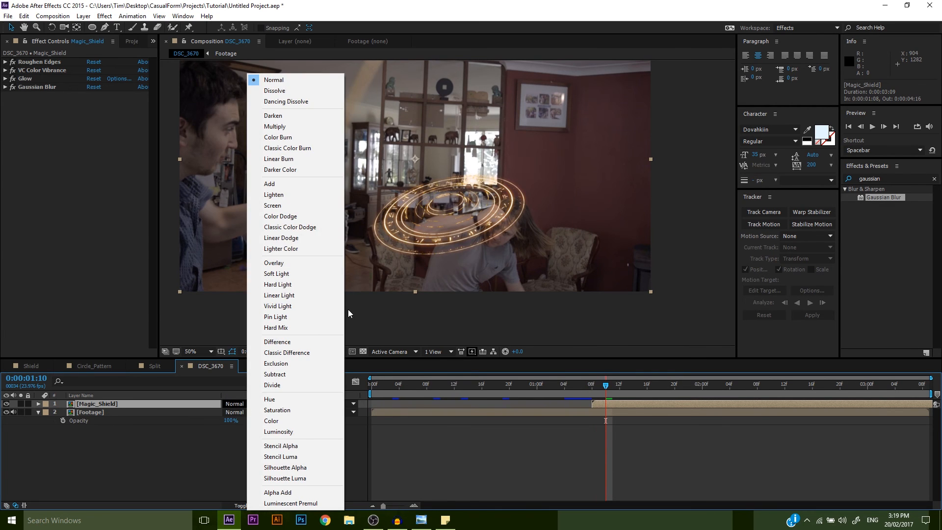
left_click(279, 184)
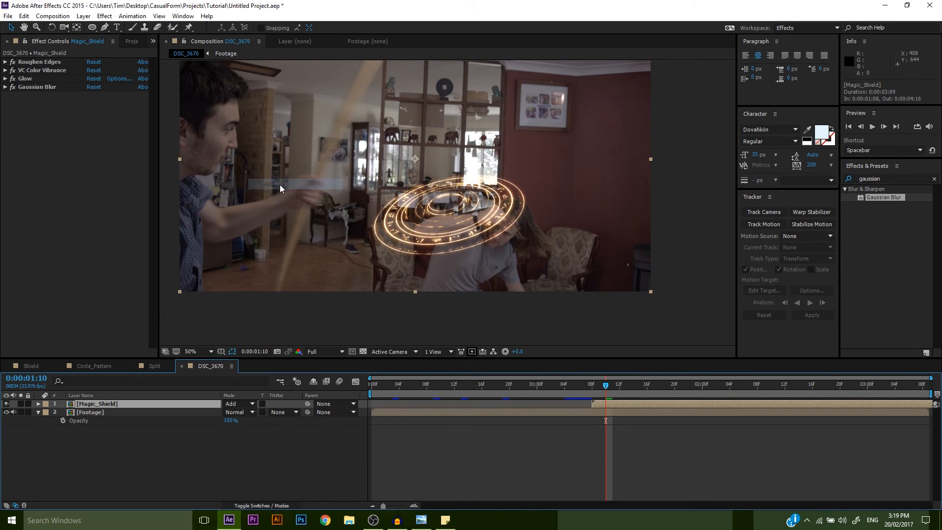
left_click(243, 404)
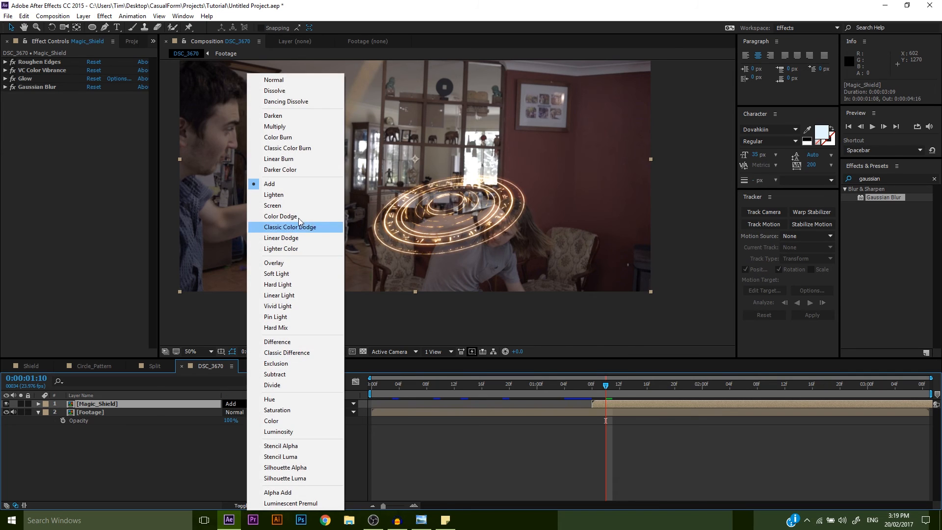
left_click(290, 206)
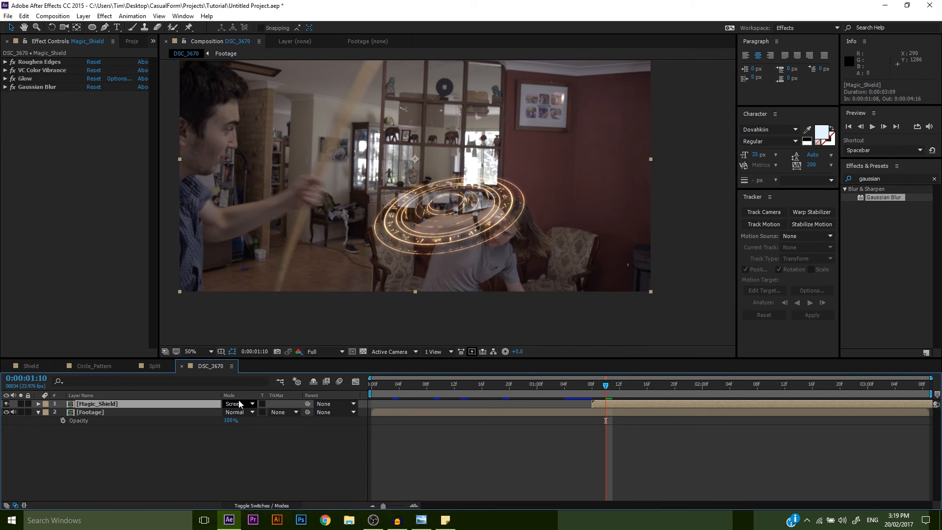
left_click(239, 402)
left_click(293, 184)
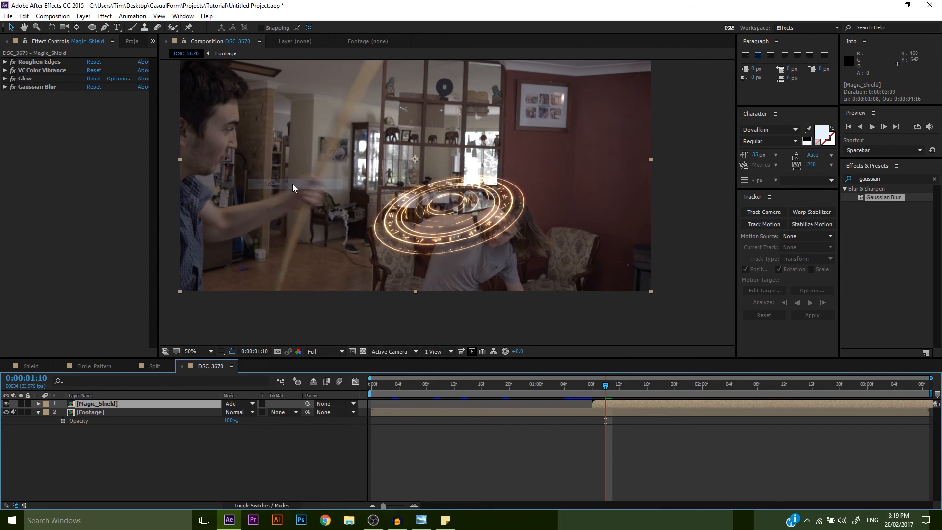
Step: Play back the composition and scrub between 0:00:01:08 and 0:00:01:23 to examine how the shield blends with the footage
scroll(608, 230, "up", 1)
left_click_drag(574, 227, 567, 244)
scroll(561, 233, "down", 1)
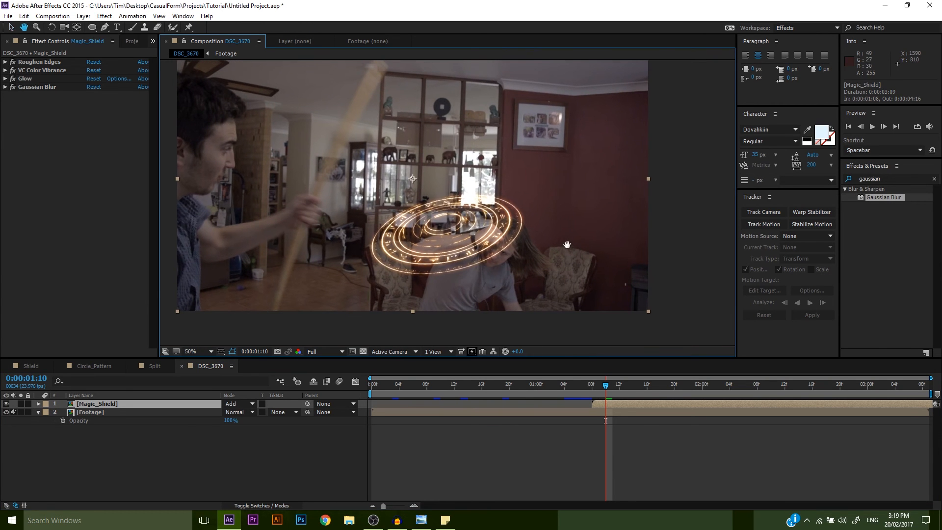
key("space")
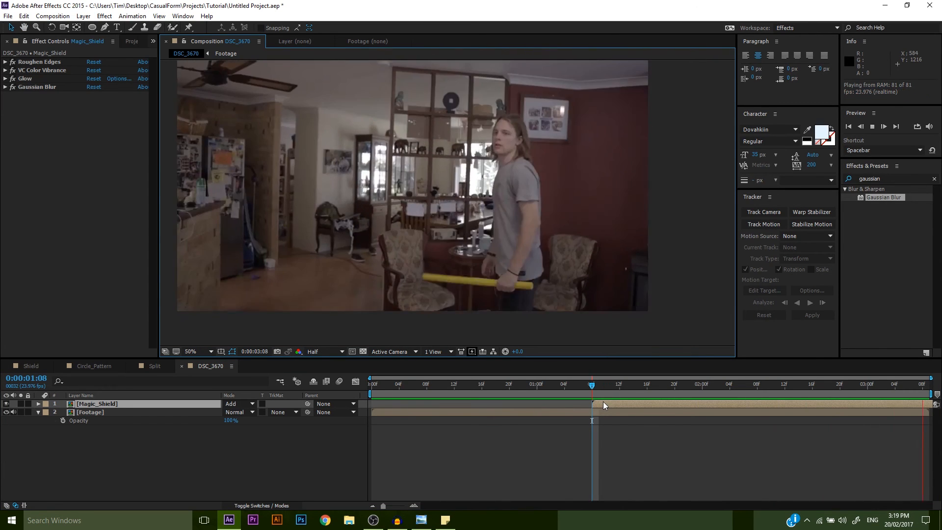
left_click(593, 387)
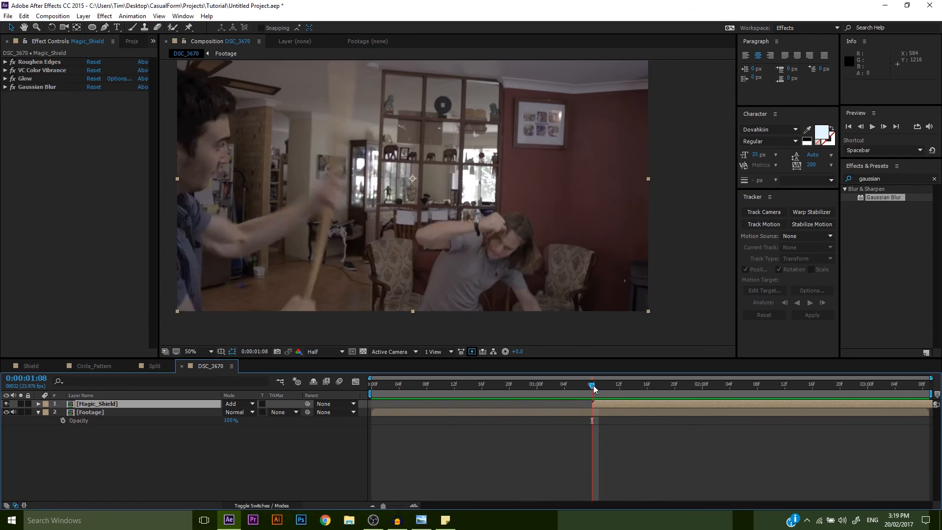
left_click_drag(593, 387, 605, 388)
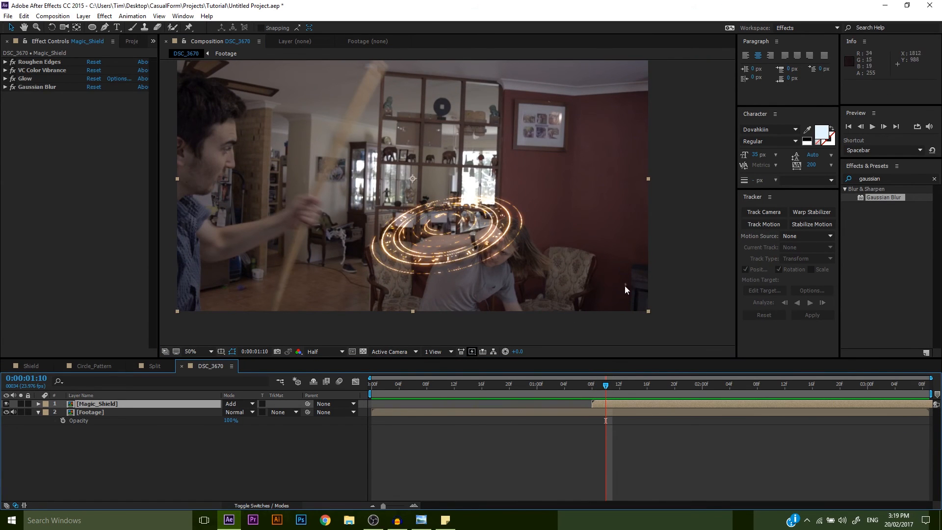
left_click(687, 231)
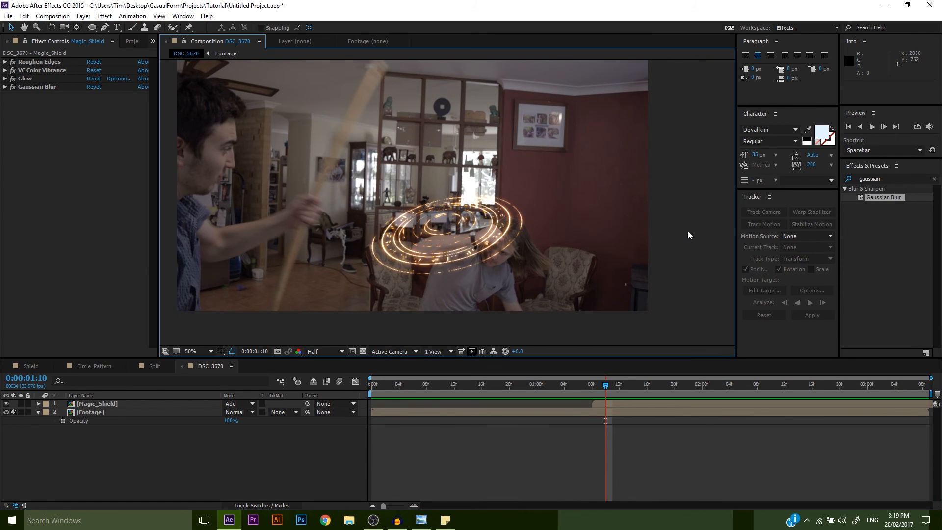
left_click_drag(605, 385, 695, 386)
left_click(172, 403)
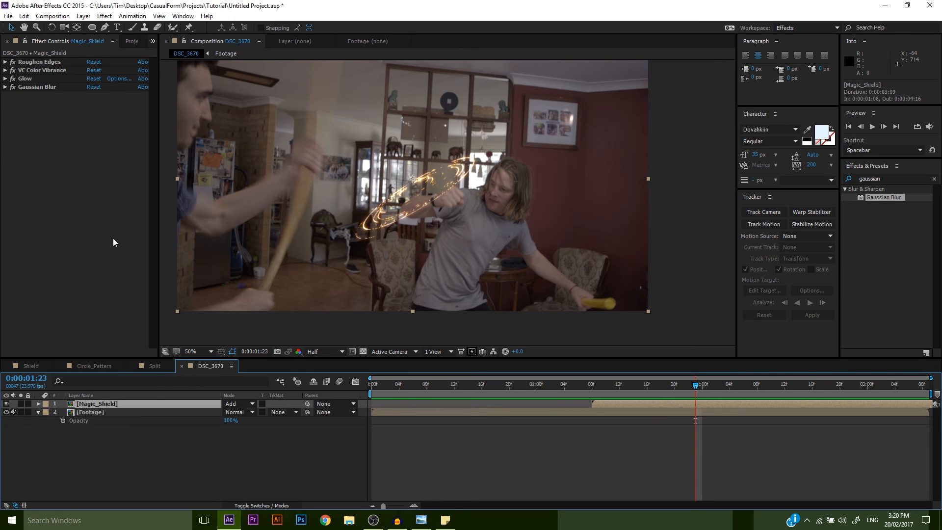
Step: Reduce the Footage layer's Opacity to 36% and scrub from 0:00:01:08 to 0:00:02:06 to inspect the shield
left_click_drag(637, 387, 592, 386)
left_click_drag(231, 420, 200, 420)
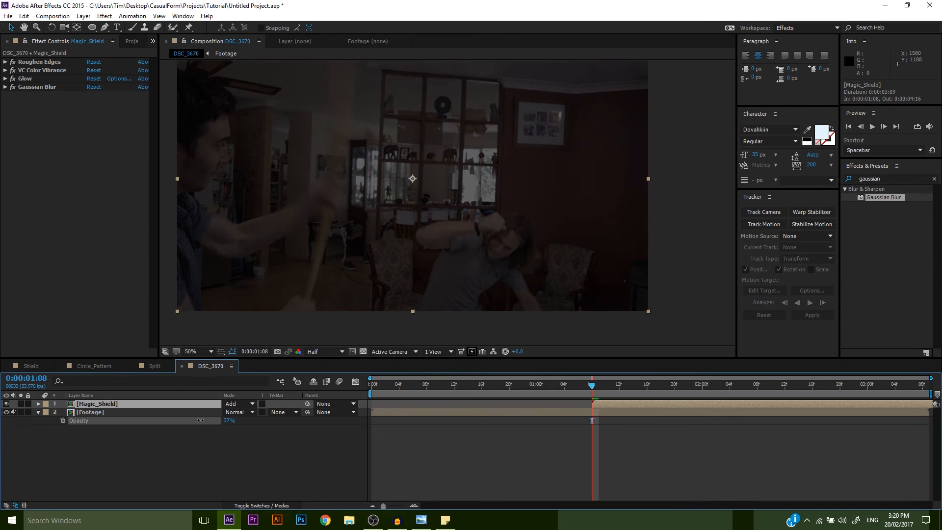
left_click_drag(613, 385, 741, 404)
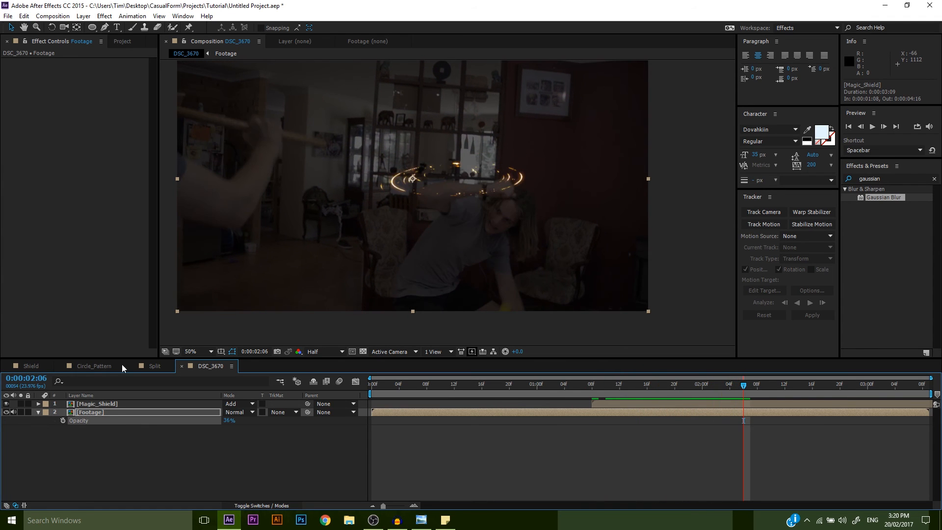
Step: Disable the Roughen Edges effect on the Magic_Shield layer and return to 0:00:01:08
left_click(99, 403)
left_click(12, 62)
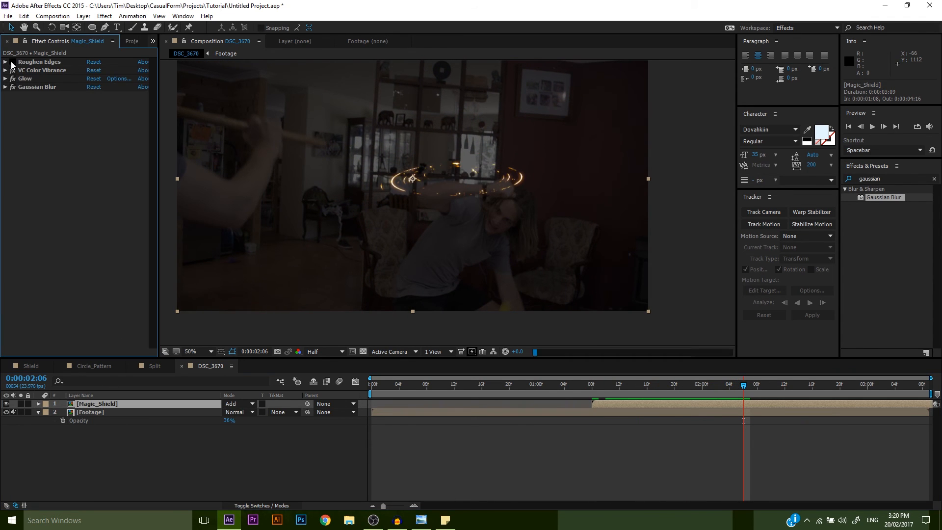
left_click_drag(687, 381, 595, 374)
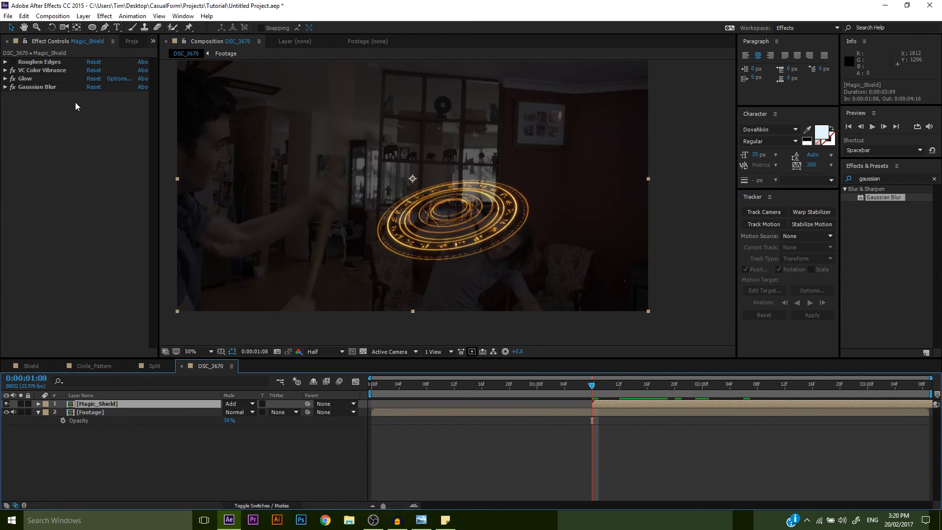
Step: Create a white 1920 x 1080 px solid layer named Noise
left_click(90, 18)
mouse_move(195, 31)
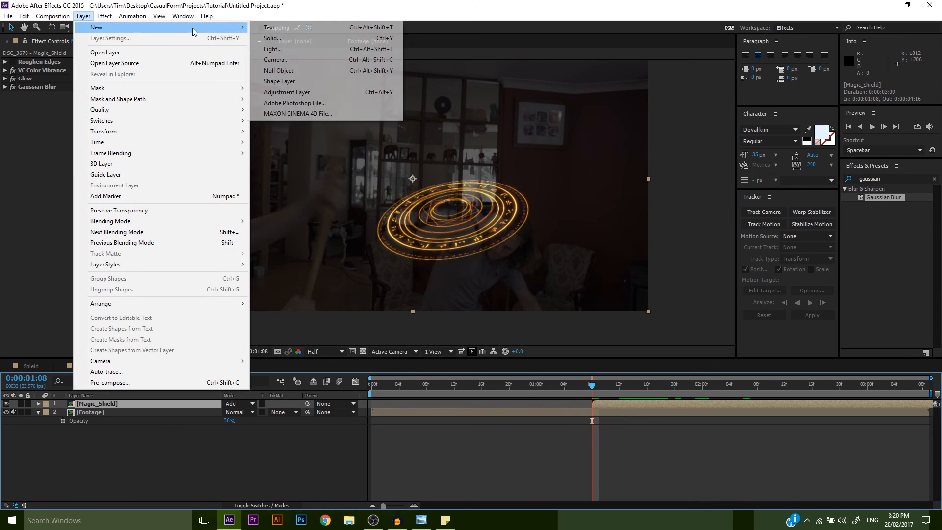
left_click(290, 37)
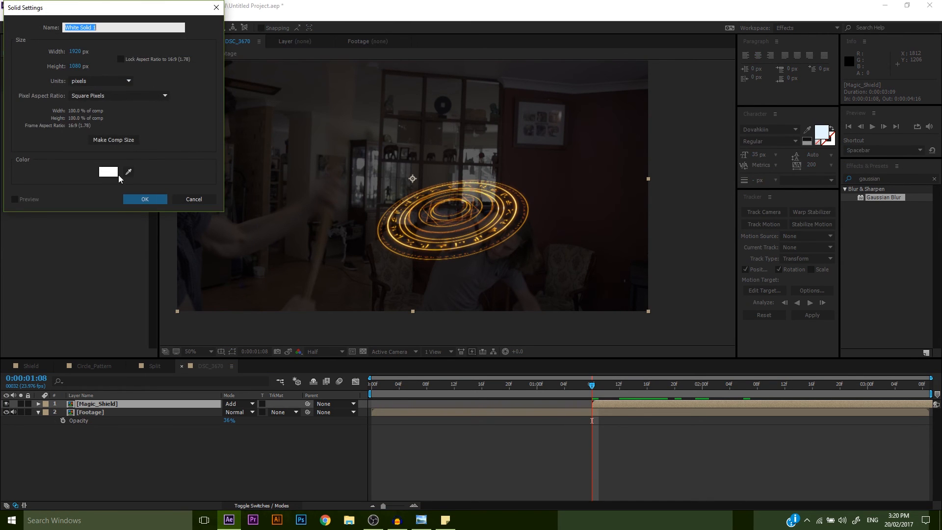
type("Noise")
key("Return")
Step: Apply Fractal Noise to the Noise layer and set its Scale to 30
left_click_drag(780, 258, 622, 401)
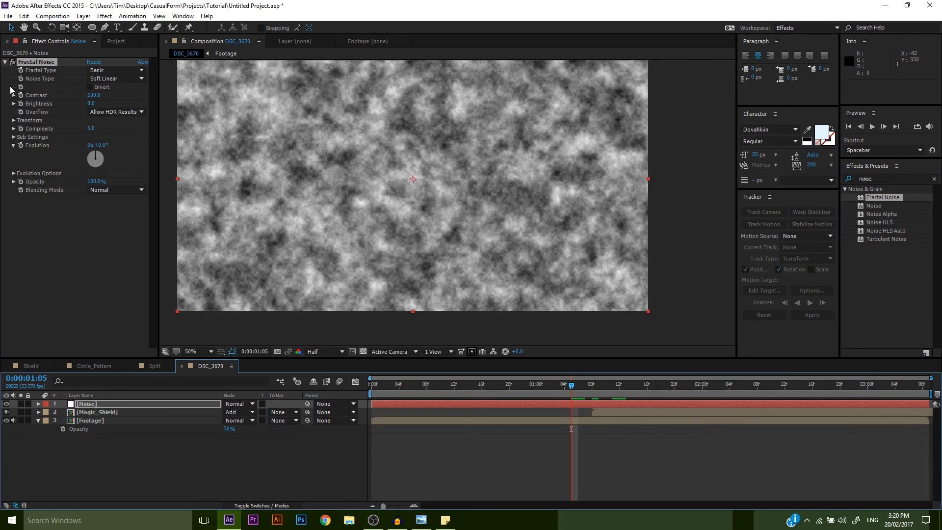
left_click(14, 121)
mouse_move(91, 146)
left_mouse_down()
mouse_move(66, 150)
mouse_move(90, 148)
left_mouse_up()
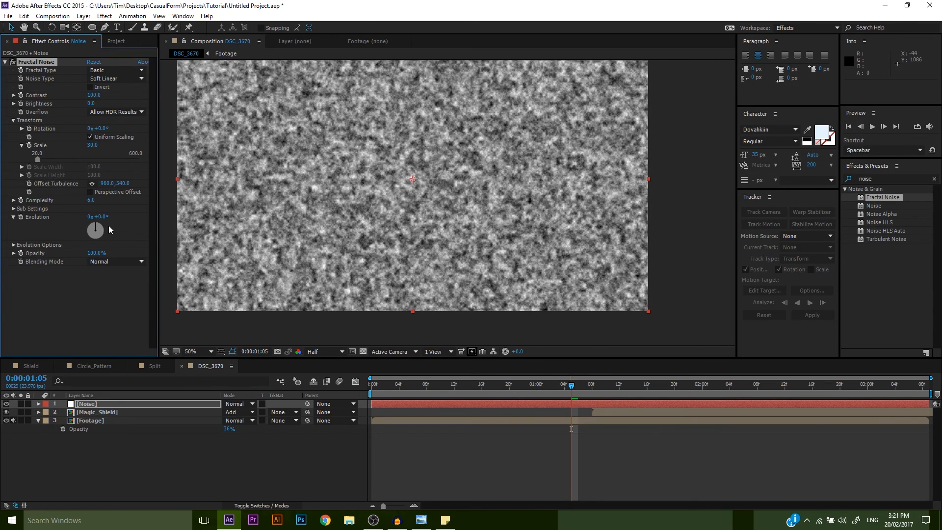
Step: Add a keyframe for the Fractal Noise Evolution with value 0x+0.0° at 0:00:00:00 and reveal it in the timeline
left_click_drag(103, 217, 231, 224)
key("ctrl+z")
left_click_drag(558, 385, 371, 388)
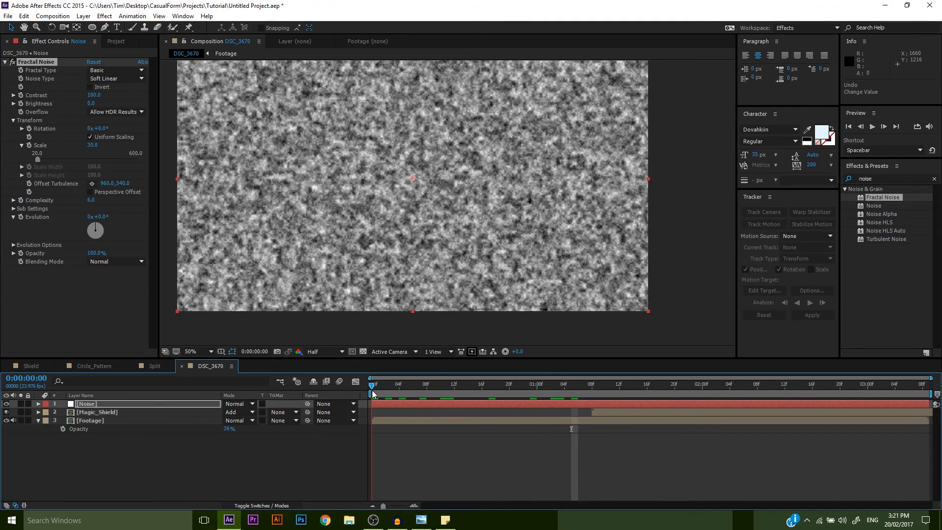
left_click(20, 219)
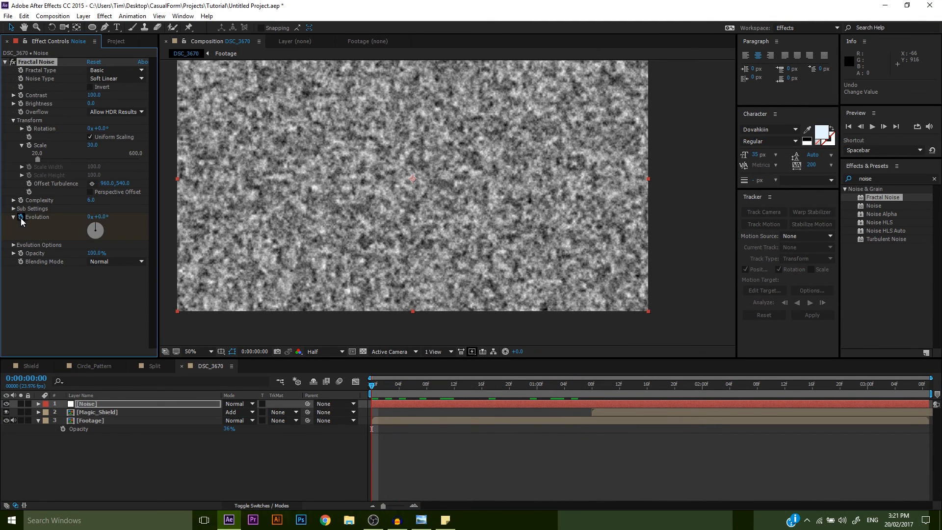
key("u")
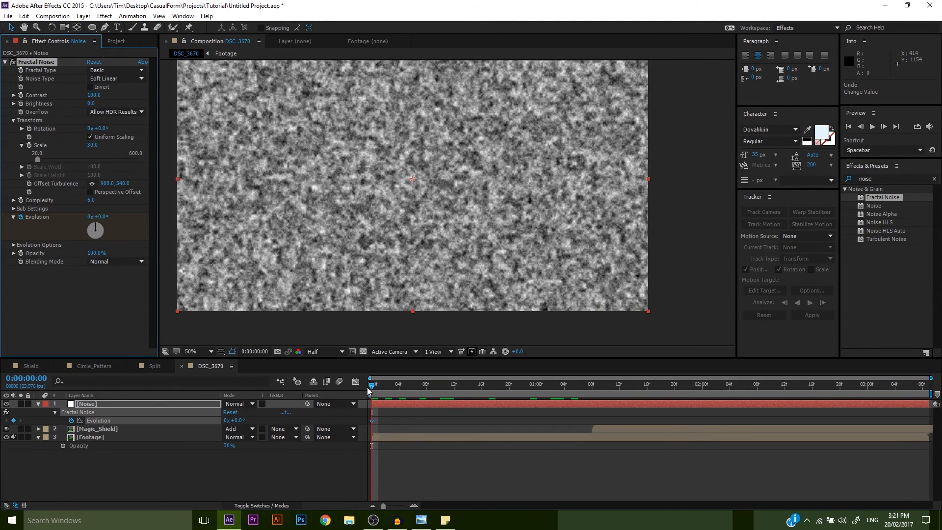
Step: Set the Fractal Noise Evolution to 20 revolutions at 0:00:03:08 and preview the animated noise
left_click_drag(374, 386, 923, 408)
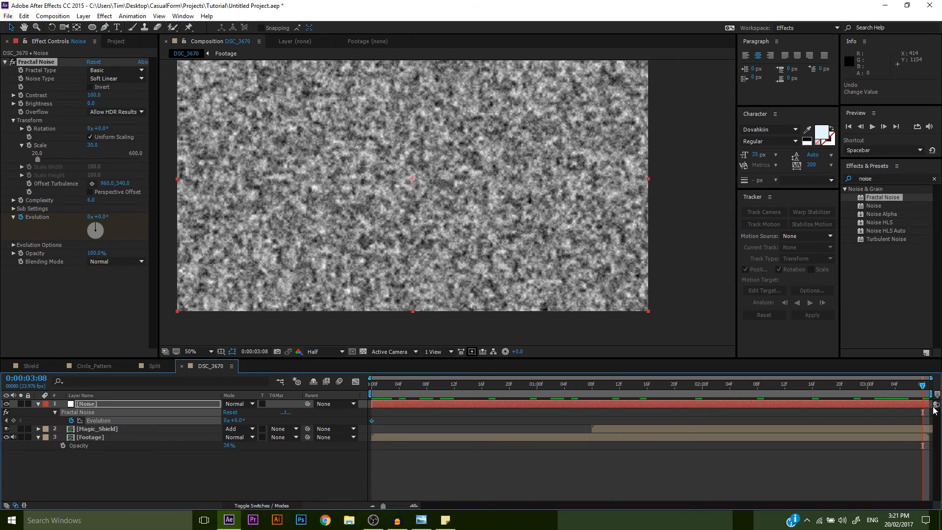
left_click_drag(98, 217, 905, 253)
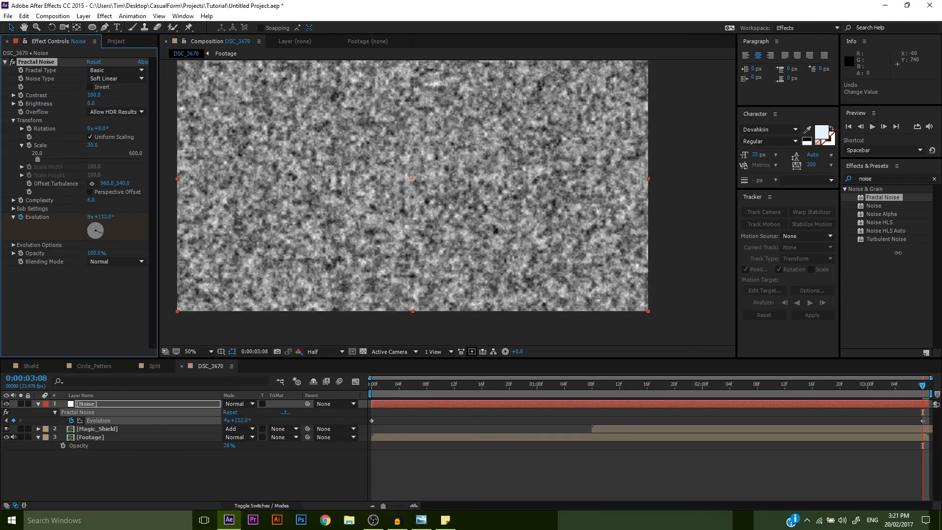
left_click(89, 217)
type("20")
key("Return")
key("space")
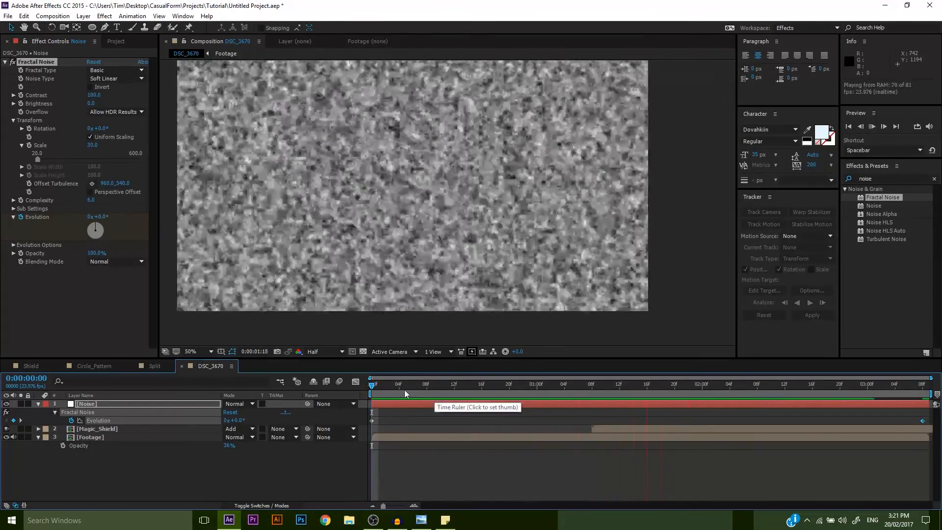
Step: Set the Fractal Noise Scale to 20, preview the animation and hide the Noise layer
left_click(404, 390)
left_click(91, 145)
type("20")
key("Return")
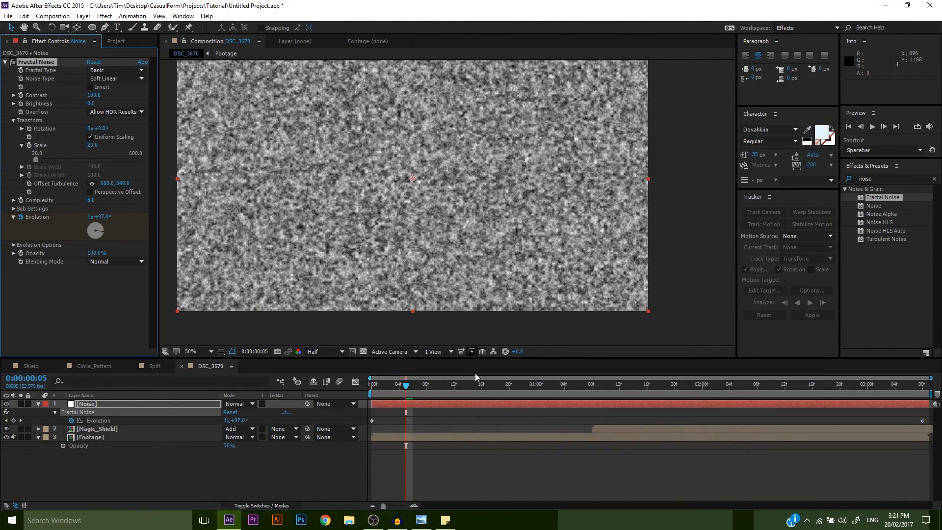
key("space")
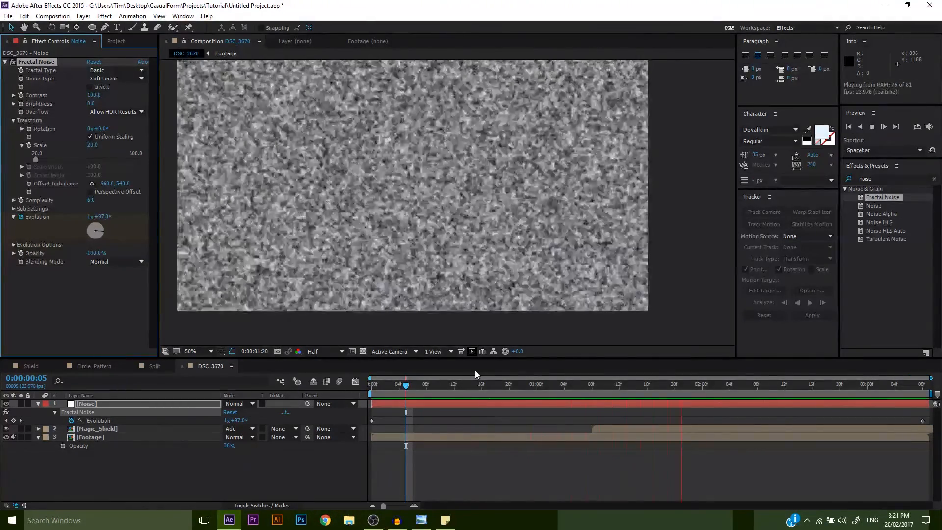
left_click(371, 388)
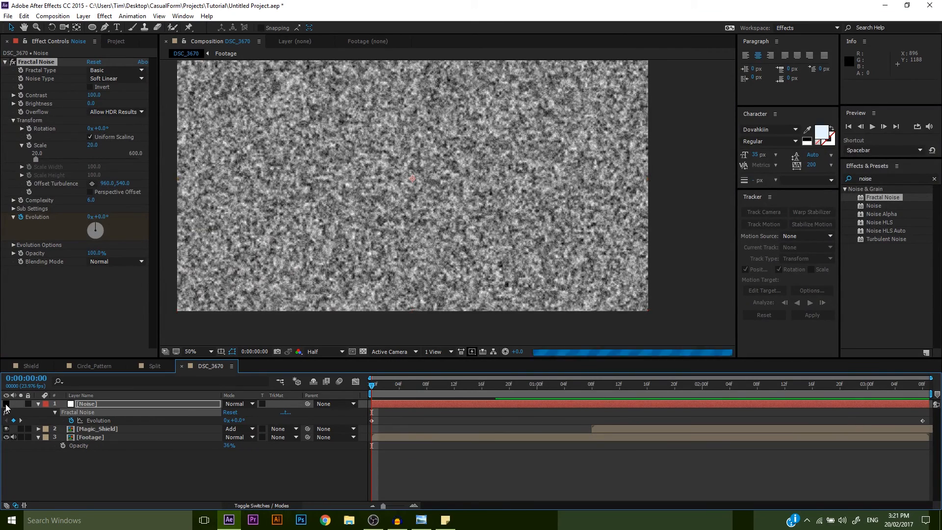
left_click(5, 404)
Step: Find the Displacement Map effect and apply it to the Magic_Shield layer
left_click(101, 428)
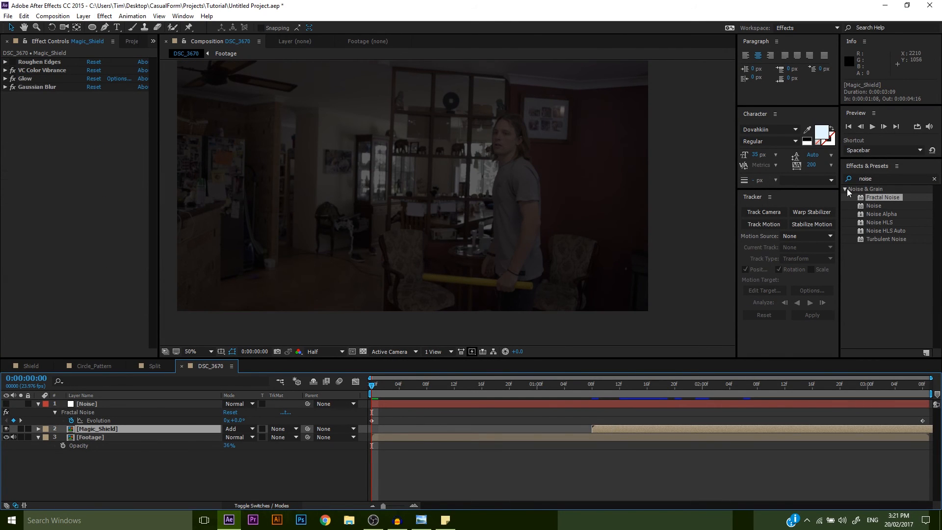
left_click(886, 178)
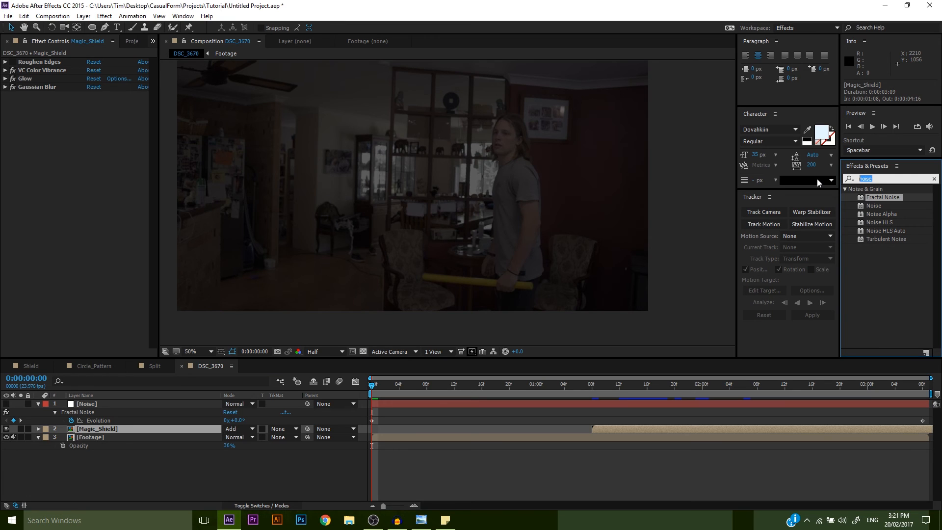
type("noise di")
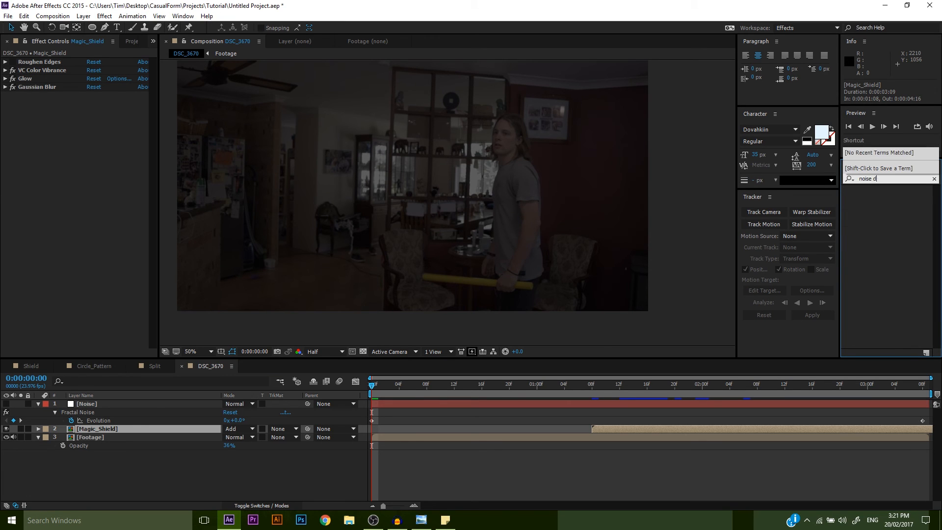
key("BackSpace")
key("BackSpace")
key("BackSpace")
key("BackSpace")
key("BackSpace")
key("BackSpace")
key("BackSpace")
type("dos")
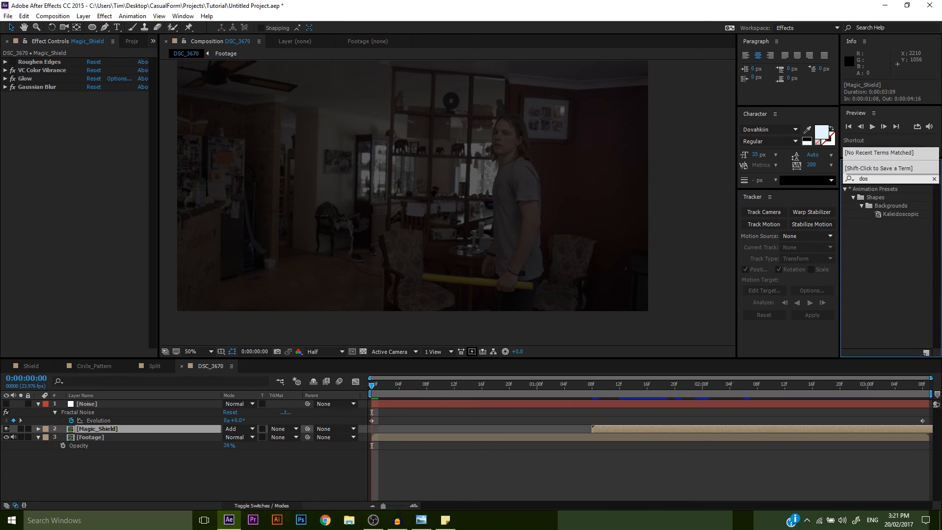
key("BackSpace")
key("BackSpace")
type("isplacem")
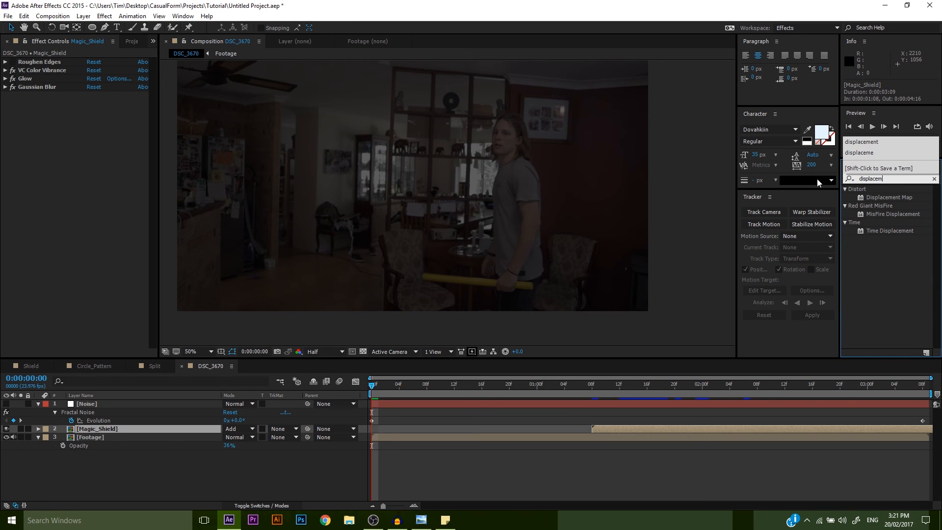
left_click_drag(889, 197, 632, 425)
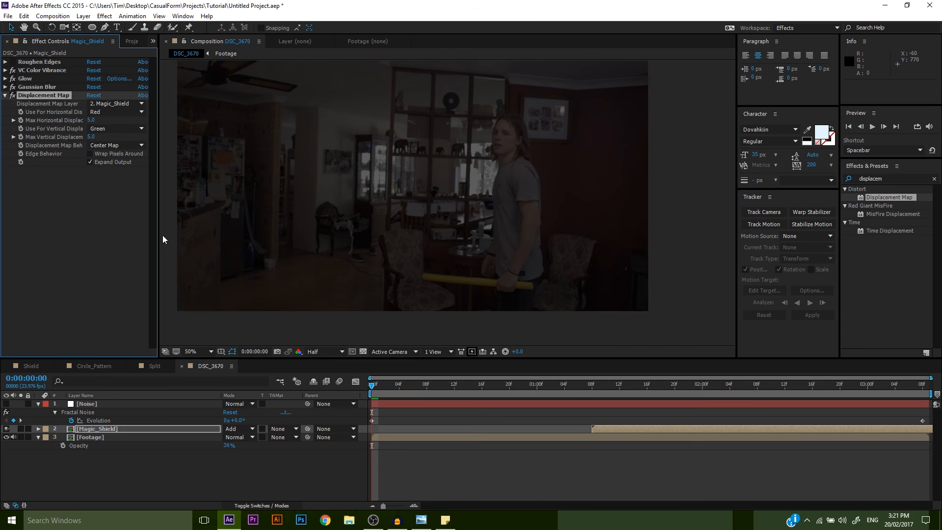
Step: Show the Noise layer and pre-compose it as Noise_Displacement, moving all attributes into the new composition
left_click(5, 403)
right_click(405, 403)
left_click(441, 312)
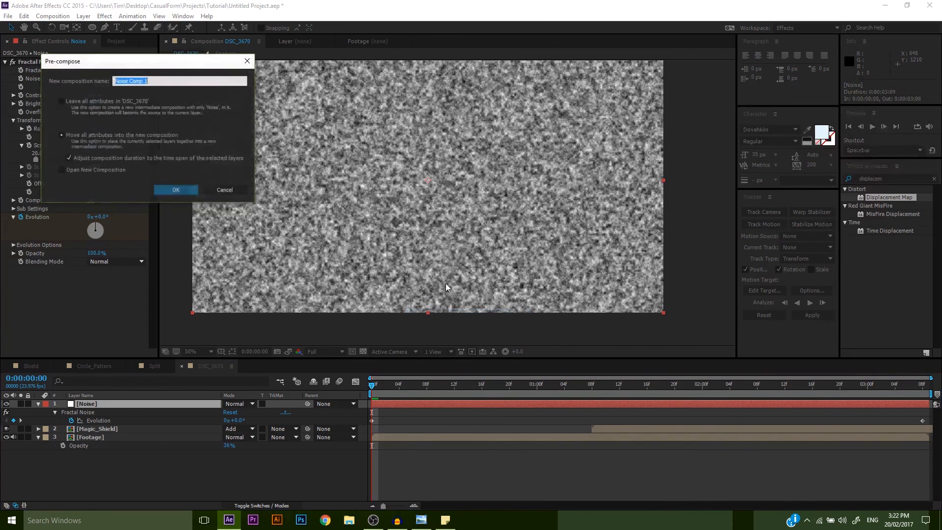
type("N")
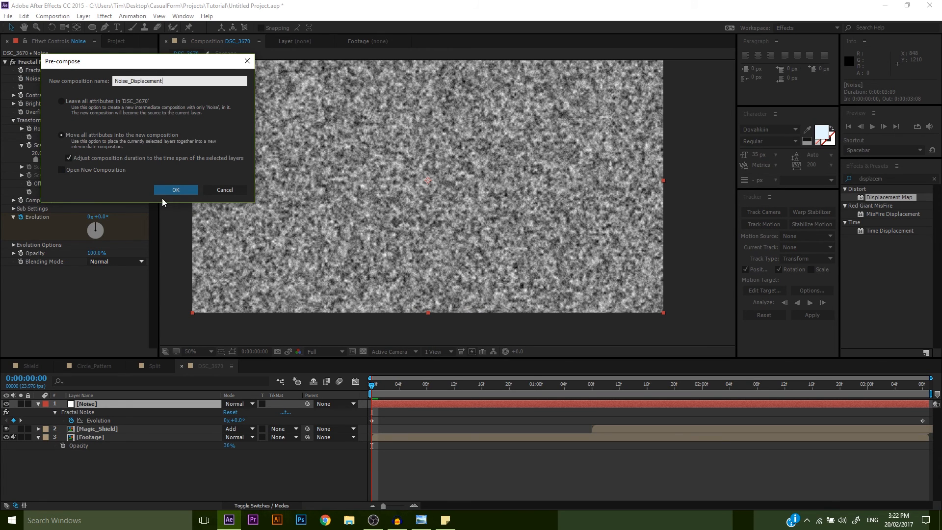
left_click(165, 193)
Step: Set Noise_Displacement as the Displacement Map Layer on Magic_Shield and hide the Noise_Displacement layer
left_click(611, 410)
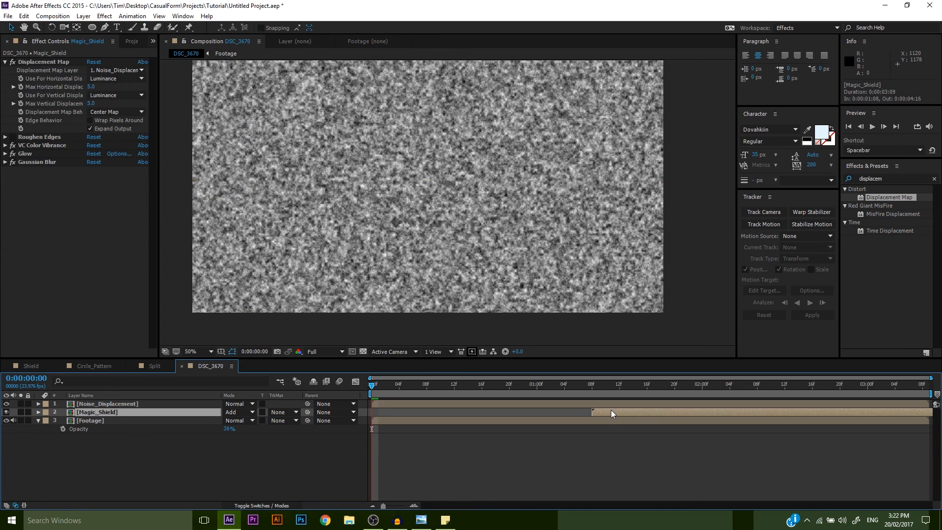
left_click(122, 71)
left_click(119, 94)
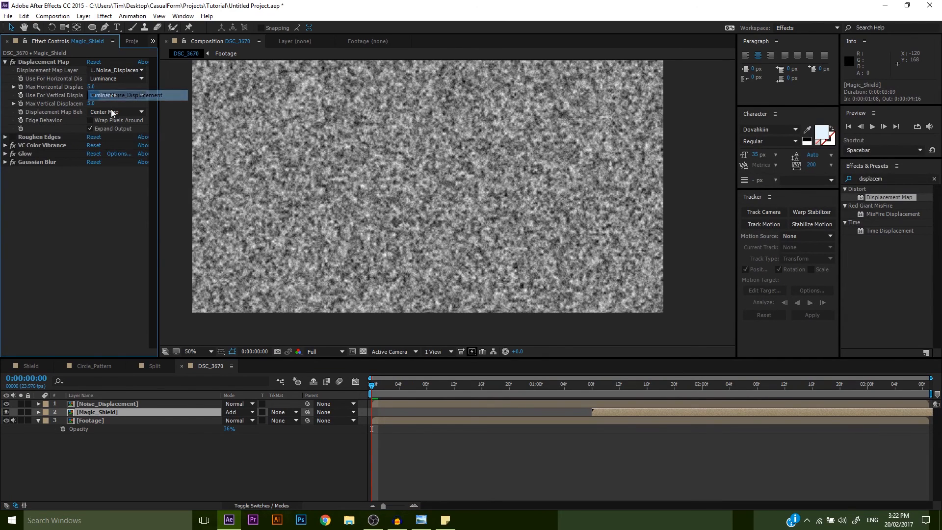
left_click(5, 403)
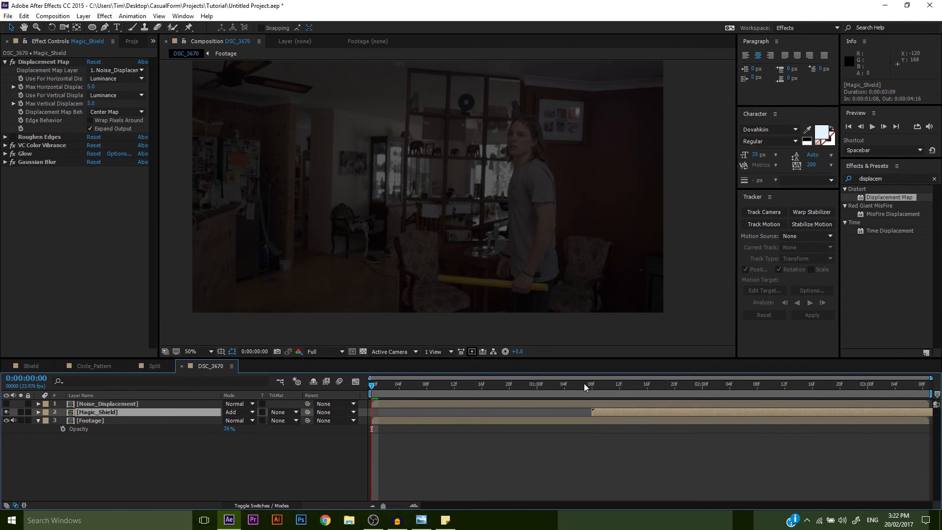
Step: Inspect the displaced shield up close at 0:00:01:13 and preview its animation from 0:00:01:08
left_click_drag(608, 391, 627, 397)
scroll(463, 257, "up", 2)
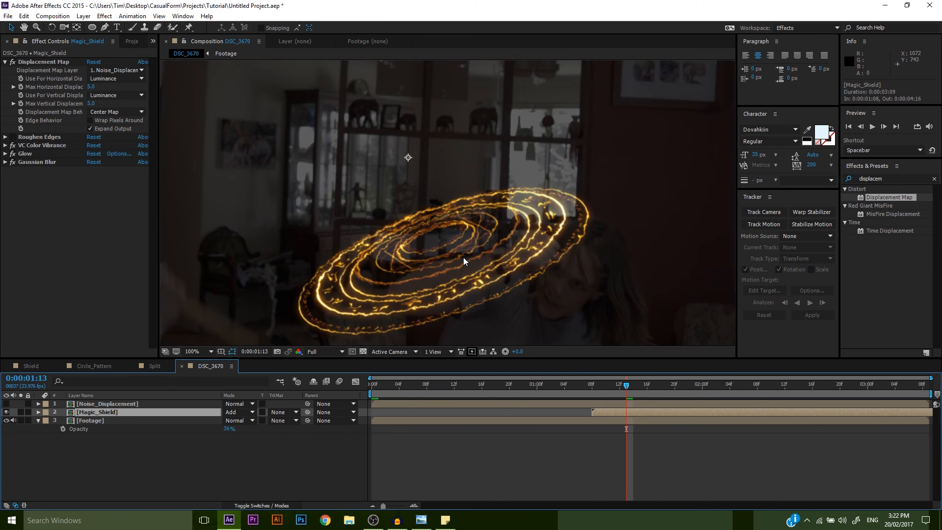
left_click_drag(463, 257, 465, 227)
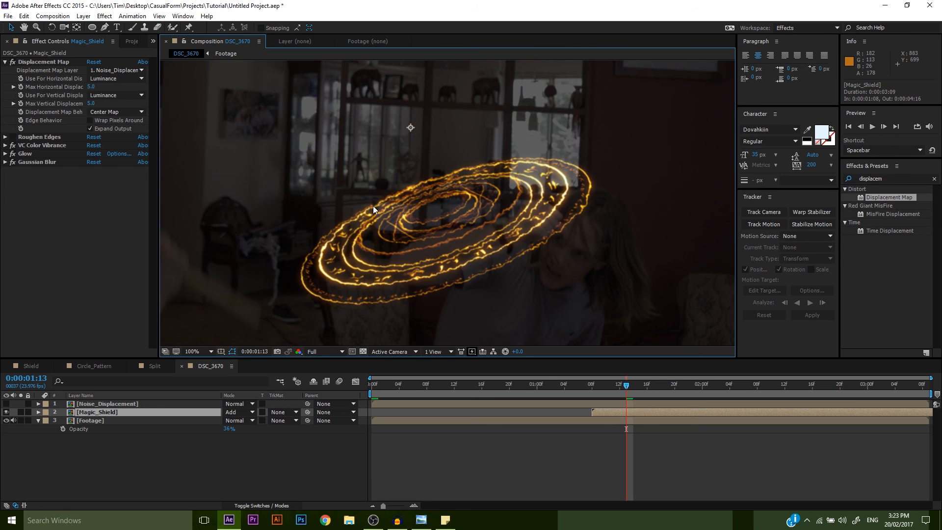
key("space")
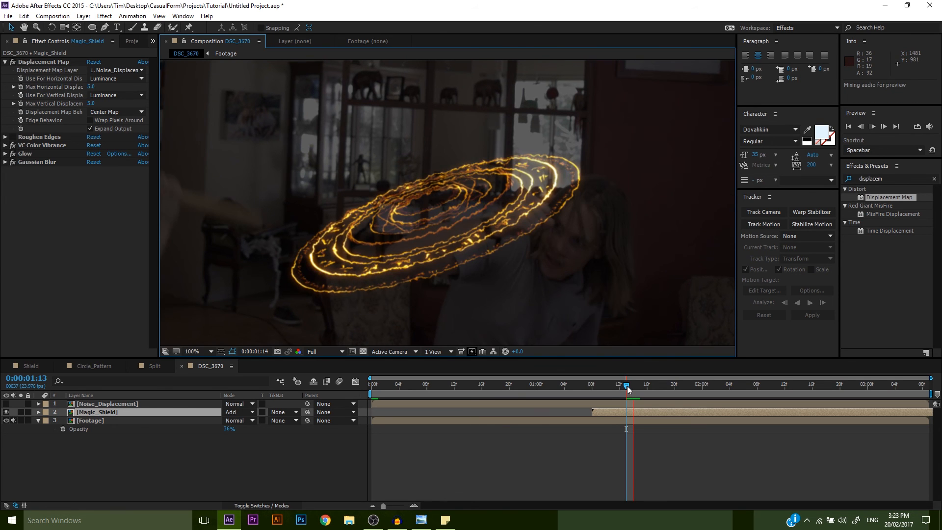
left_click_drag(627, 386, 591, 387)
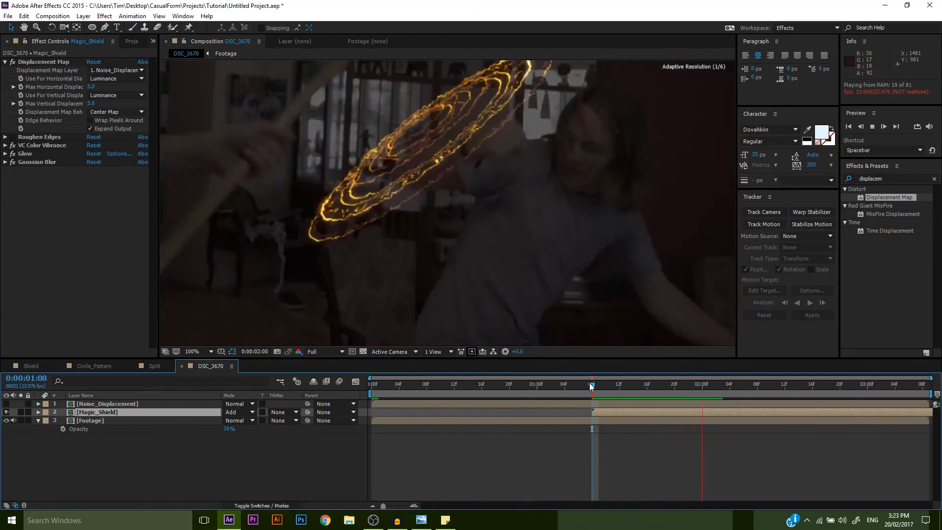
key("space")
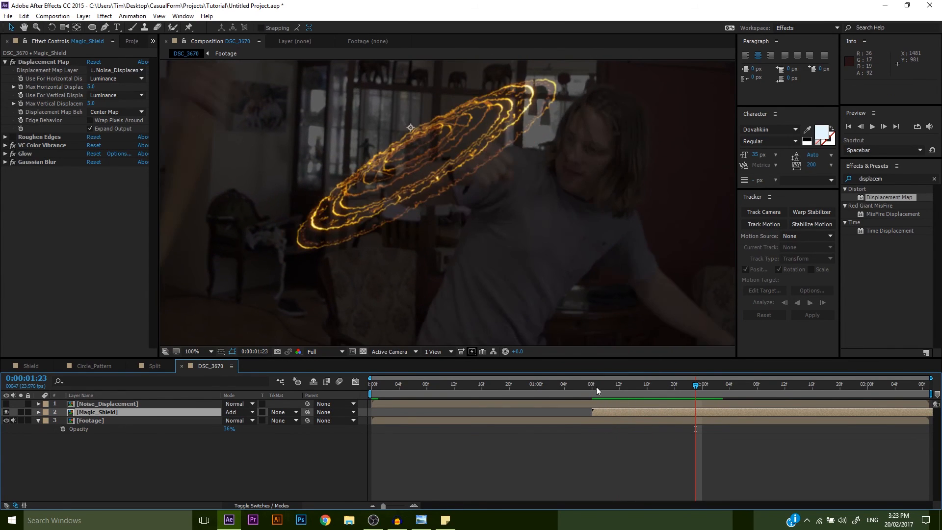
Step: Duplicate the Magic_Shield layer at 0:00:01:10, delete Displacement Map from the upper copy and collapse its remaining effects
left_click(604, 387)
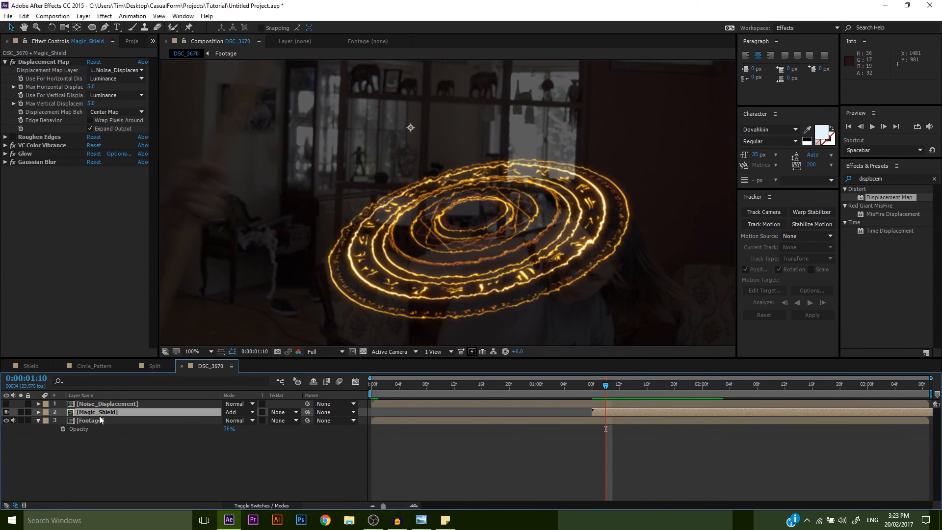
key("ctrl+d")
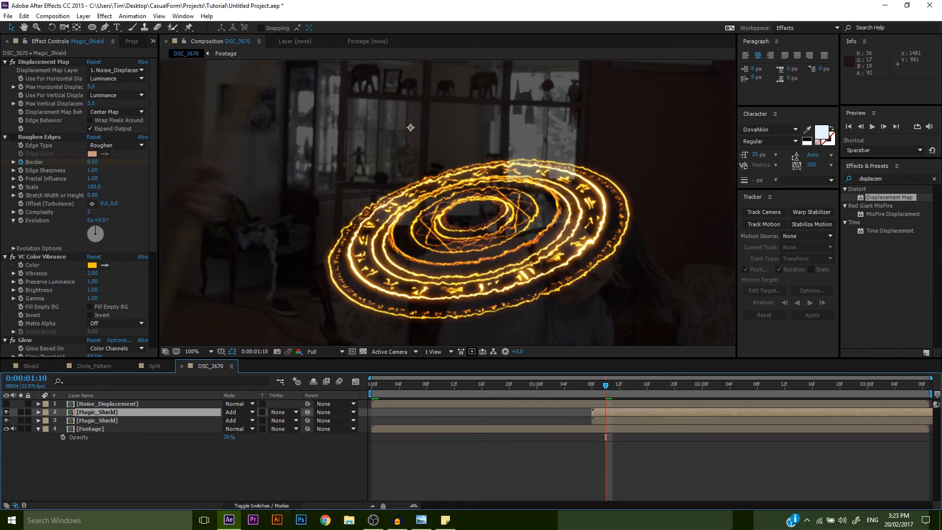
left_click(24, 63)
key("Delete")
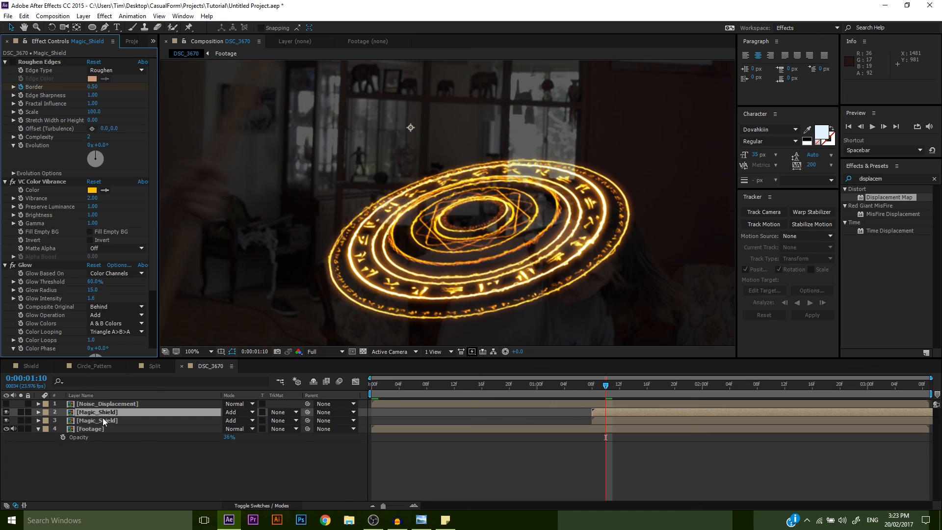
left_click(5, 62)
left_click(4, 70)
left_click(6, 79)
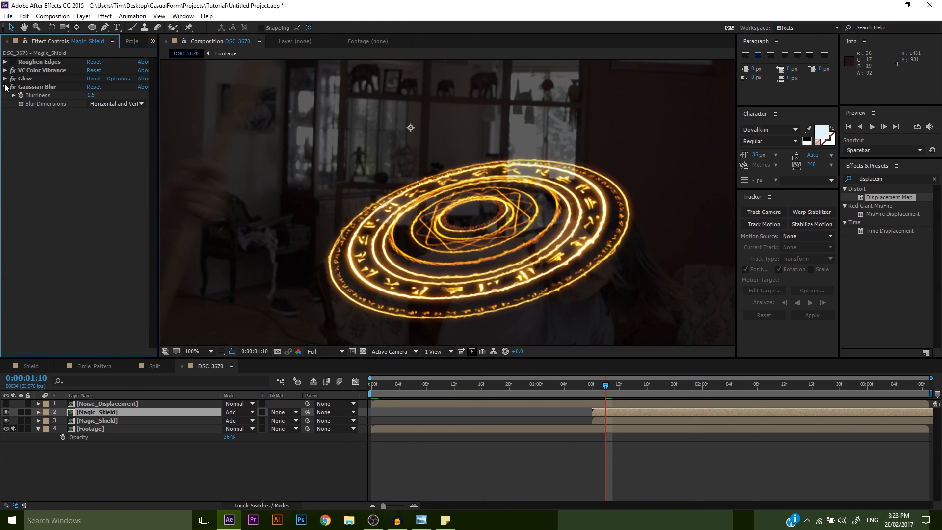
left_click(5, 87)
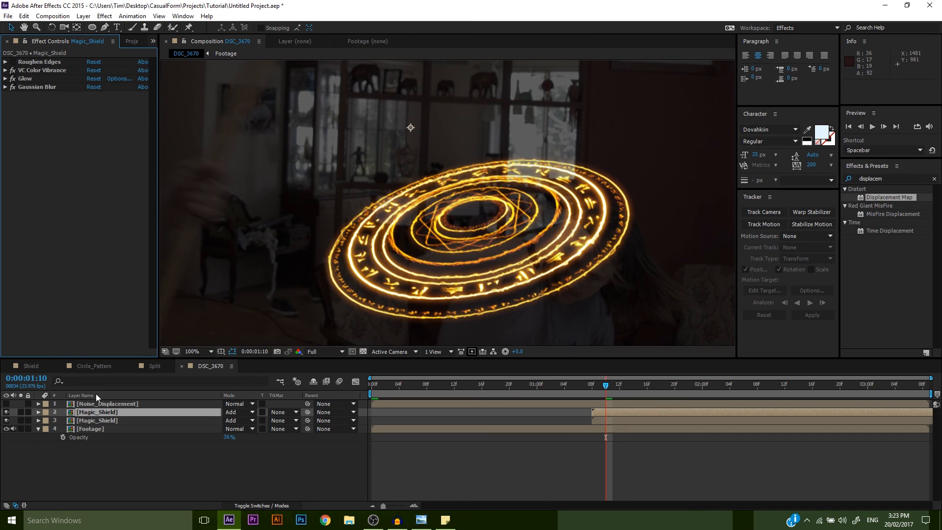
Step: Set the Displacement Map's Max Horizontal and Max Vertical Displacement to 8 on the lower Magic_Shield layer
left_click(96, 419)
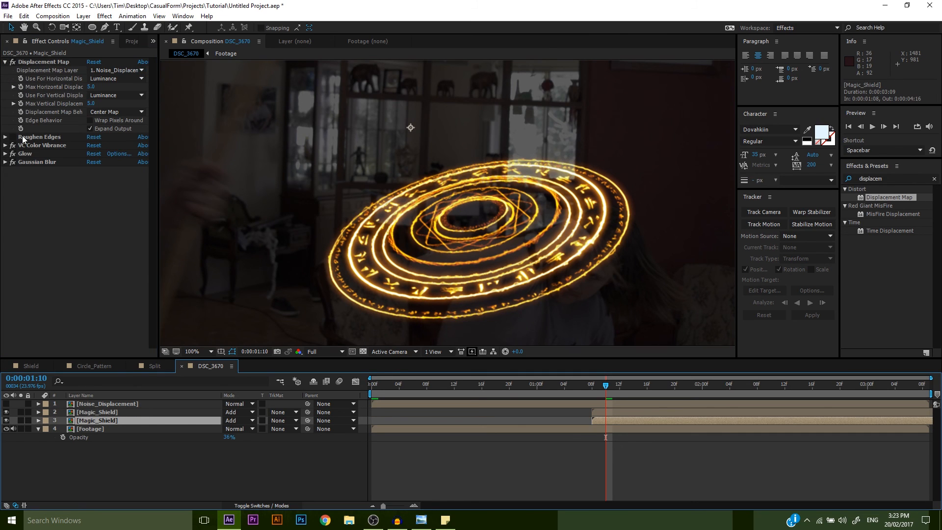
left_click_drag(90, 87, 102, 88)
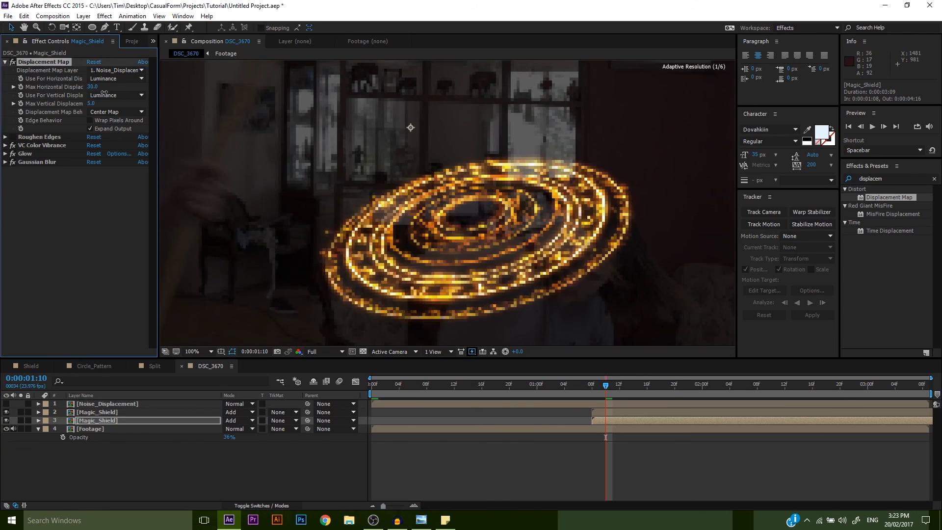
left_click(91, 87)
type("10")
key("Return")
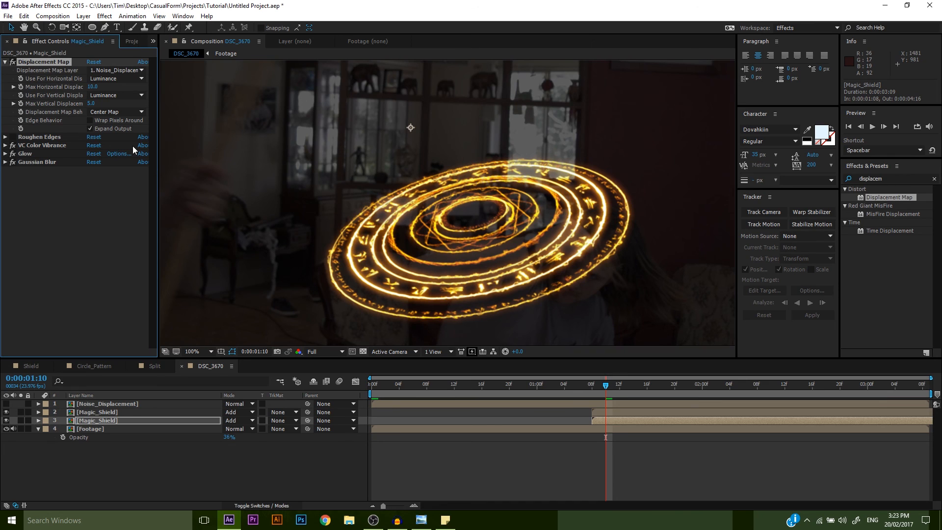
left_click(90, 103)
key("Return")
left_click(91, 103)
type("8")
key("Return")
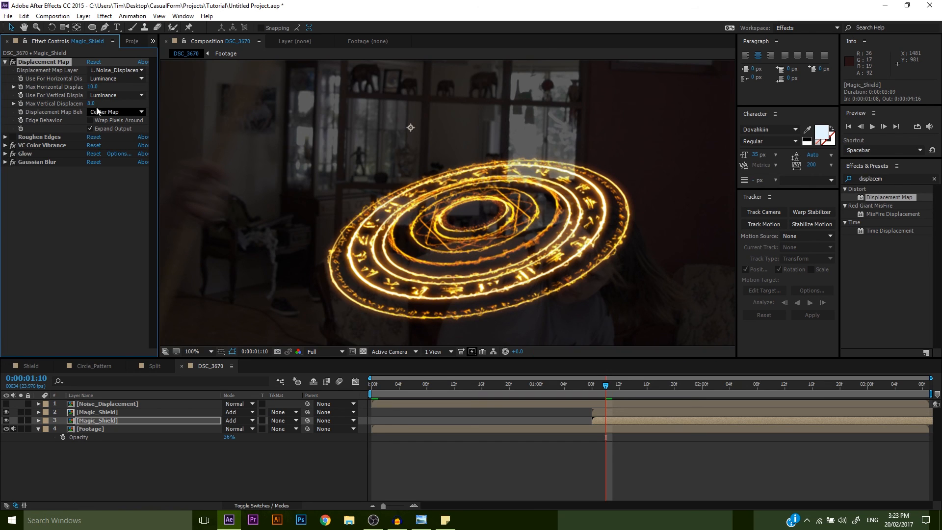
left_click(92, 86)
type("8")
key("Return")
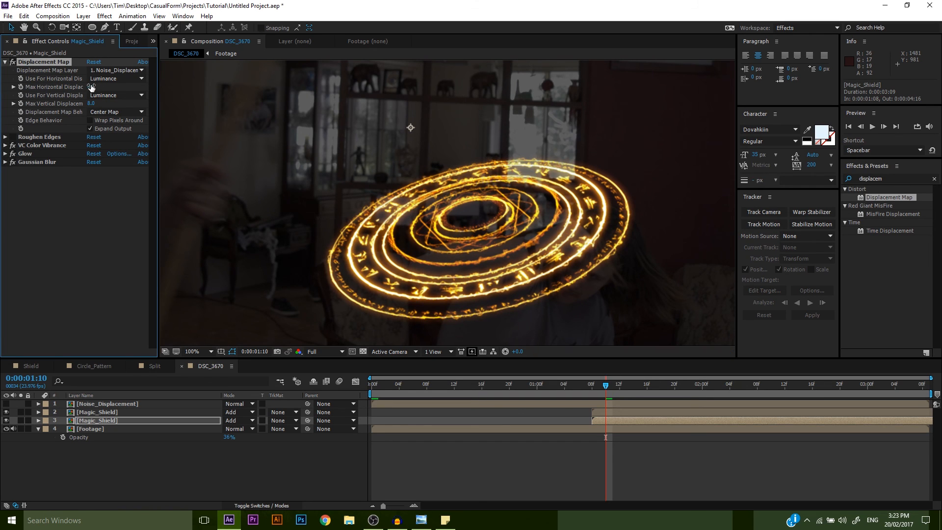
Step: Enable Roughen Edges on both Magic_Shield layers and check the shield over the whole frame
left_click(13, 137)
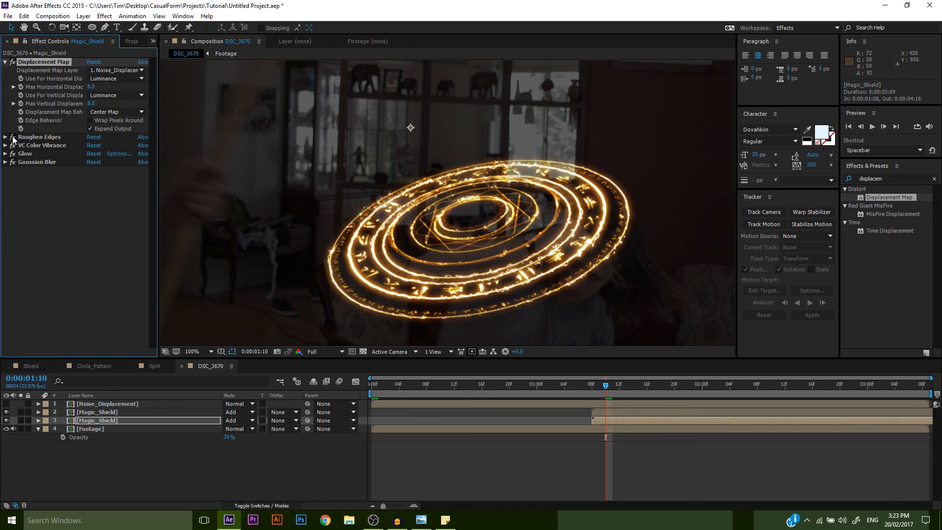
left_click(96, 412)
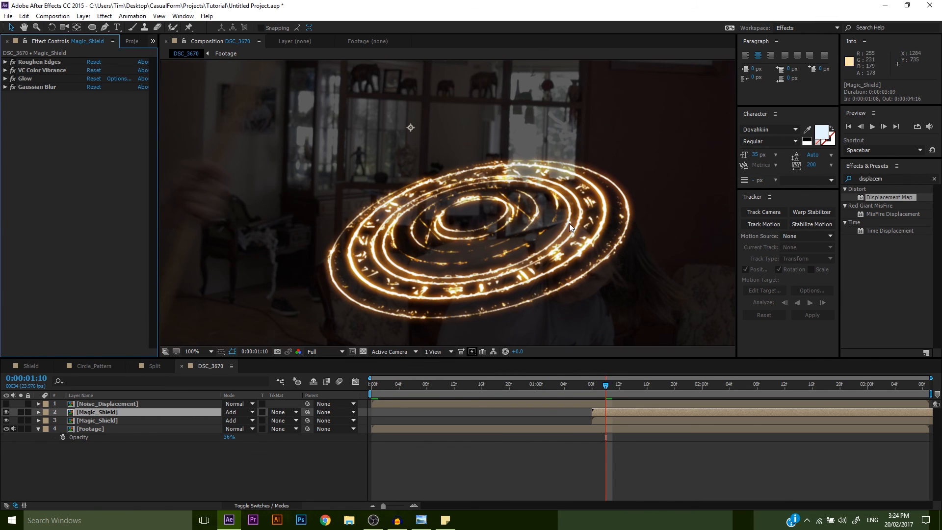
scroll(569, 224, "down", 1)
left_click_drag(548, 217, 549, 224)
scroll(549, 224, "up", 1)
scroll(549, 225, "down", 1)
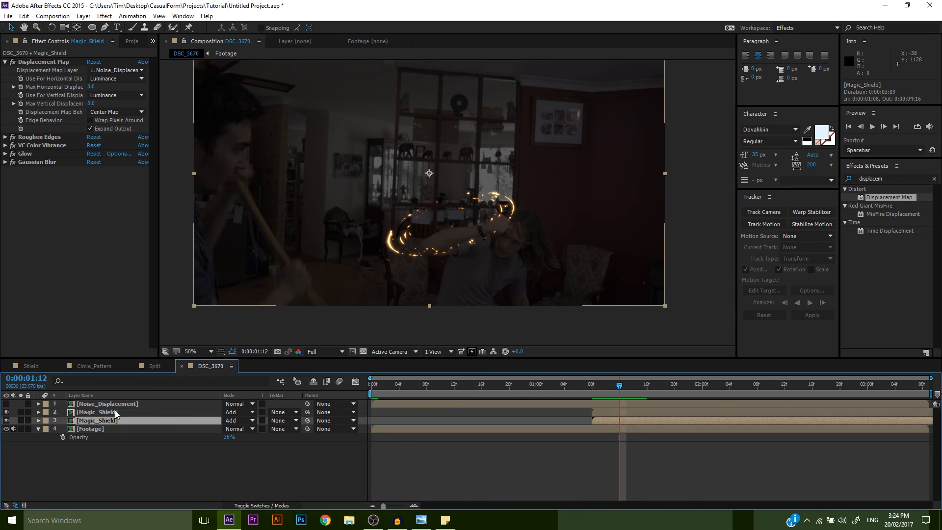
Step: Pre-compose the two Magic_Shield layers together as Shield_Master
left_click(114, 410, "shift")
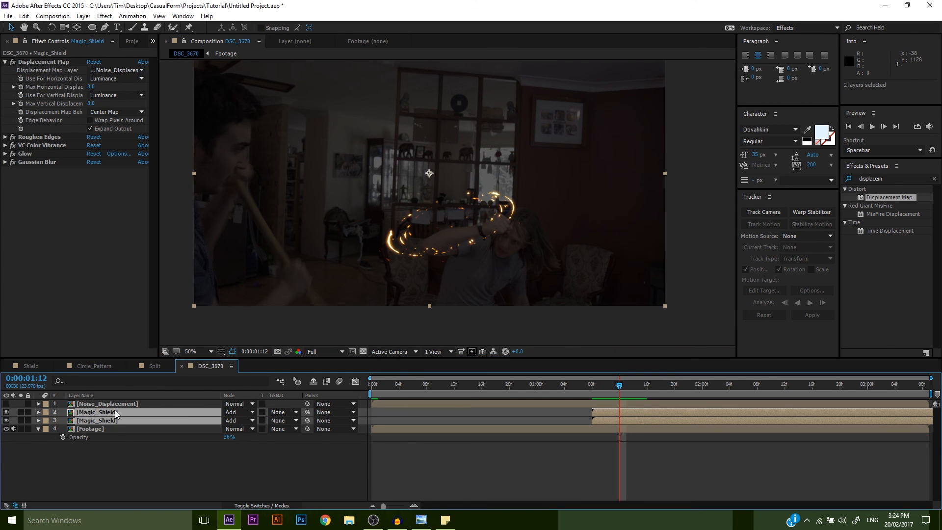
right_click(115, 410)
left_click(162, 321)
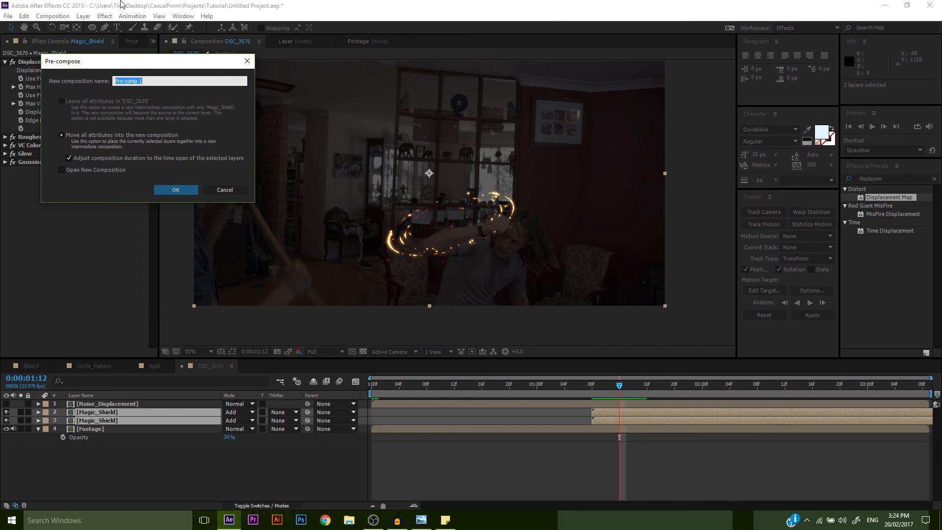
type("Shield_Master")
key("Return")
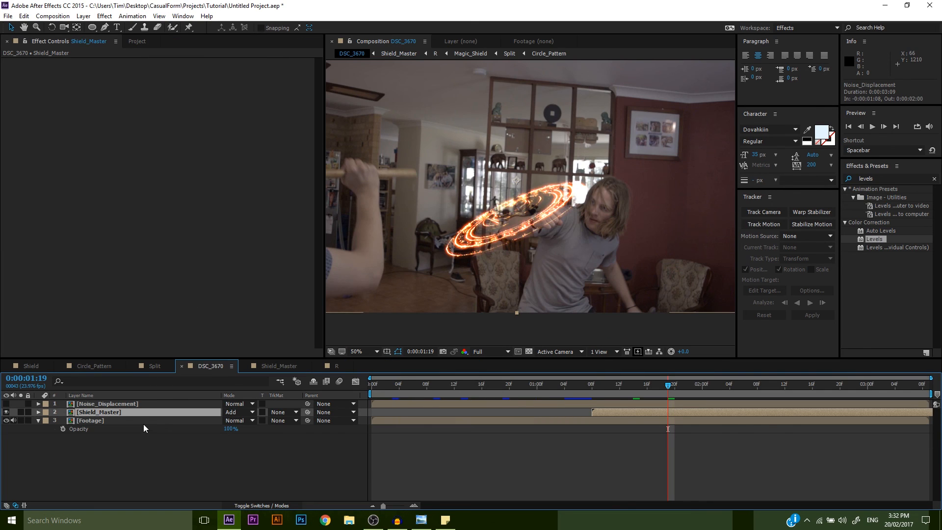
Step: Apply Pixel Motion Blur to the Shield_Master layer and preview the shield from 0:00:01:08
left_click(138, 413)
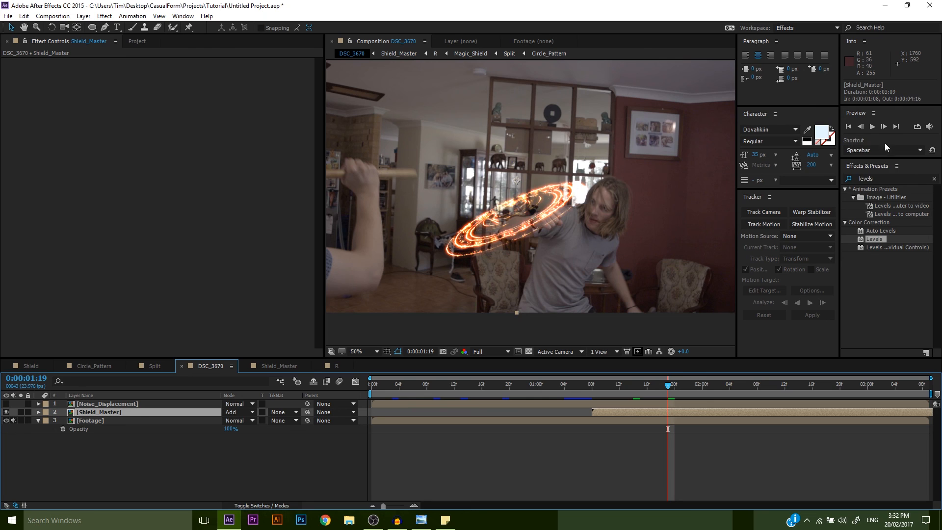
left_click(890, 178)
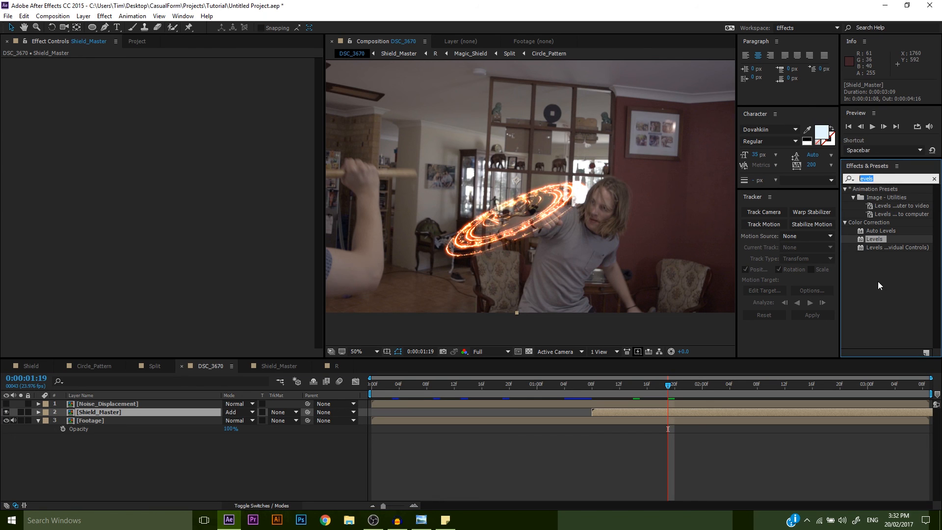
type("motion")
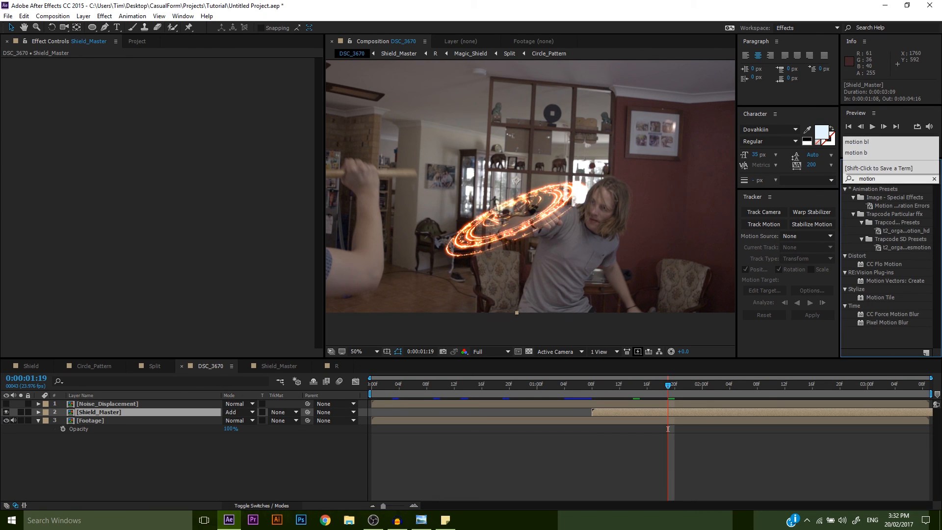
left_click(875, 314)
left_click_drag(875, 320, 704, 412)
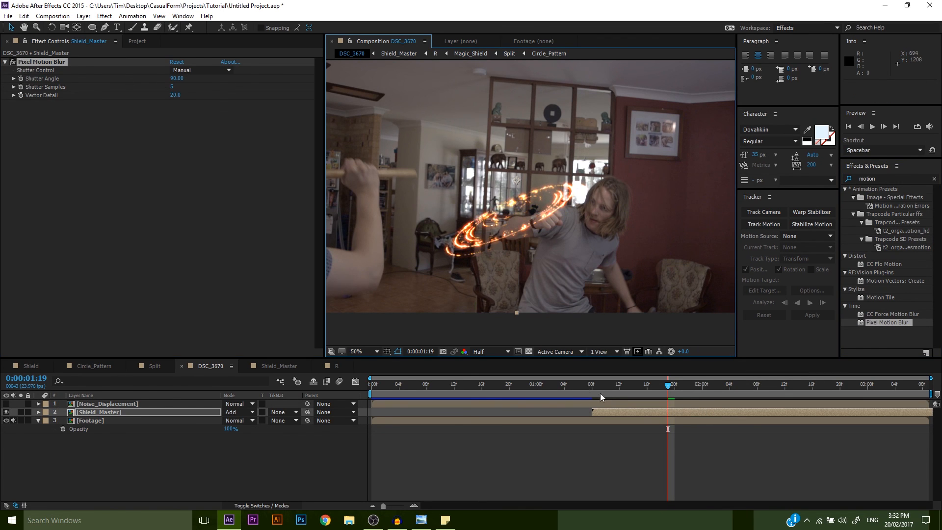
left_click(593, 385)
key("space")
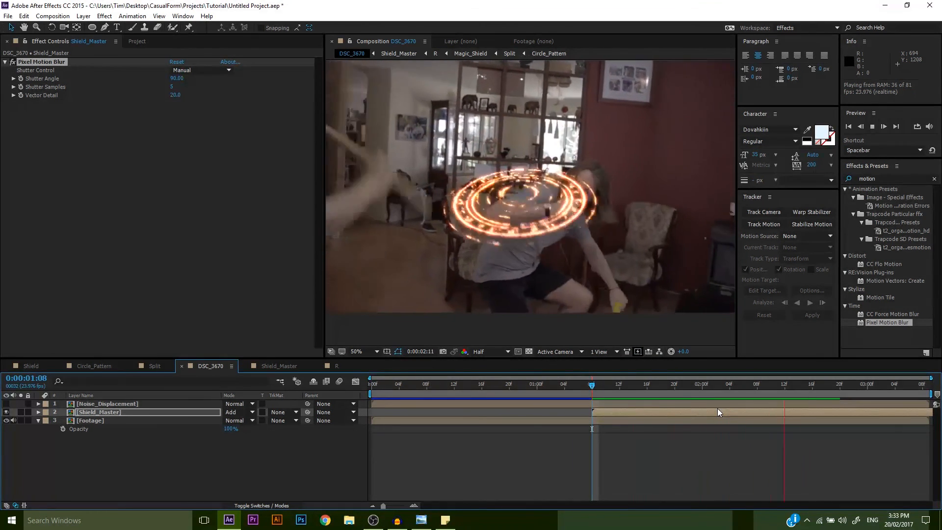
key("space")
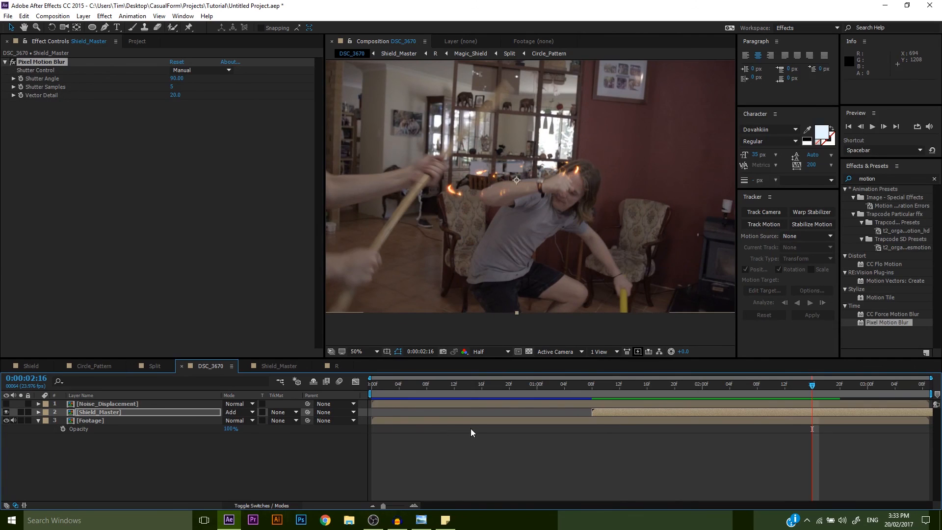
Step: Set Shield_Master's blending mode to Screen and check the shield up to 0:00:02:01
left_click_drag(713, 391, 770, 394)
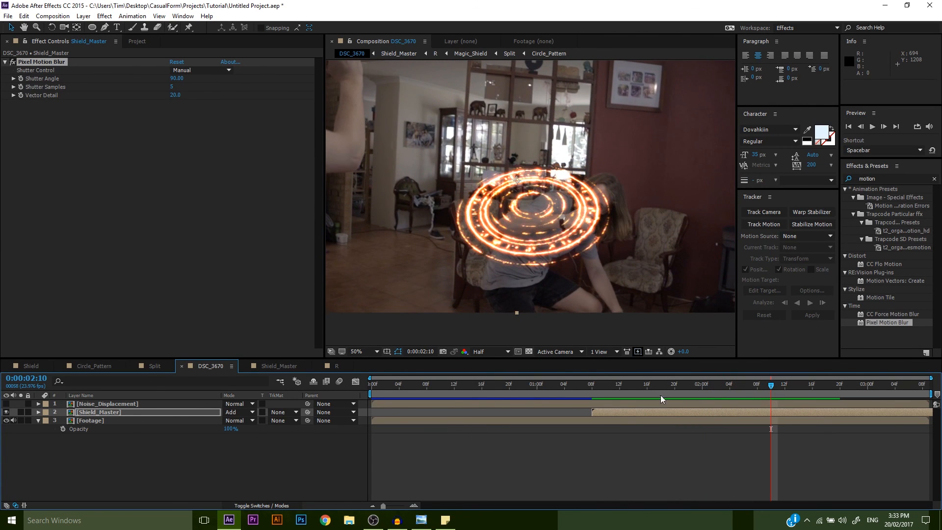
left_click(238, 412)
left_click(264, 205)
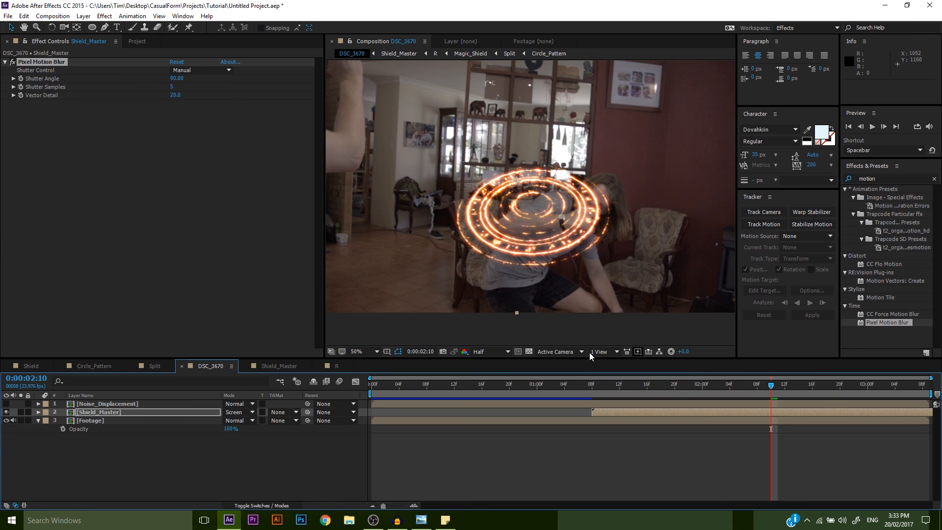
left_click_drag(604, 384, 711, 410)
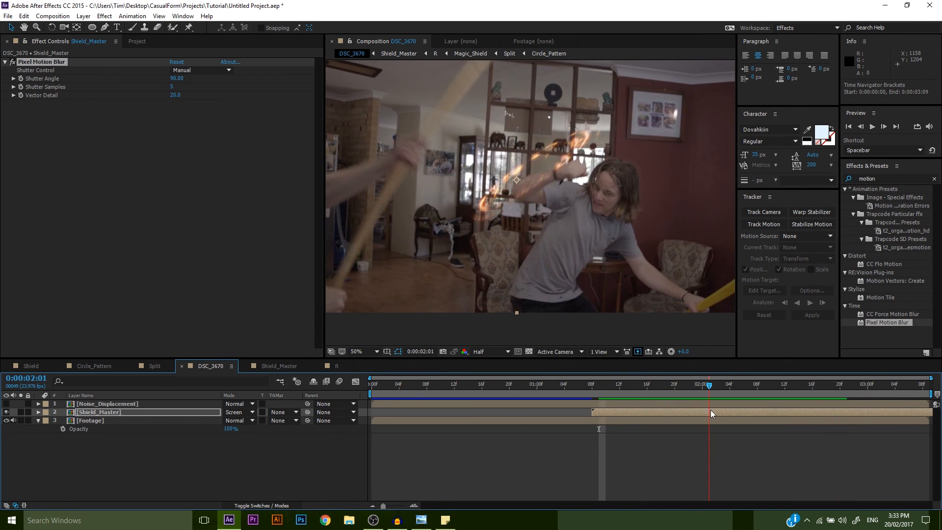
Step: Add the Glow effect to Shield_Master and set its Glow Colors to A & B Colors
double_click(883, 179)
type("glow")
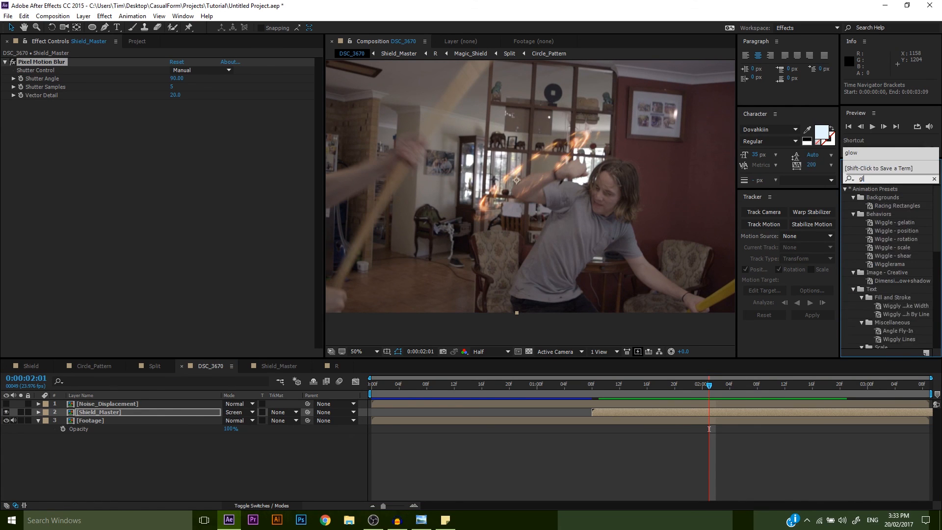
double_click(872, 314)
left_click(182, 163)
left_click(182, 184)
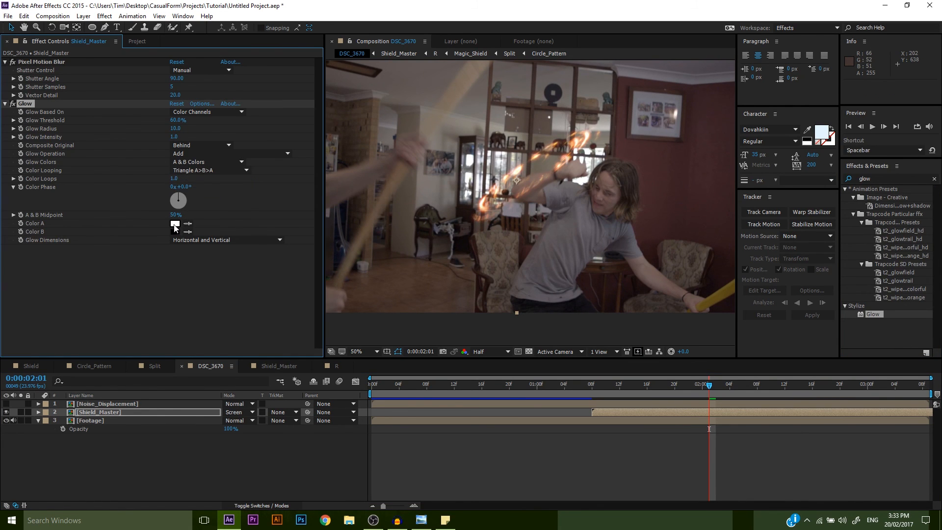
Step: Set the Glow effect's Color A to a fully saturated yellow
left_click(175, 224)
left_click_drag(153, 132, 153, 126)
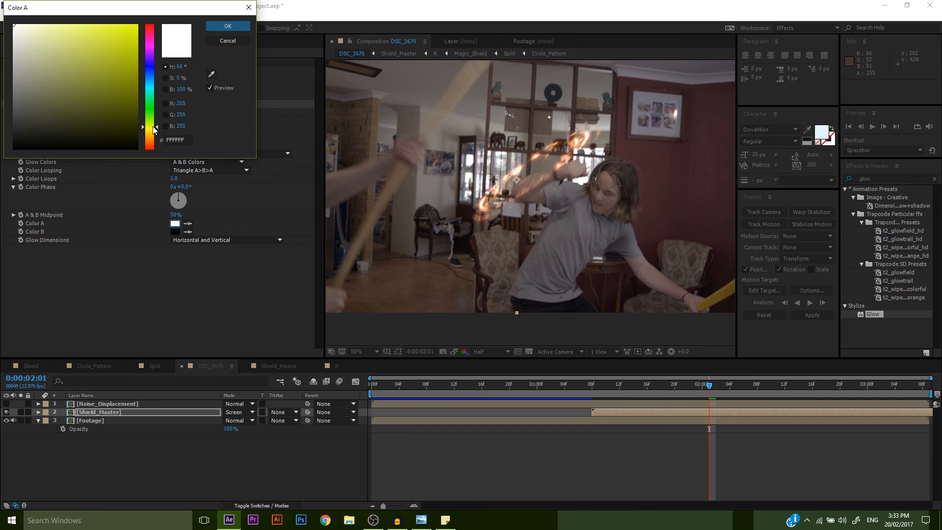
left_click_drag(118, 41, 178, 1)
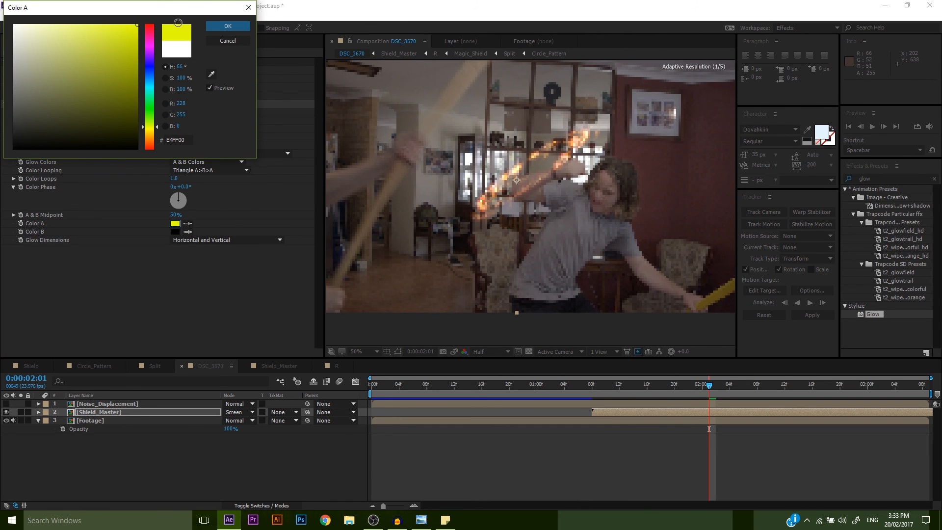
left_click(150, 123)
left_click_drag(149, 125, 149, 127)
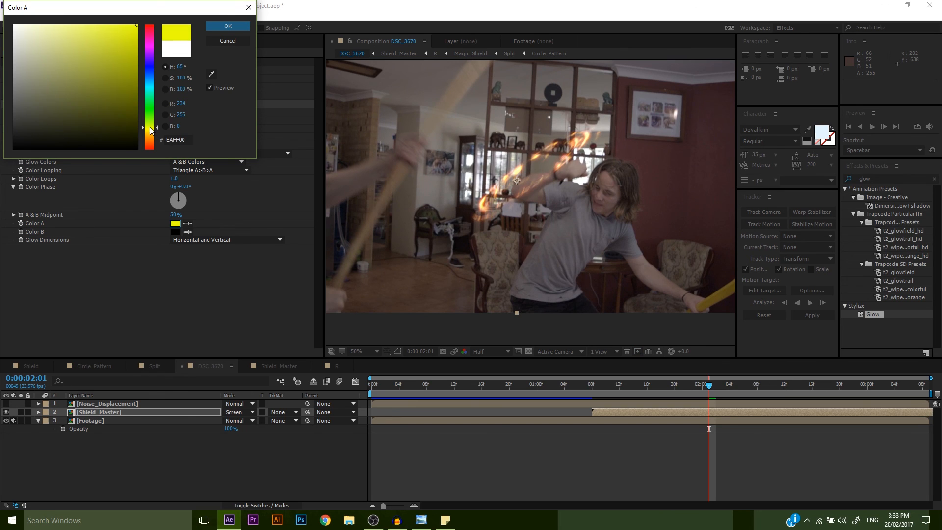
left_click(228, 25)
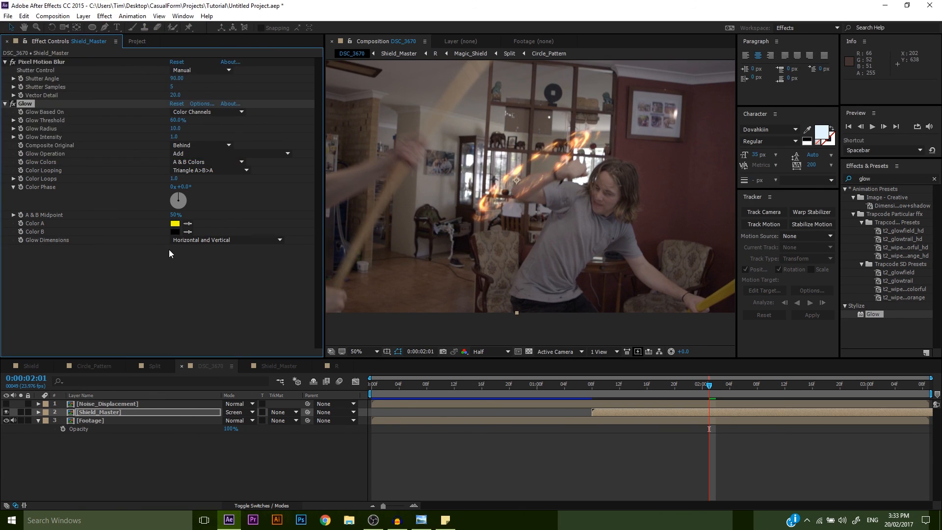
Step: Set the Glow effect's Color B to a saturated golden orange
left_click(175, 231)
left_click_drag(150, 142, 150, 136)
left_click(135, 27)
left_click(228, 25)
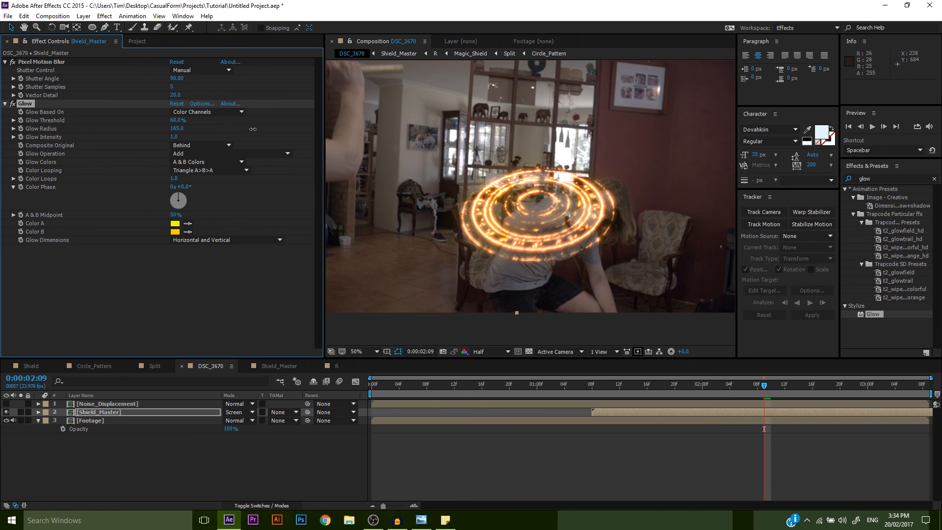
Step: Try Glow Intensity 10, settle on 5, and adjust Glow Threshold to 60.4% and Glow Radius to about 177
type("10")
key("Return")
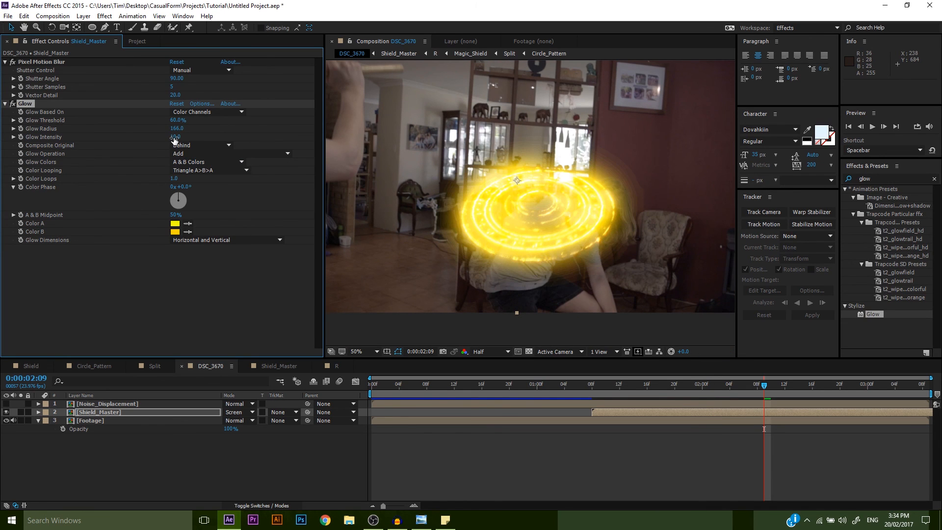
type("5")
key("Return")
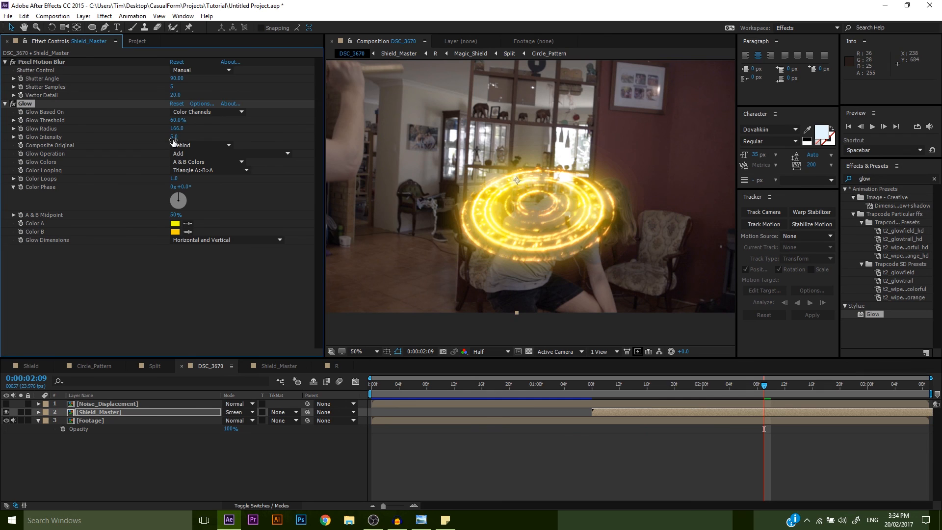
mouse_move(176, 120)
left_mouse_down()
mouse_move(164, 120)
mouse_move(199, 122)
mouse_move(179, 123)
left_mouse_up()
left_click_drag(180, 128, 184, 107)
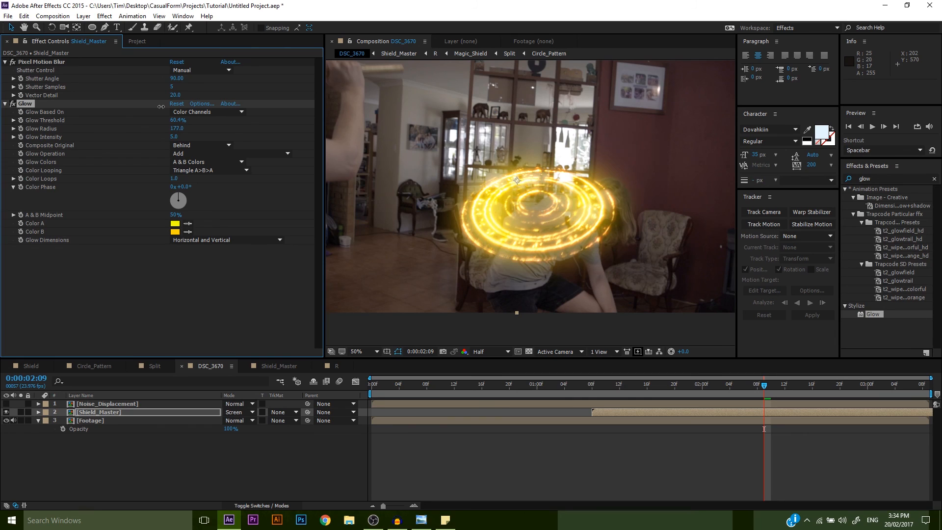
Step: Examine the nested Split, Circle_Pattern, Shield and Magic_Shield compositions and how the shield's layers are built up
left_click(154, 366)
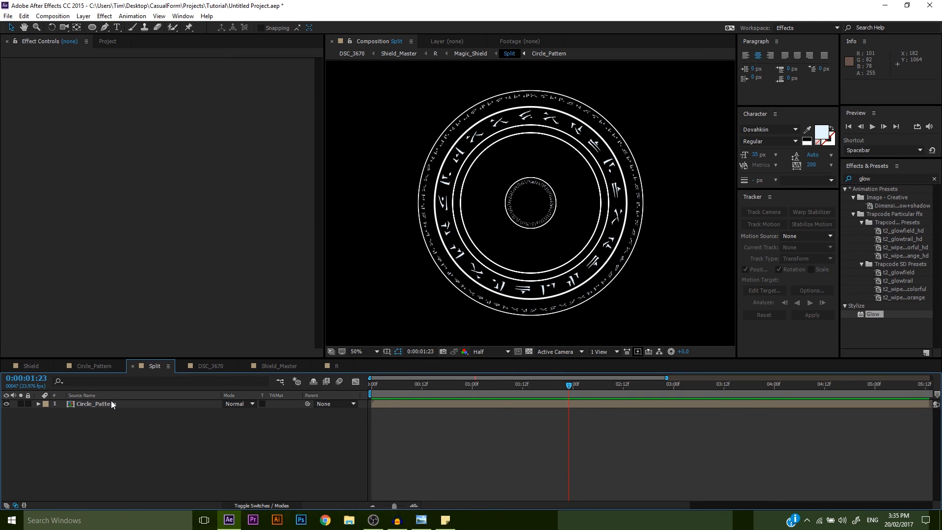
double_click(110, 404)
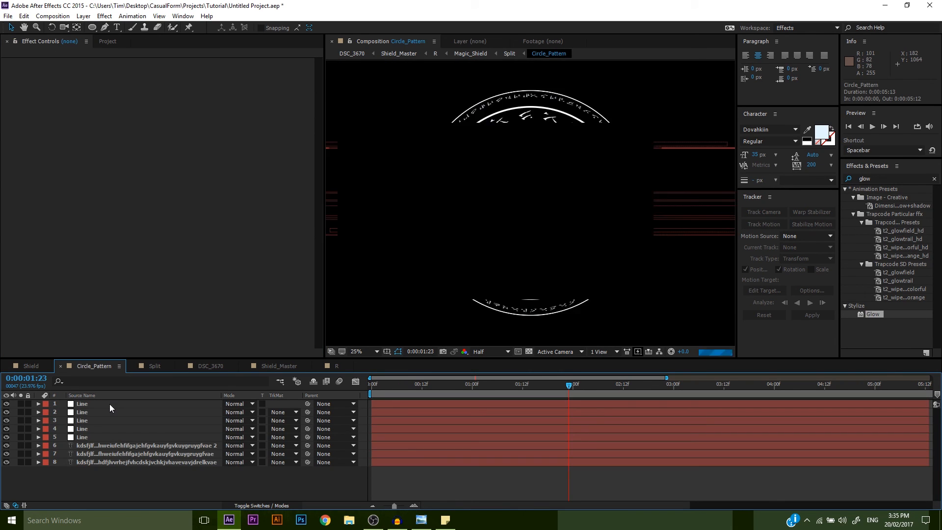
left_click(33, 365)
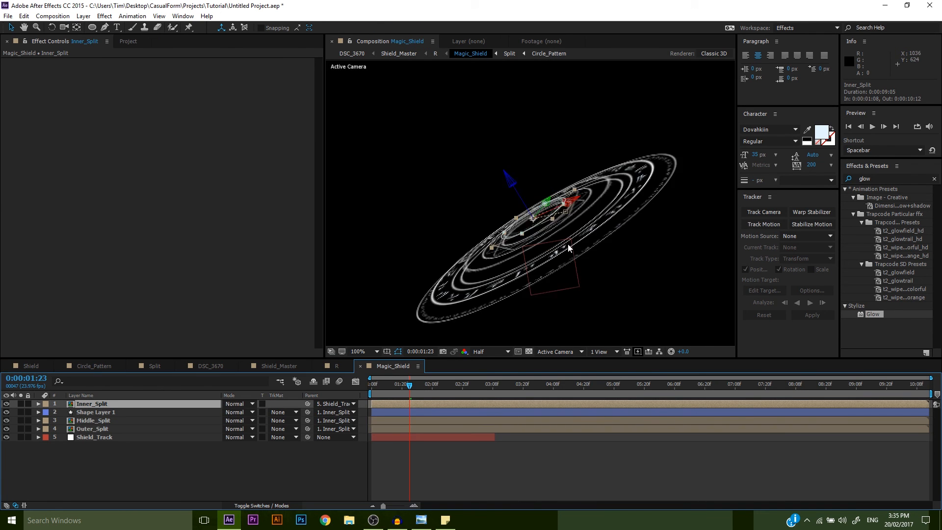
left_click_drag(435, 385, 404, 385)
left_click(420, 305)
left_click(91, 454)
left_click_drag(472, 193, 478, 203)
left_click(93, 446)
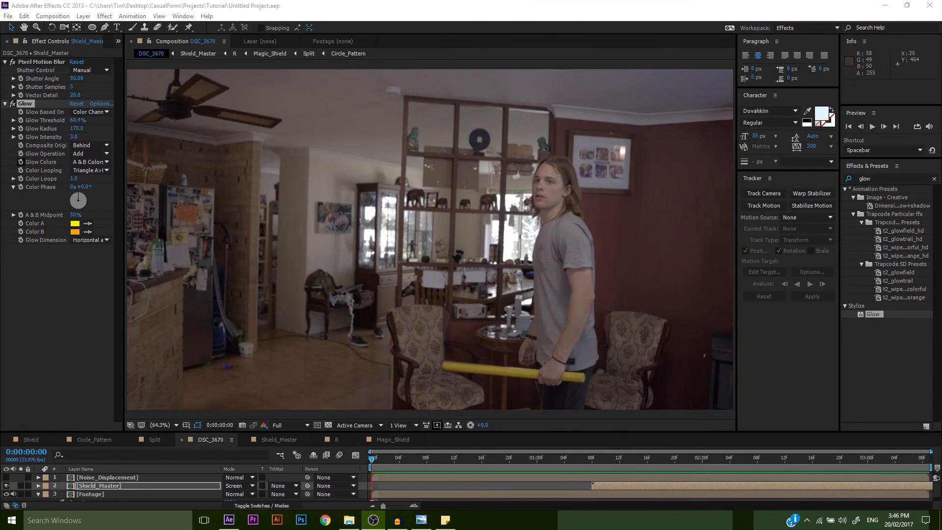
Step: Deselect the Footage layer in DSC_3670 and preview the finished shield composite from 0:00:00:00
right_click(531, 229)
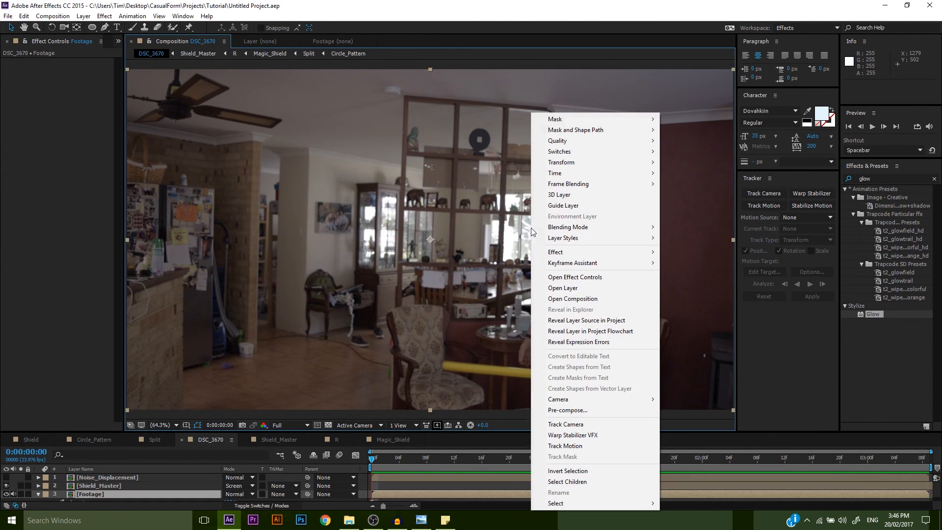
left_click(372, 192)
right_click(373, 193)
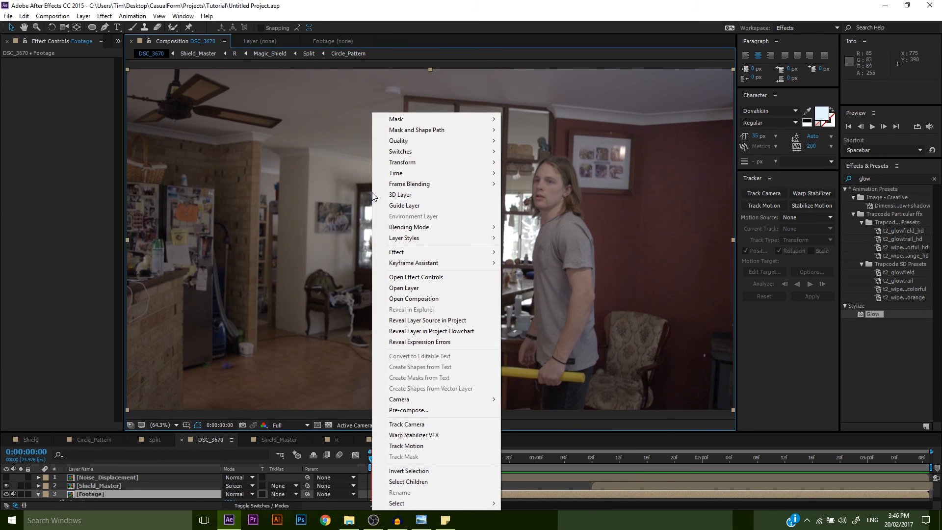
left_click(303, 64)
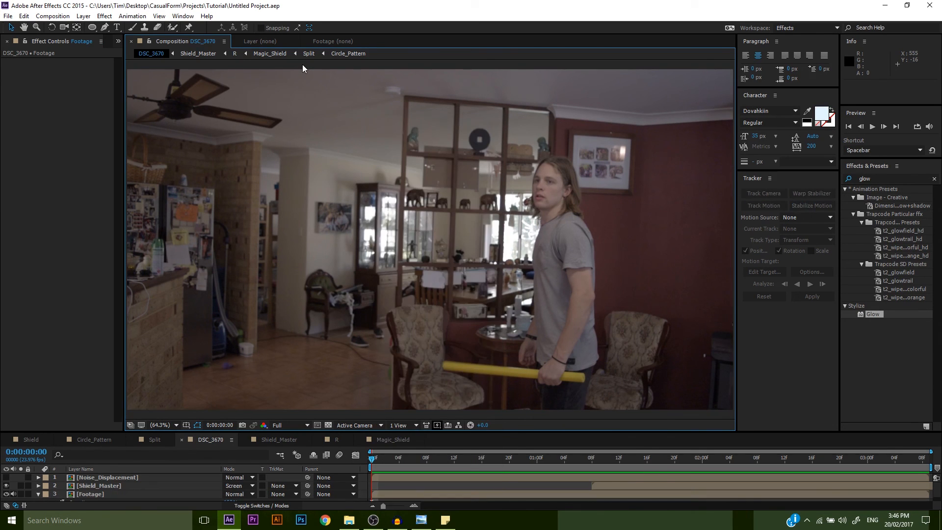
key("space")
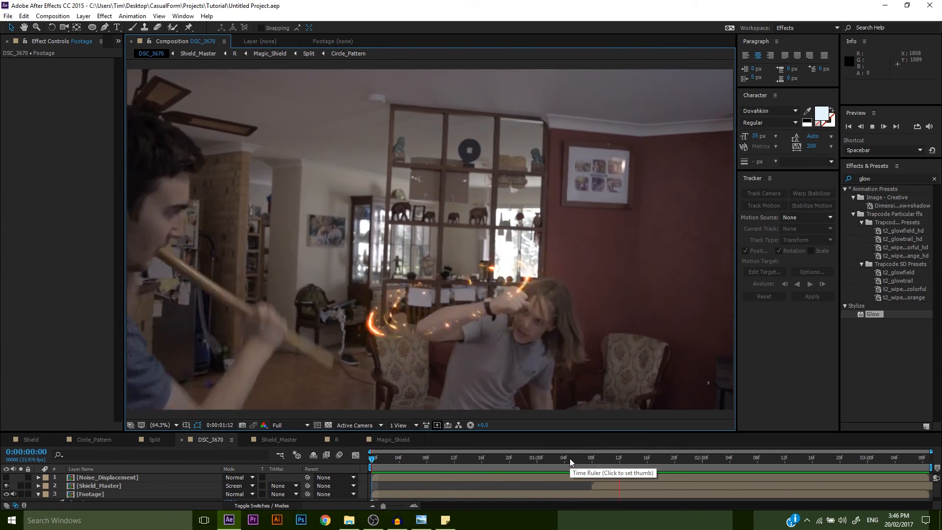